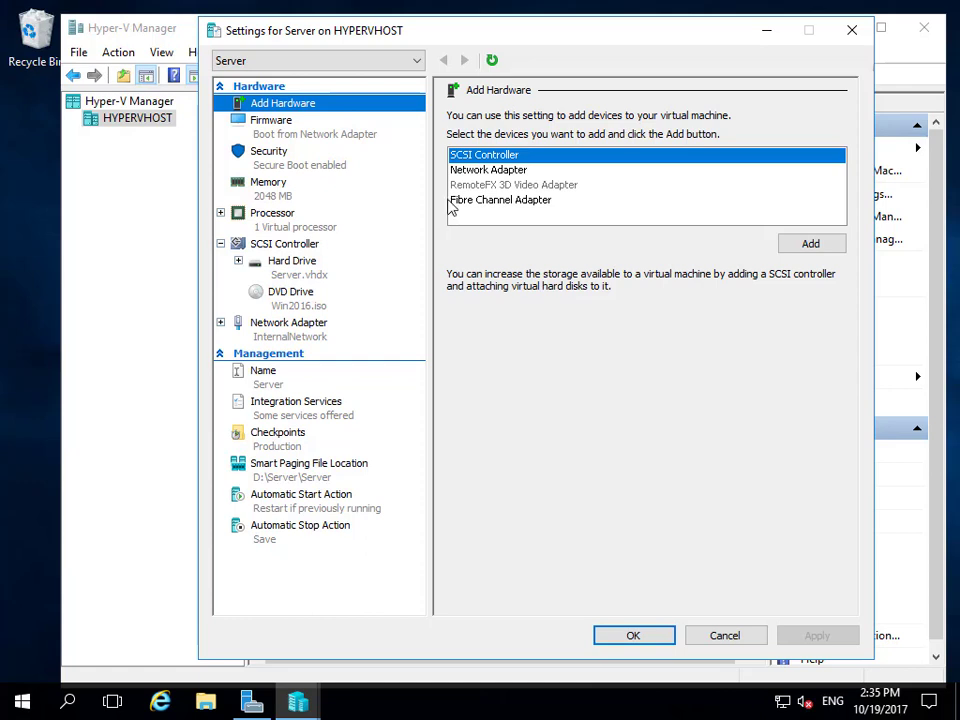
Order the Server VM's firmware boot entries DVD Drive, Hard Drive, Network Adapter and apply.
click(336, 143)
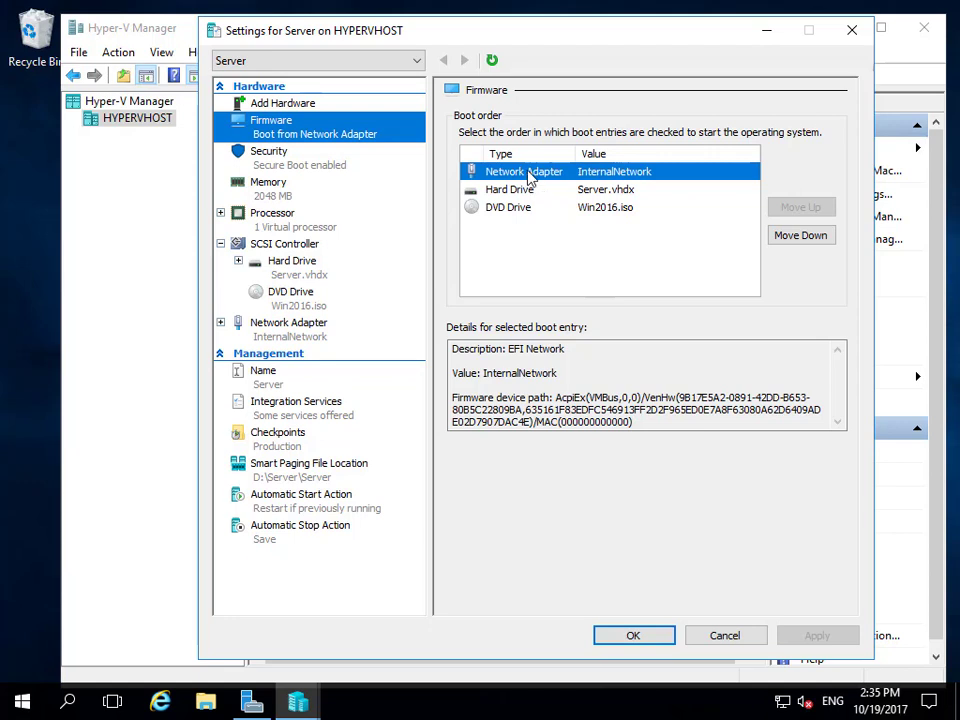
click(512, 208)
click(792, 215)
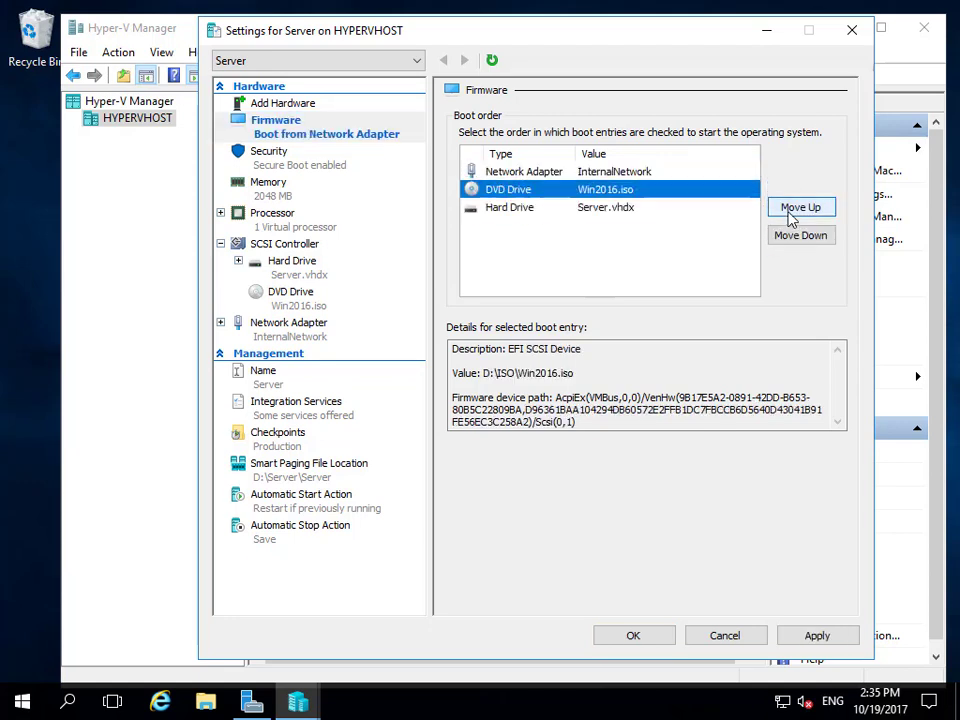
click(792, 215)
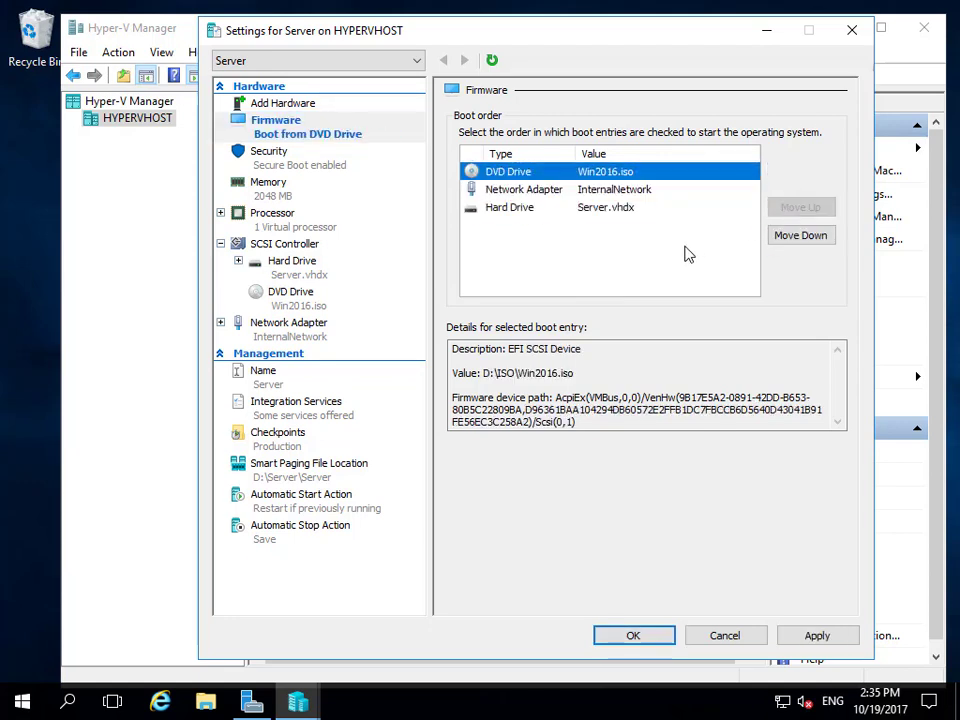
click(518, 219)
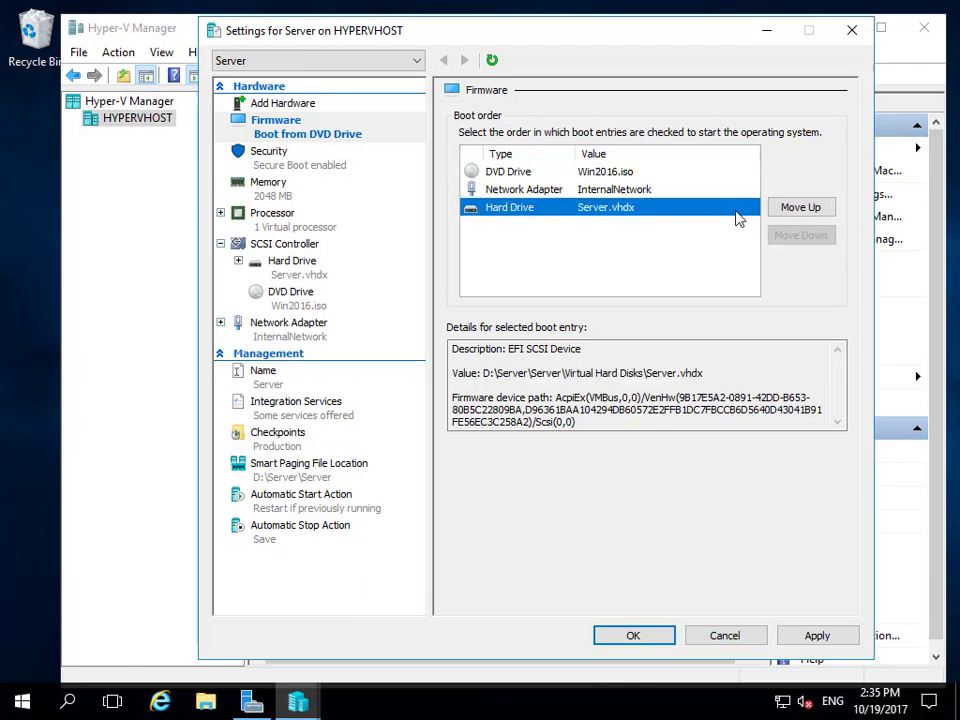
click(778, 208)
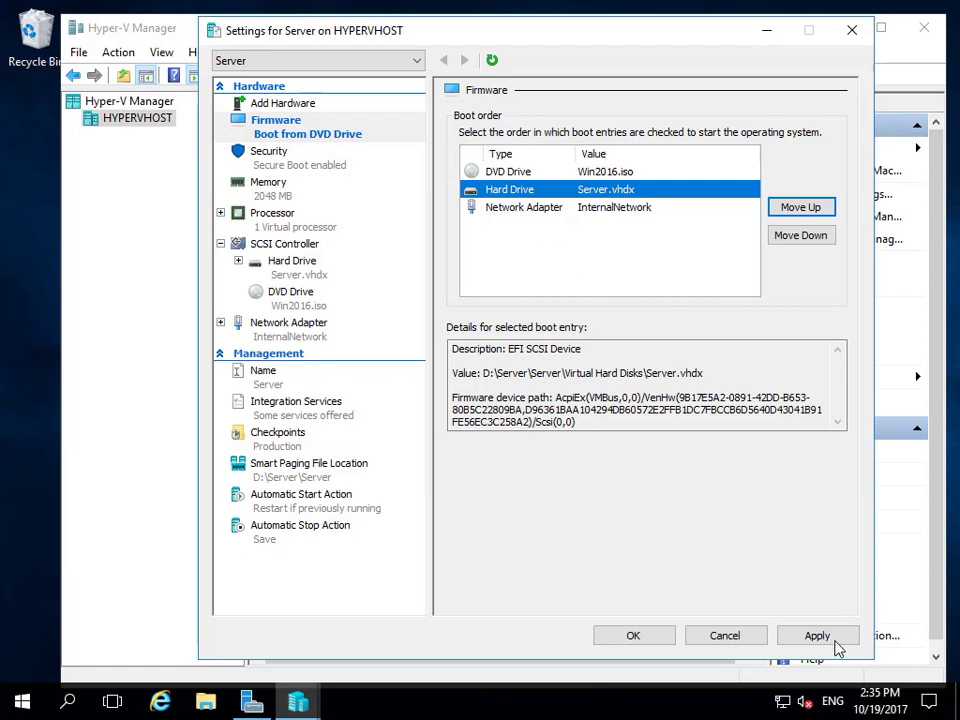
click(801, 637)
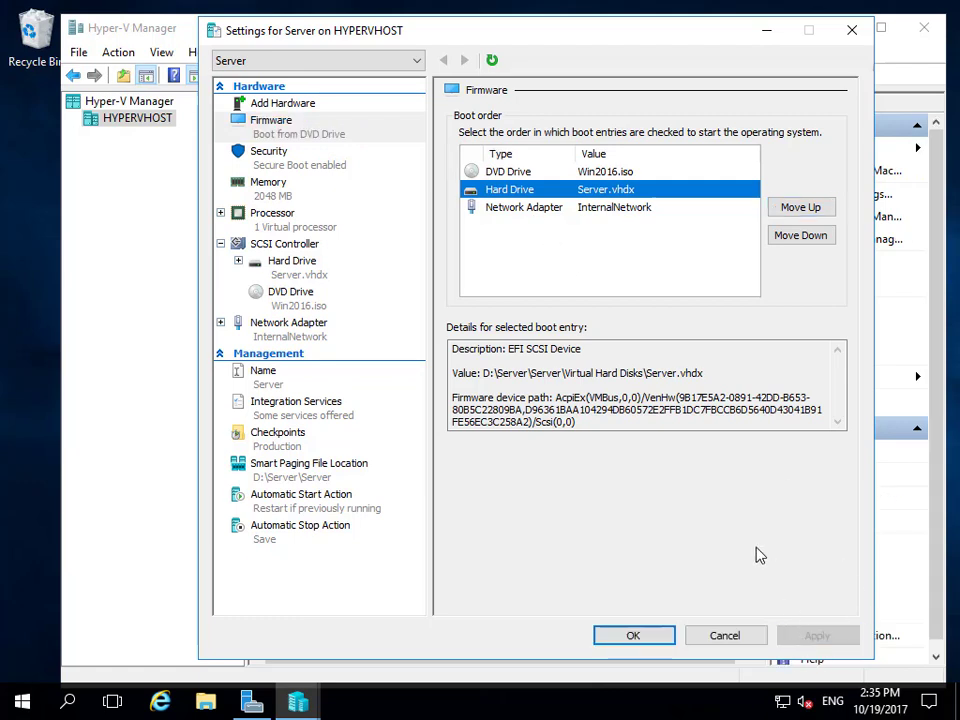
click(284, 229)
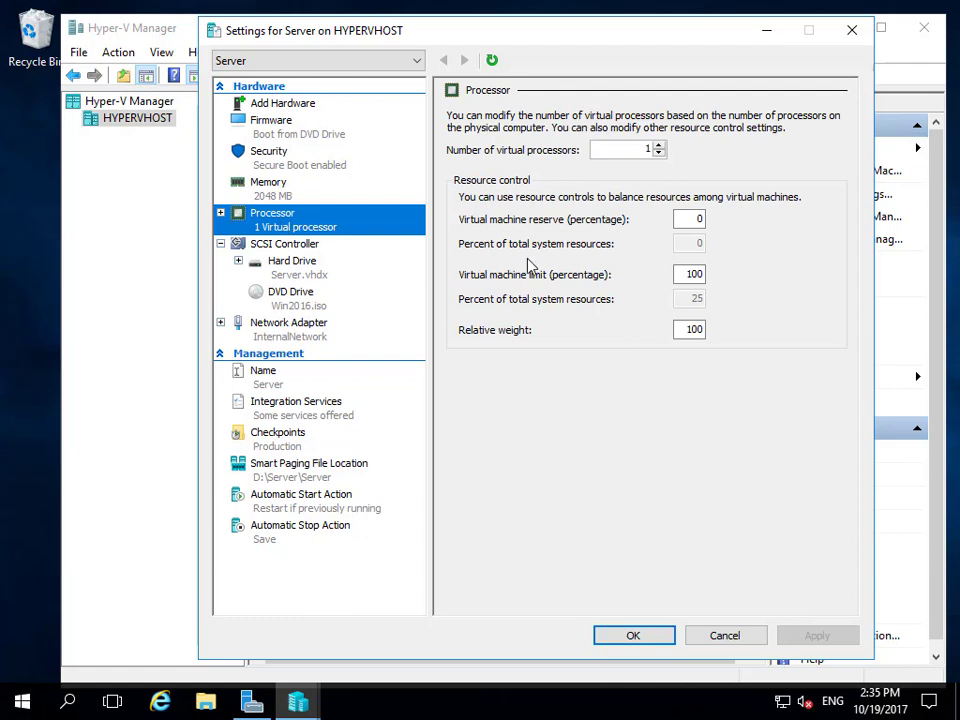
Set the Server VM to 2 virtual processors and confirm the settings dialog.
click(659, 145)
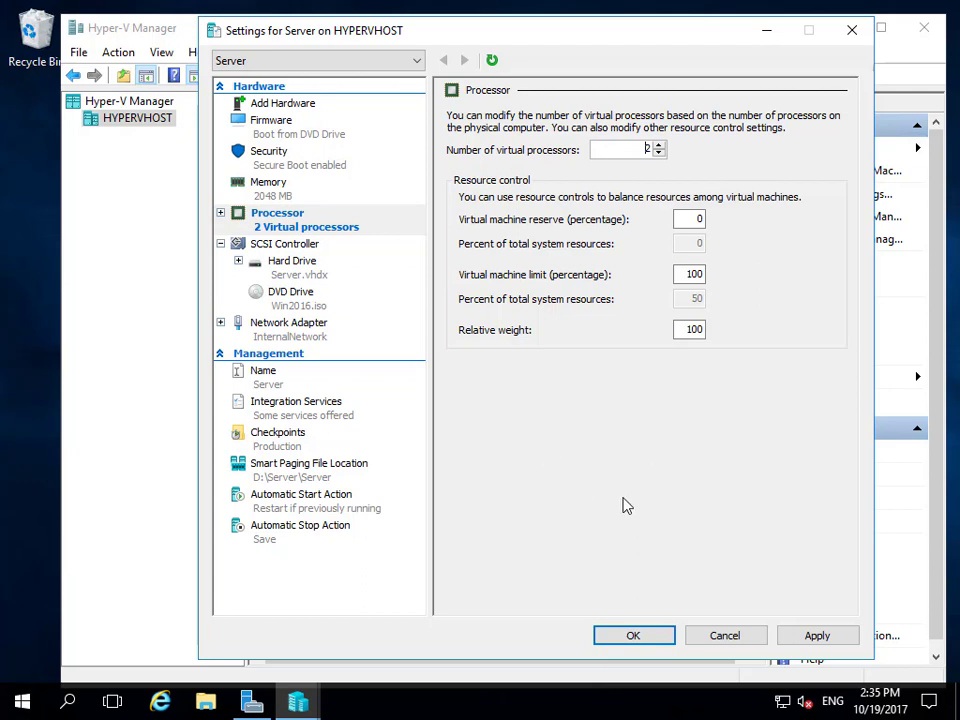
click(816, 636)
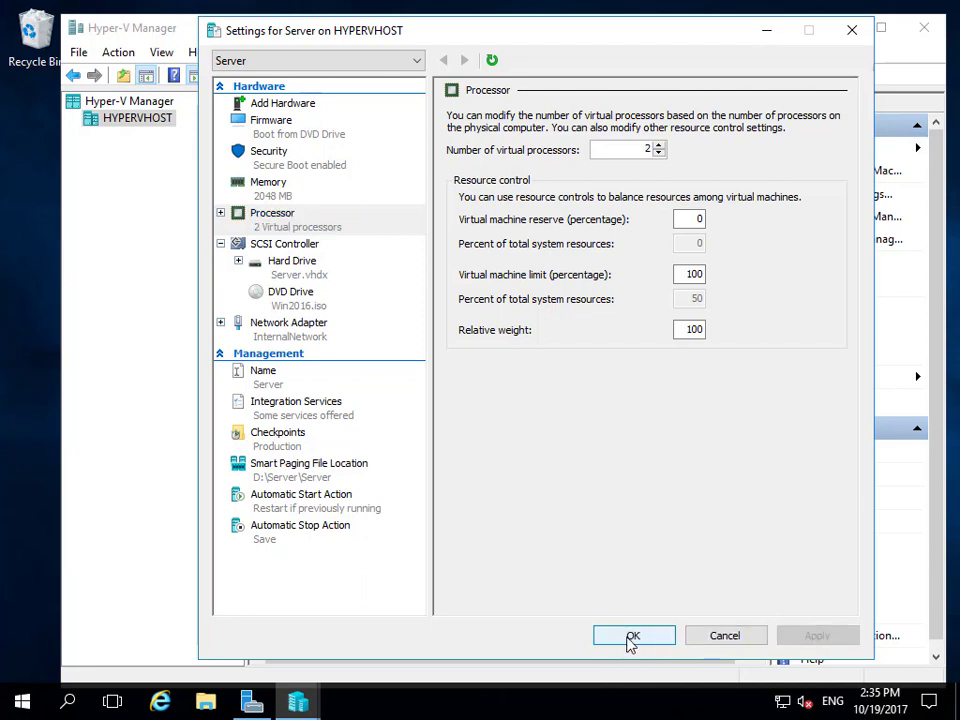
click(620, 641)
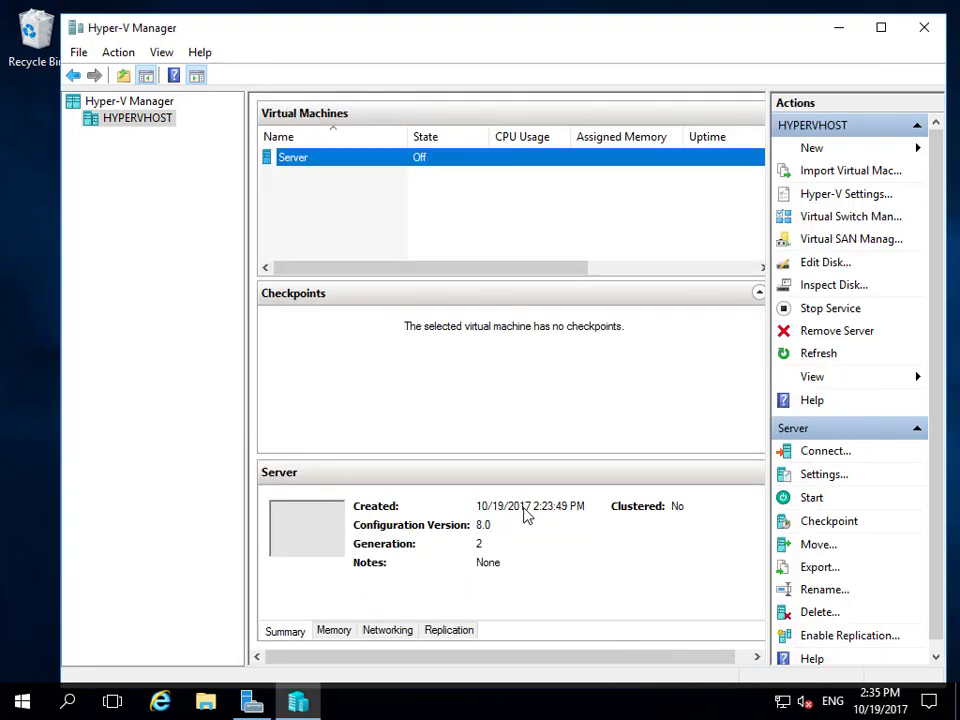
Open a Virtual Machine Connection to the Server VM from its context menu.
right_click(333, 163)
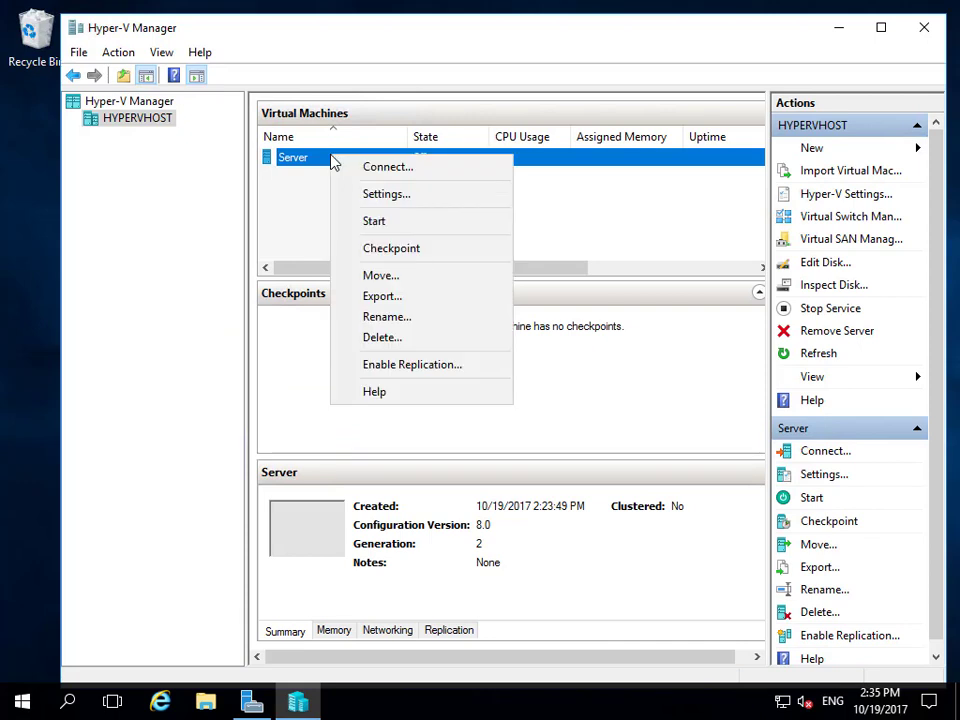
click(384, 166)
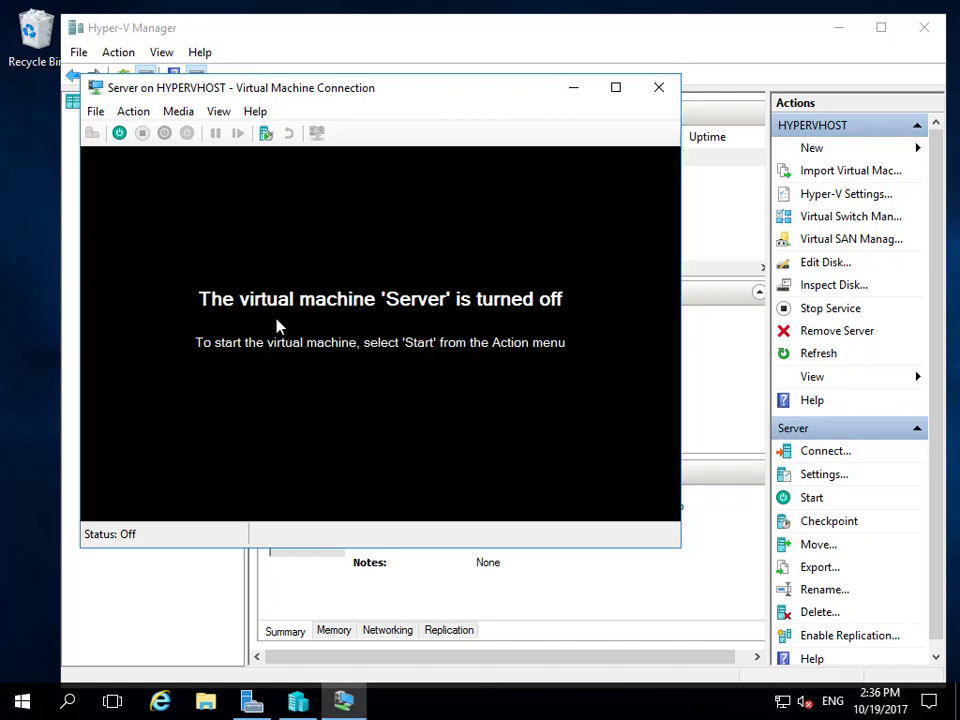
click(119, 135)
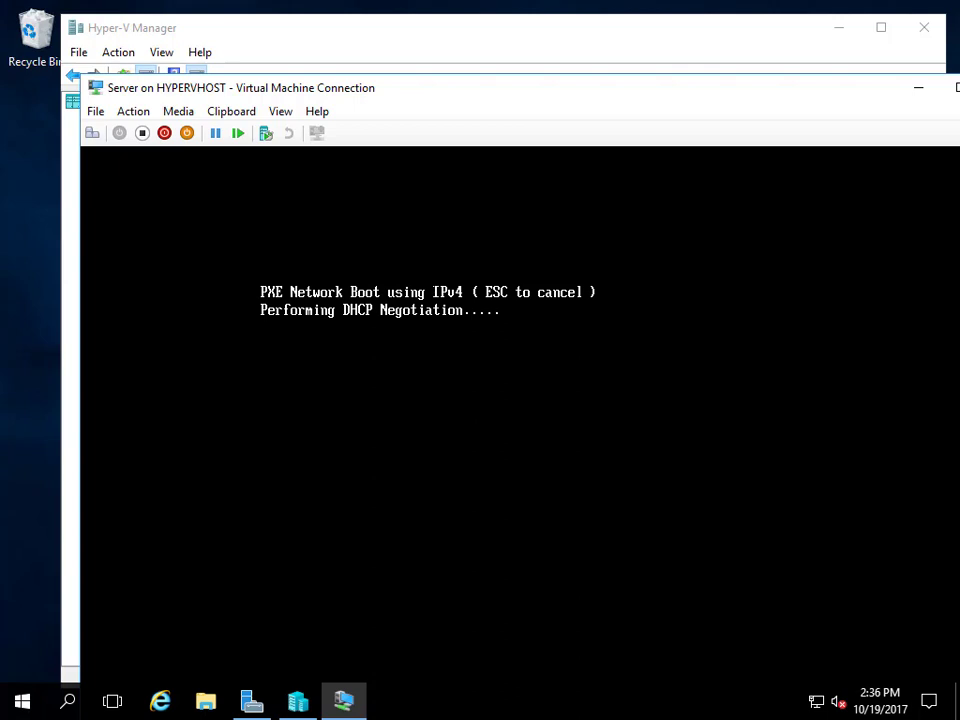
click(142, 133)
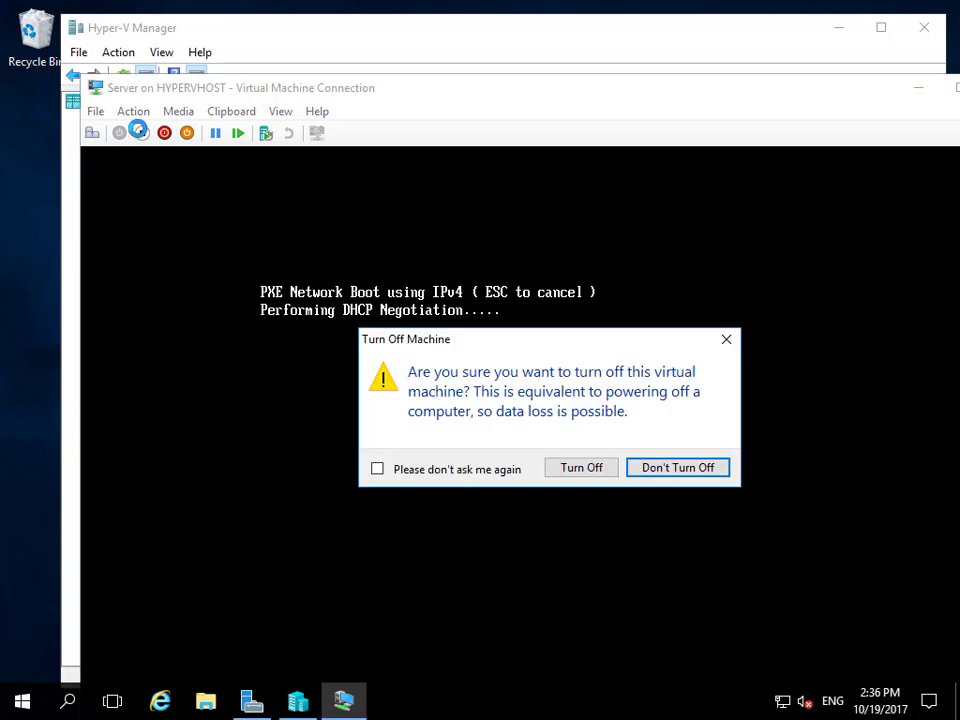
click(591, 469)
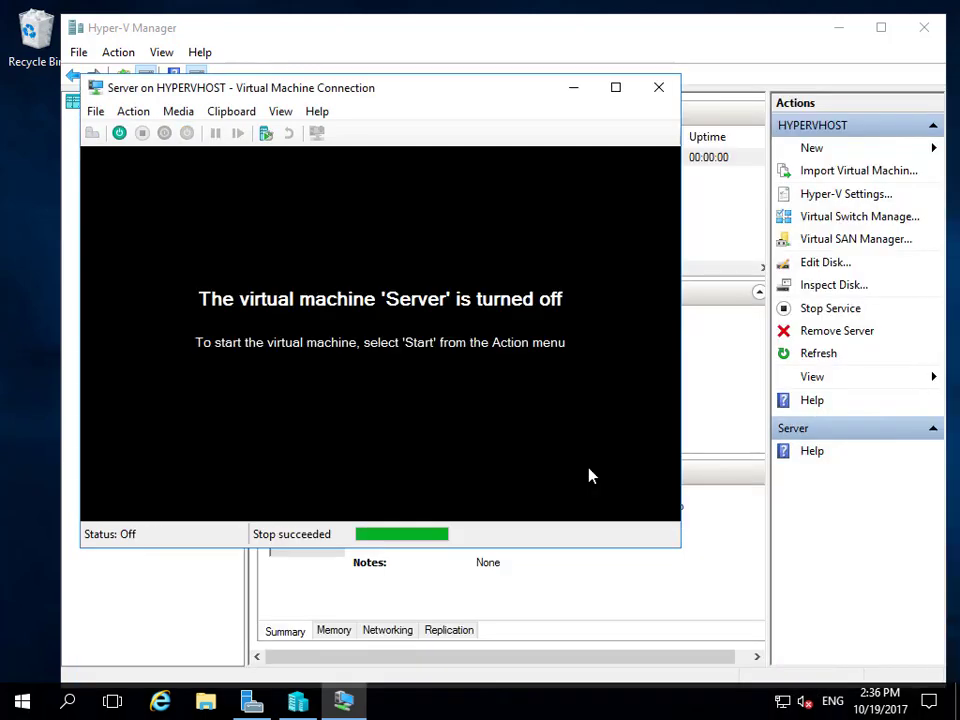
Start the Server VM, boot it from the installation DVD, and make the console full screen.
click(119, 133)
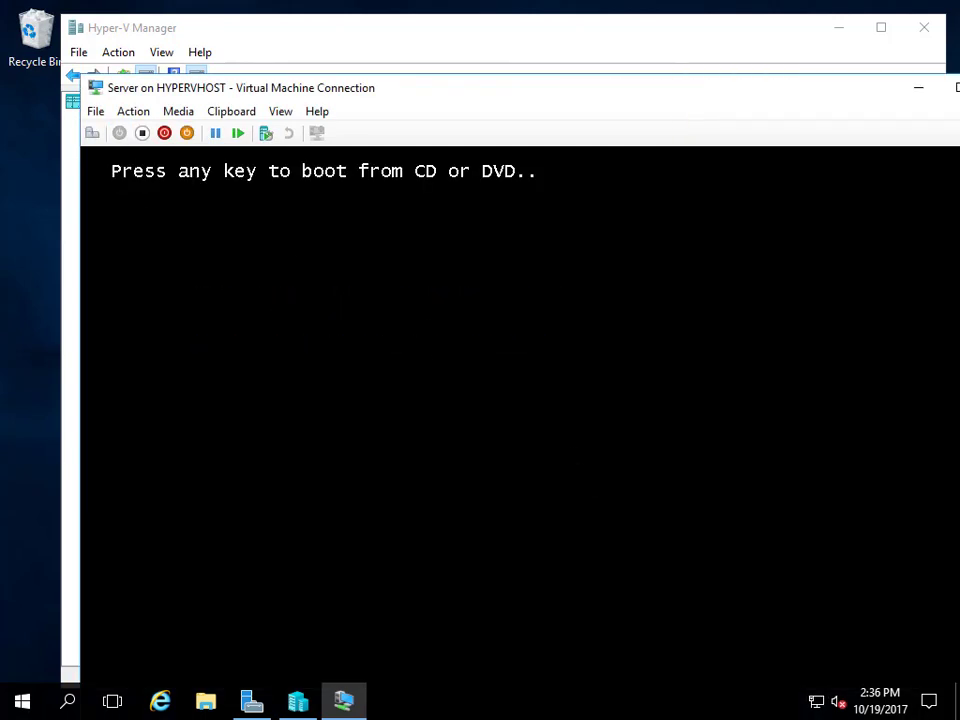
key(Return)
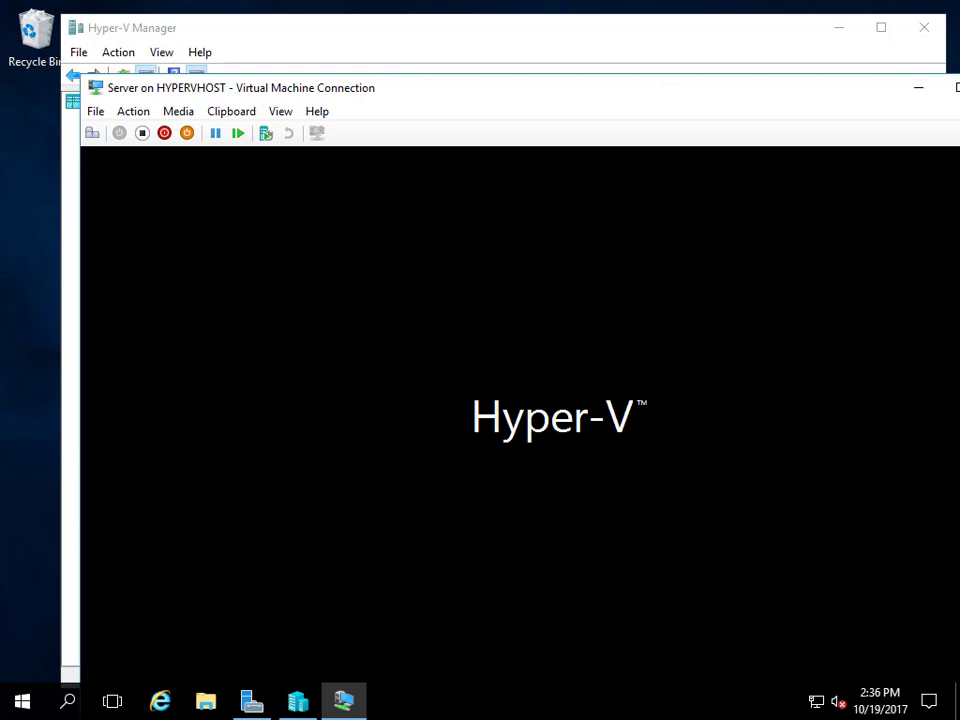
double_click(677, 92)
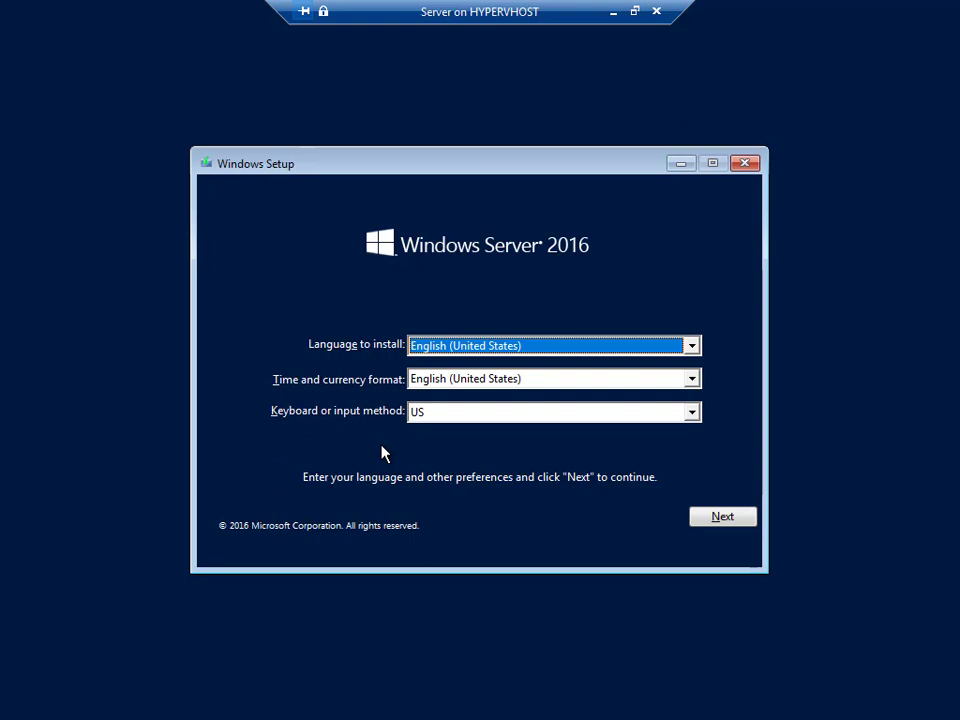
Keep the English (United States) setup defaults and begin the Windows Server installation.
click(723, 518)
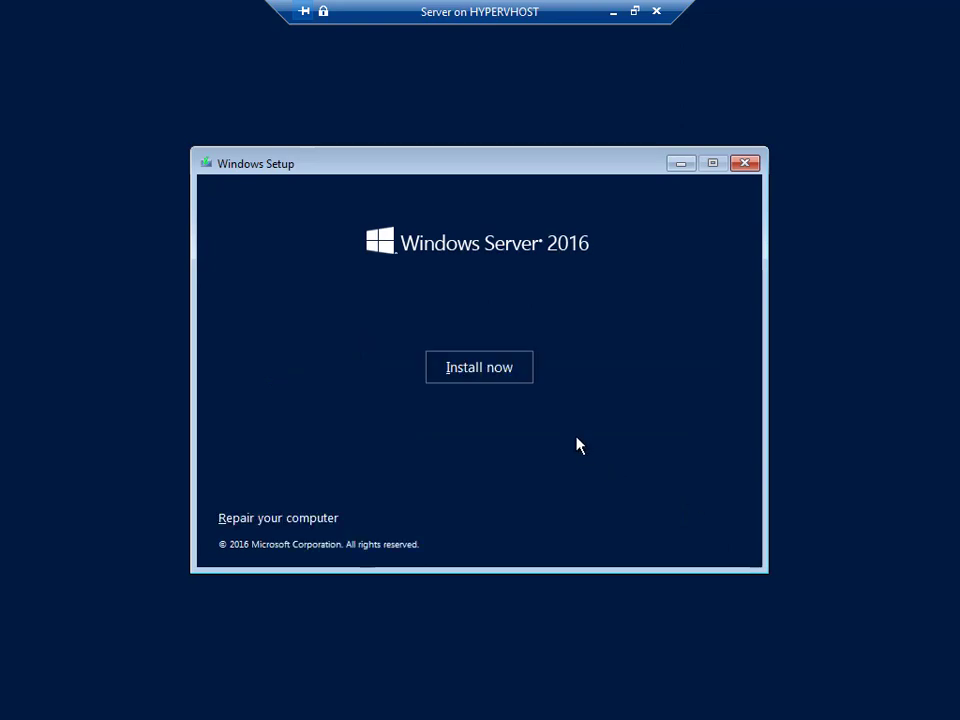
click(491, 372)
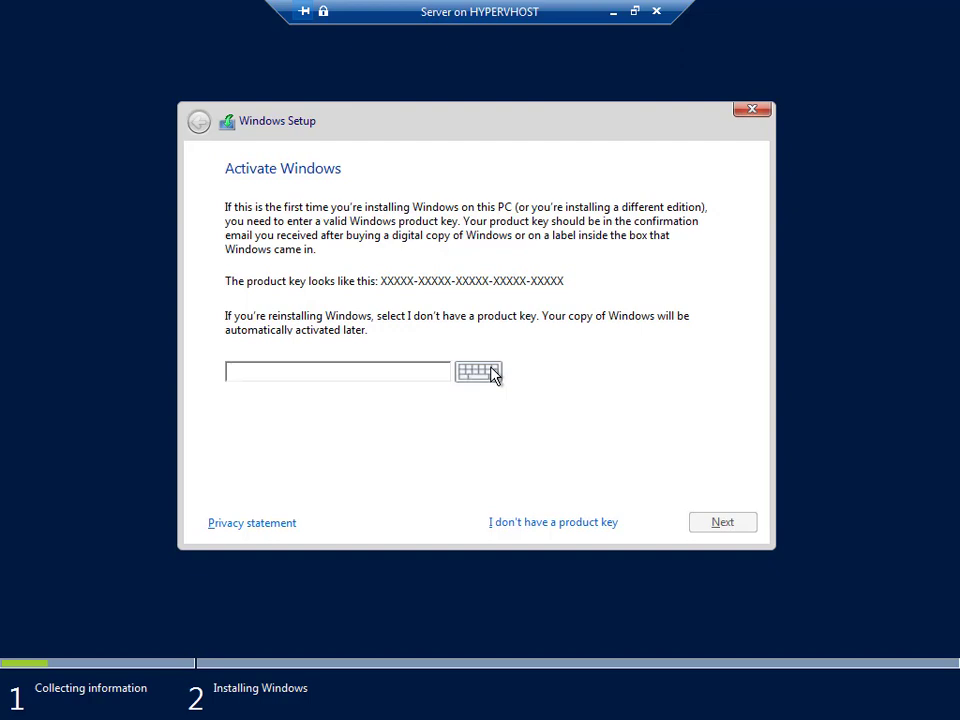
Skip the product key and select Windows Server 2016 Datacenter (Desktop Experience).
click(568, 524)
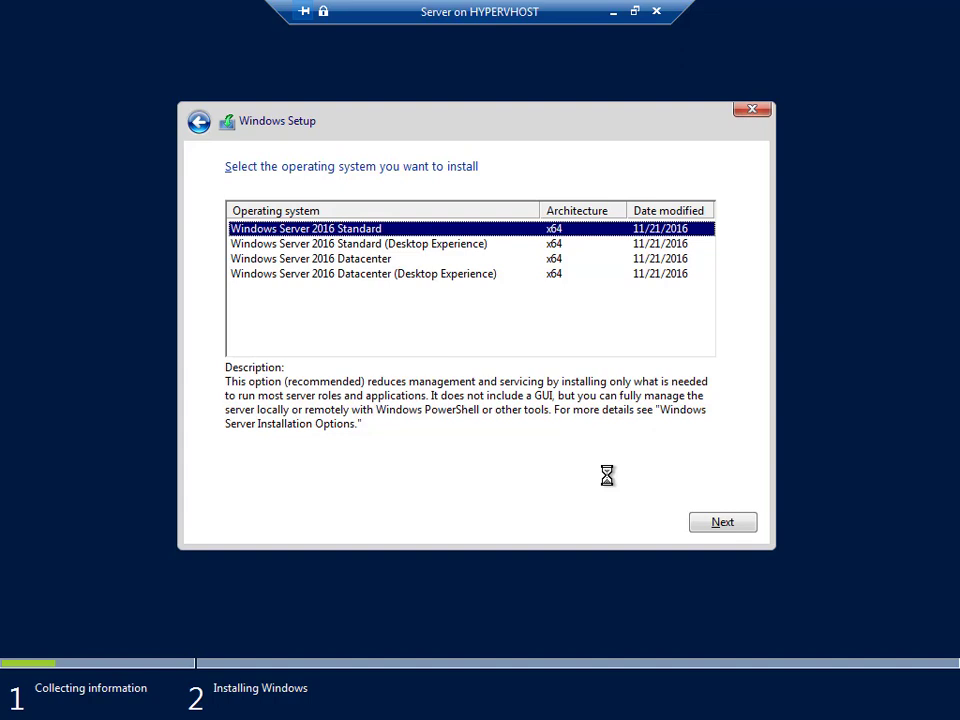
click(400, 274)
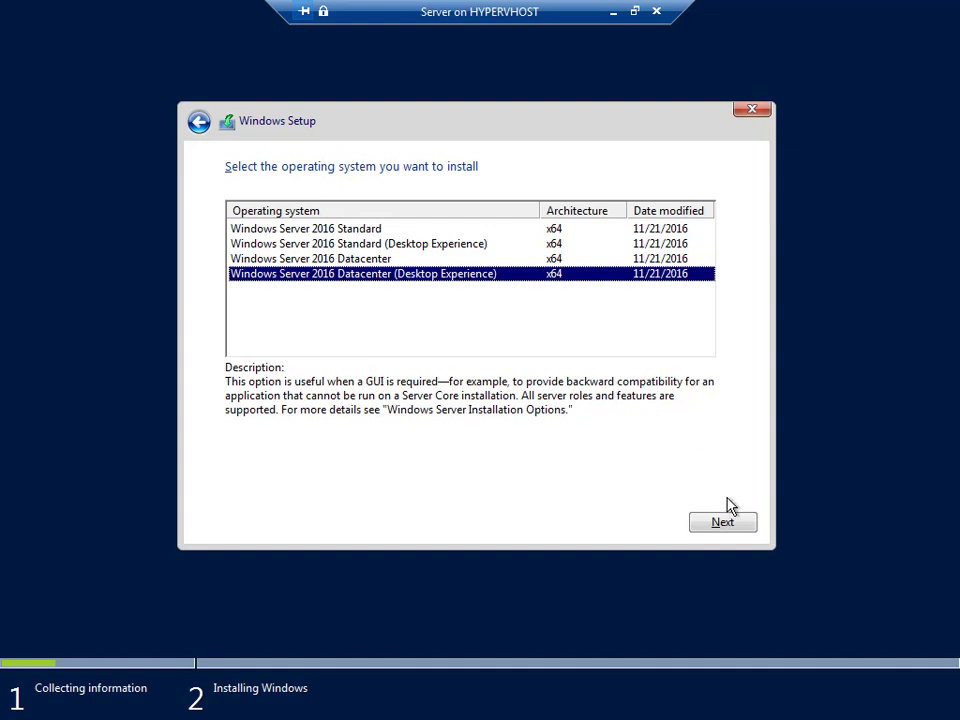
click(728, 533)
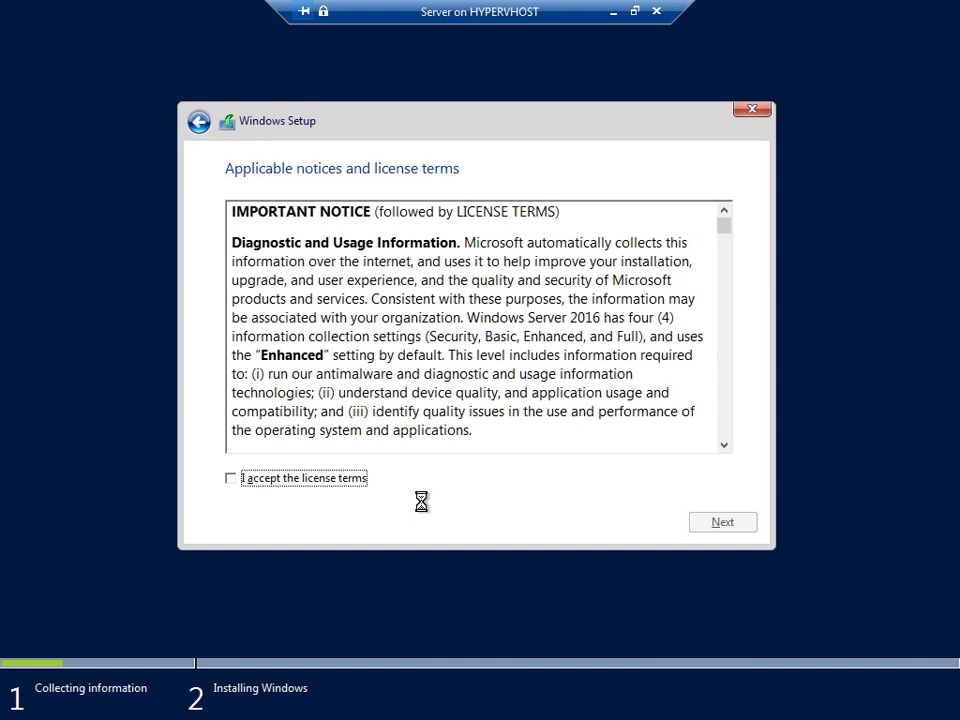
Accept the license terms and run a custom install onto Drive 0's unallocated space.
click(242, 485)
click(714, 527)
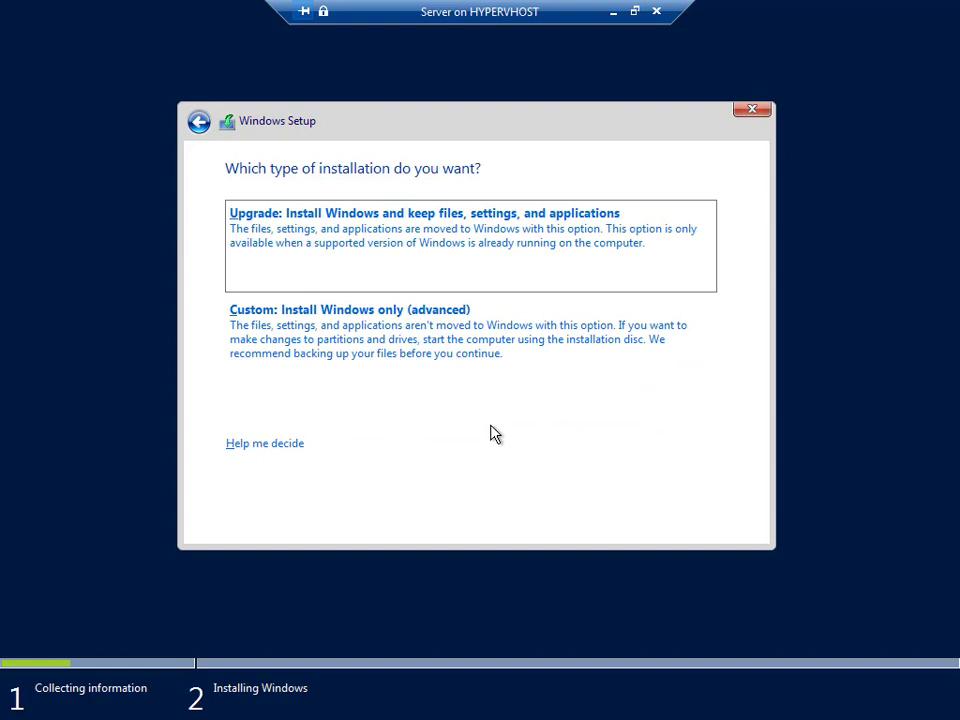
click(365, 345)
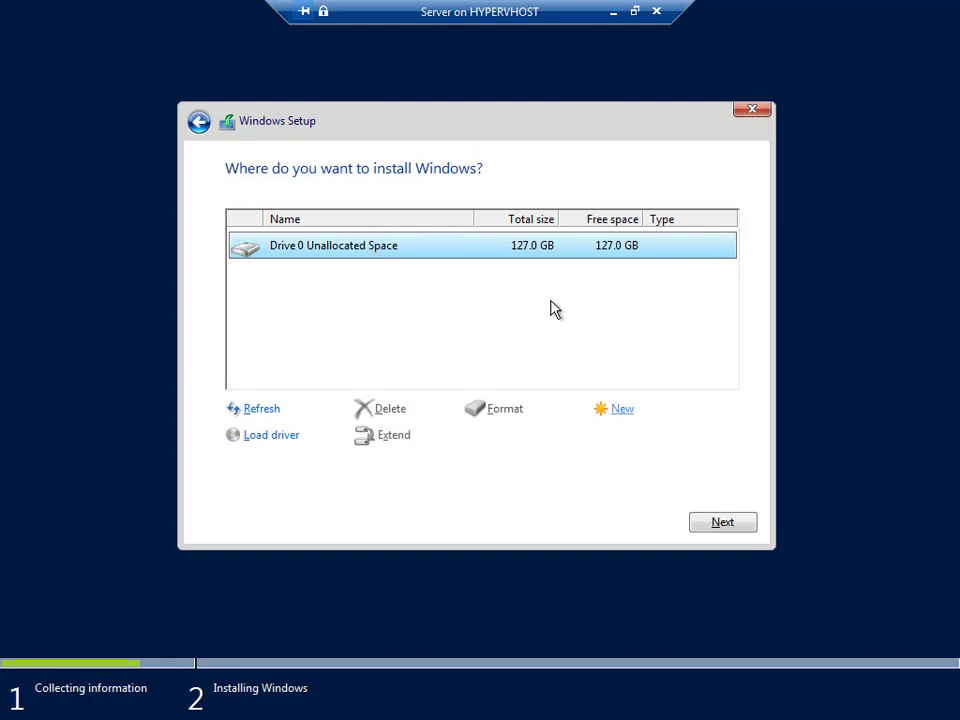
click(722, 524)
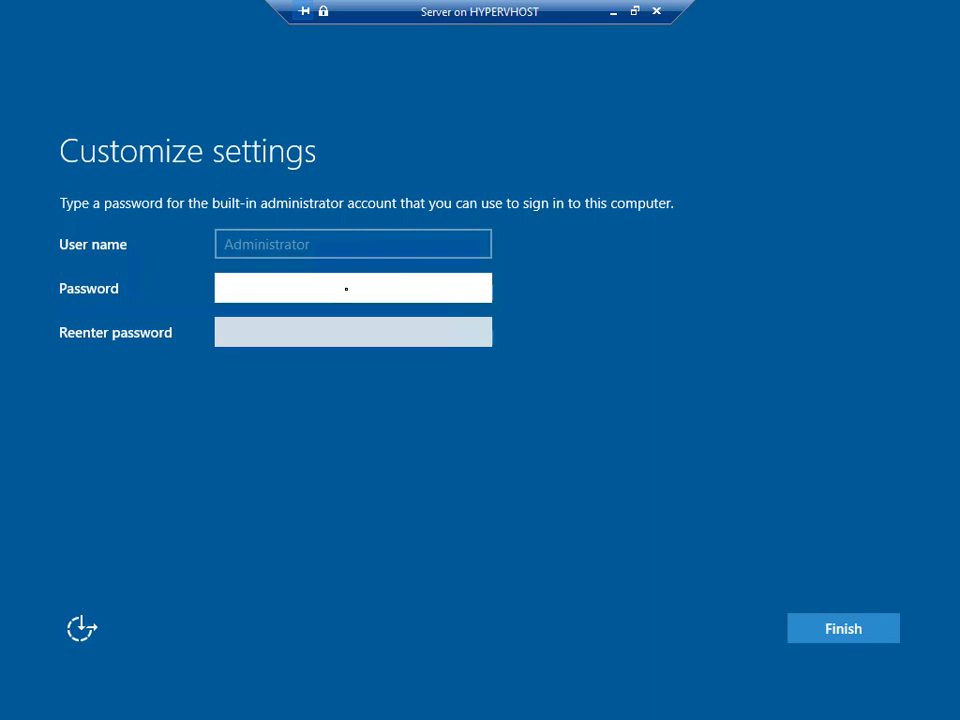
Enter and confirm the built-in Administrator password, then finish Windows Setup.
text(••••••••)
key(Tab)
text(•••••••)
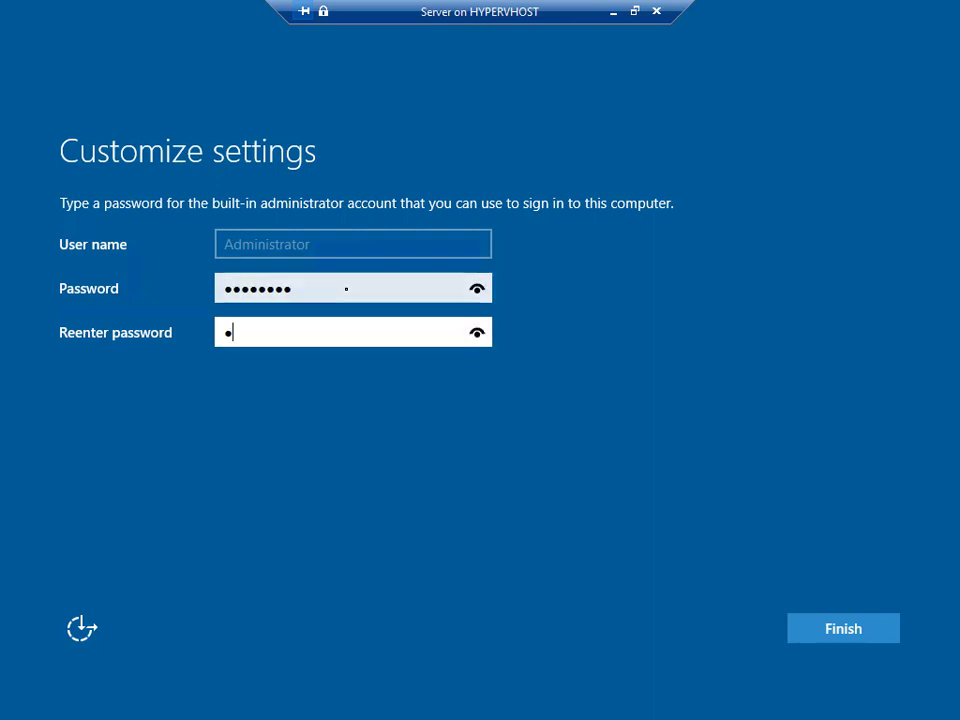
text(•)
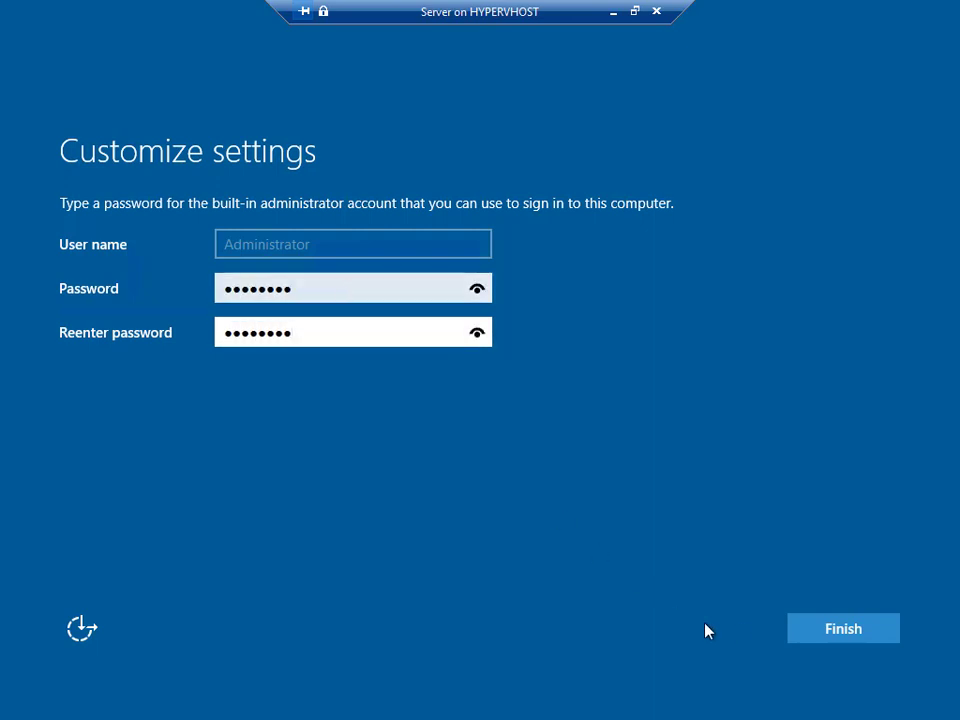
click(854, 630)
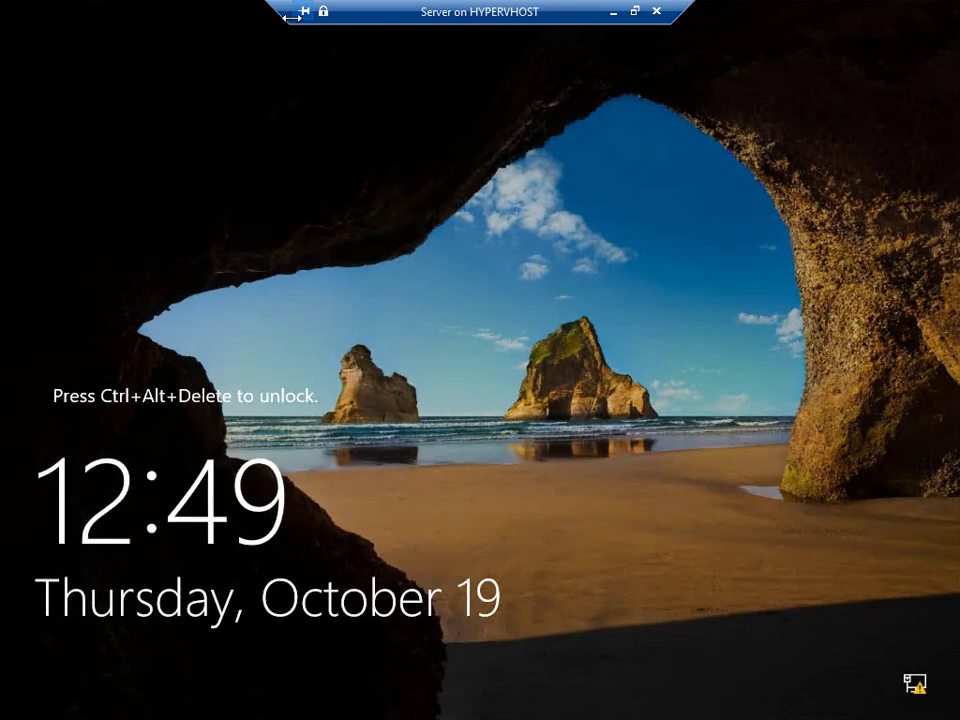
Look through the connection's actions list and its server certificate information, then dismiss them.
click(2, 1)
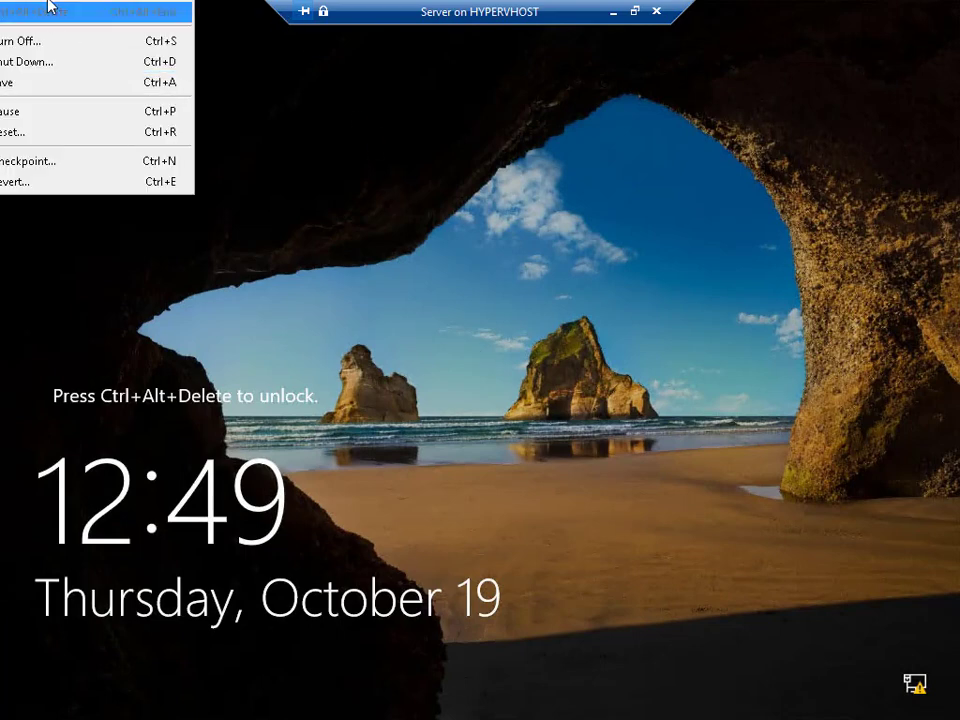
click(448, 260)
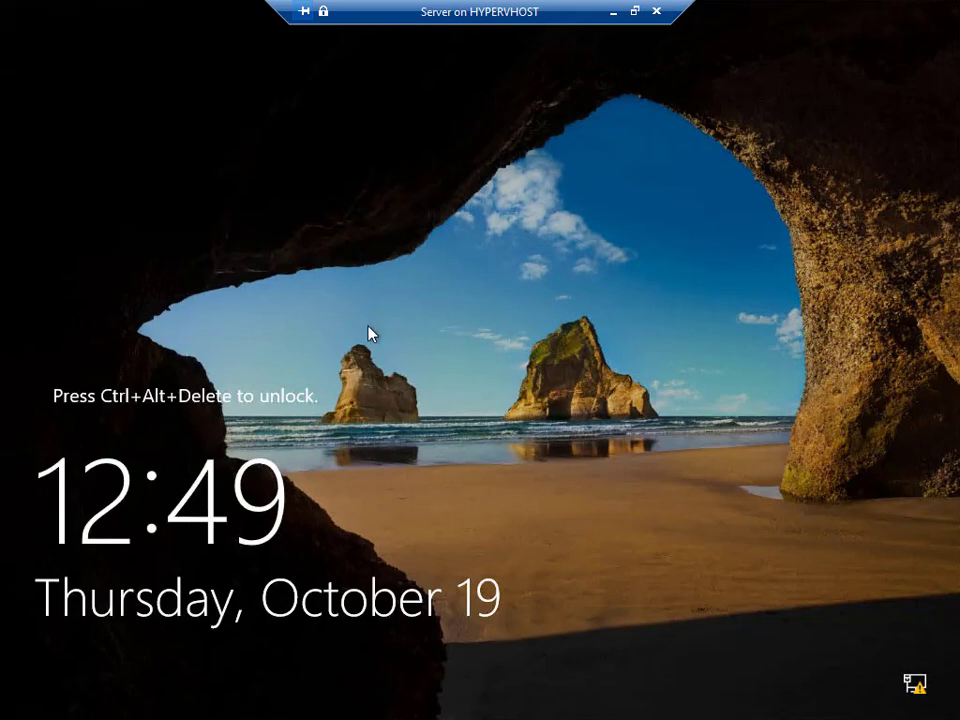
click(324, 14)
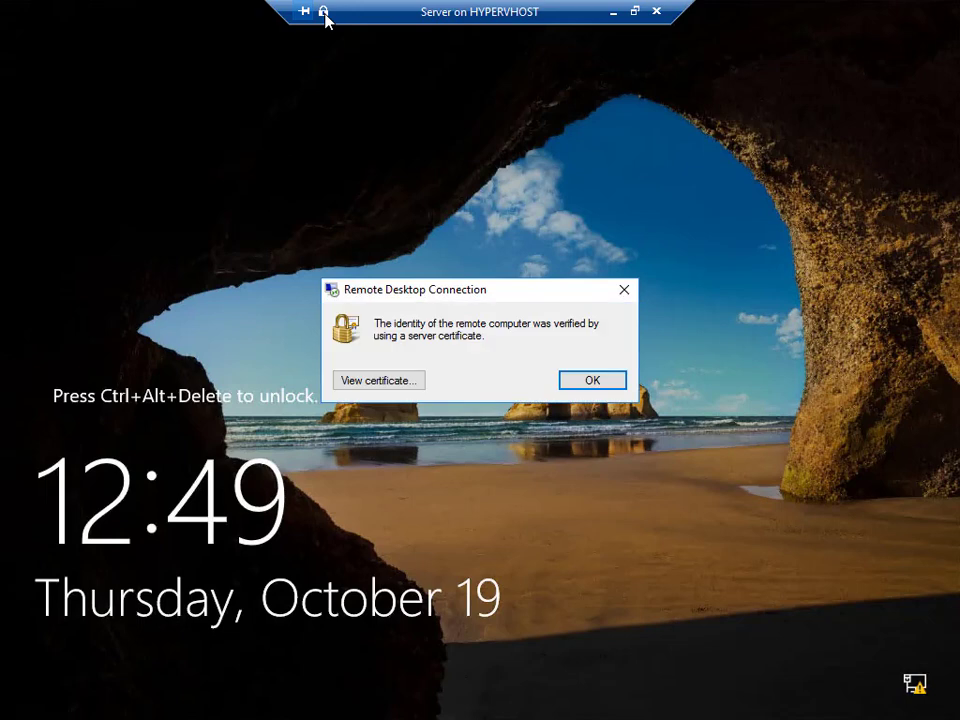
click(592, 381)
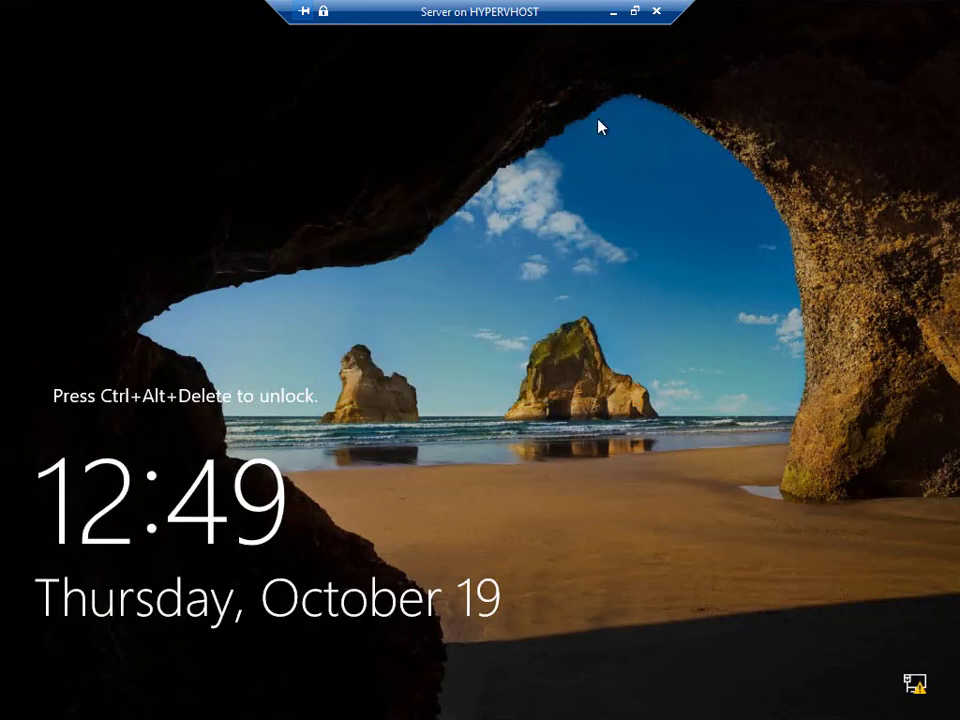
Send Ctrl+Alt+Delete to the VM from the Action menu and return to full screen.
click(633, 12)
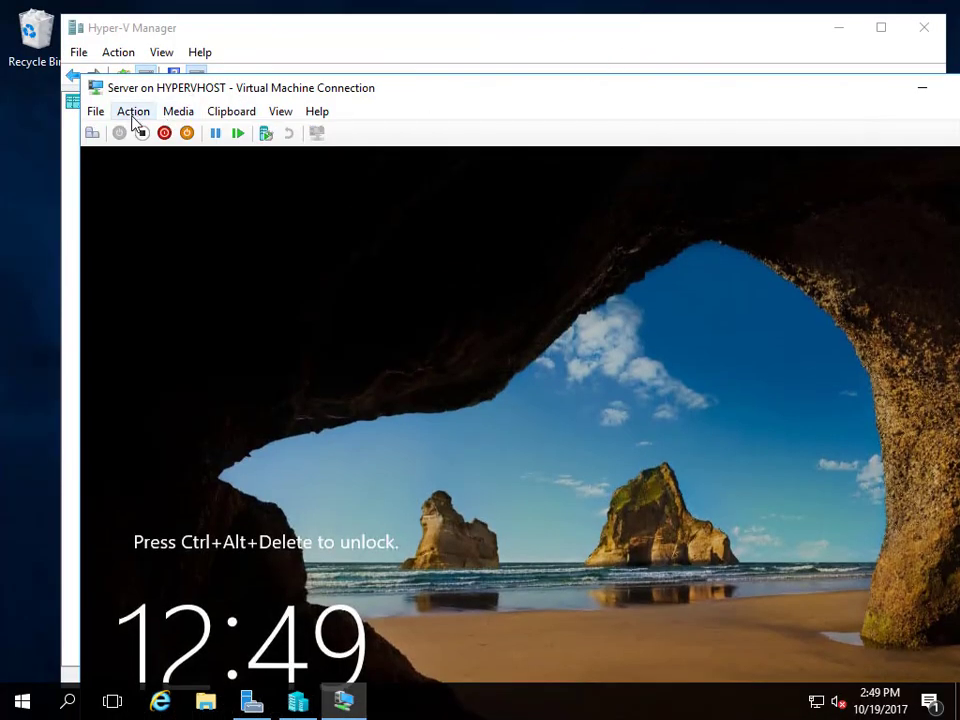
click(134, 113)
click(144, 136)
double_click(648, 92)
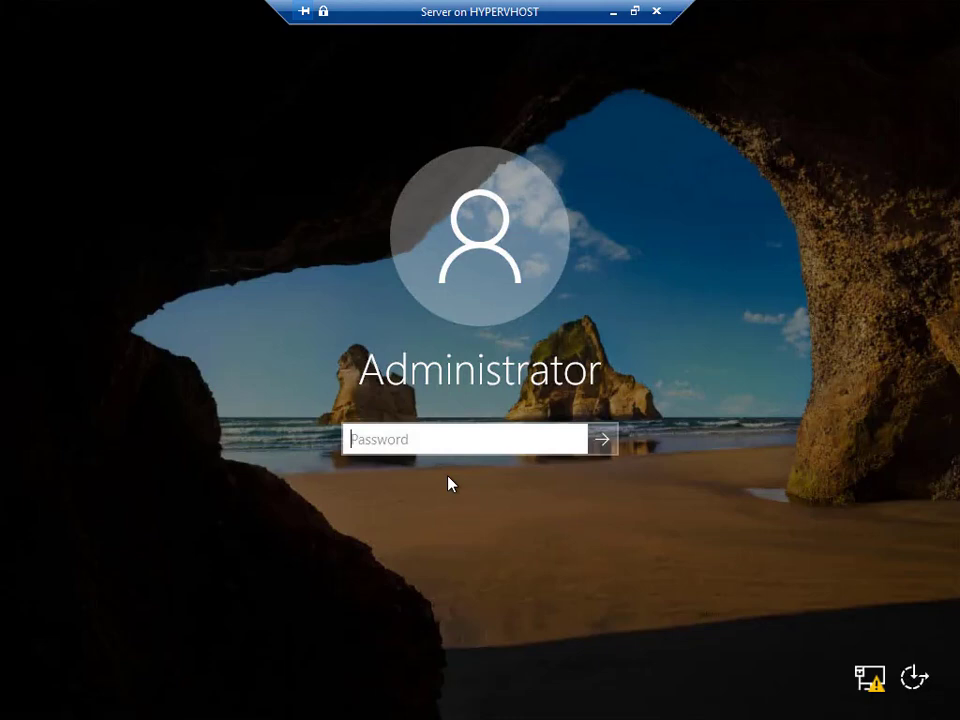
Sign in to the server with the Administrator account password.
text(********)
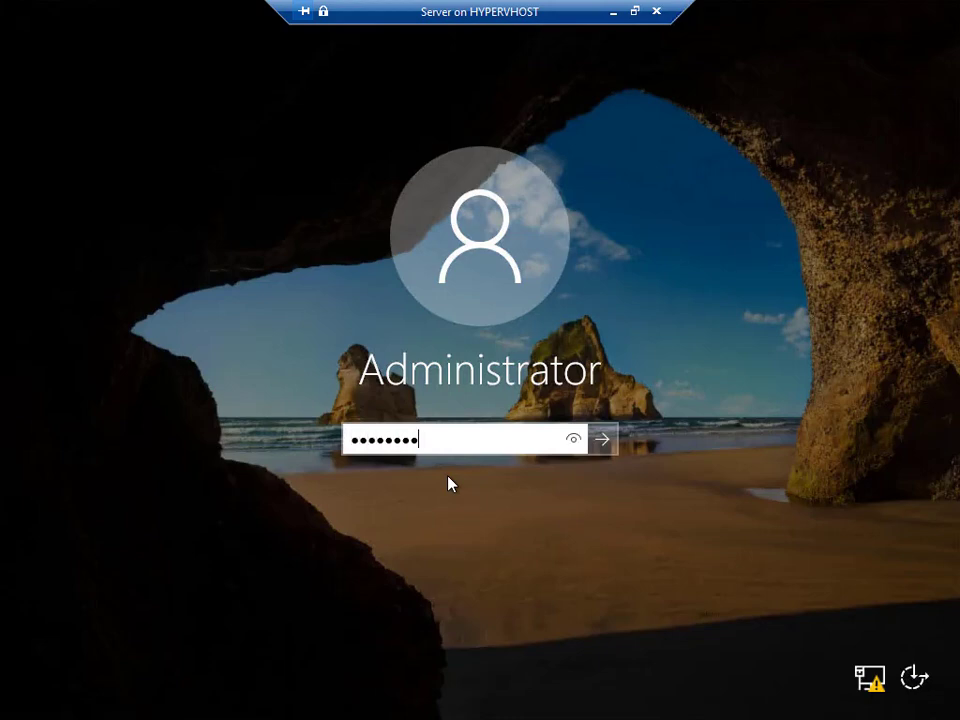
key(Return)
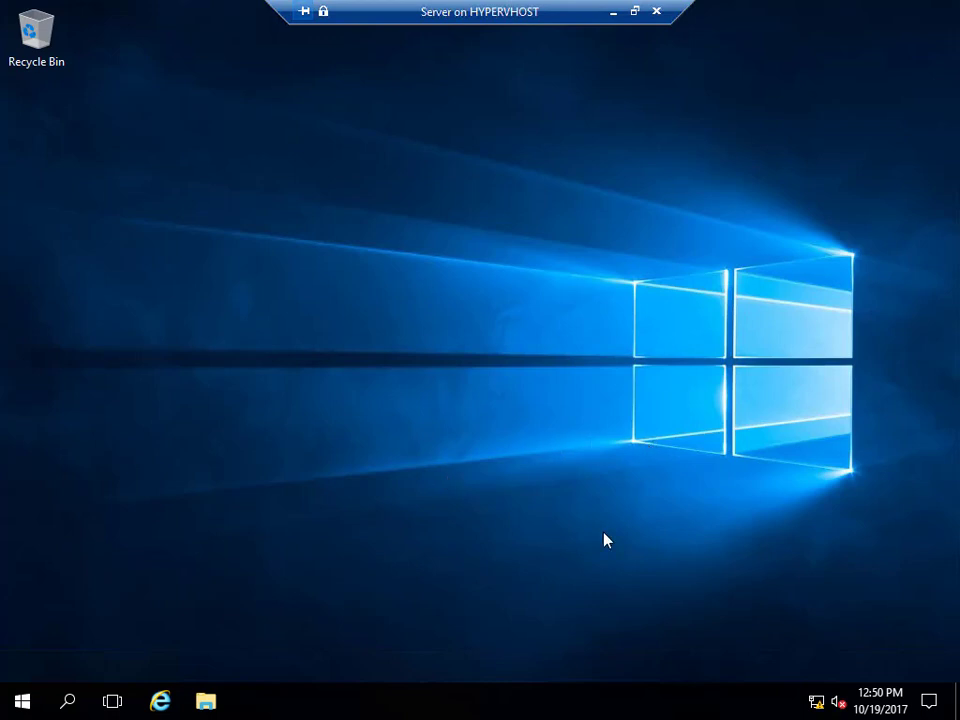
Launch Server Manager from Start and view the Local Server properties page.
click(22, 702)
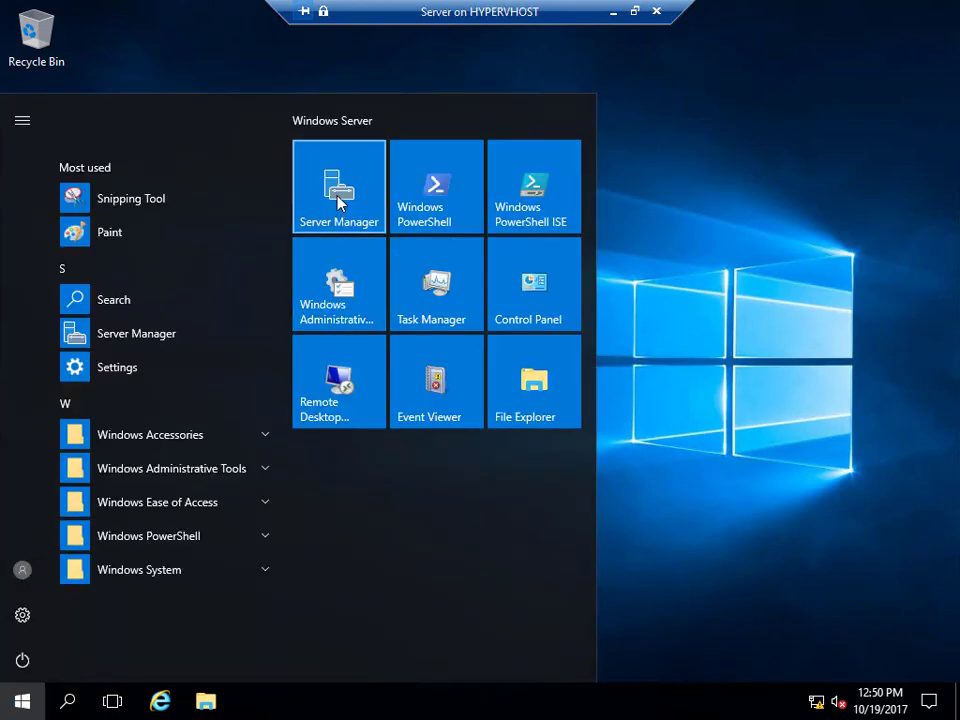
click(338, 203)
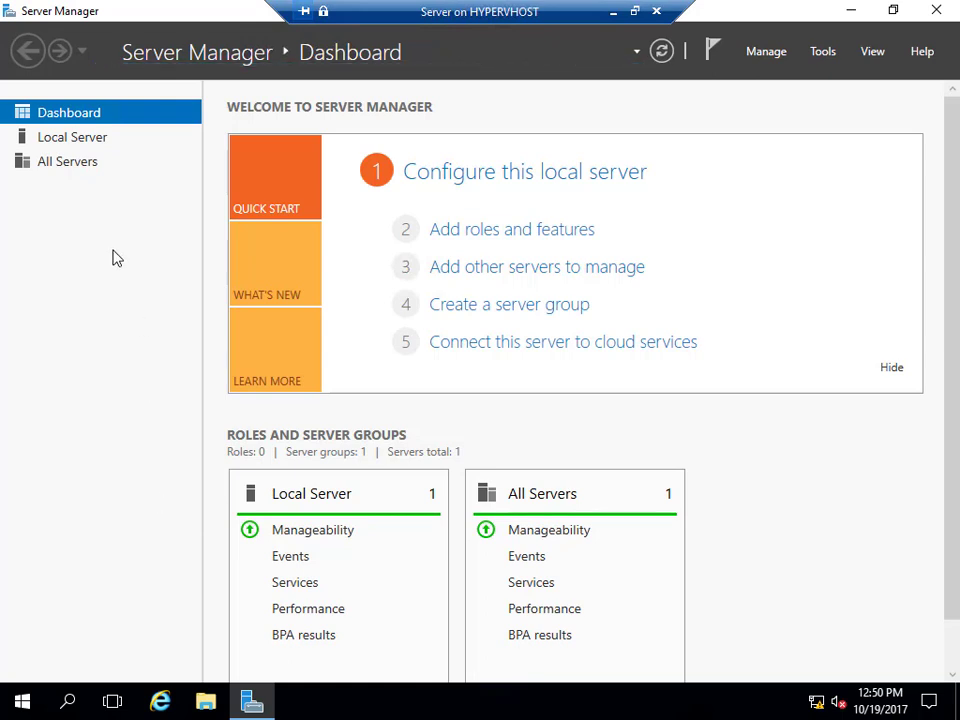
click(64, 142)
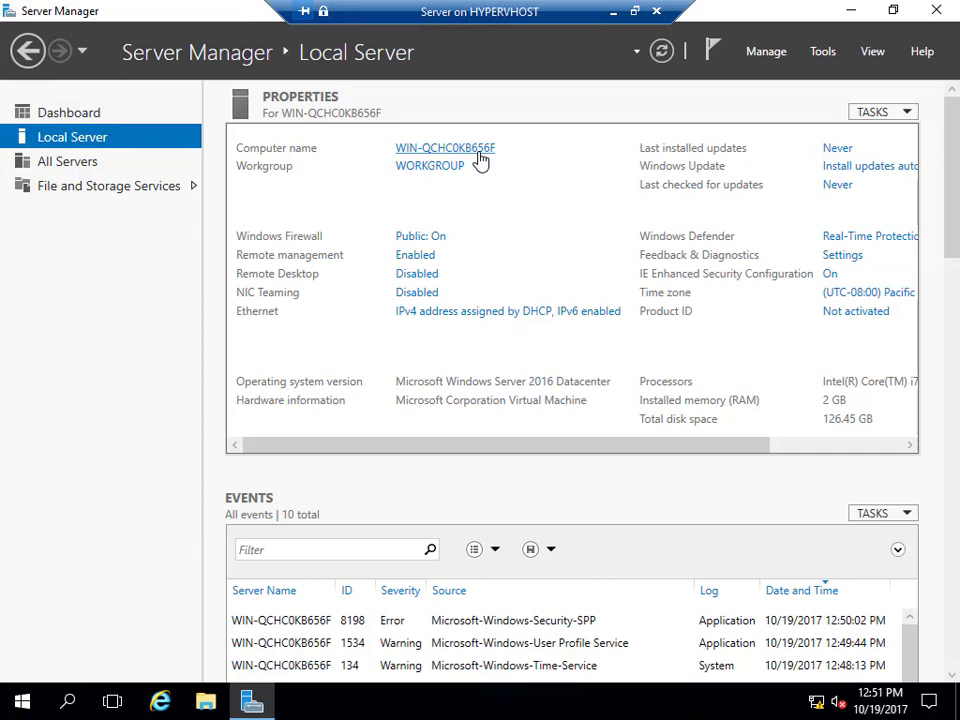
Change the computer name to Server in System Properties.
click(478, 154)
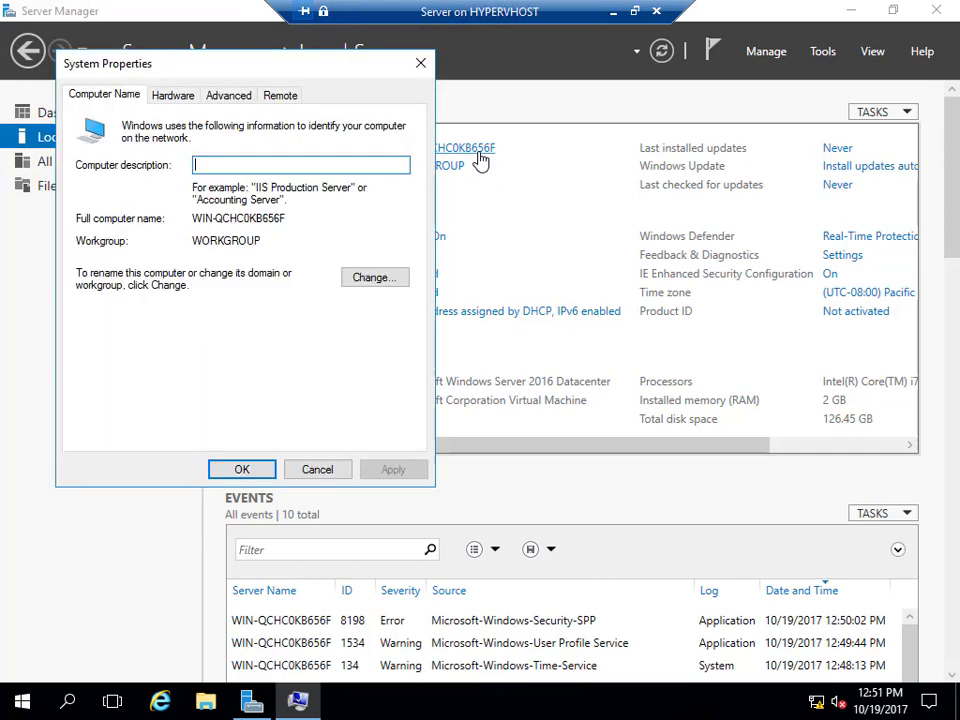
click(373, 278)
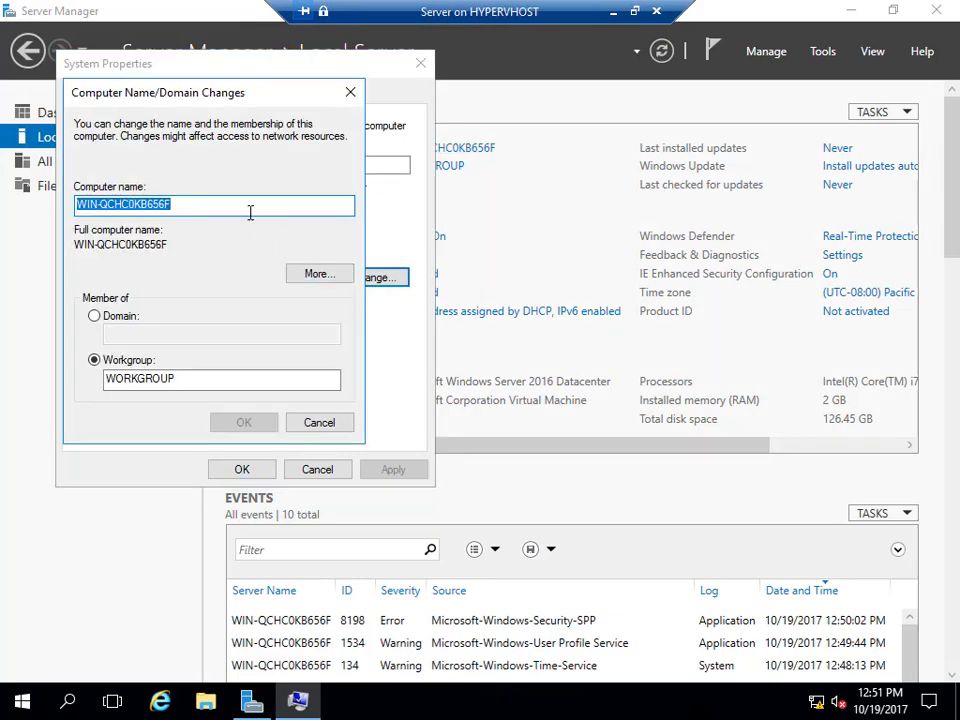
text(Server)
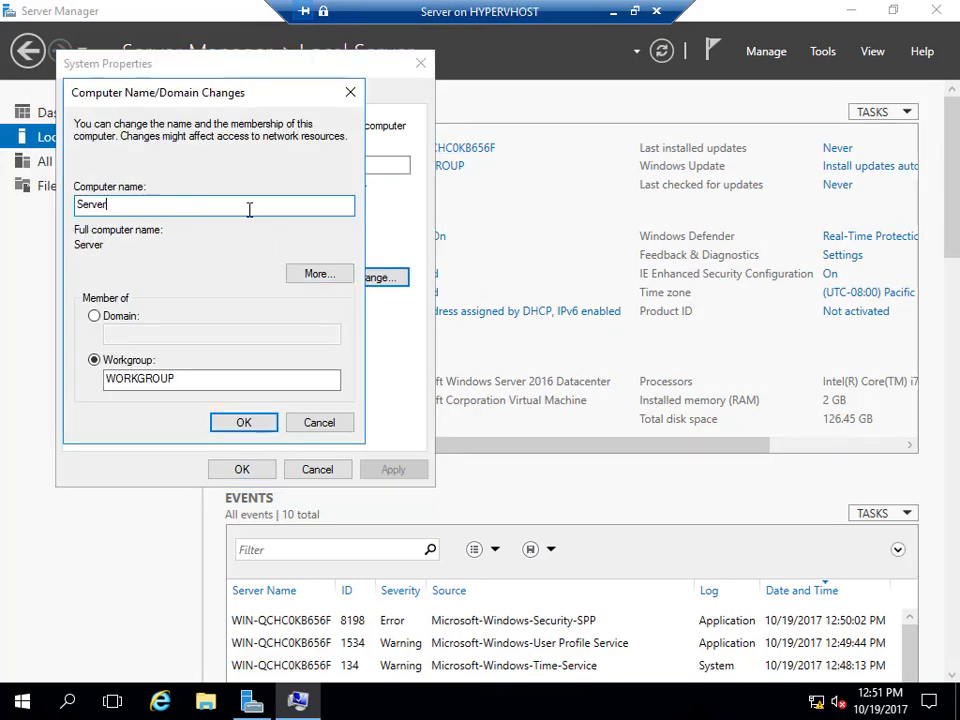
click(243, 425)
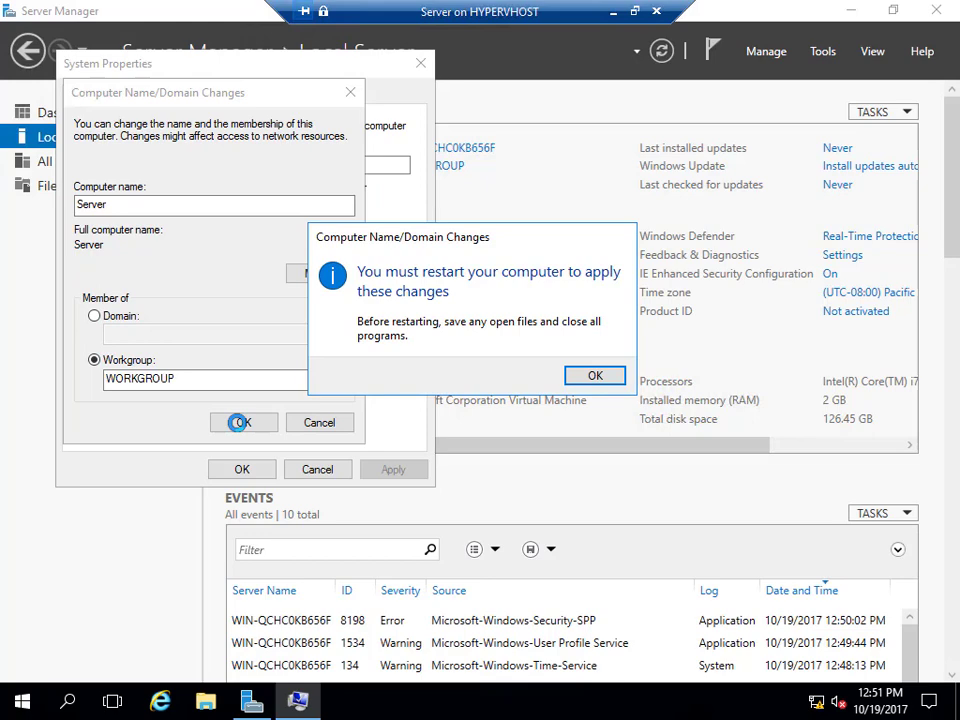
Acknowledge the restart notice, close System Properties and restart the server now.
click(590, 377)
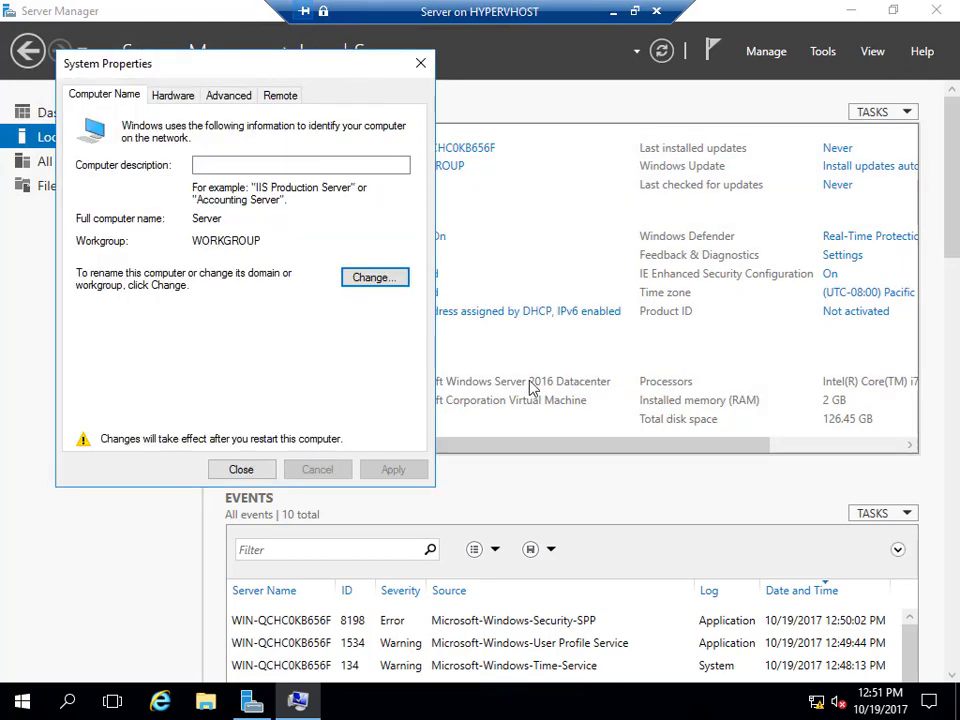
click(241, 470)
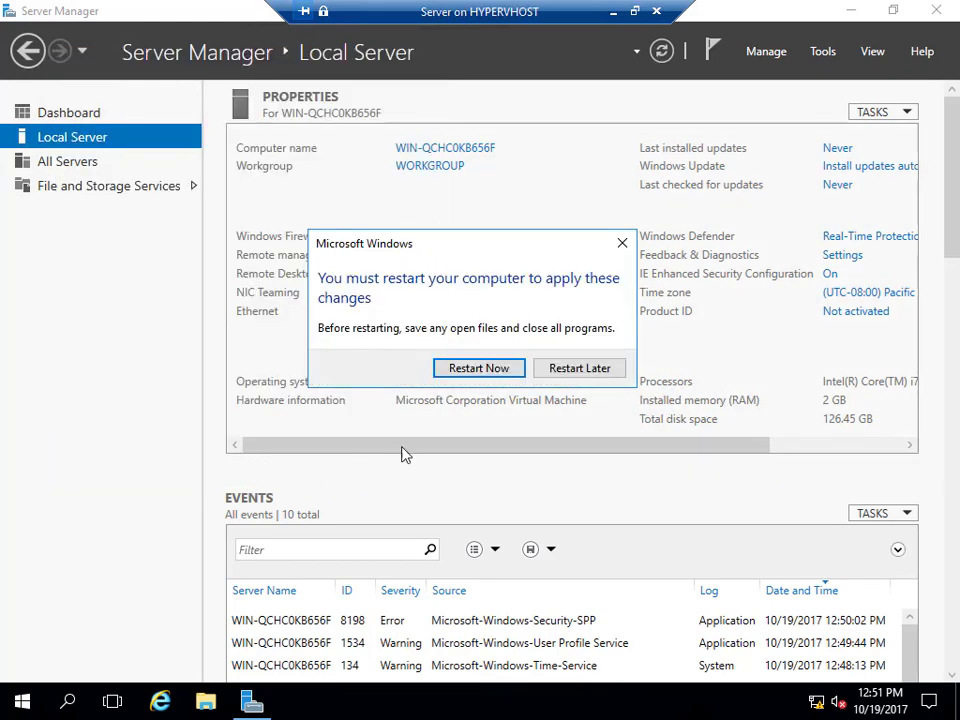
click(495, 372)
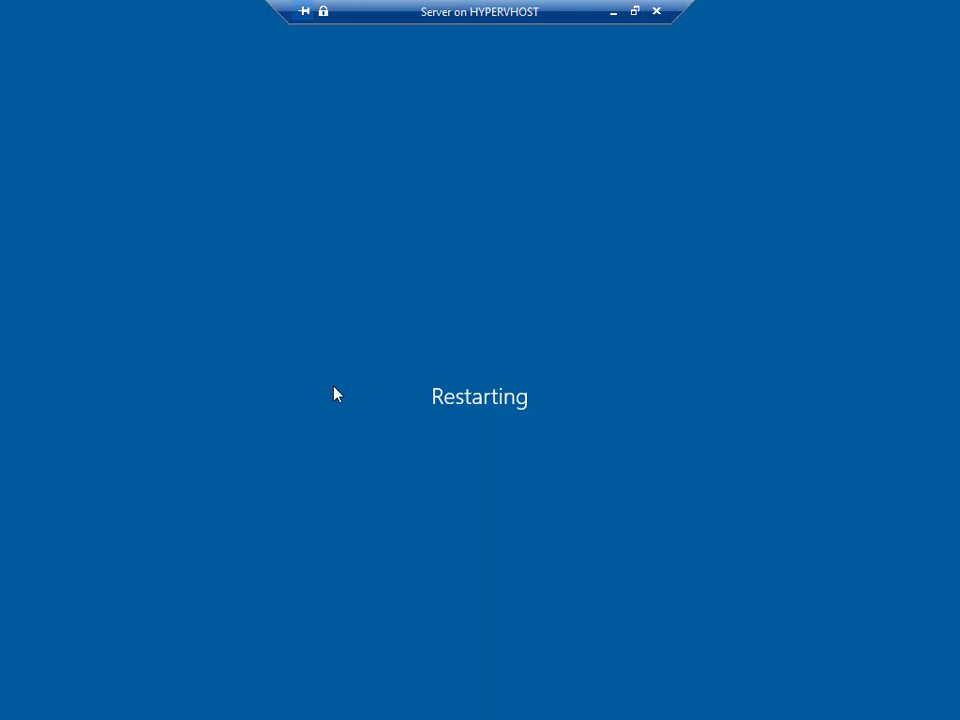
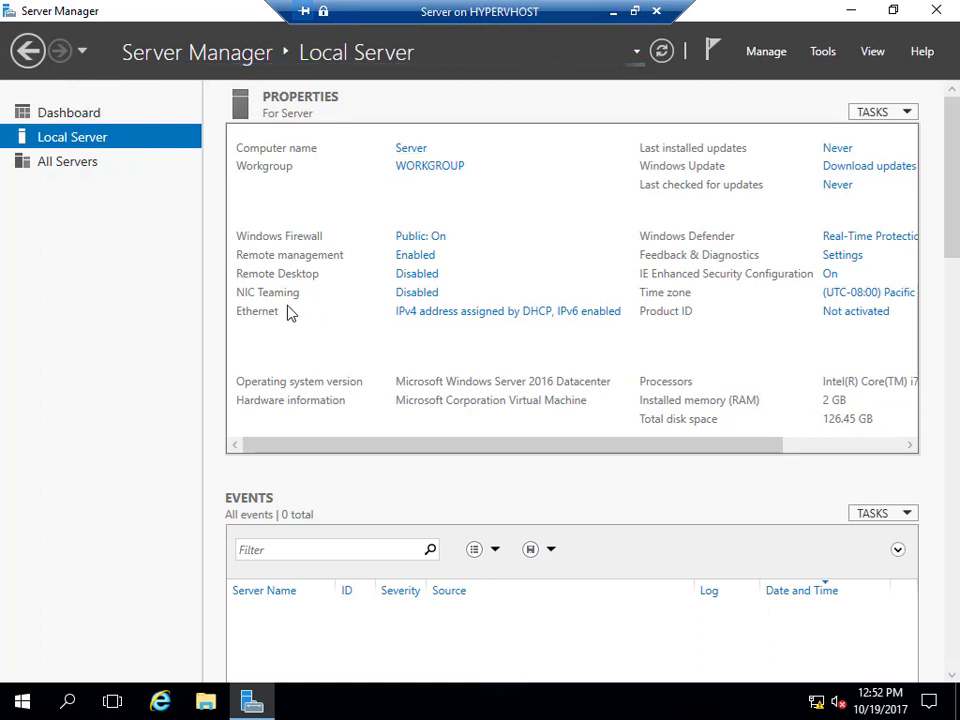
Open the IPv4 properties of the server's Ethernet adapter from Network Connections.
click(449, 319)
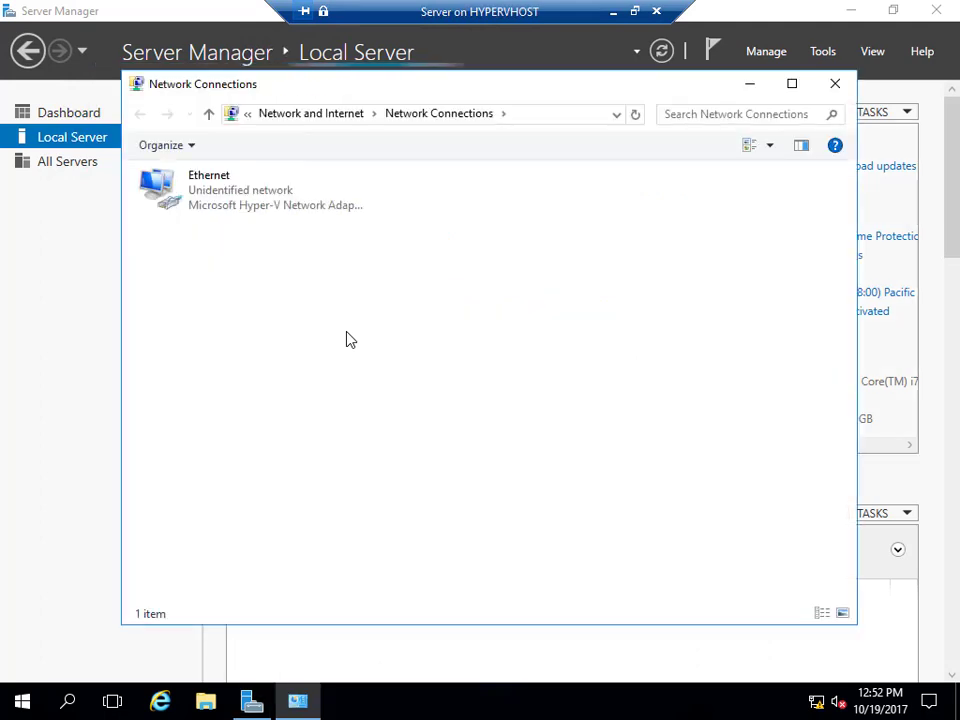
click(200, 191)
right_click(200, 191)
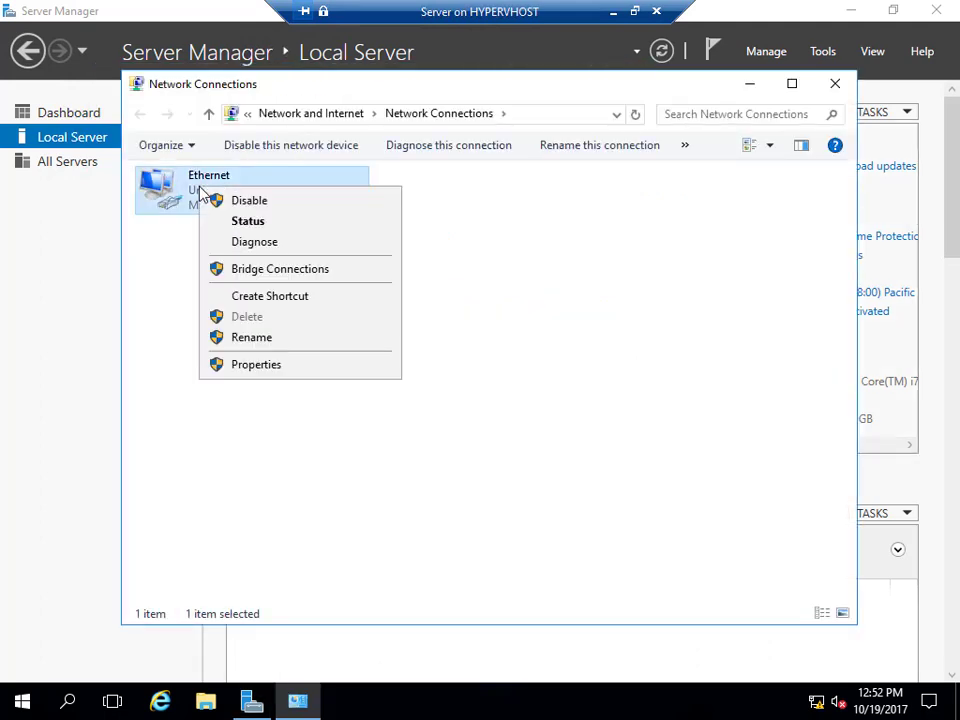
click(276, 367)
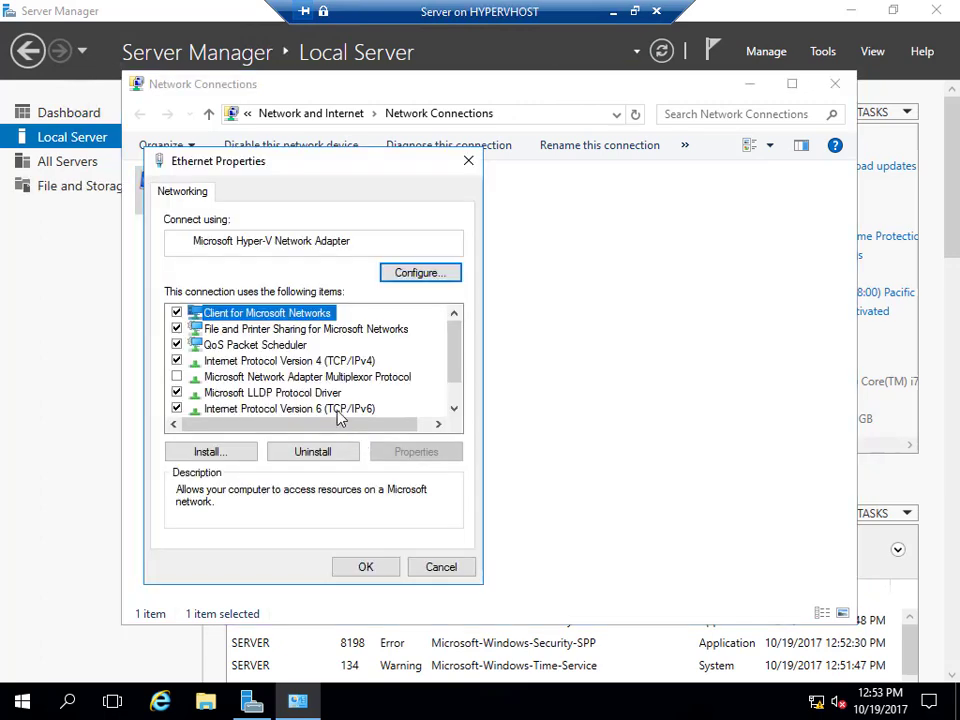
click(325, 361)
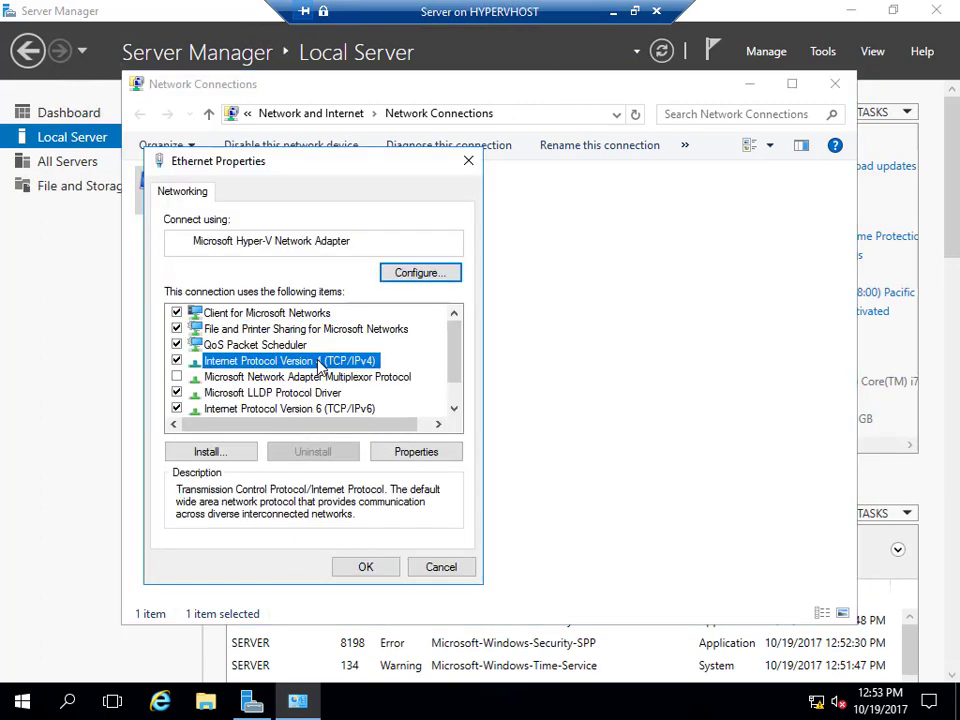
click(415, 452)
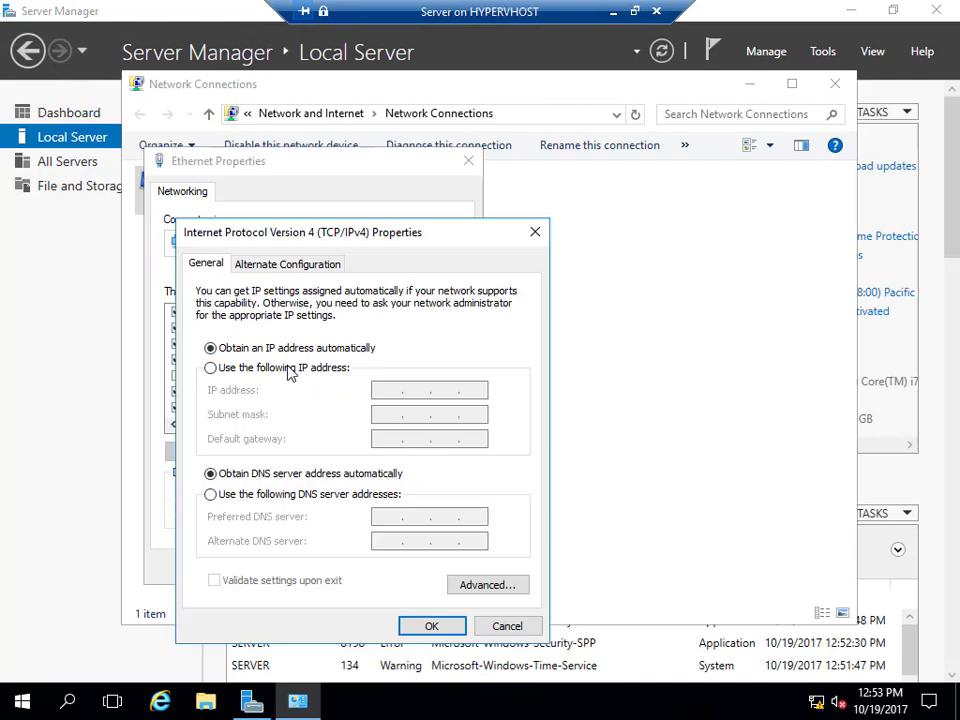
Assign static IP 192.168.0.10, mask 255.255.255.0, preferred DNS 192.168.0.10, and save.
click(287, 368)
click(381, 391)
text(192 . 168 . 0 . 10)
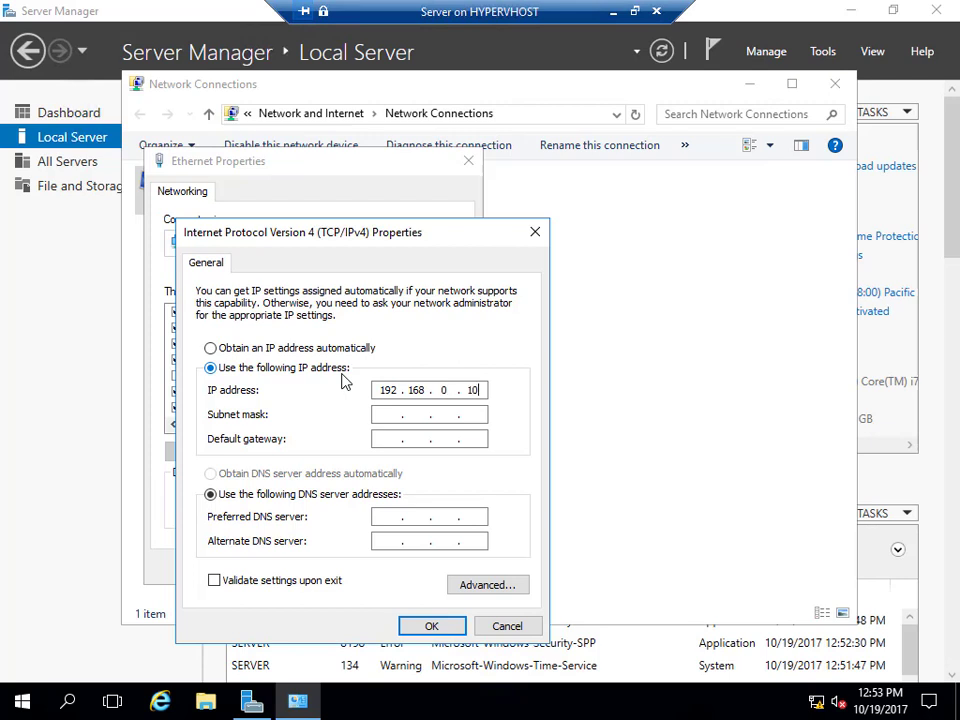
key(Tab)
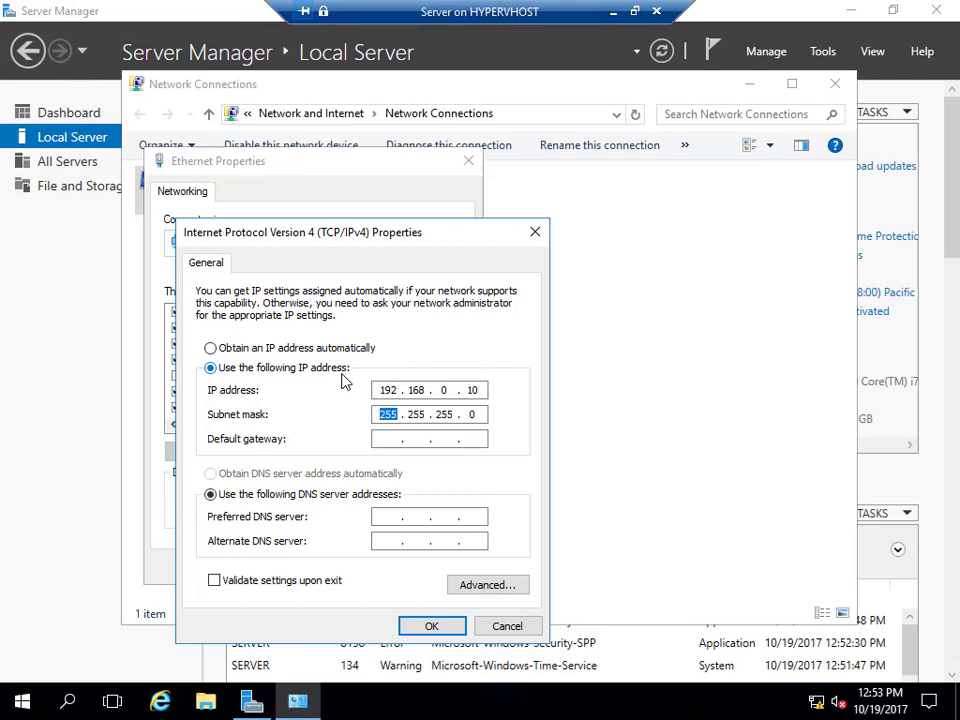
key(Tab)
key(Tab)
key(Tab)
text(192 . 168 . 0 . 10)
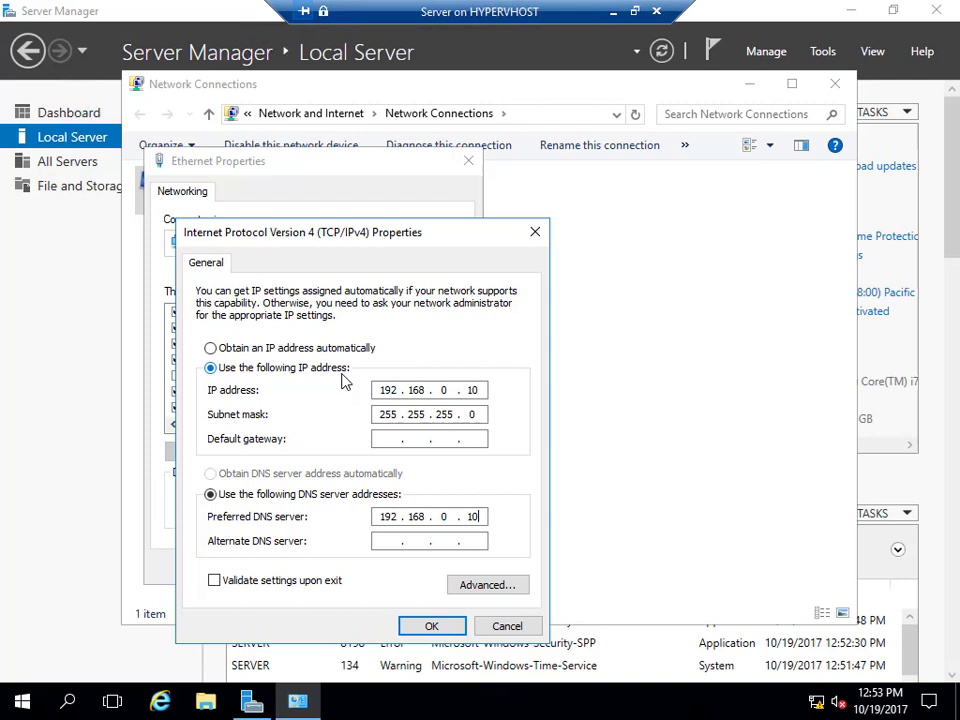
click(436, 629)
click(368, 574)
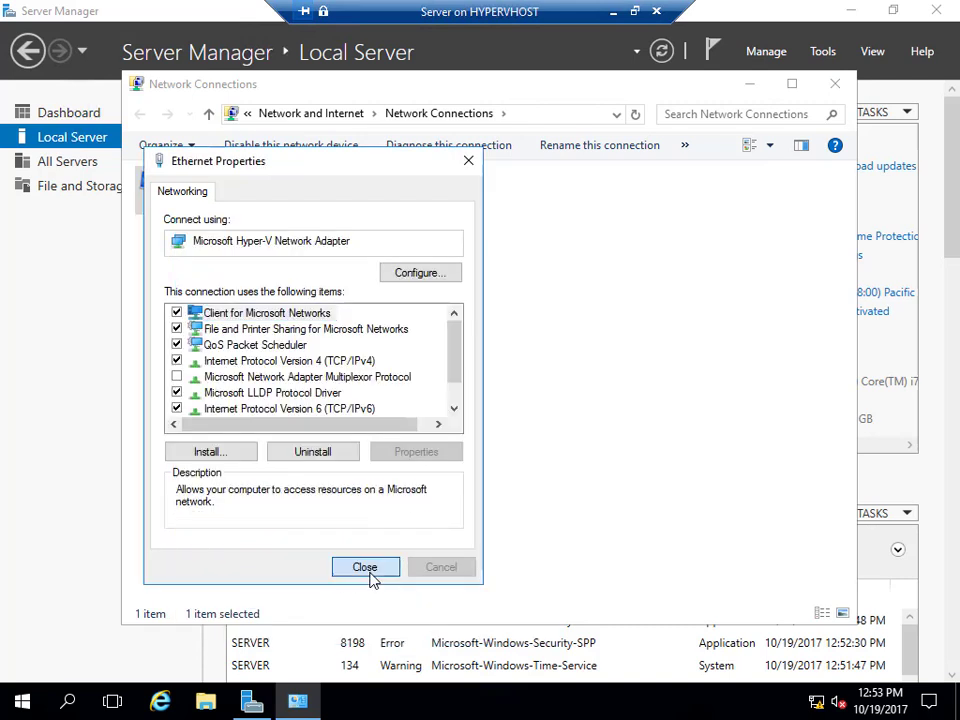
Close Network Connections and switch the time zone to (UTC-06:00) Central Time (US & Canada).
click(836, 85)
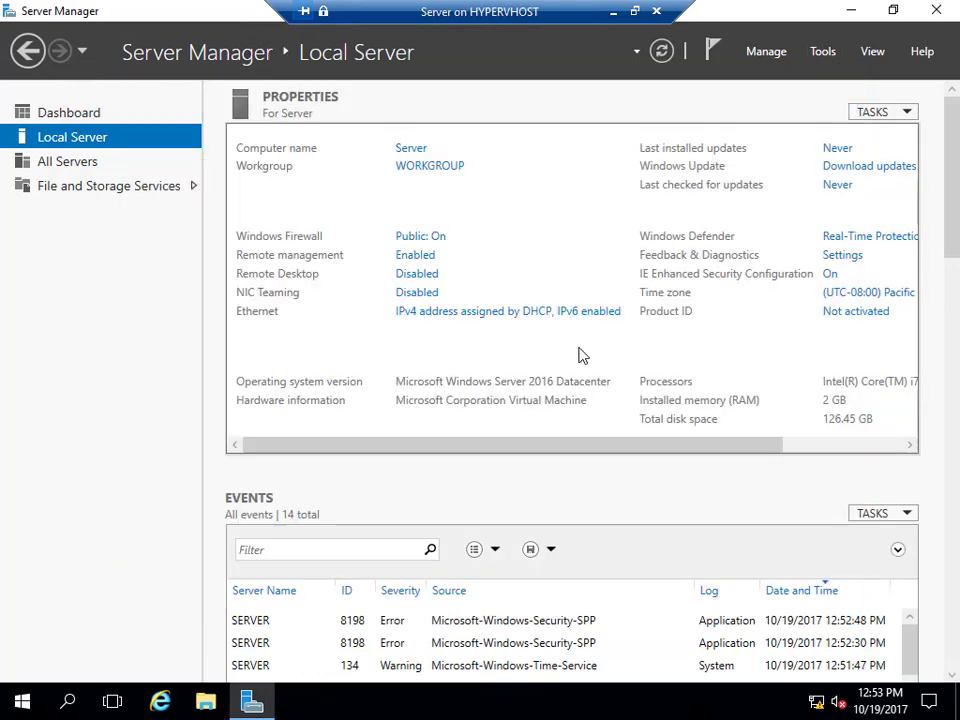
click(904, 294)
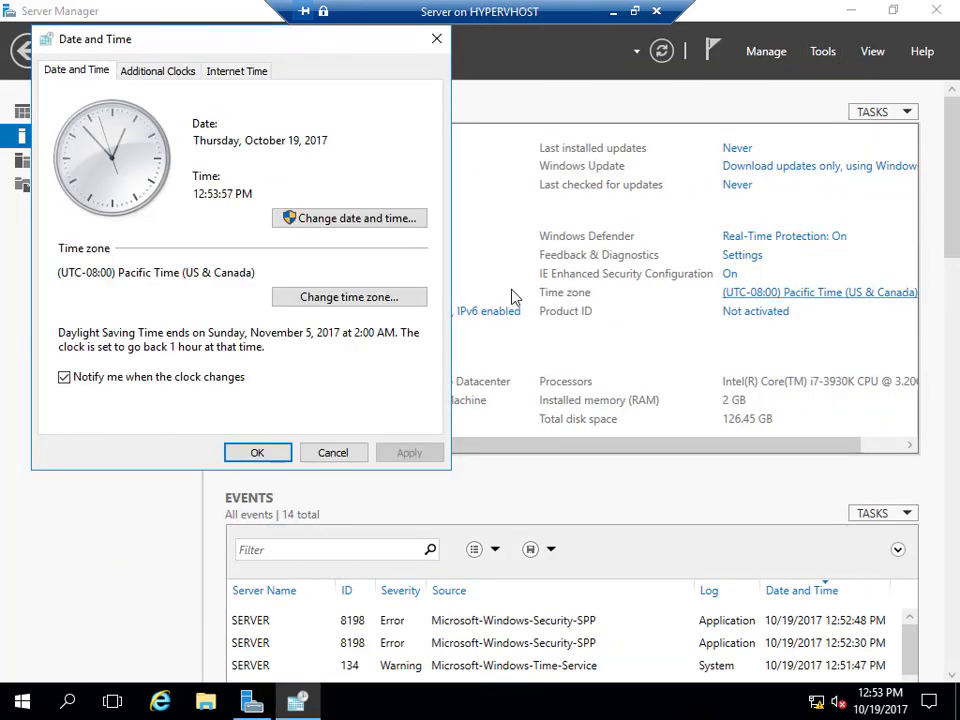
click(380, 298)
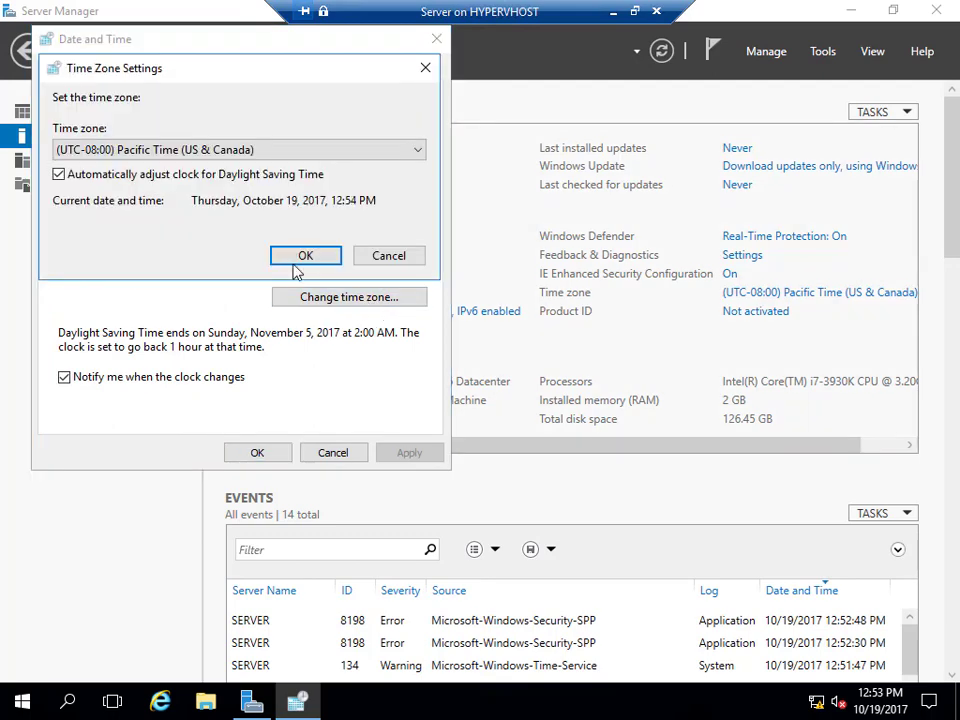
click(215, 149)
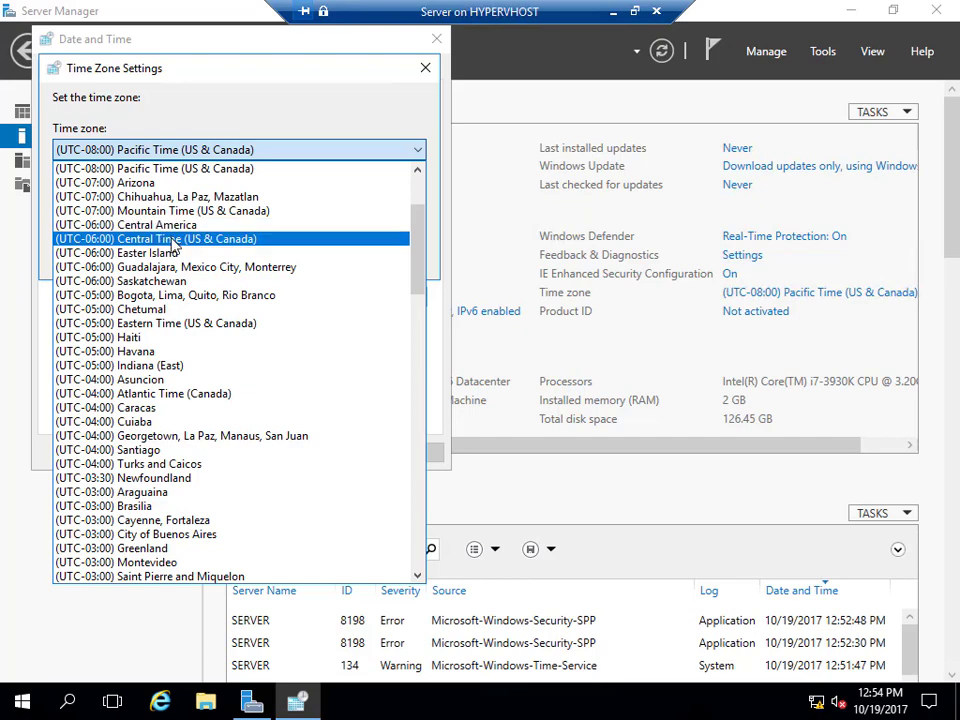
click(172, 240)
click(296, 258)
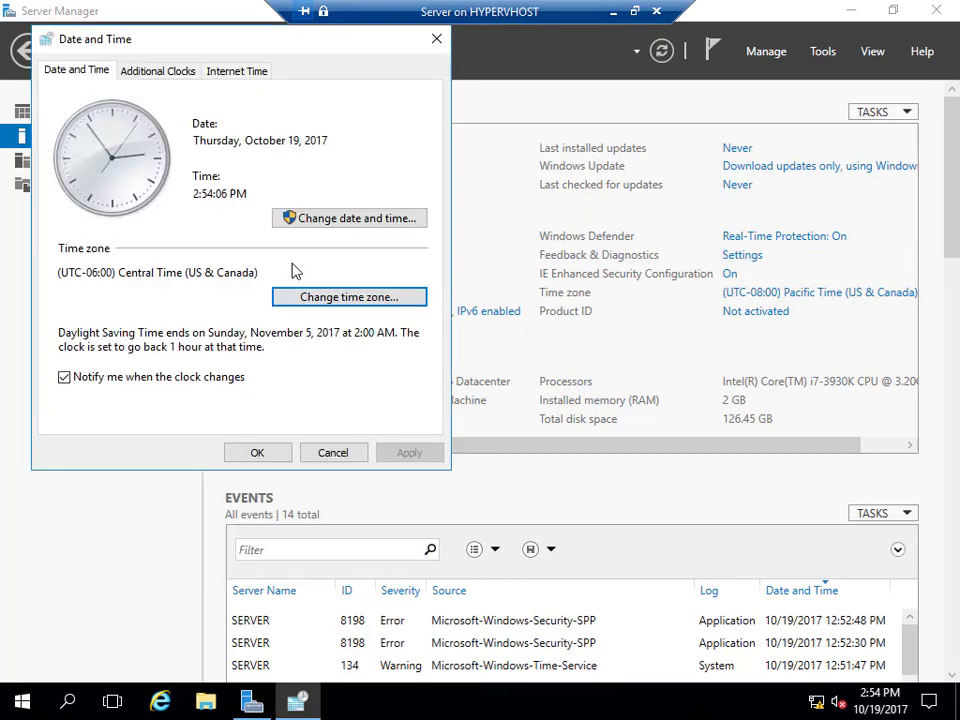
click(254, 453)
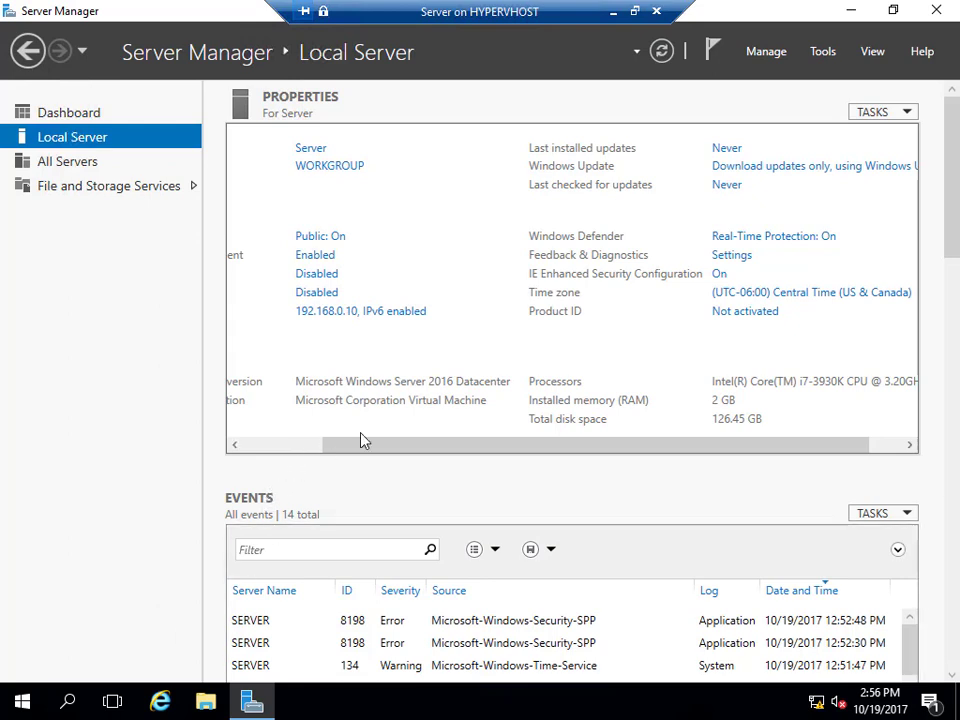
Start the Add Roles and Features Wizard, pass the first pages, then cancel it.
click(782, 53)
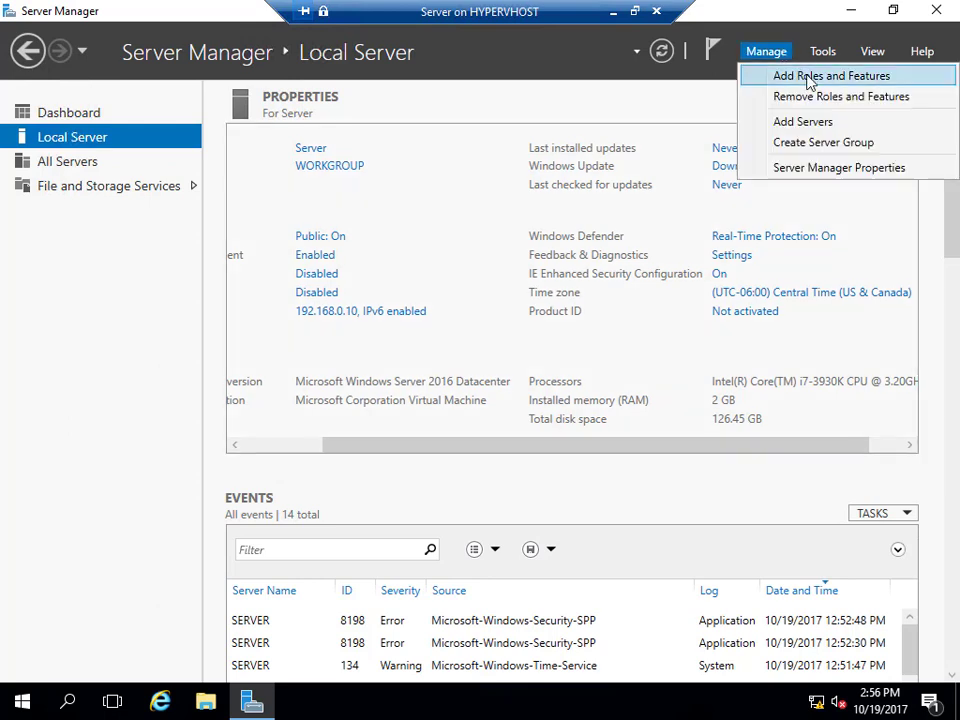
click(815, 78)
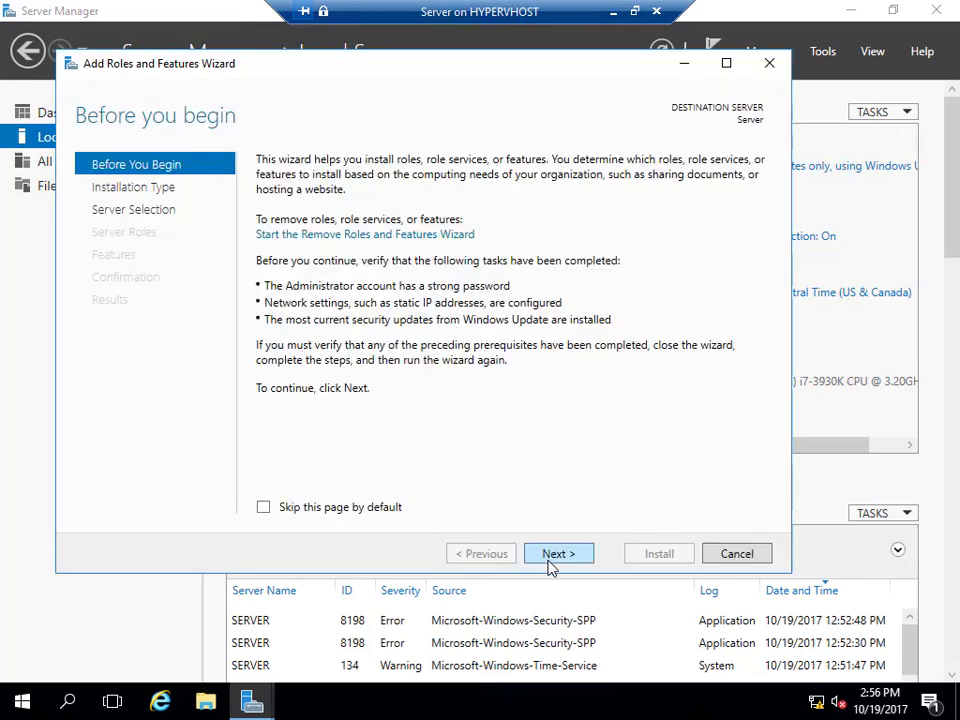
click(553, 560)
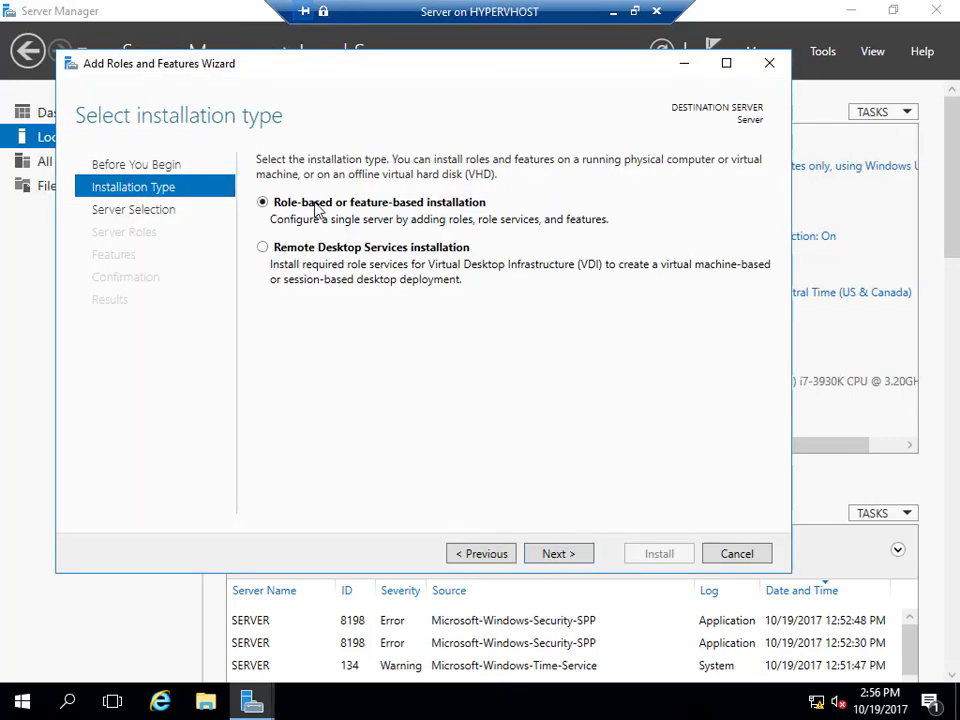
click(549, 557)
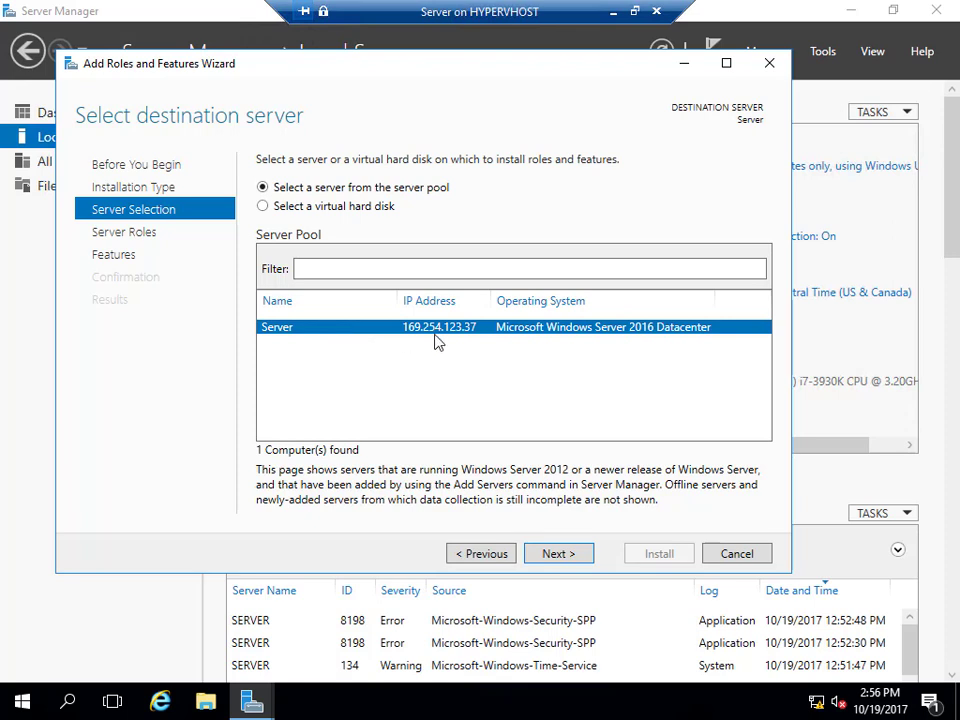
click(716, 554)
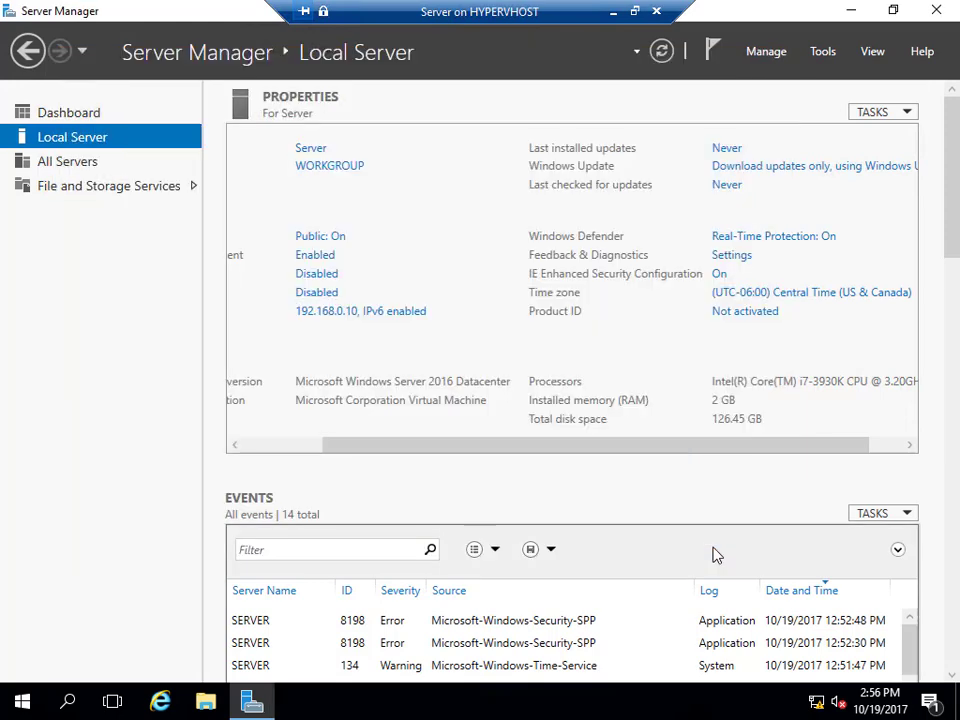
click(303, 451)
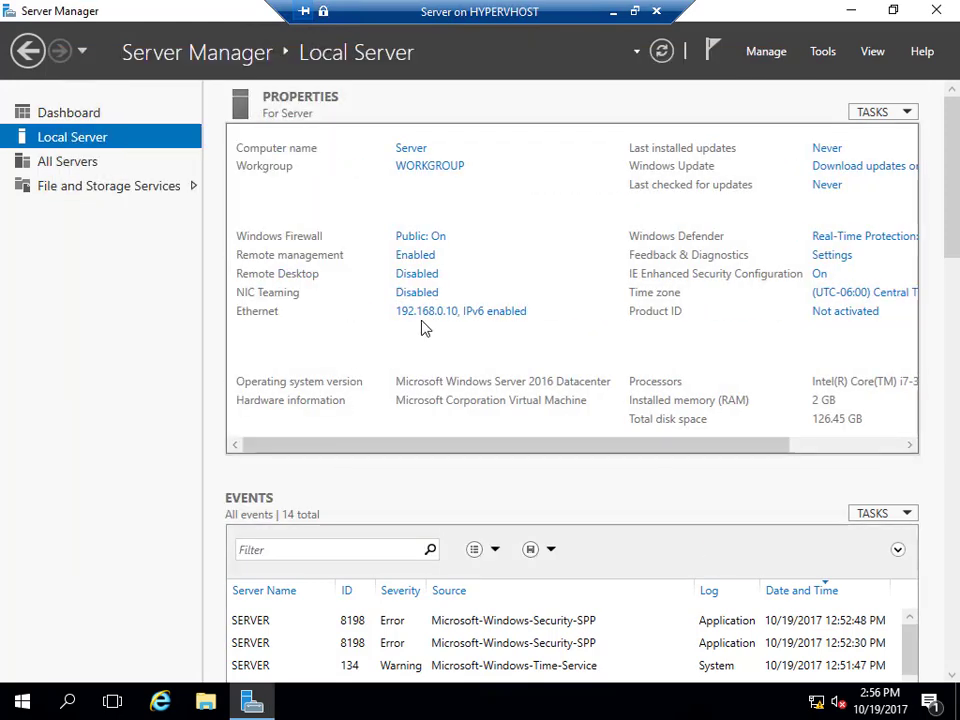
Refresh the Local Server details and browse the Tools and Manage menus.
click(662, 52)
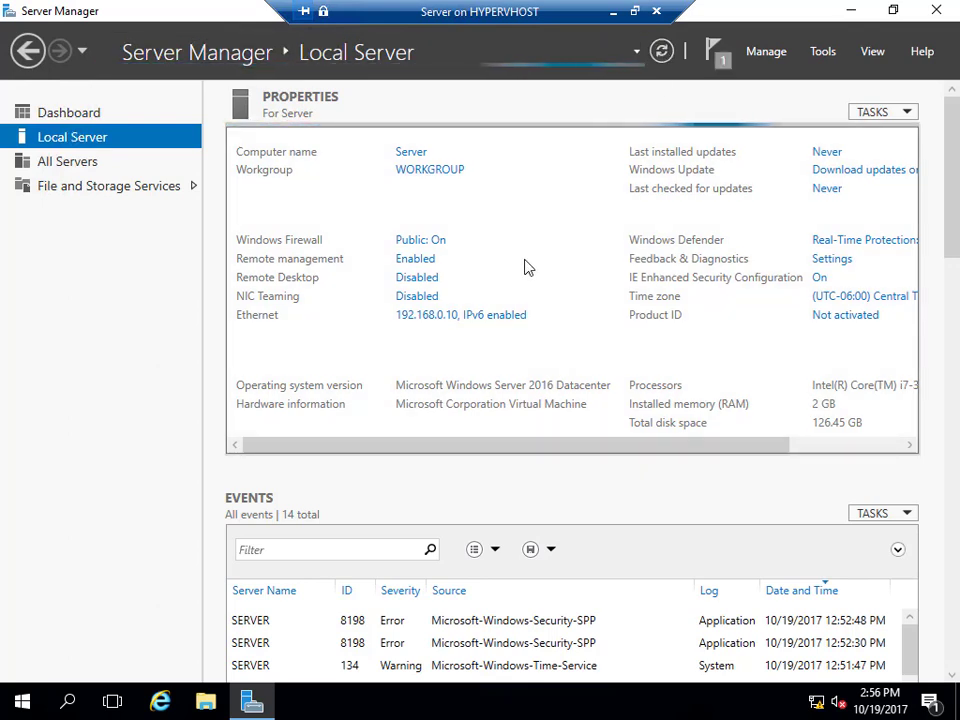
click(820, 55)
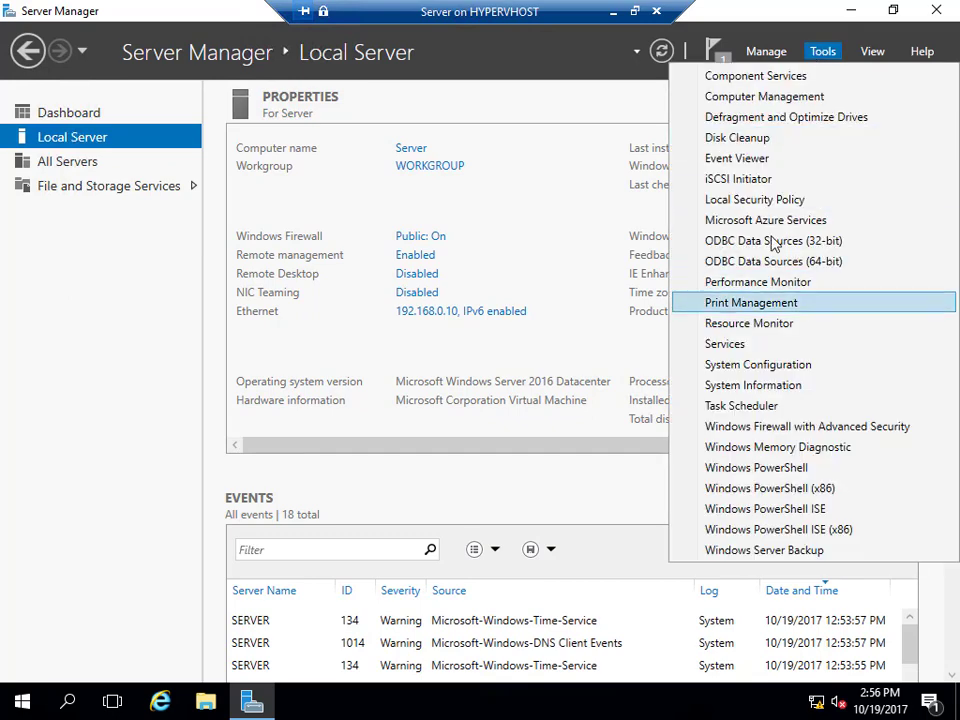
click(762, 56)
click(762, 56)
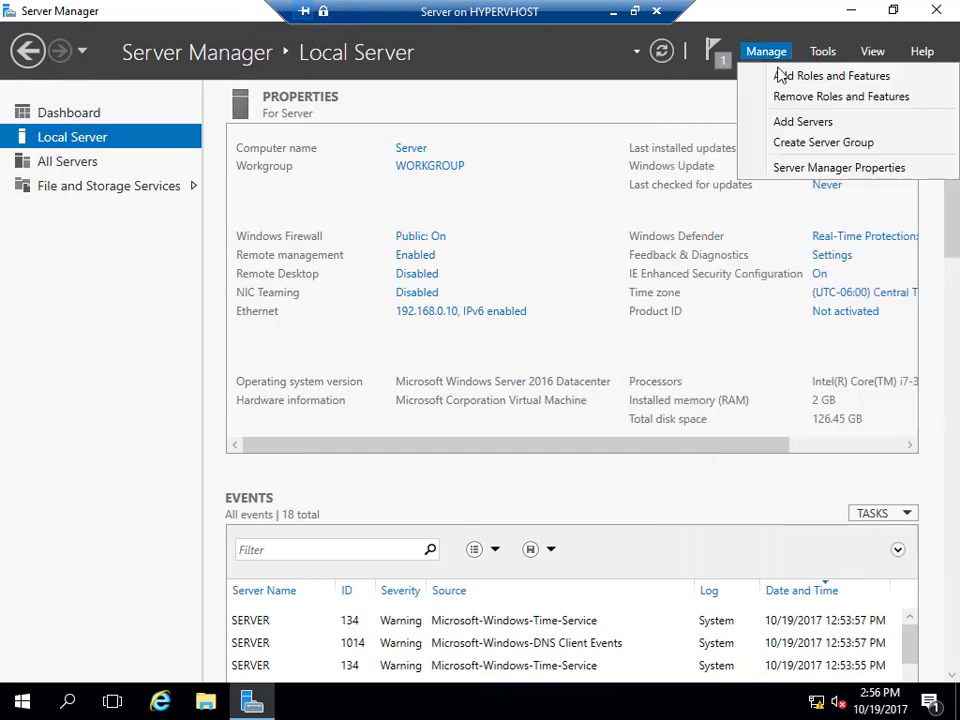
Target this server for role-based installation and select Active Directory Domain Services with its management features.
click(778, 76)
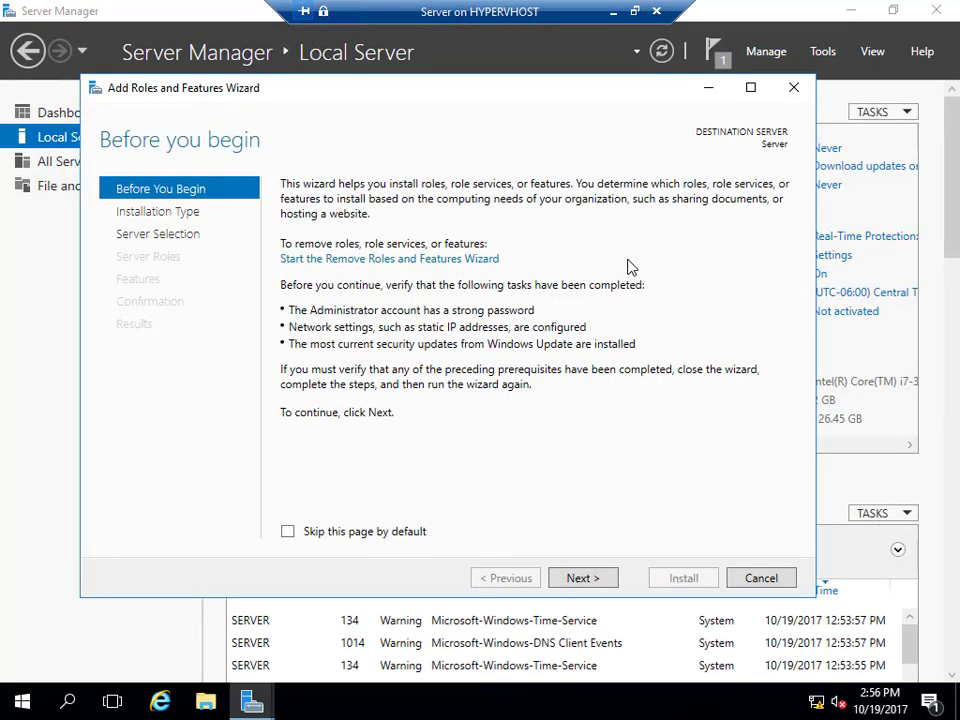
click(573, 577)
click(574, 578)
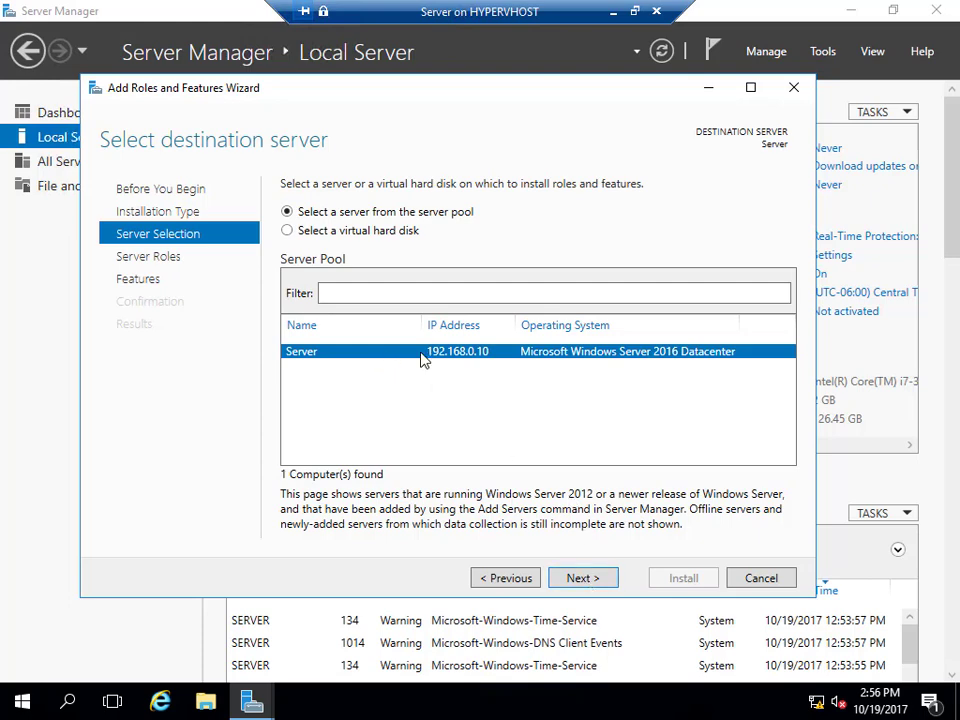
click(609, 580)
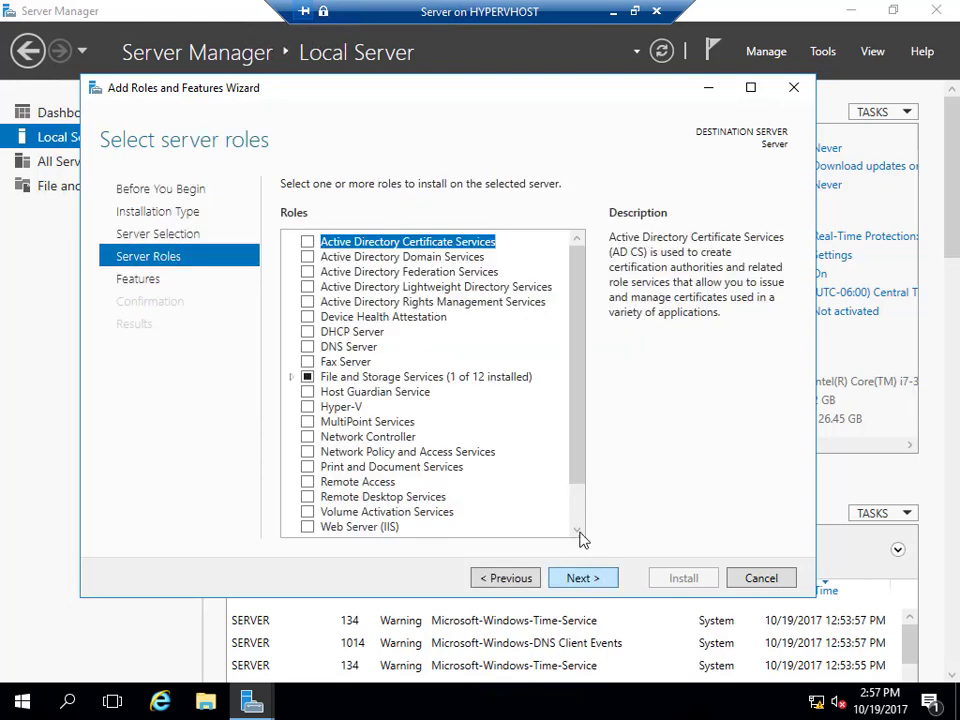
click(308, 257)
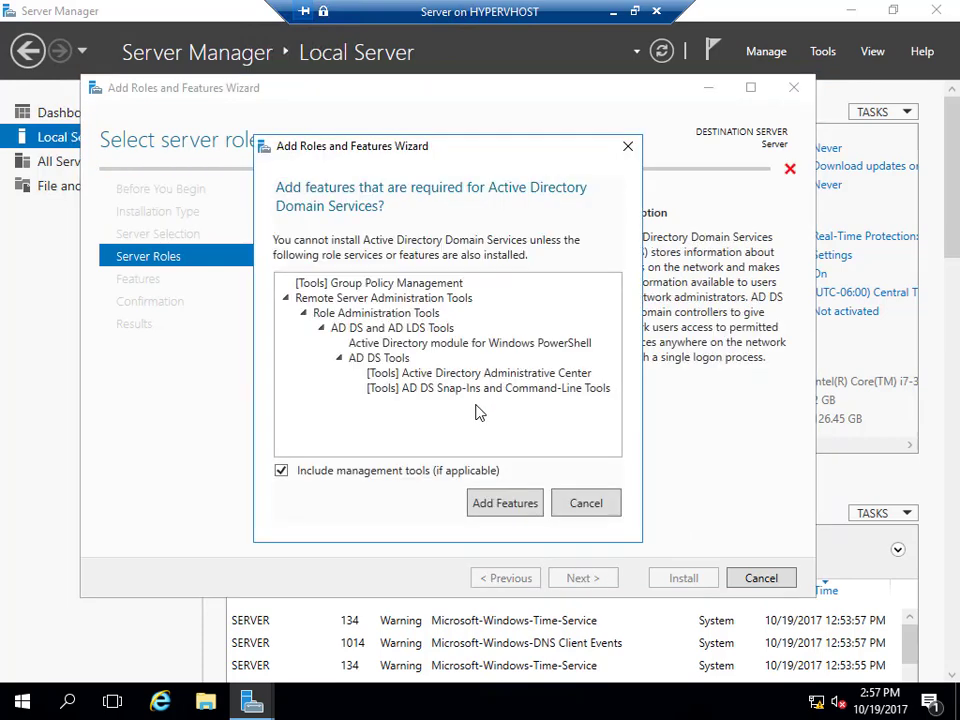
click(539, 512)
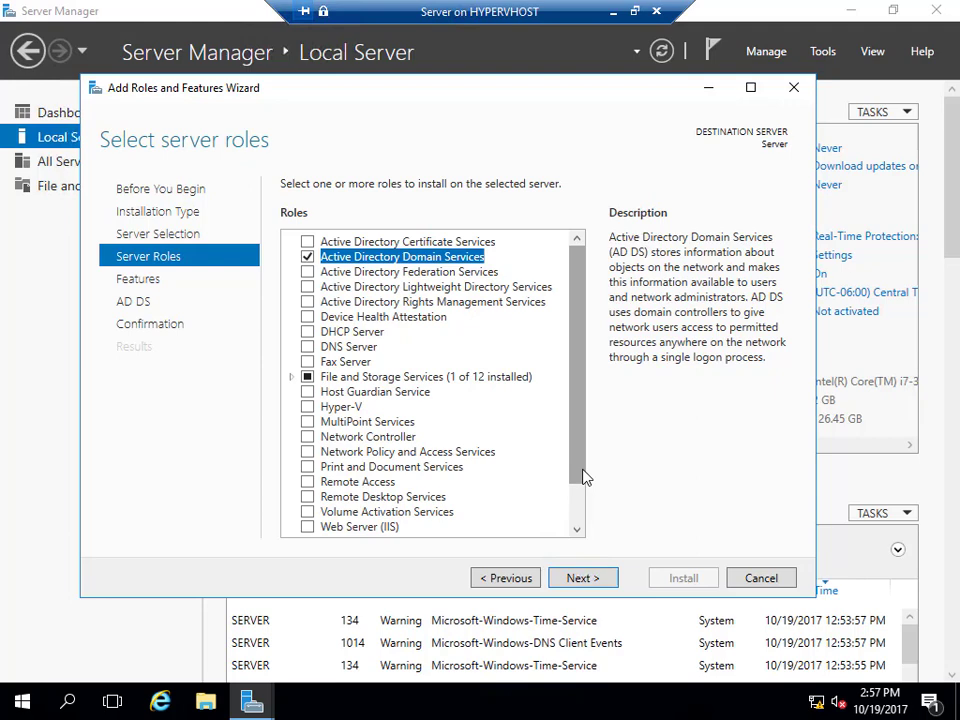
Keep the default features, allow automatic restart if required, and begin the installation.
click(587, 582)
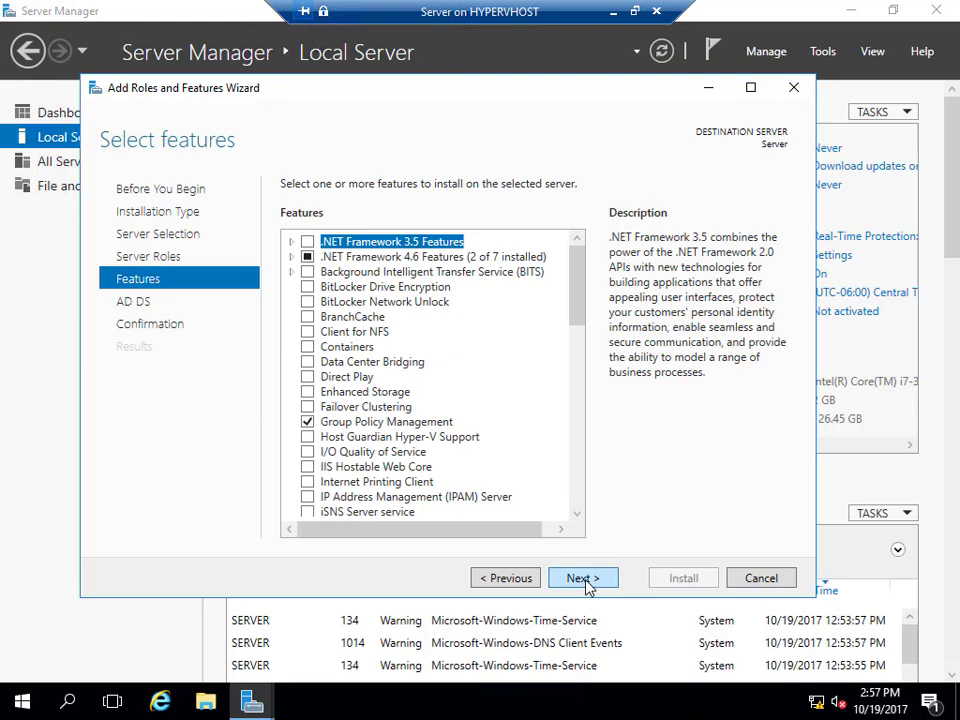
click(583, 579)
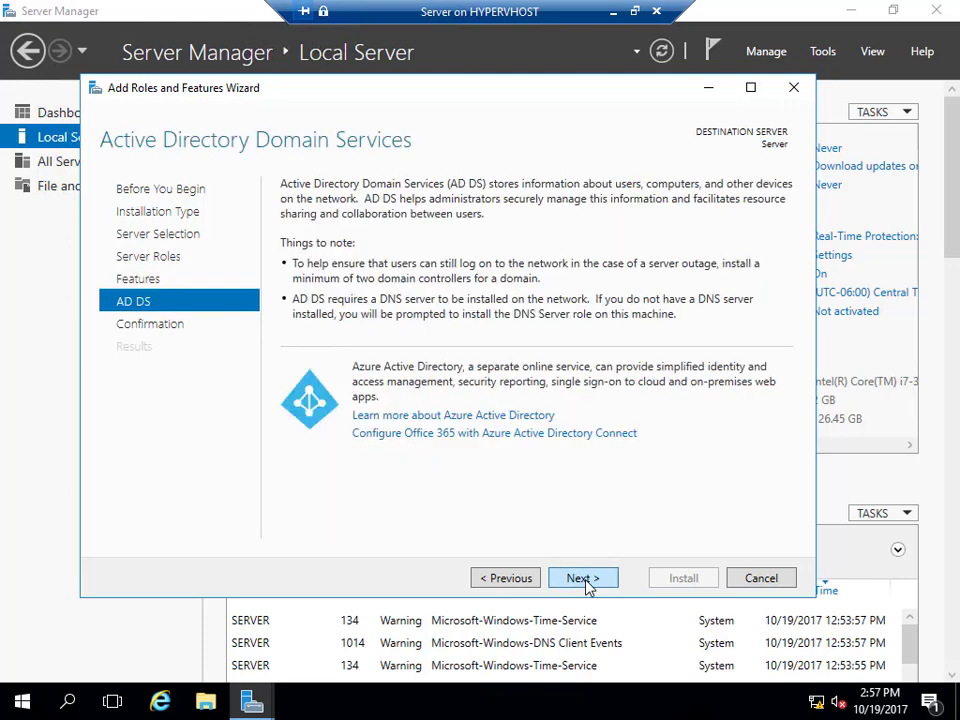
click(585, 580)
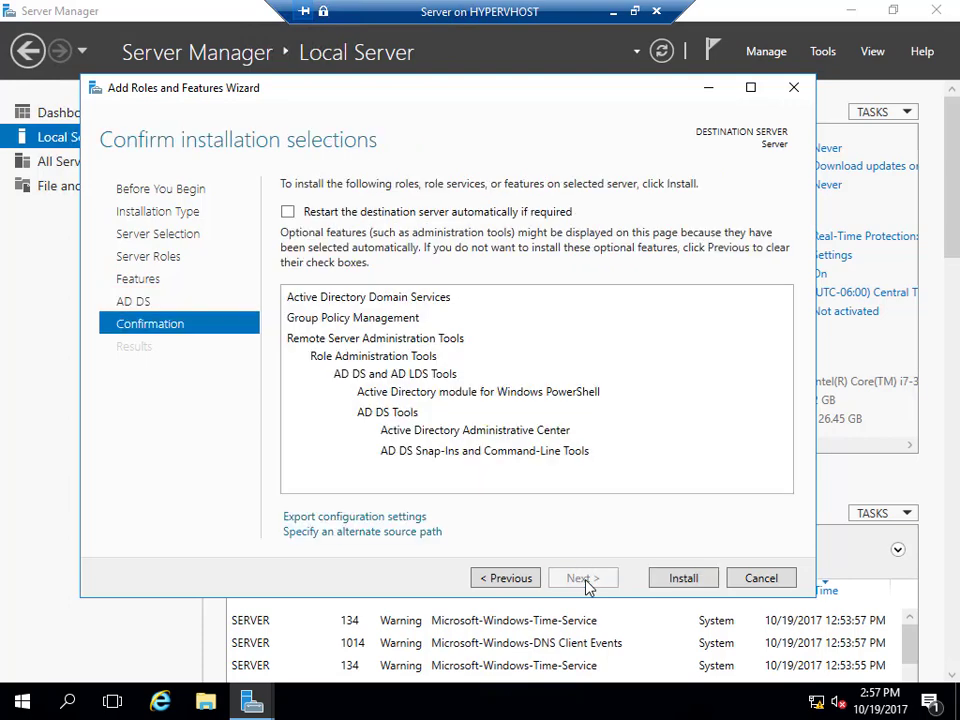
click(288, 212)
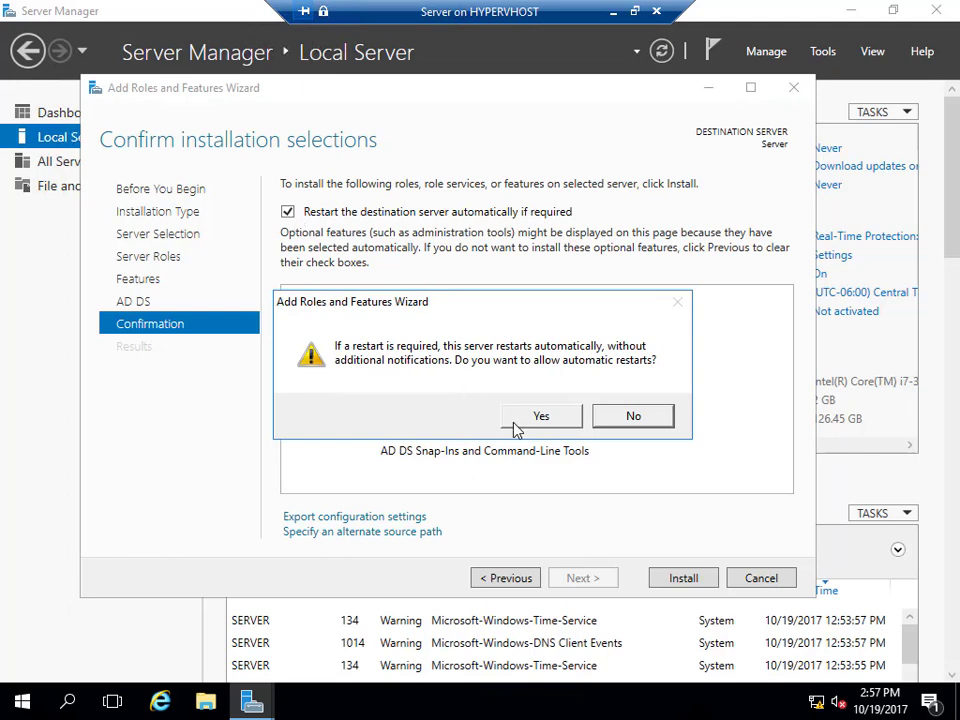
click(518, 420)
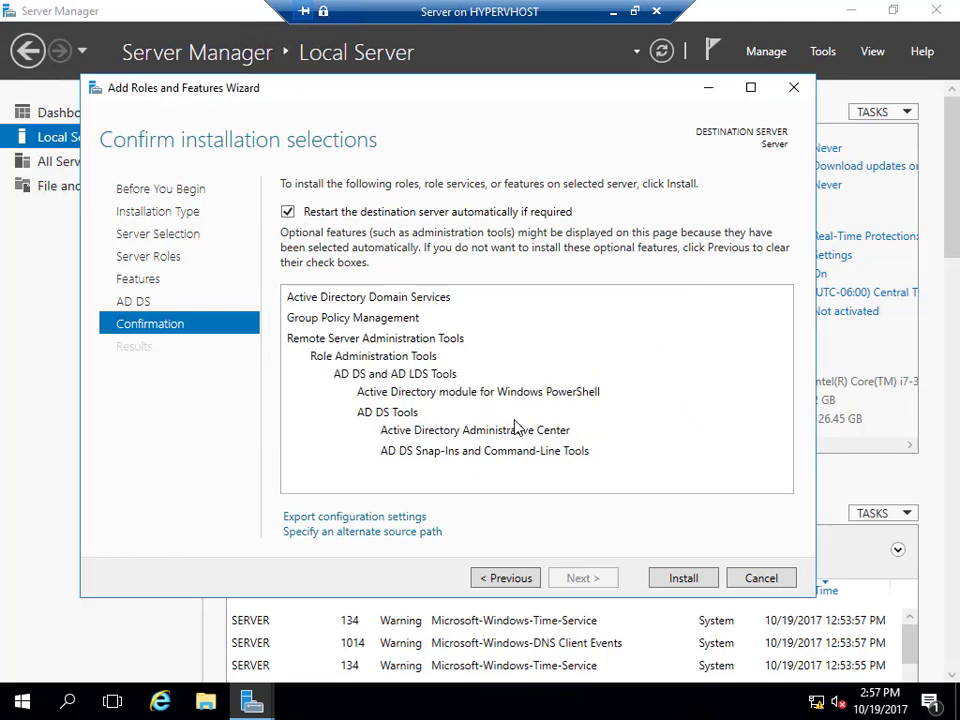
click(684, 578)
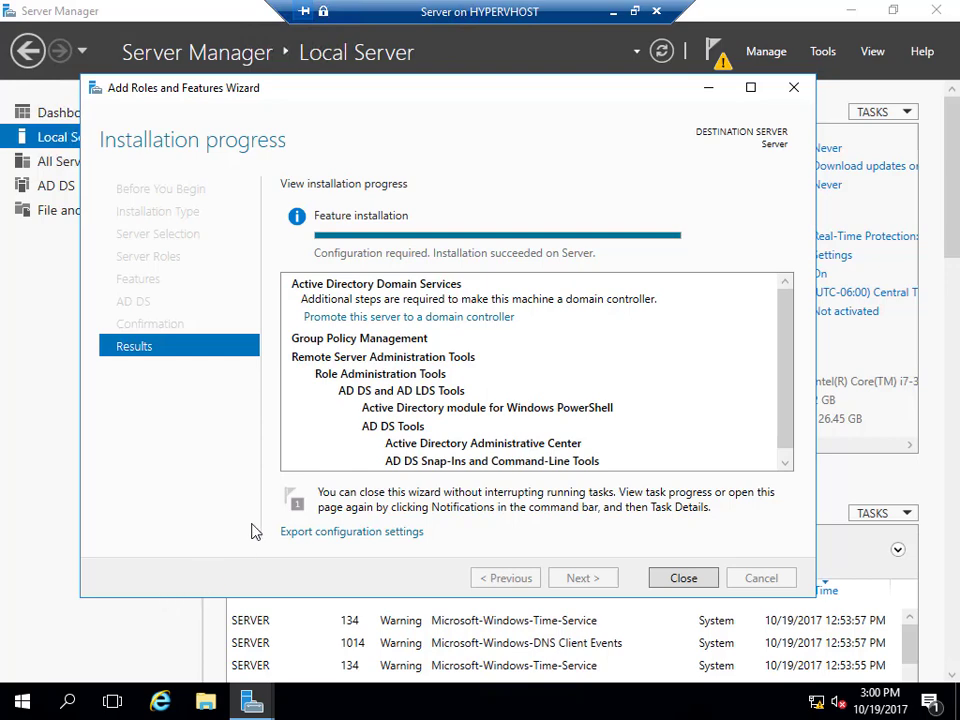
Close the completed installation wizard and show the pending-configuration notifications.
click(679, 579)
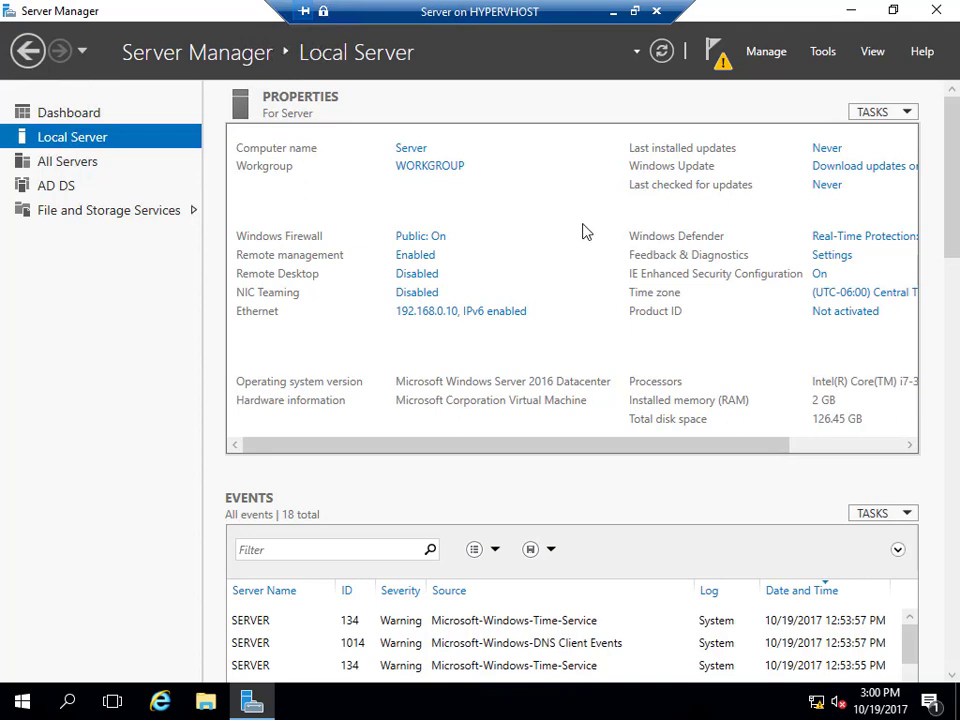
click(720, 80)
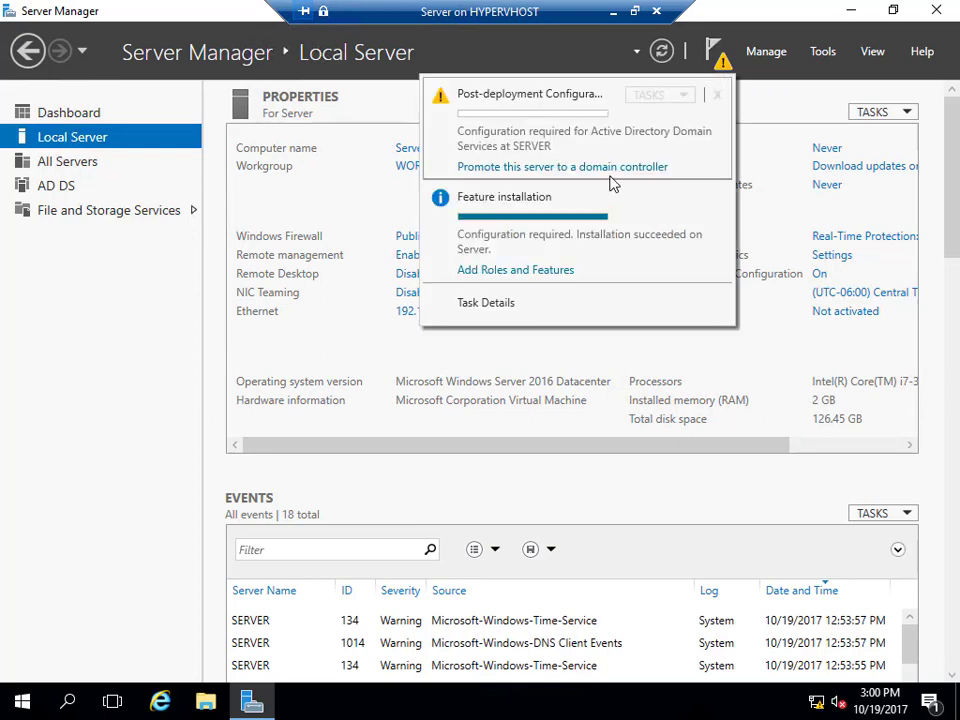
Launch 'Promote this server to a domain controller' and choose 'Add a new forest'.
click(586, 168)
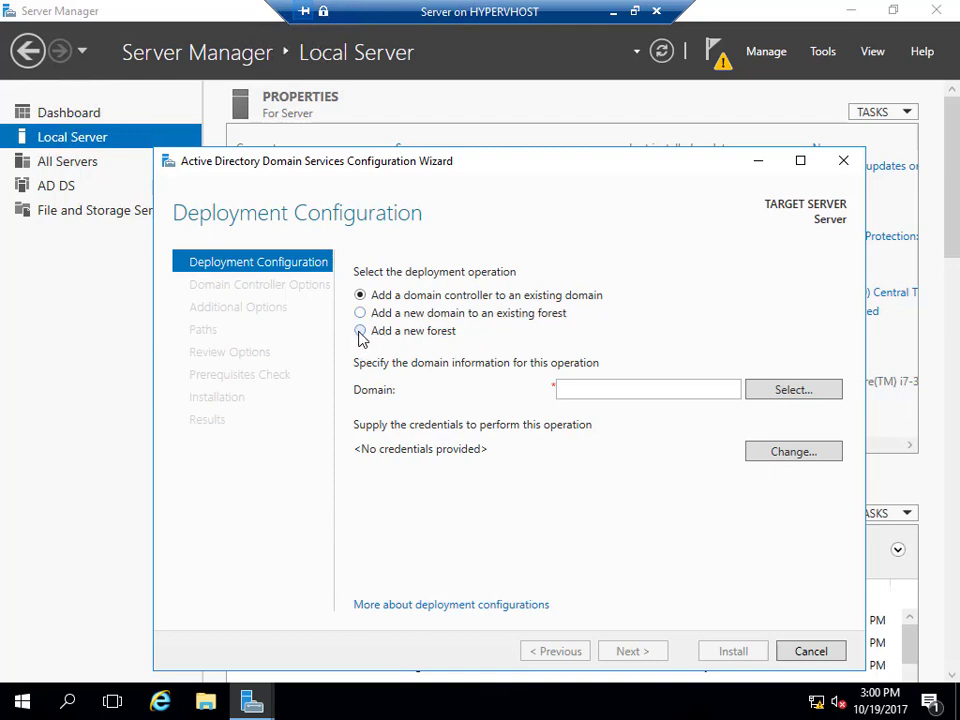
click(360, 332)
Enter byron.local as the root domain name of the new forest.
click(613, 389)
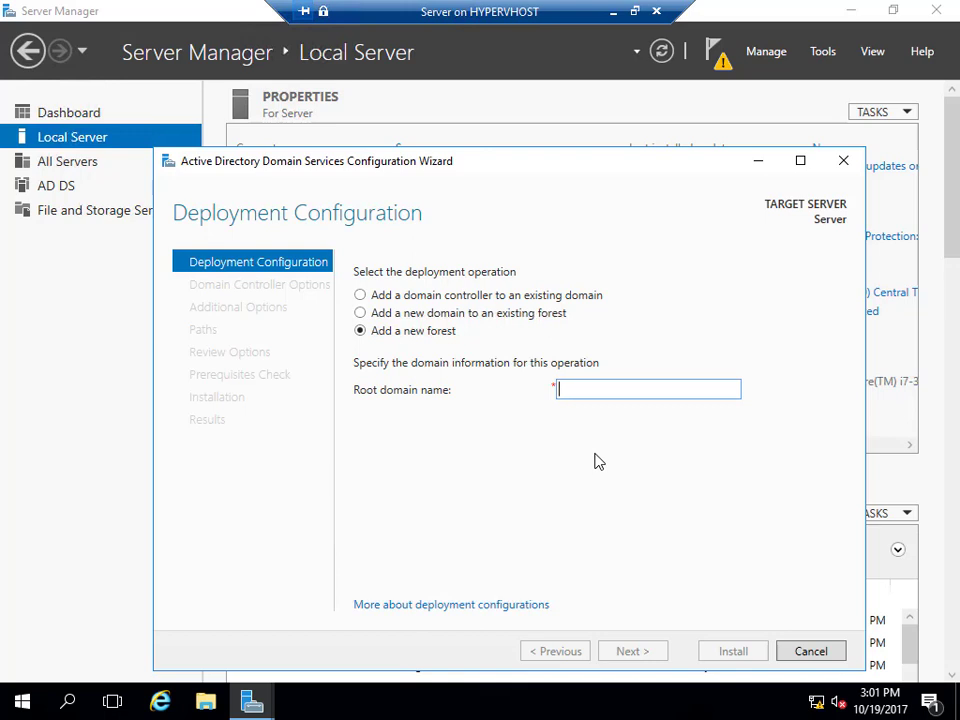
text(byron)
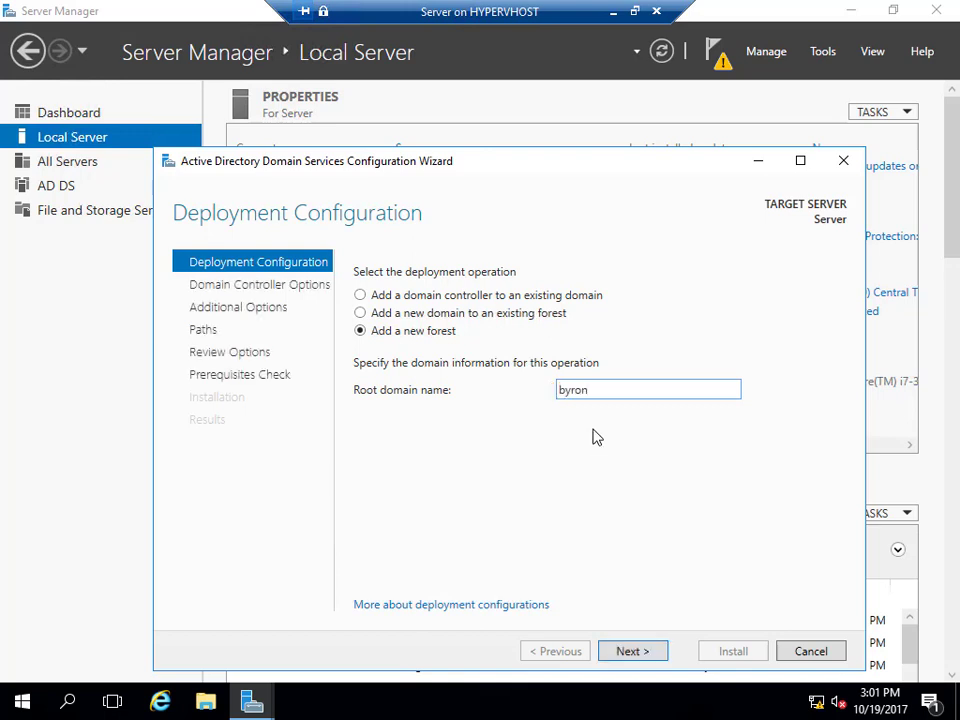
text(.local)
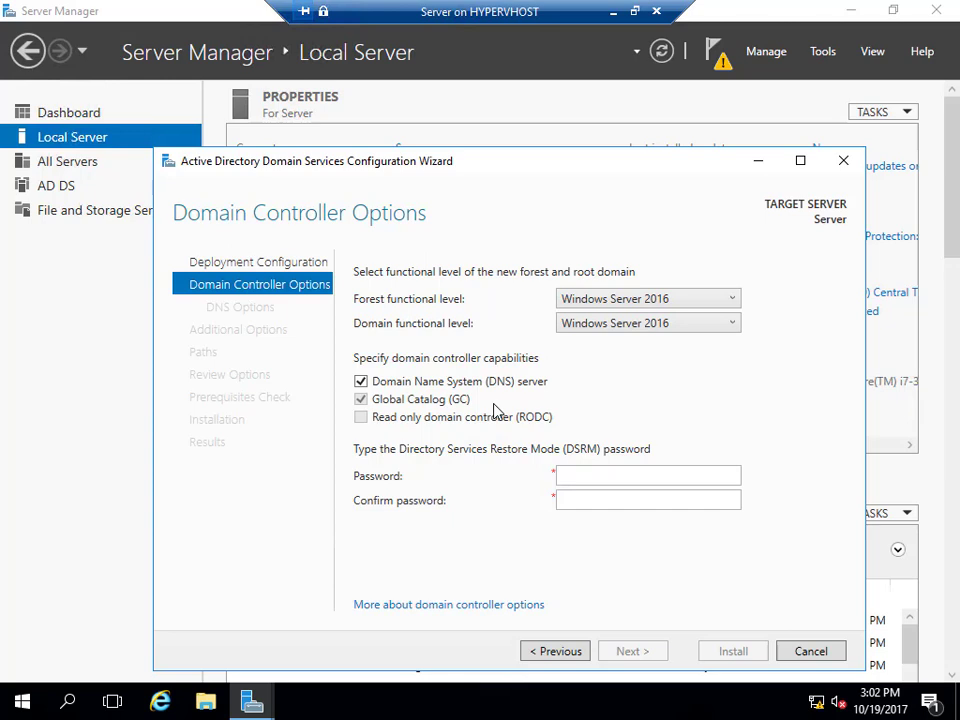
Enter and confirm the Directory Services Restore Mode password, then continue to DNS Options.
click(599, 474)
text(••••••)
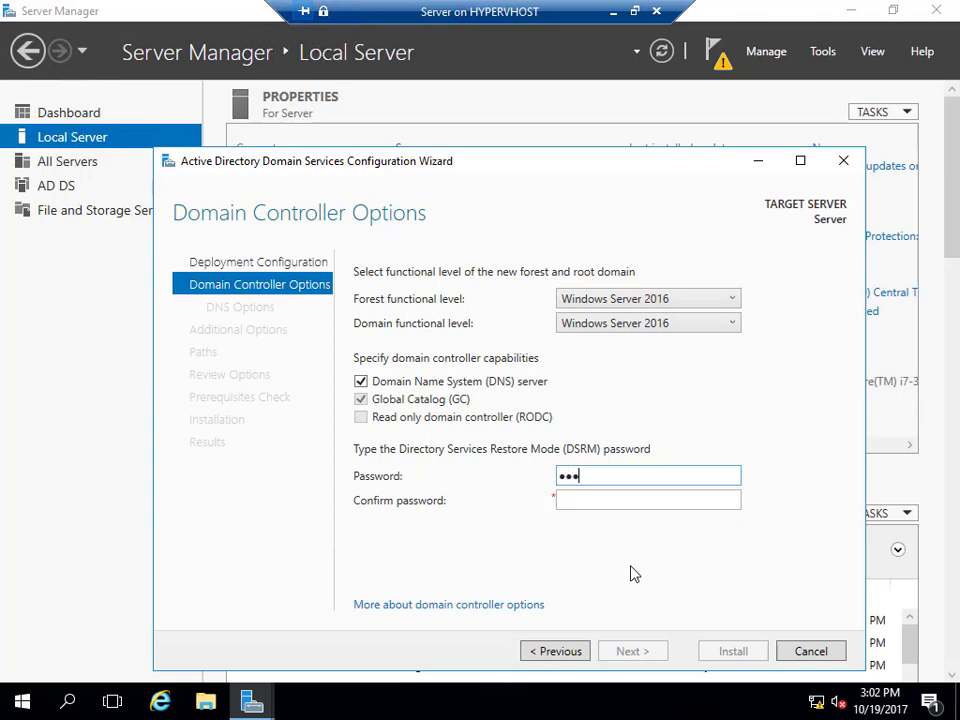
text(••)
key(Tab)
text(••••••••)
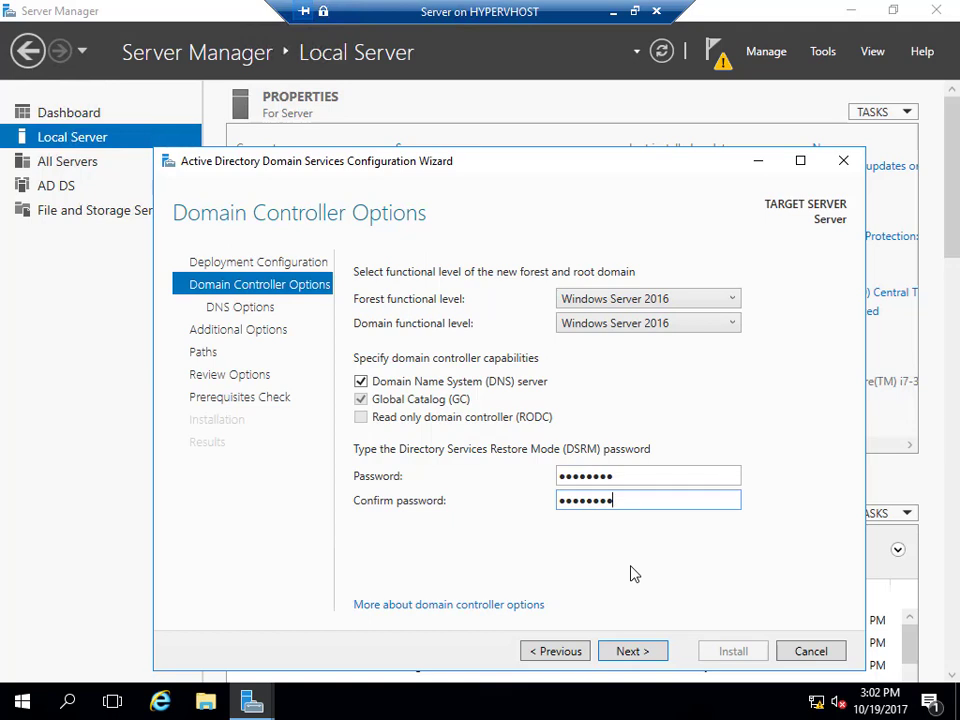
click(634, 652)
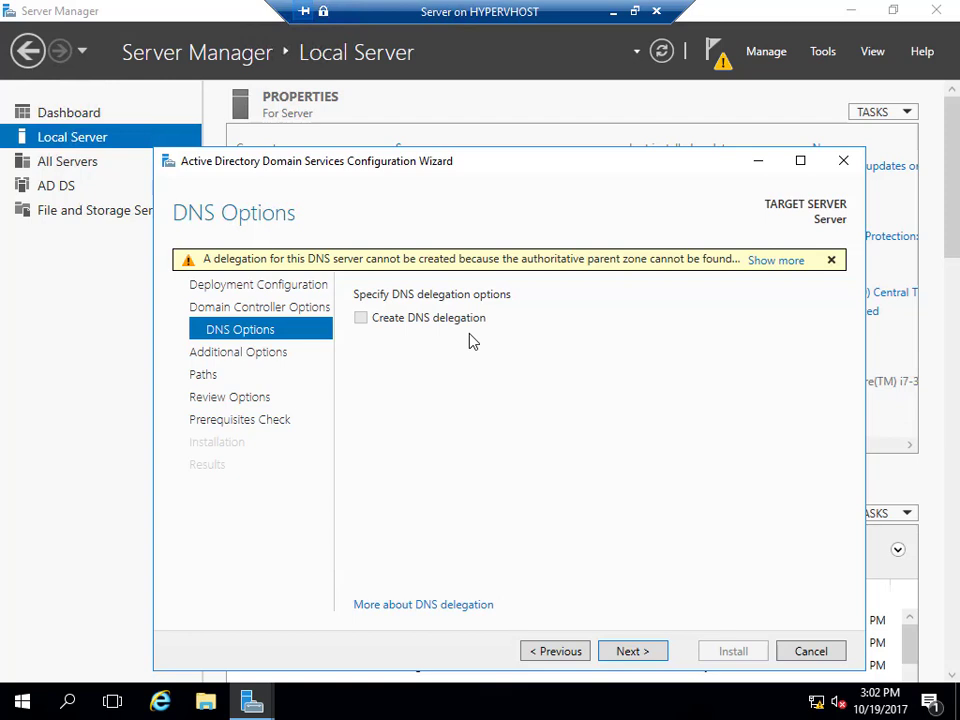
Keep default DNS, NetBIOS name BYRON and folder paths, check prerequisites, and install.
click(643, 655)
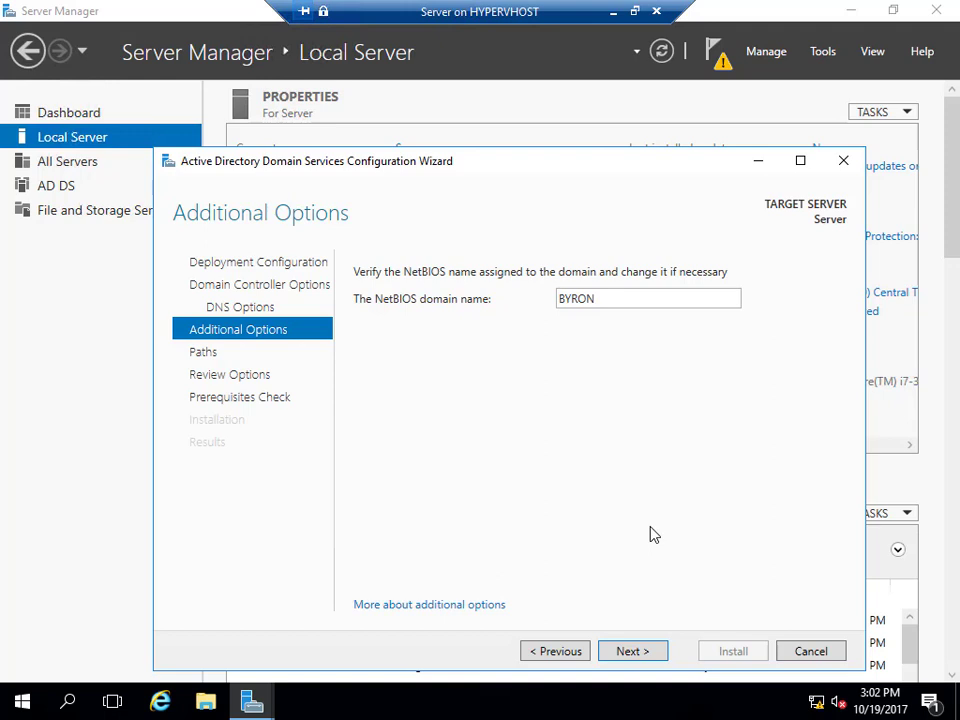
click(626, 651)
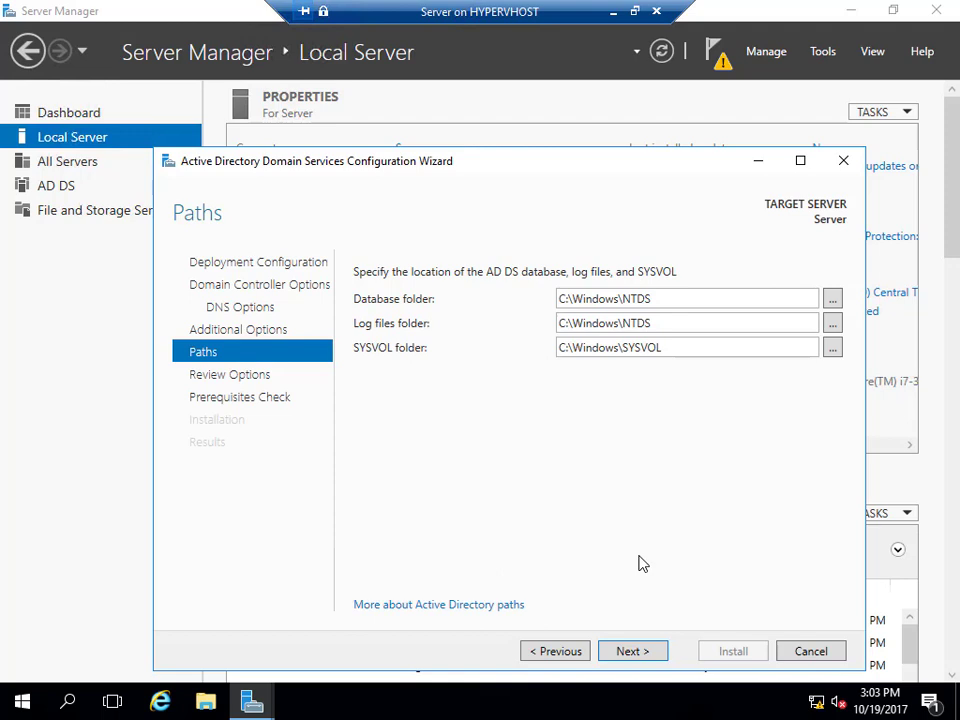
click(645, 655)
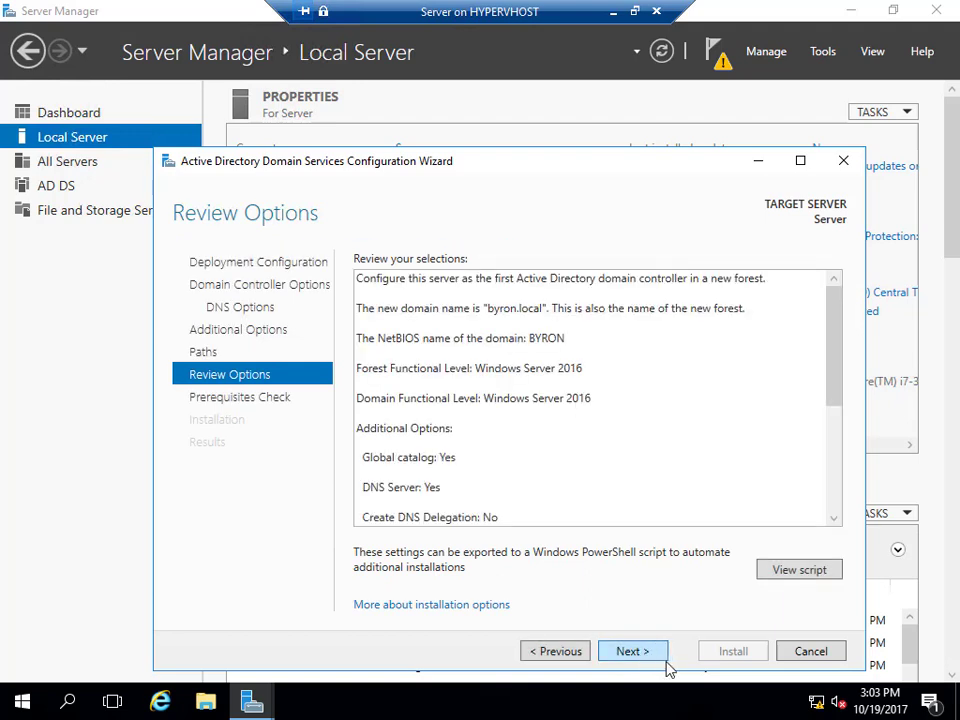
click(657, 656)
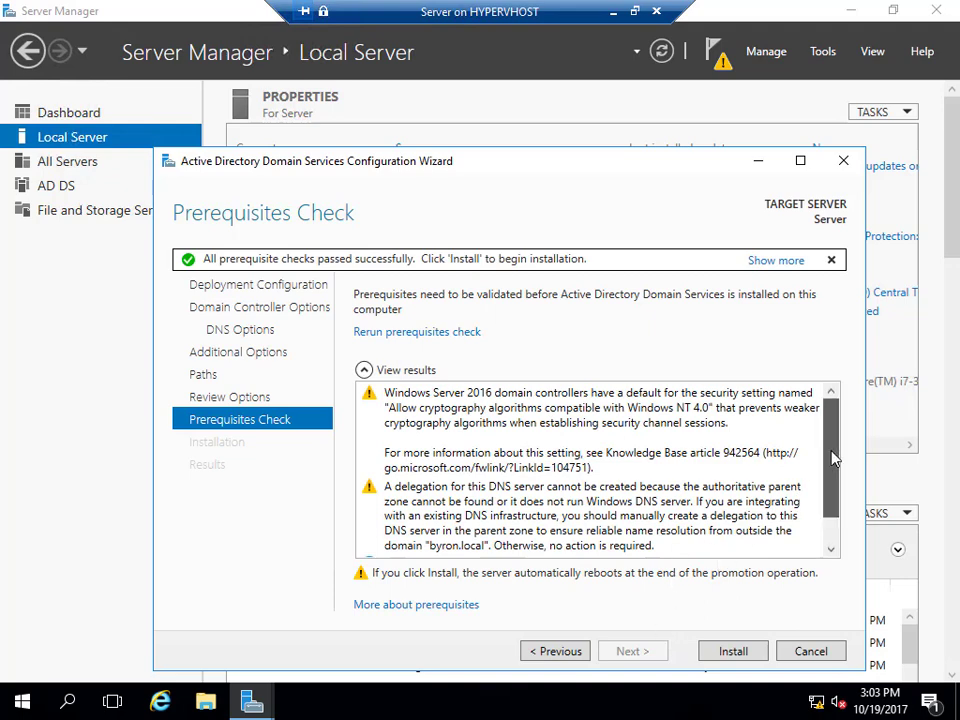
drag(834, 457, 827, 533)
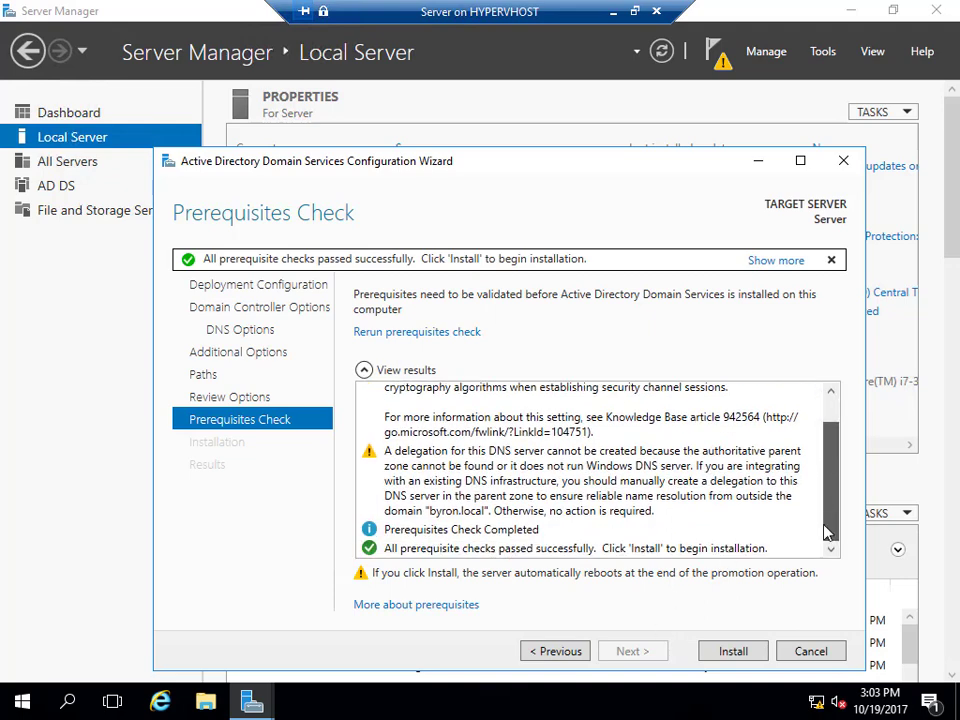
click(735, 652)
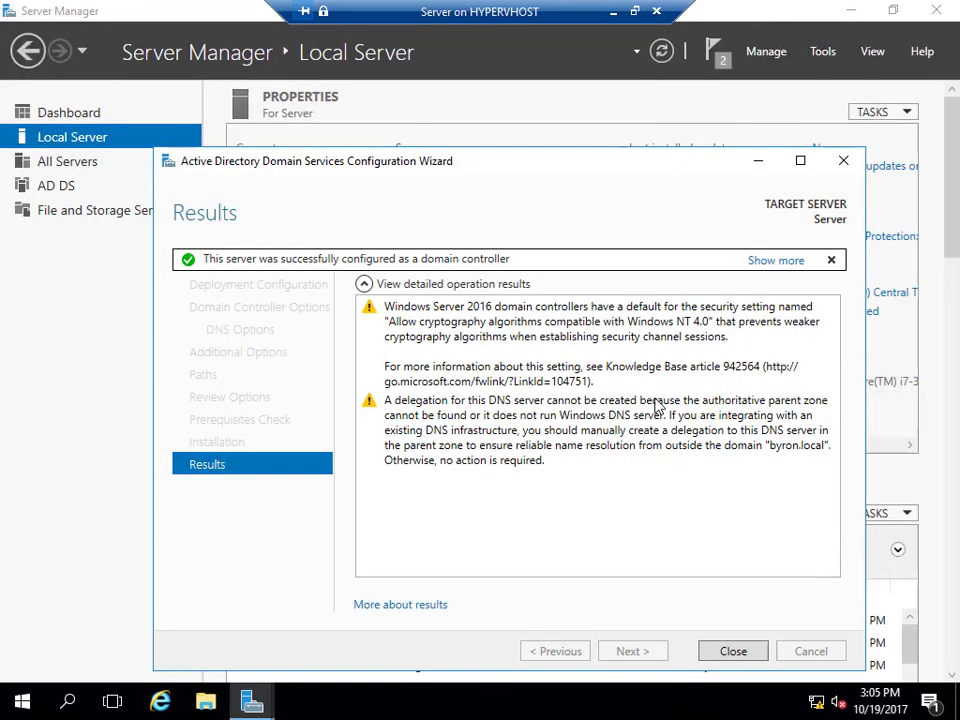
Close the sign-out notice and let the server reboot to its lock screen.
click(733, 650)
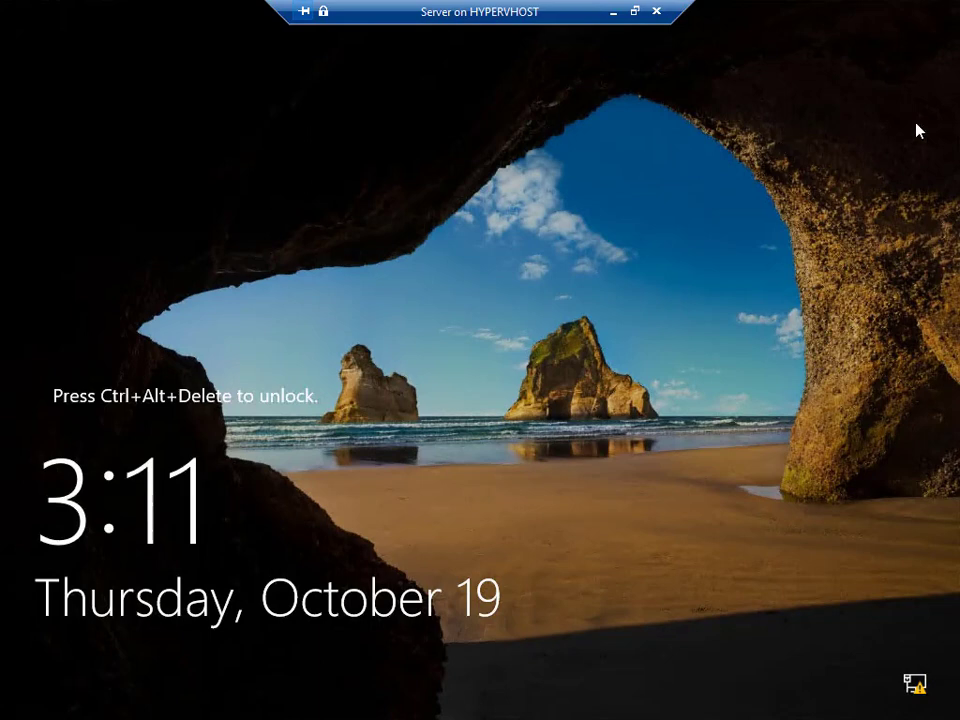
Send Ctrl+Alt+Delete to the restarted server VM and sign in with the Administrator password.
click(634, 13)
click(133, 112)
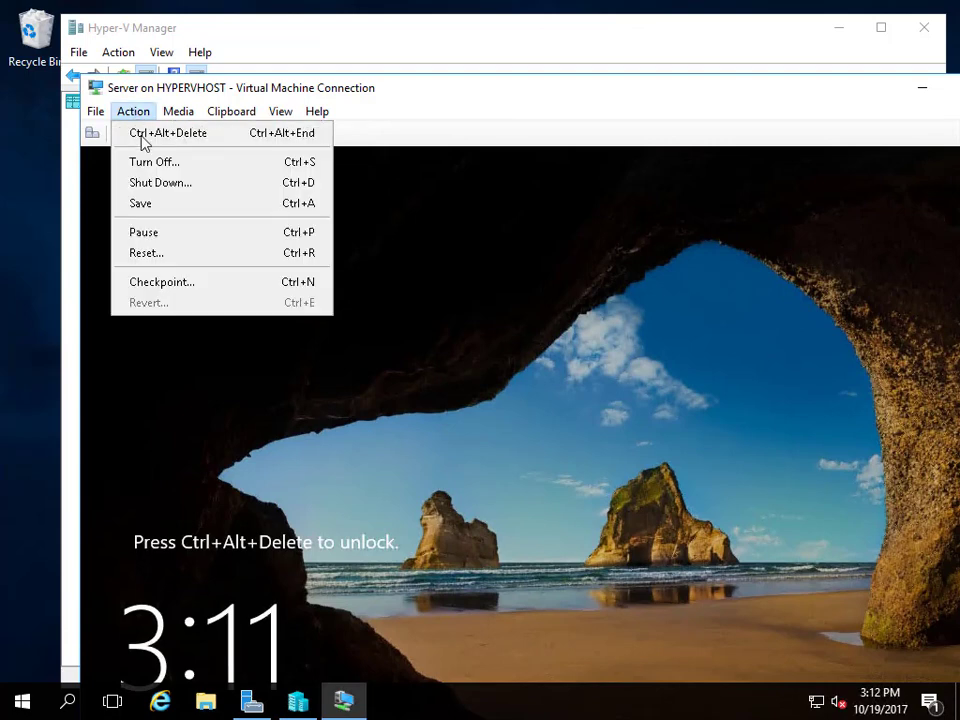
click(141, 135)
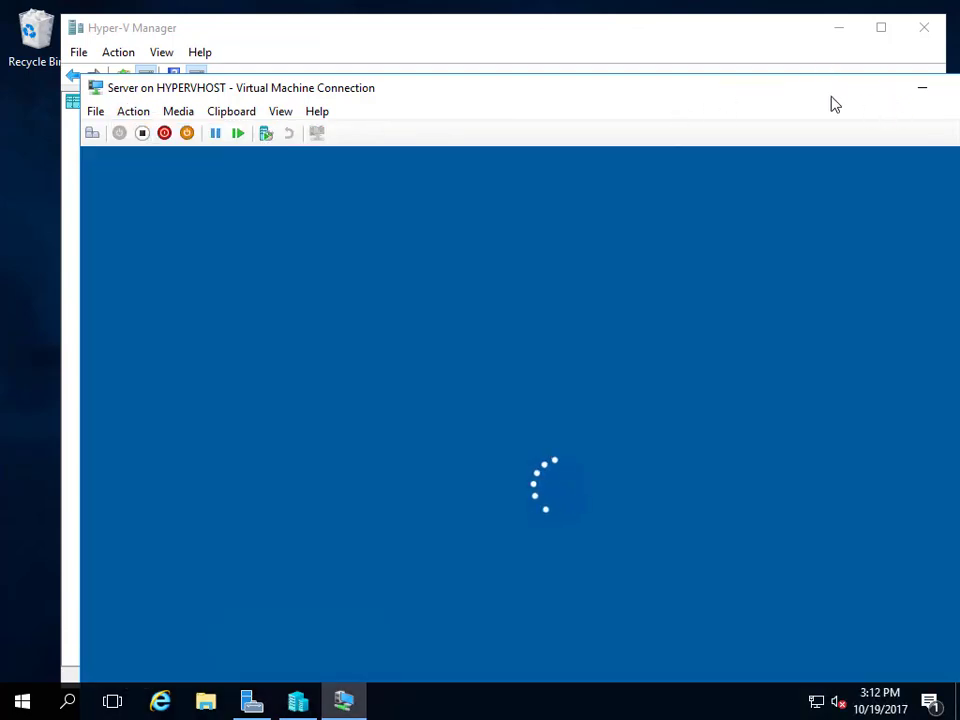
double_click(827, 94)
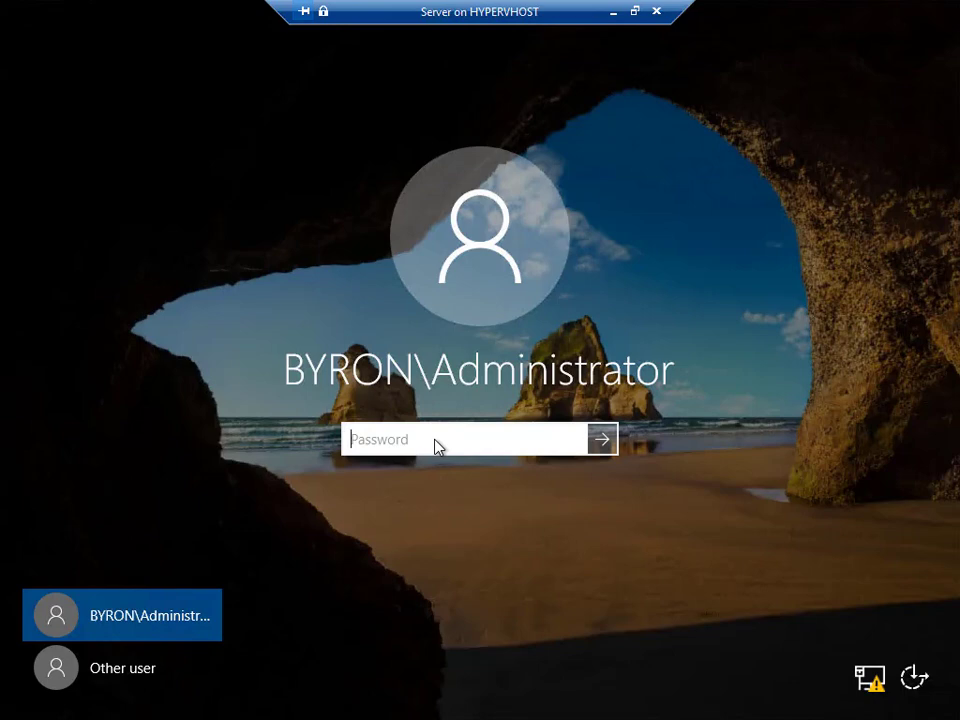
text(Pa$$w0rd)
key(Return)
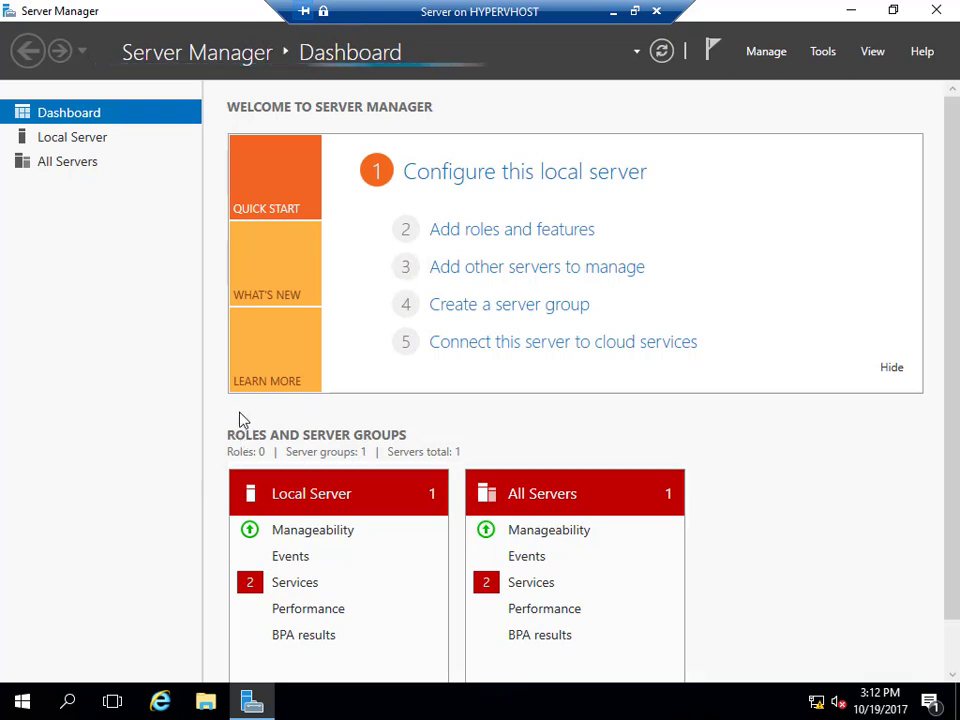
Launch Active Directory Users and Computers and browse byron.local's Domain Controllers container.
click(823, 52)
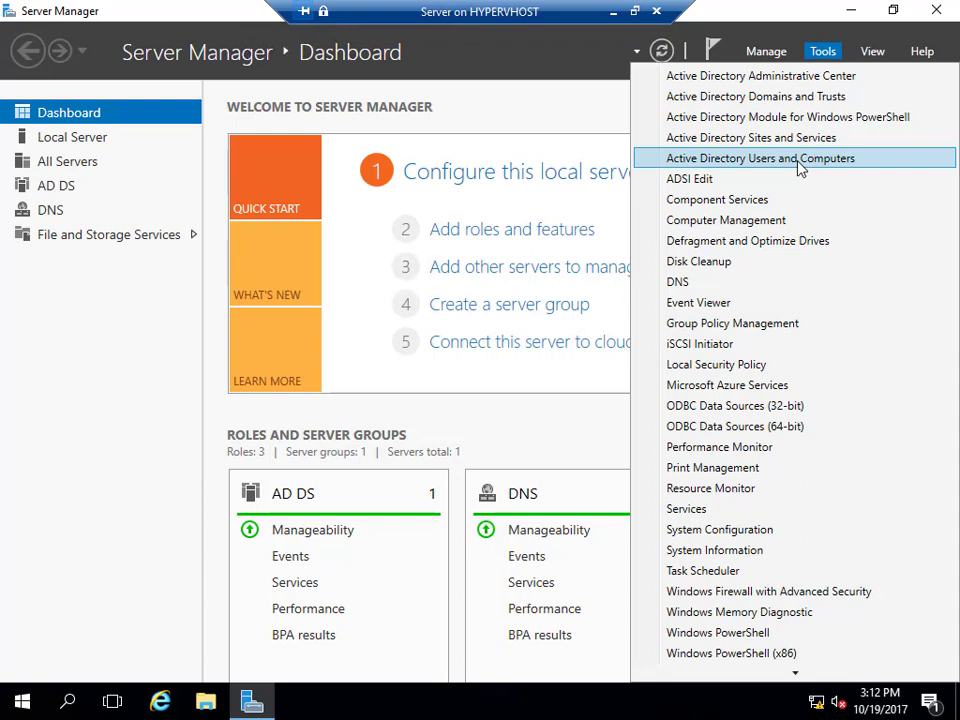
click(798, 160)
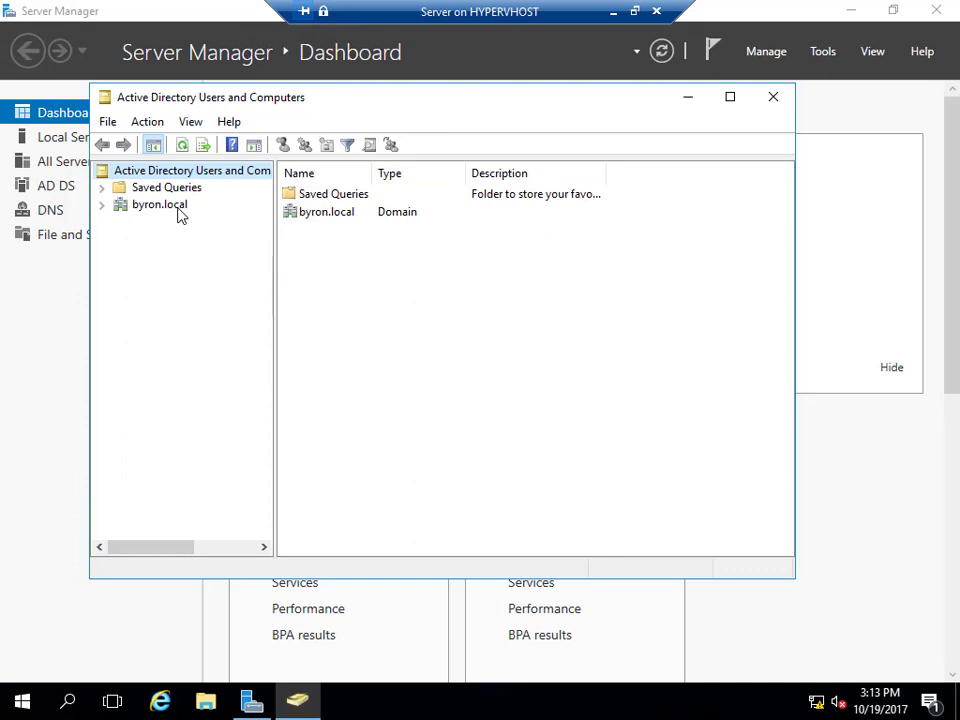
click(101, 205)
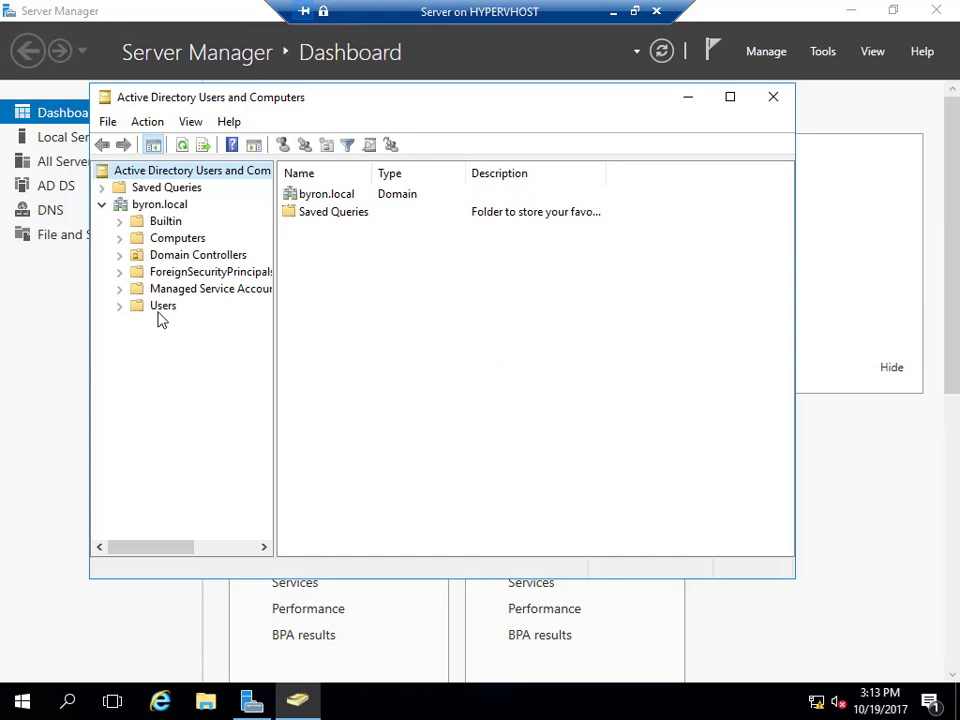
click(166, 256)
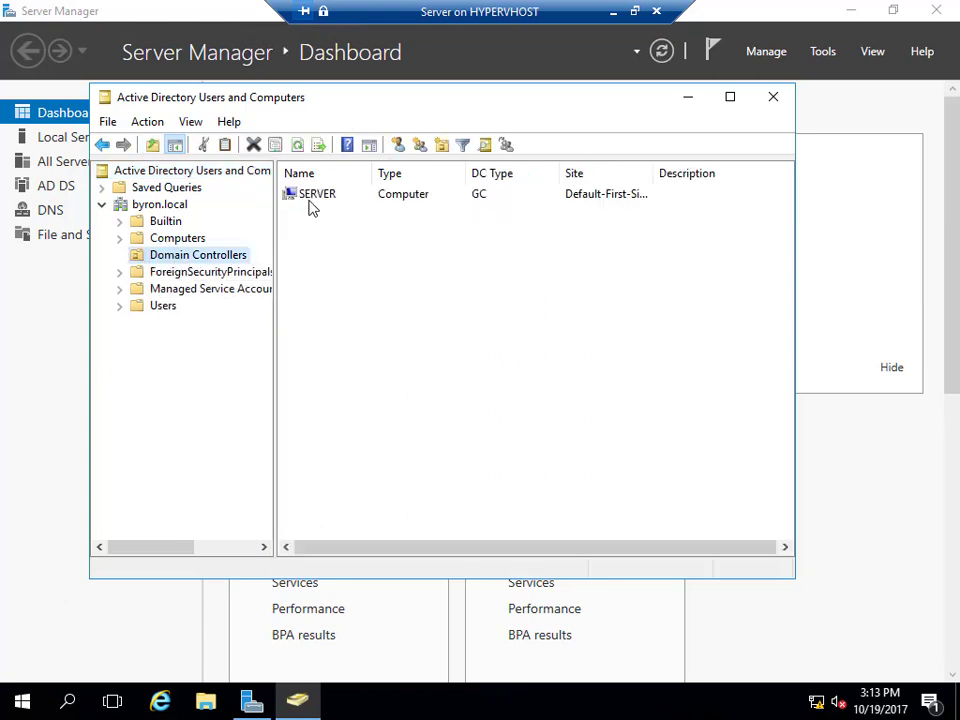
Review the default accounts in the Users container, then return to the byron.local top level.
click(166, 314)
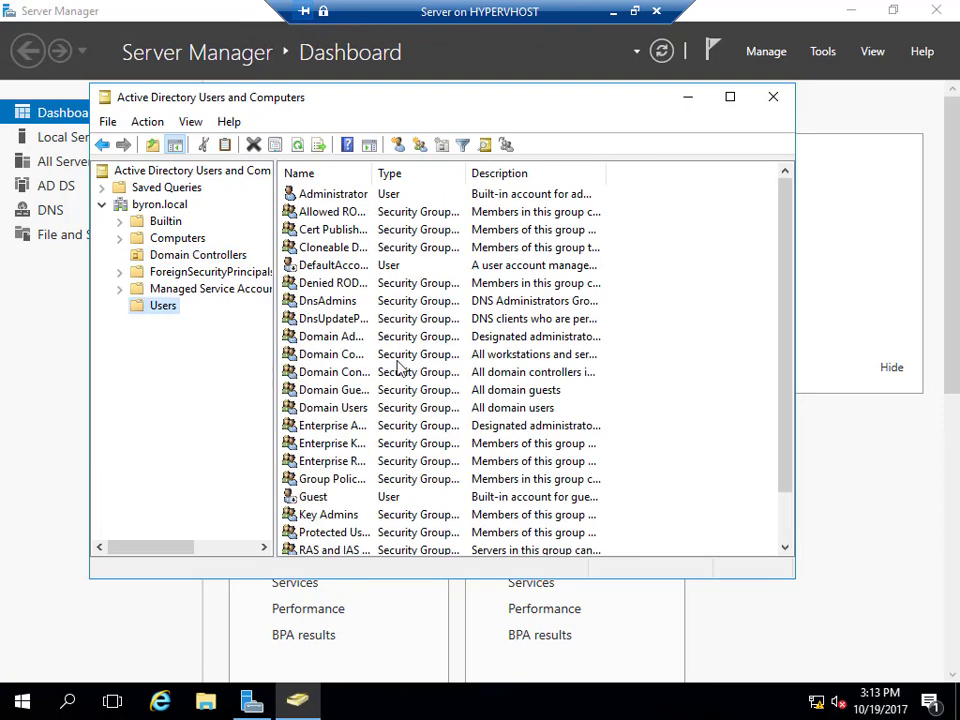
scroll(381, 395, down, 1)
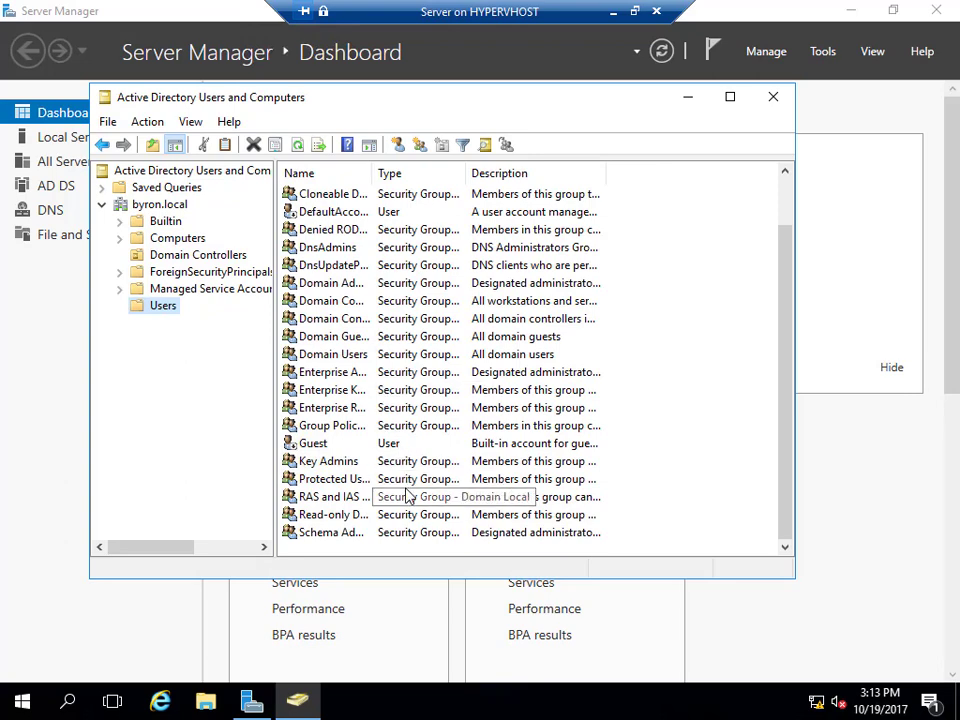
scroll(408, 496, up, 1)
click(340, 198)
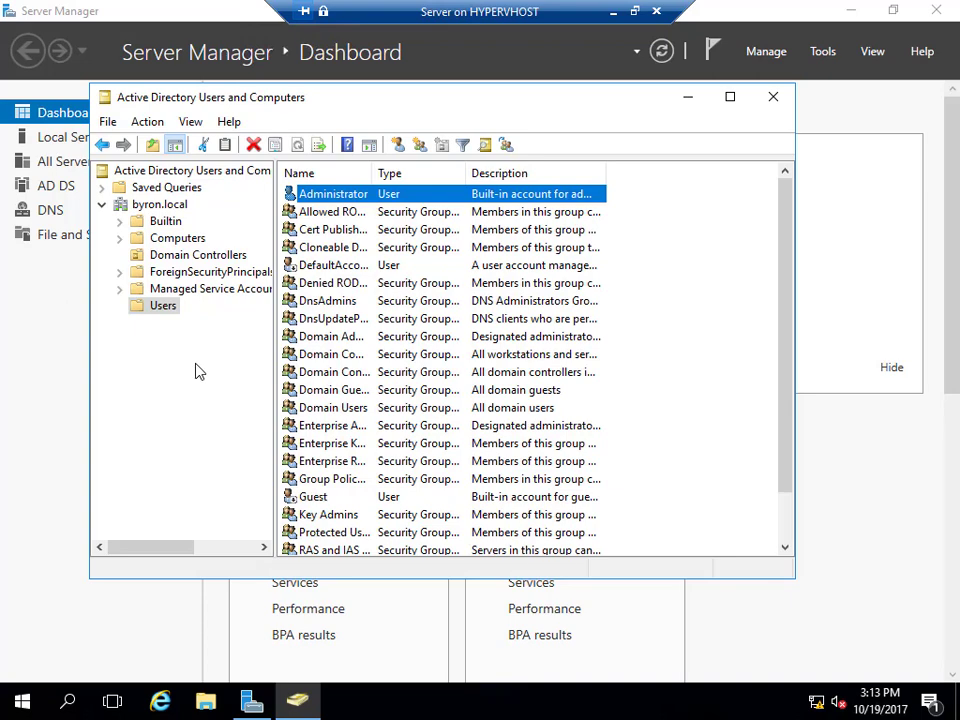
click(156, 205)
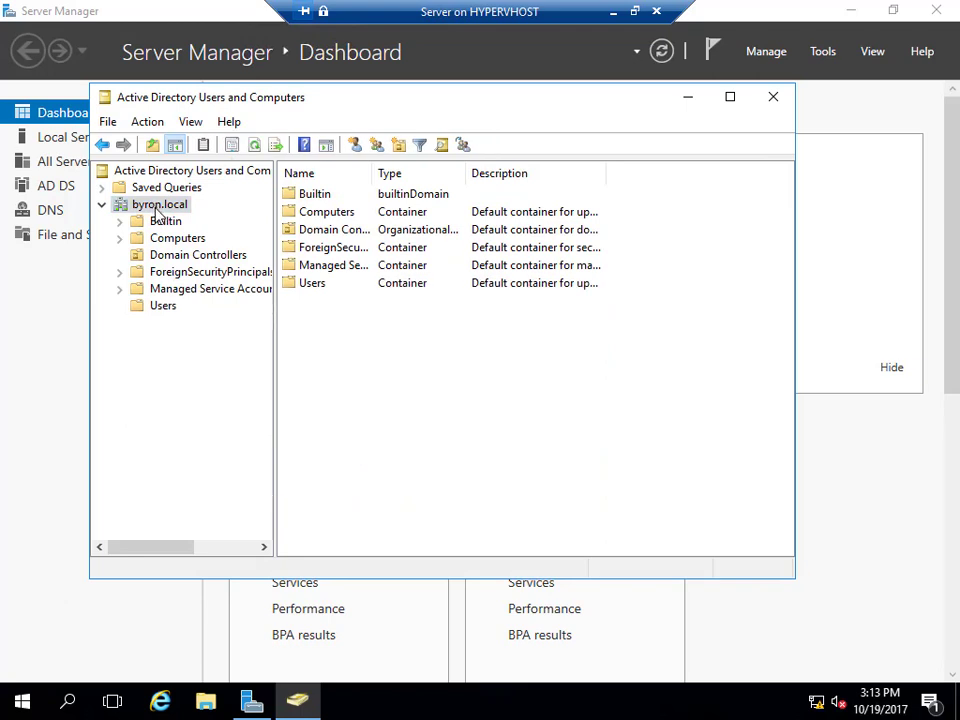
Create an organizational unit named Acct under byron.local.
right_click(157, 210)
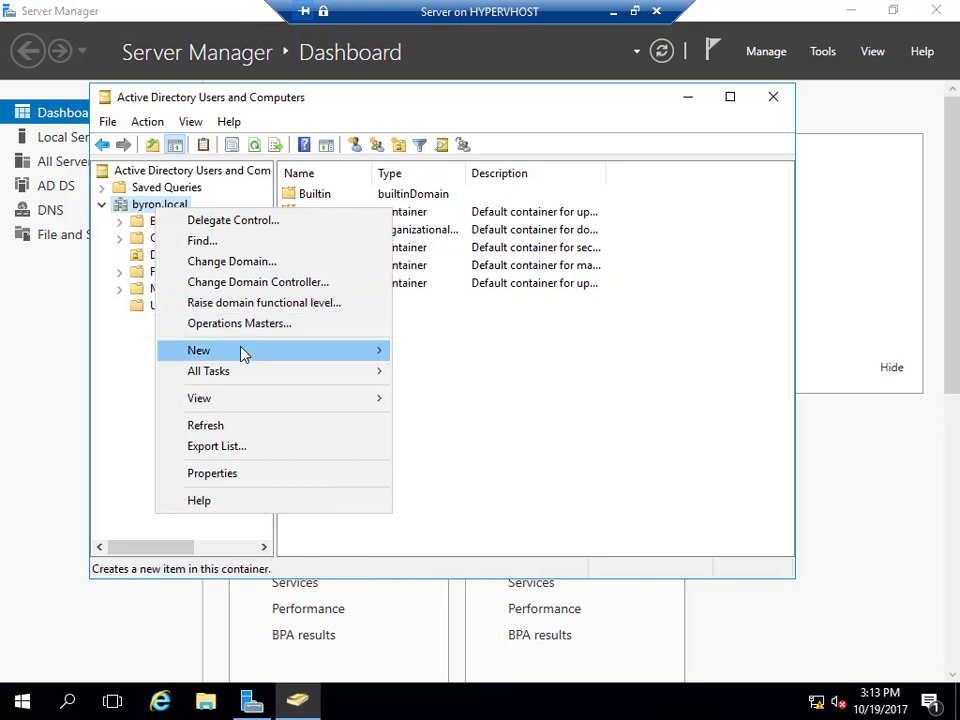
mouse_move(376, 356)
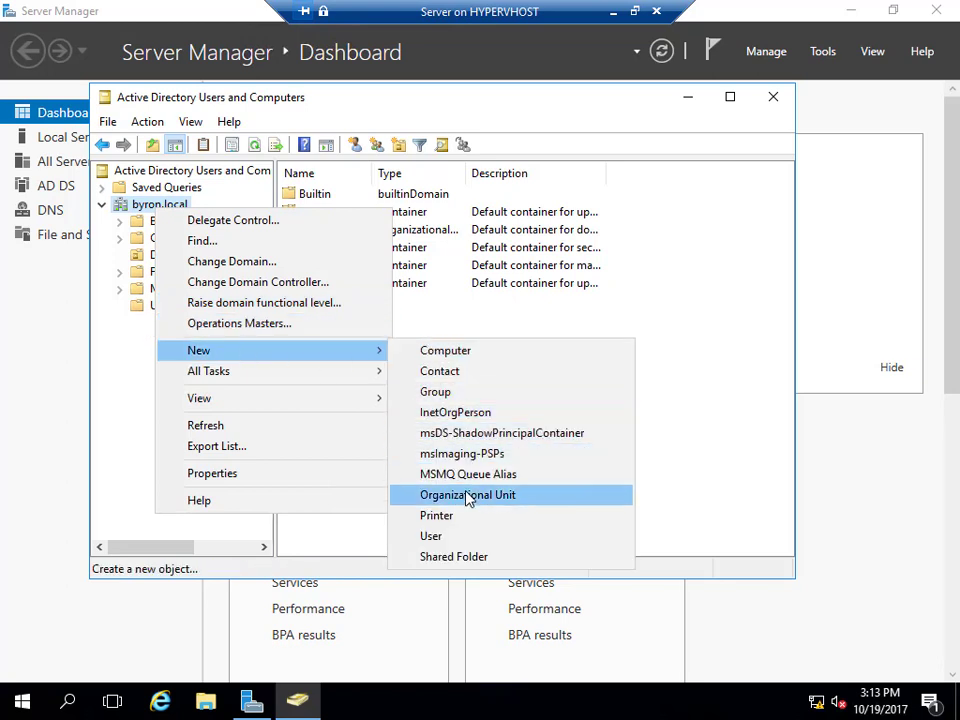
click(468, 495)
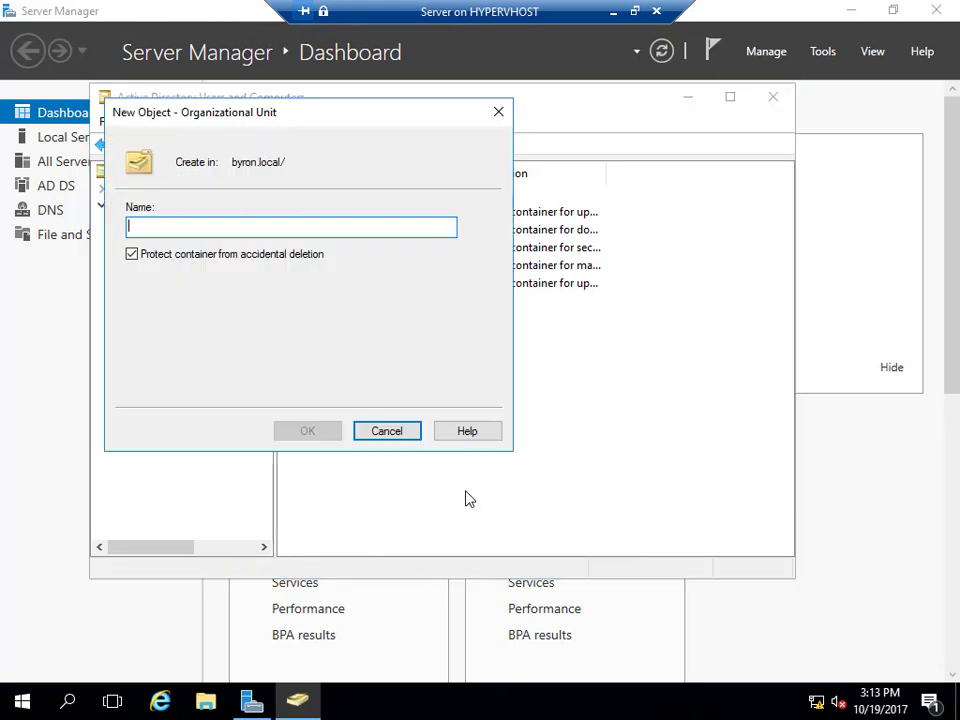
text(Acct)
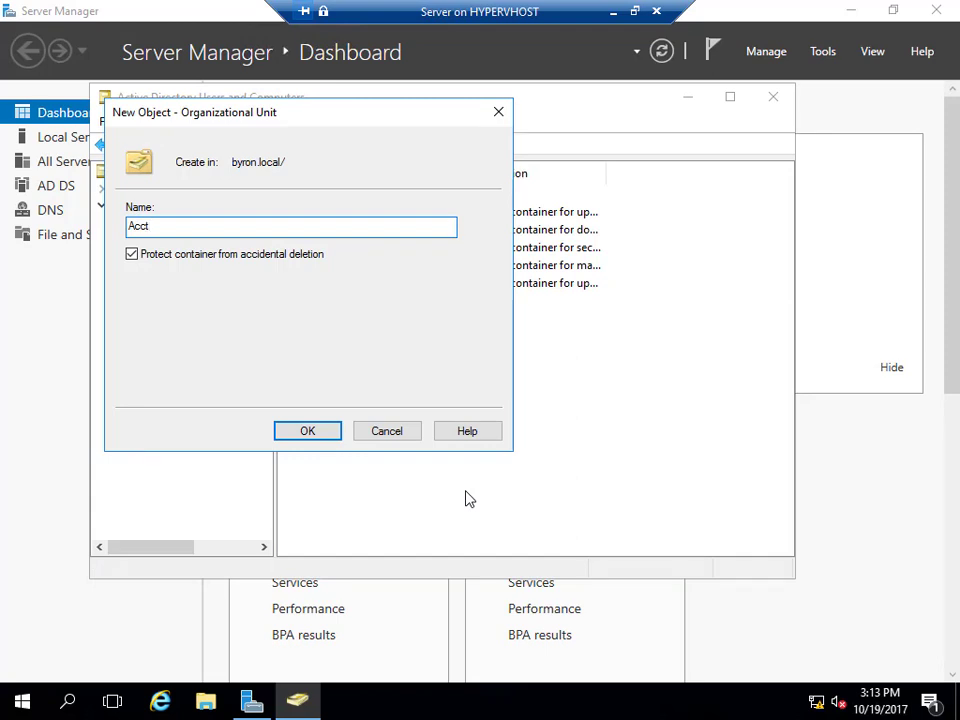
key(Return)
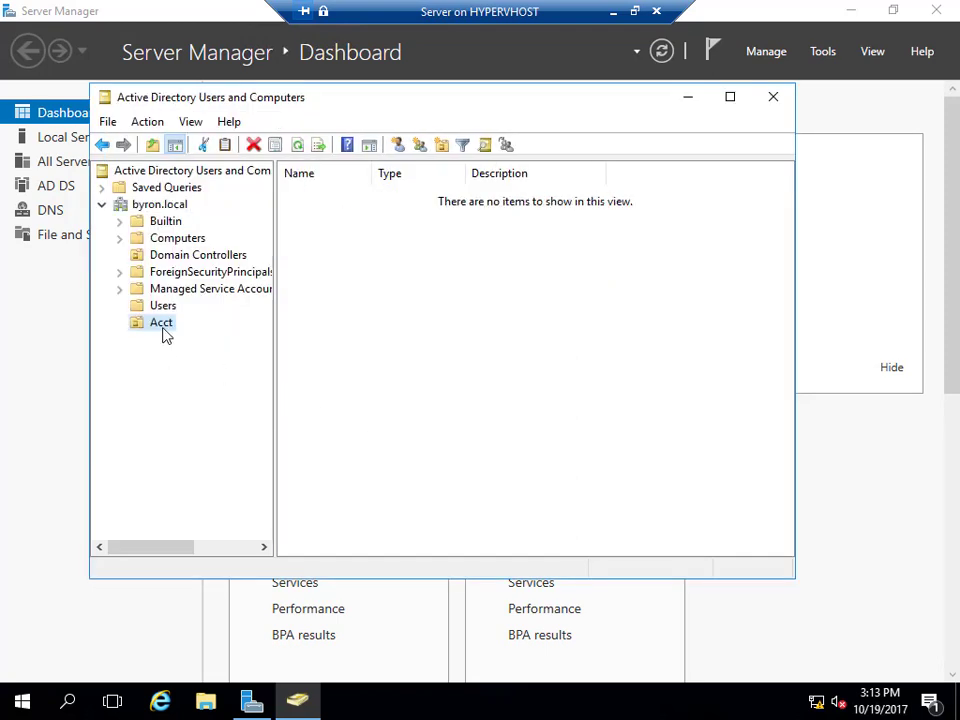
click(165, 335)
click(165, 381)
Start a new user in Acct, entering the first name, last name and logon name.
right_click(162, 333)
mouse_move(172, 407)
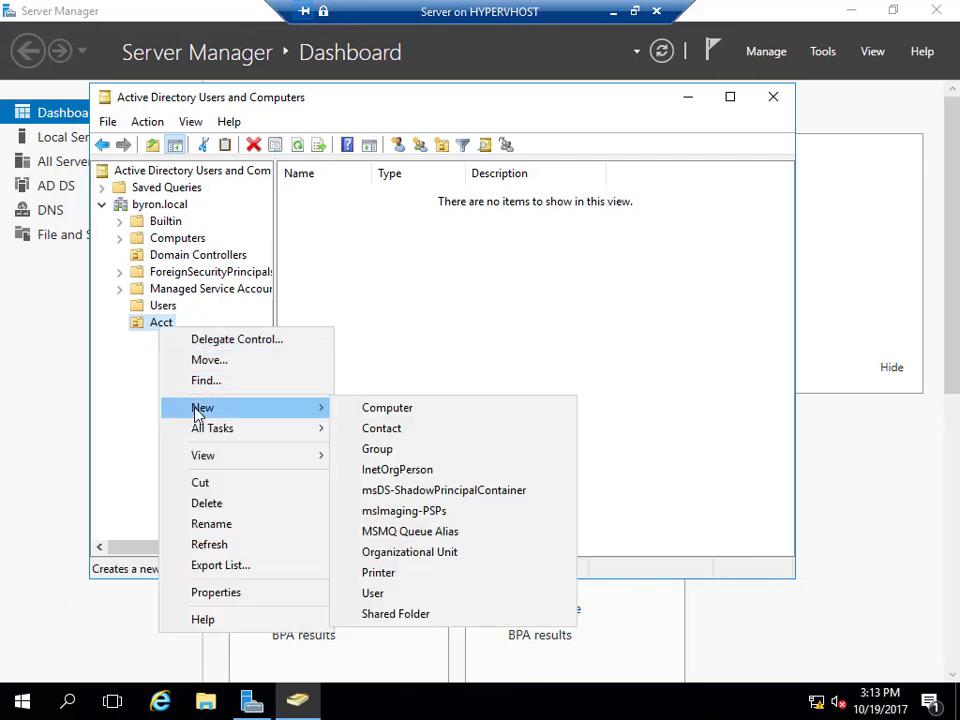
click(393, 601)
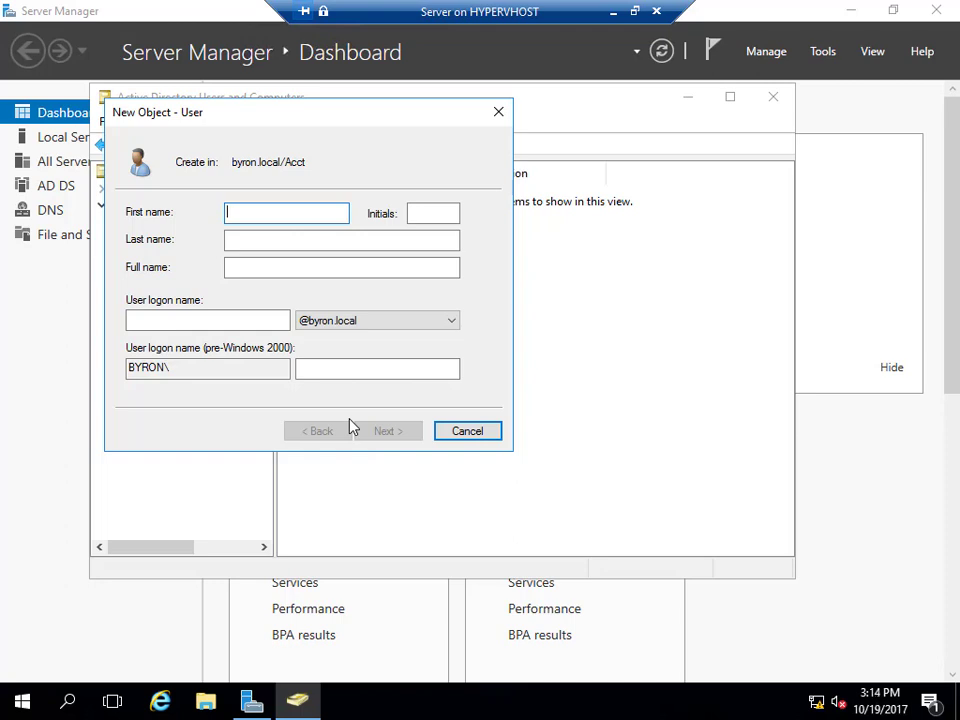
key(Tab)
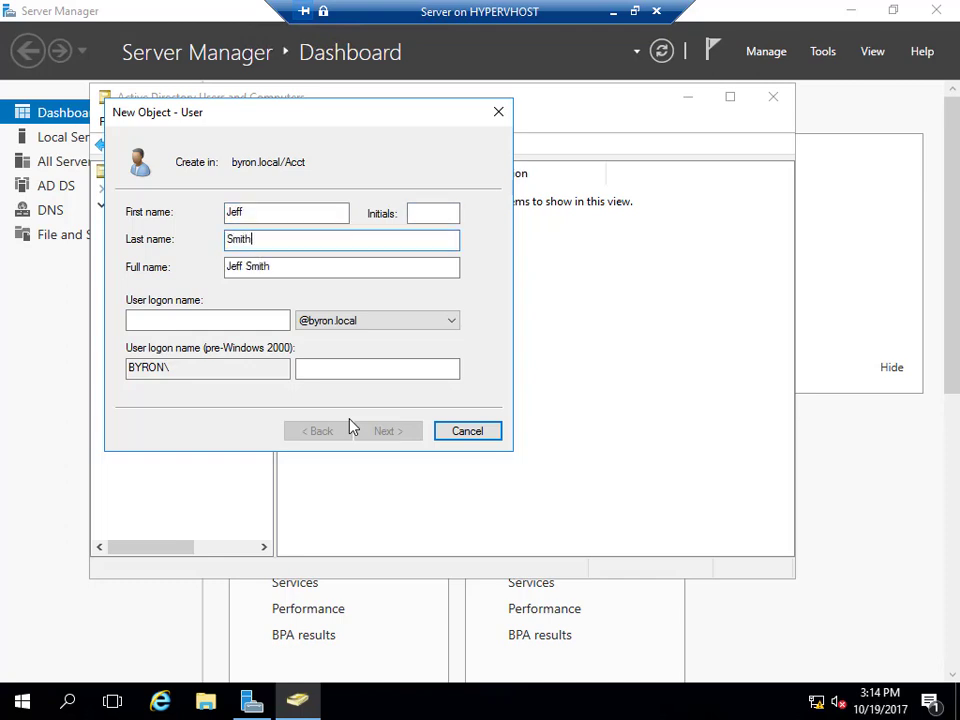
key(Tab)
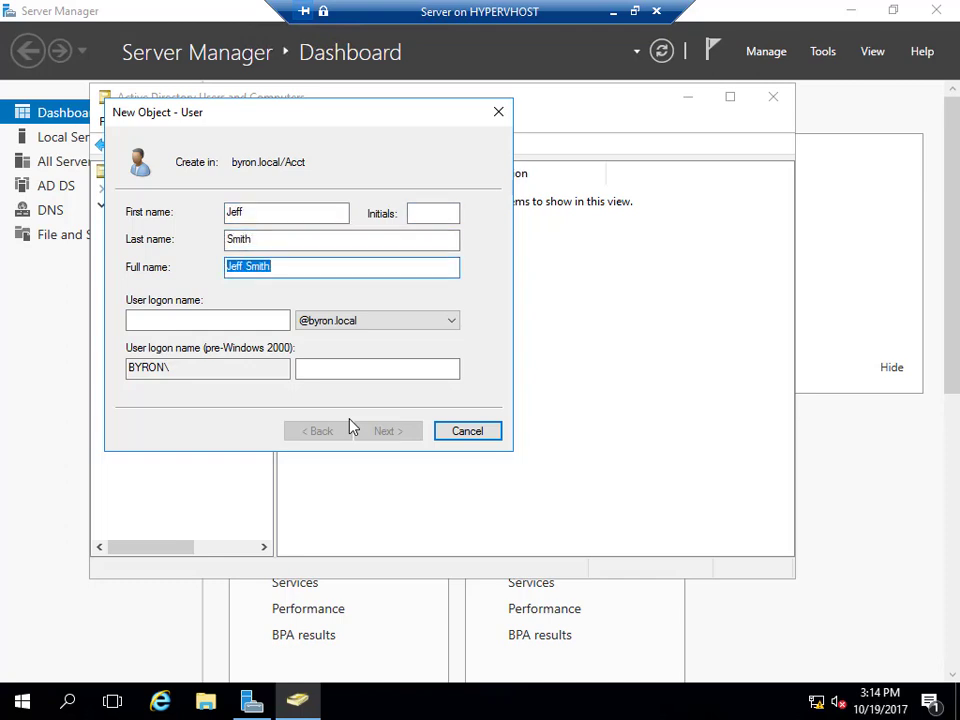
key(Tab)
text(Jeff)
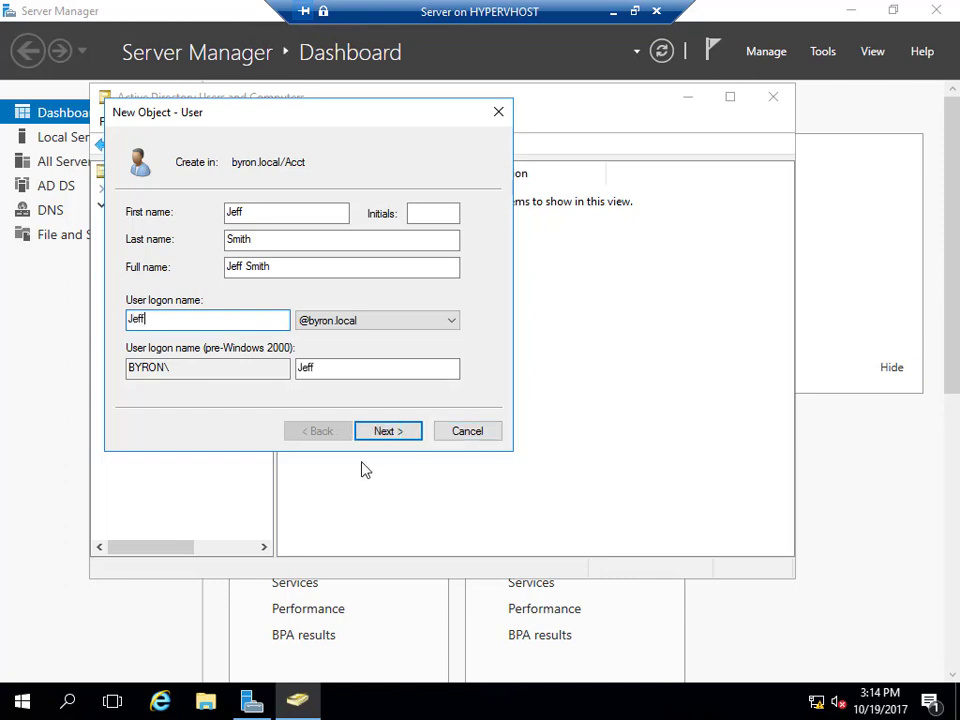
Set the new user's password and finish creating the account.
click(383, 437)
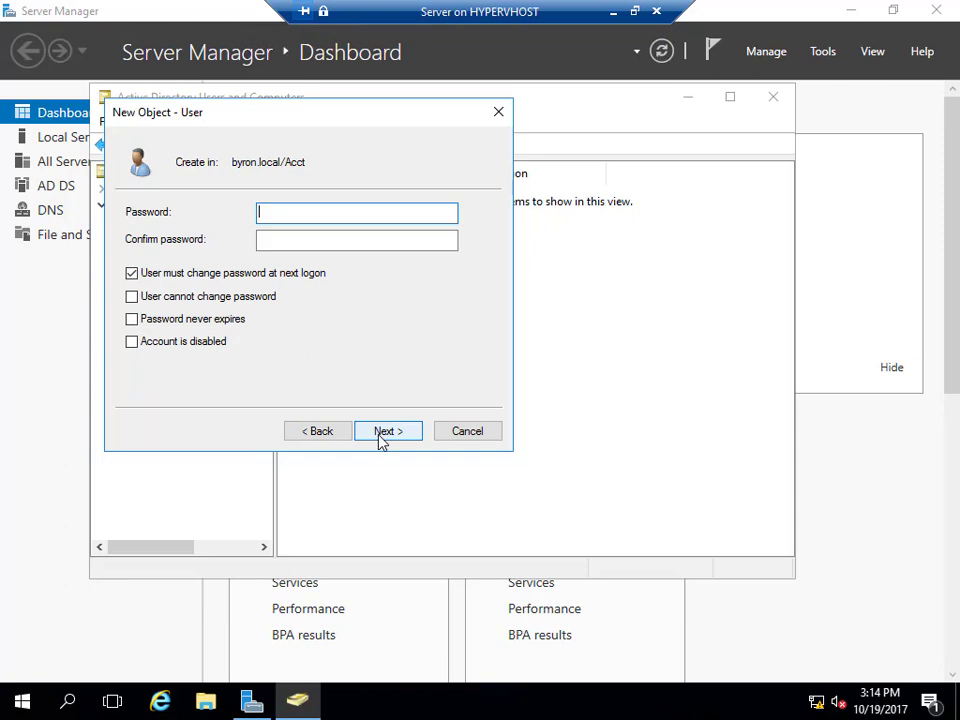
text(********)
key(Tab)
text(********)
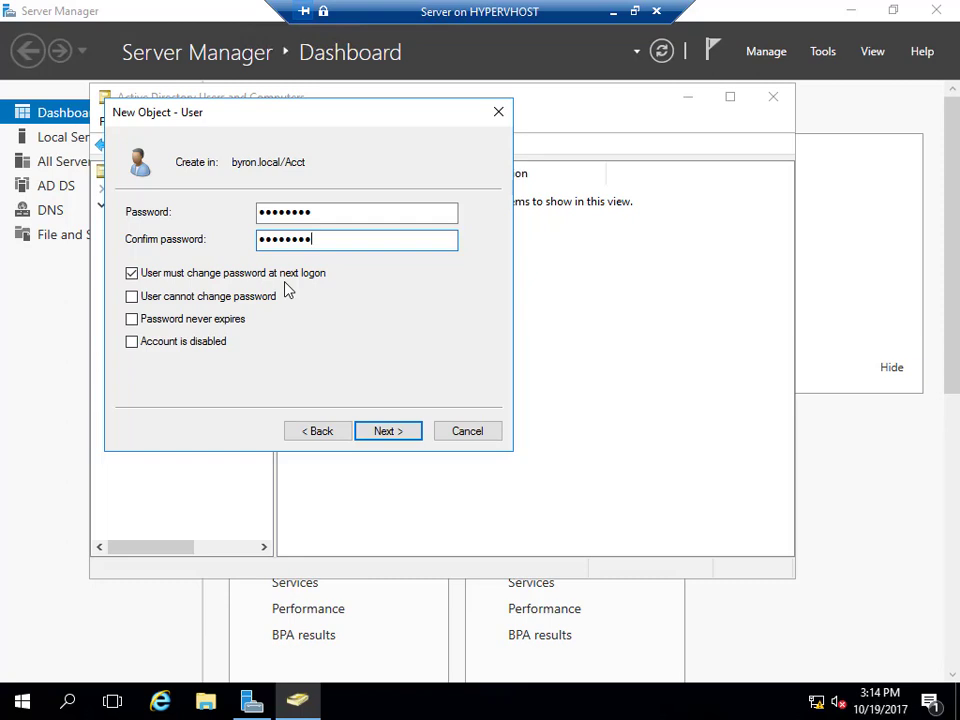
click(384, 435)
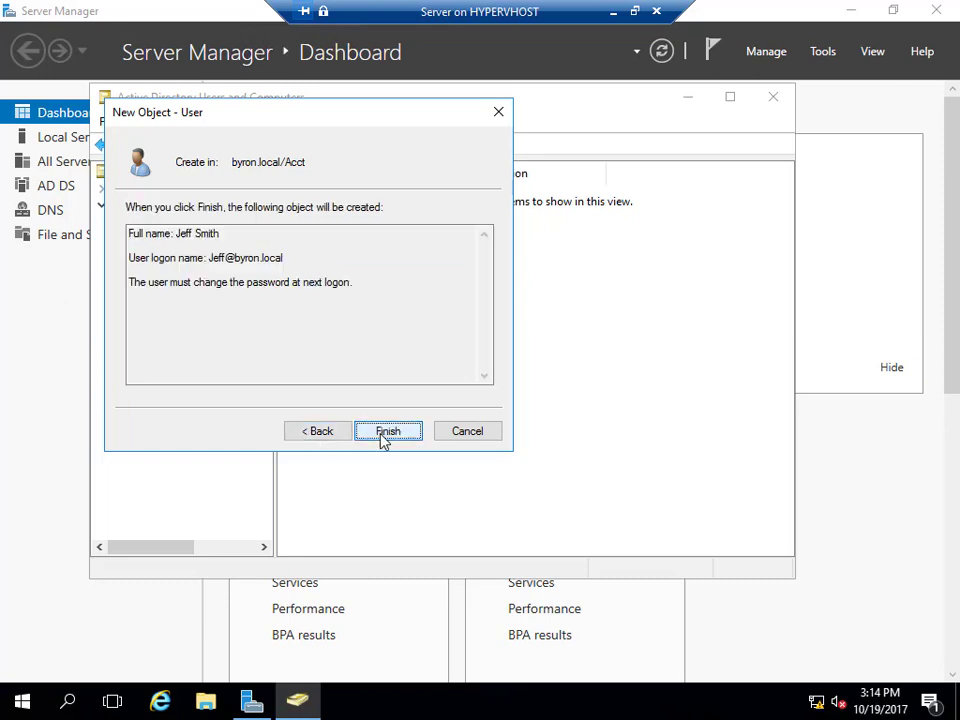
click(386, 432)
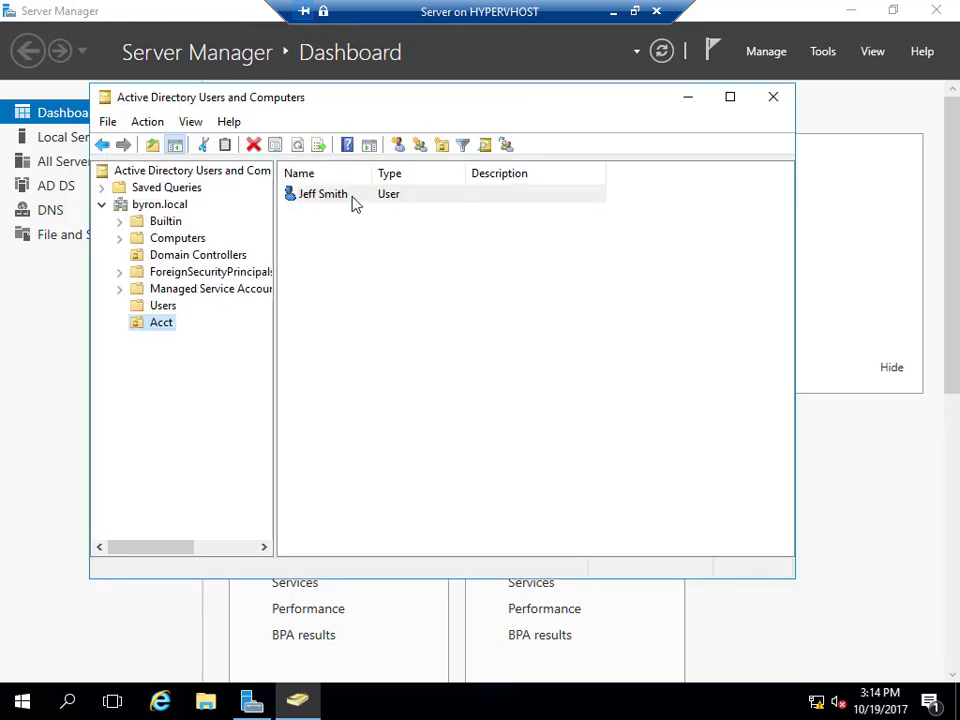
Create a global security group named Accounting in the Acct unit, correcting a typo in the name.
right_click(161, 328)
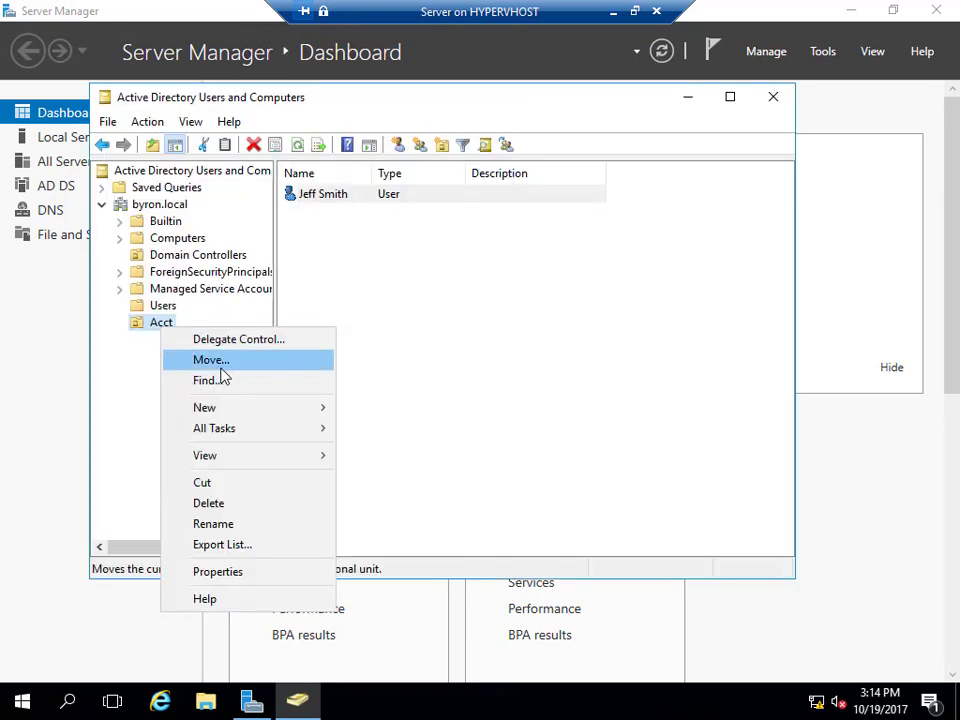
mouse_move(238, 409)
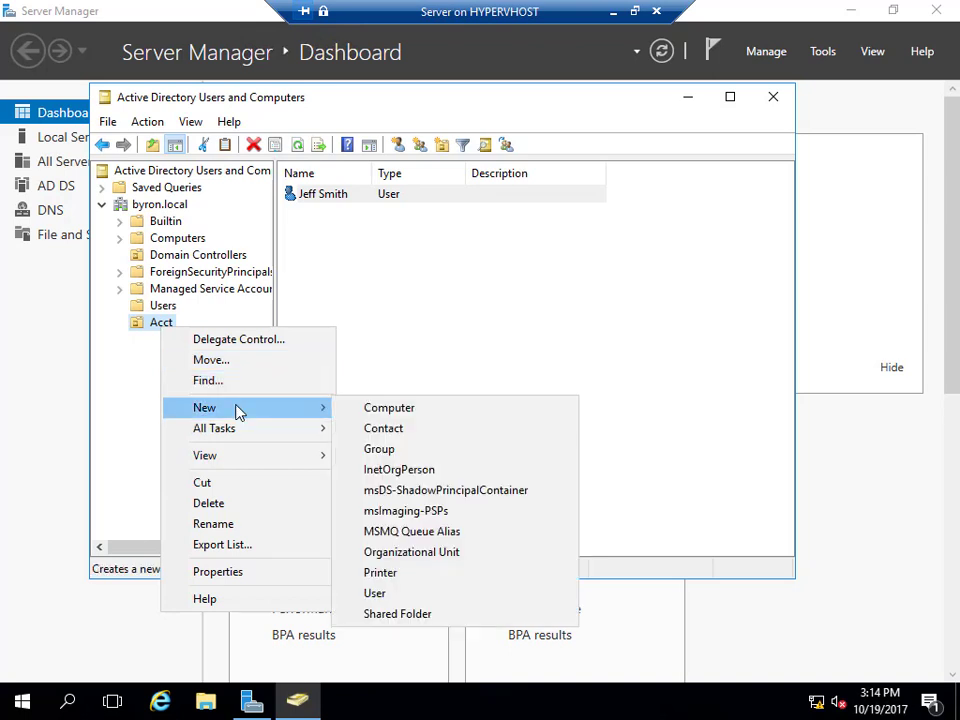
click(393, 451)
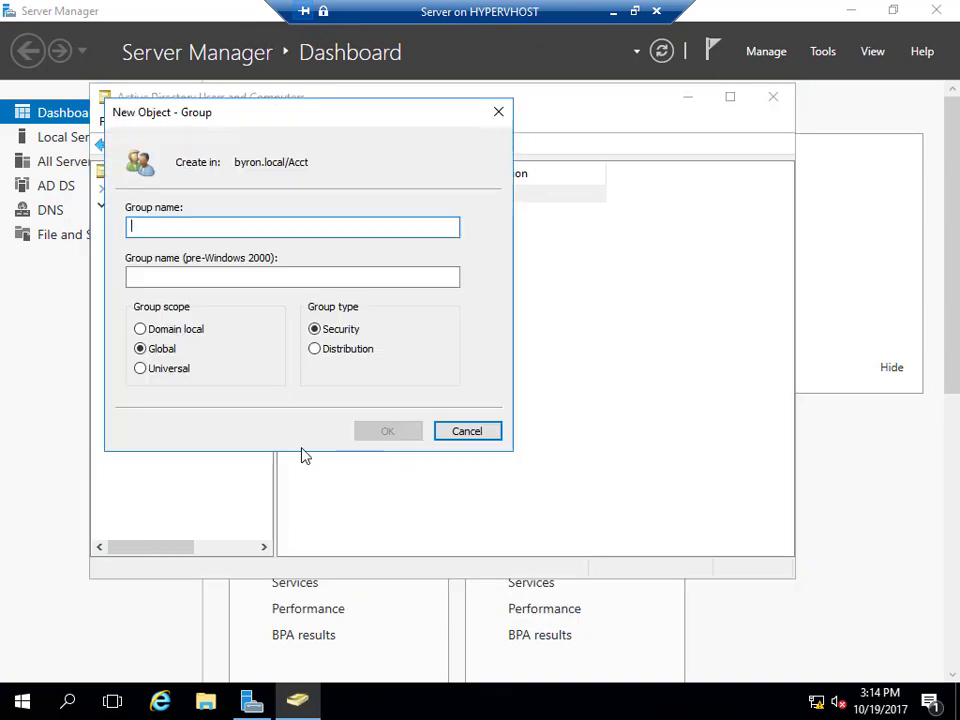
text(Accouting)
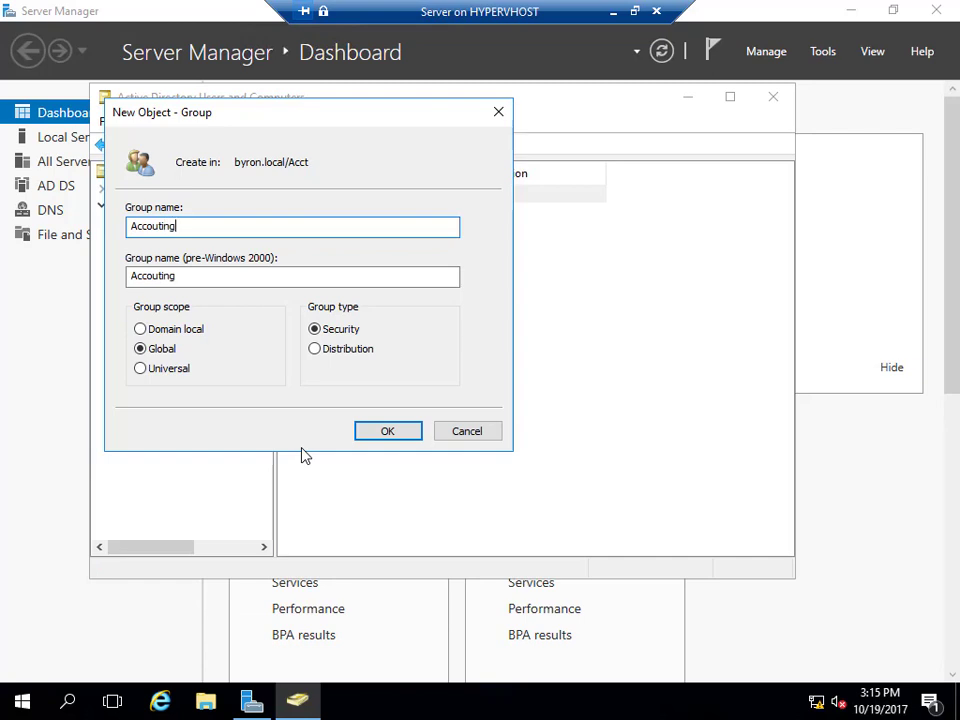
key(BackSpace)
key(BackSpace)
key(BackSpace)
key(BackSpace)
text(n)
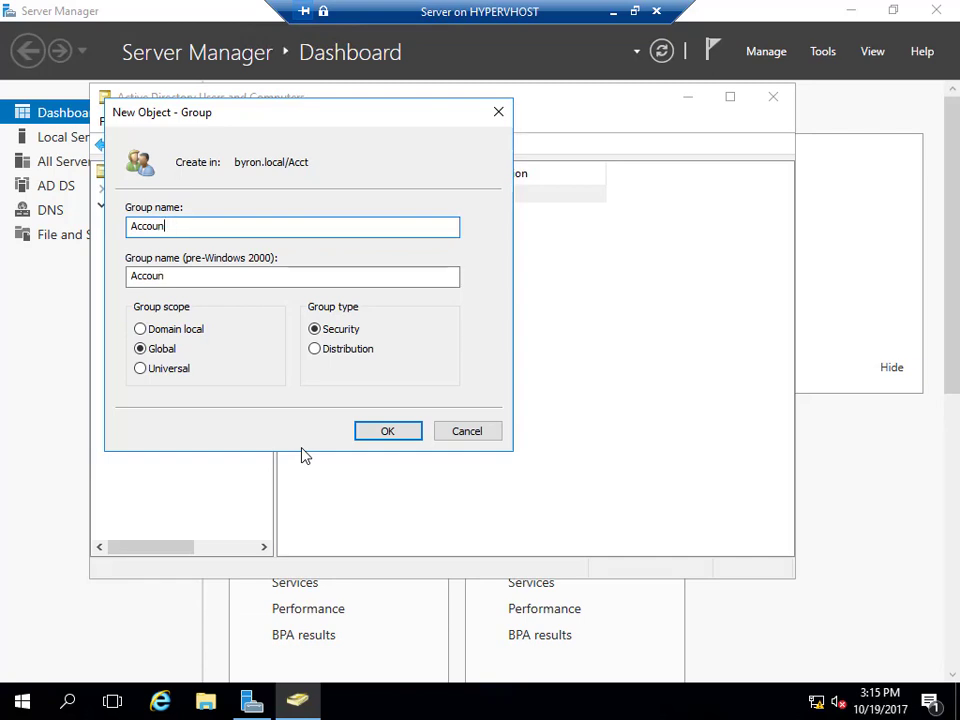
text(ting)
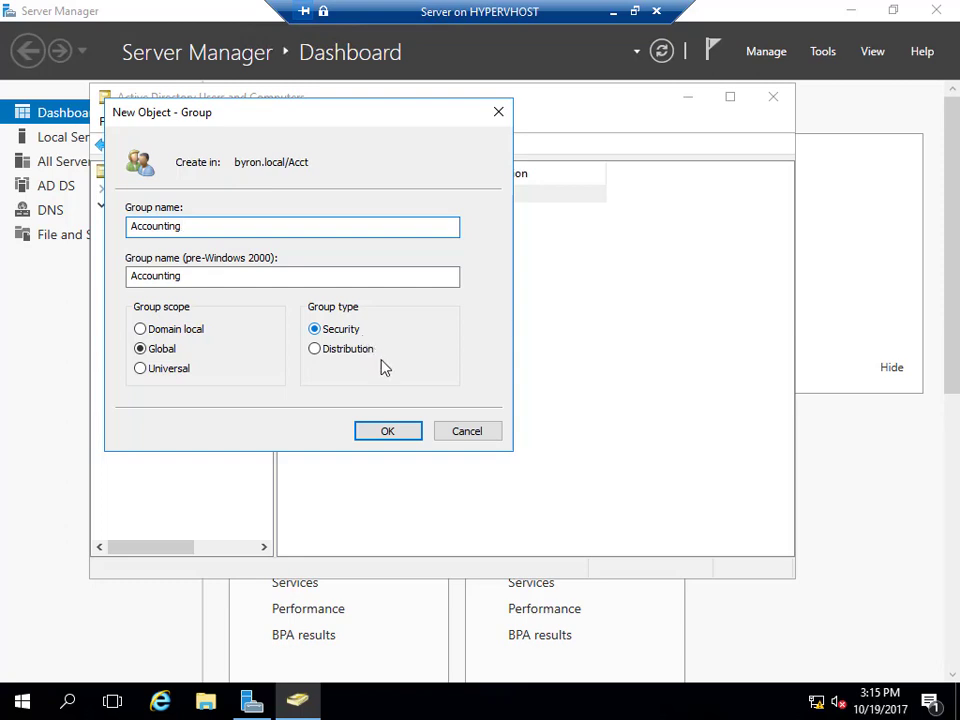
click(386, 431)
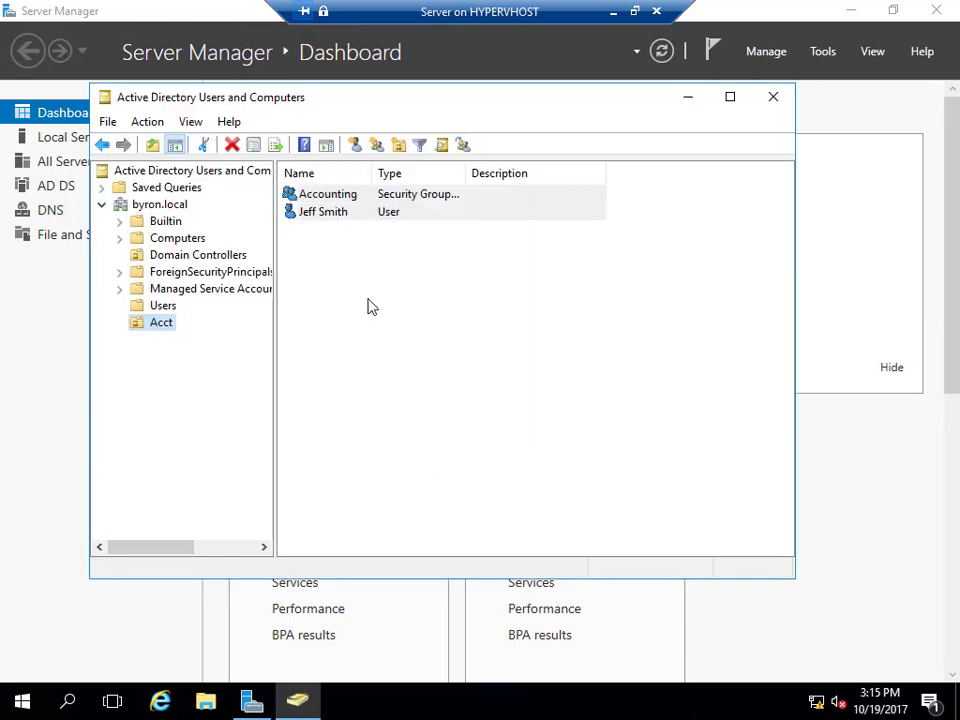
Add the new Acct user to the Accounting group's members, then close Active Directory Users and Computers.
click(335, 201)
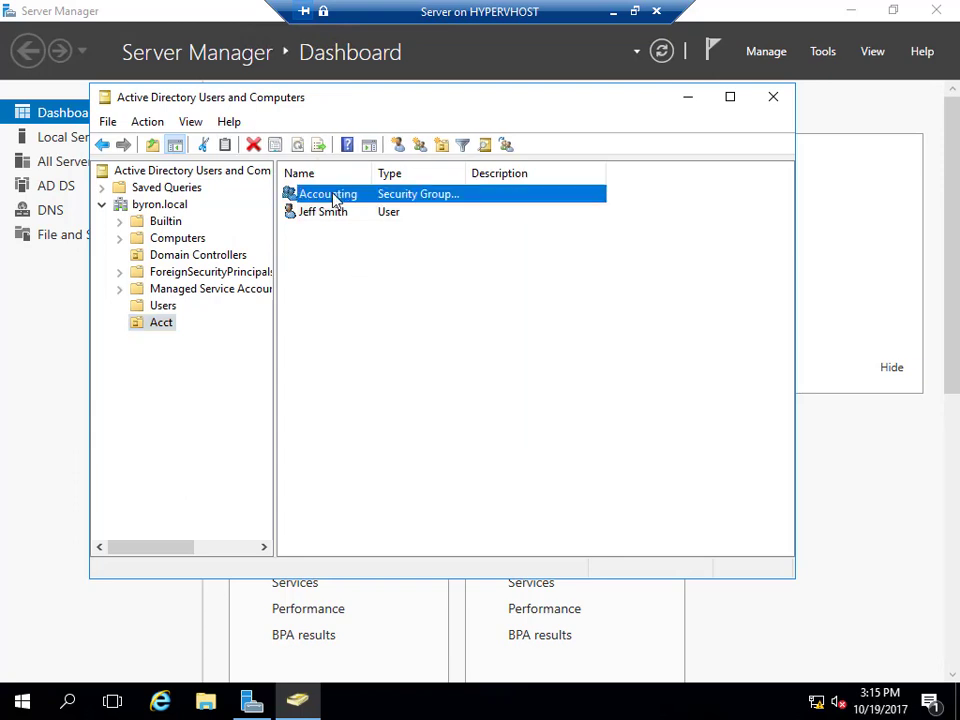
double_click(335, 197)
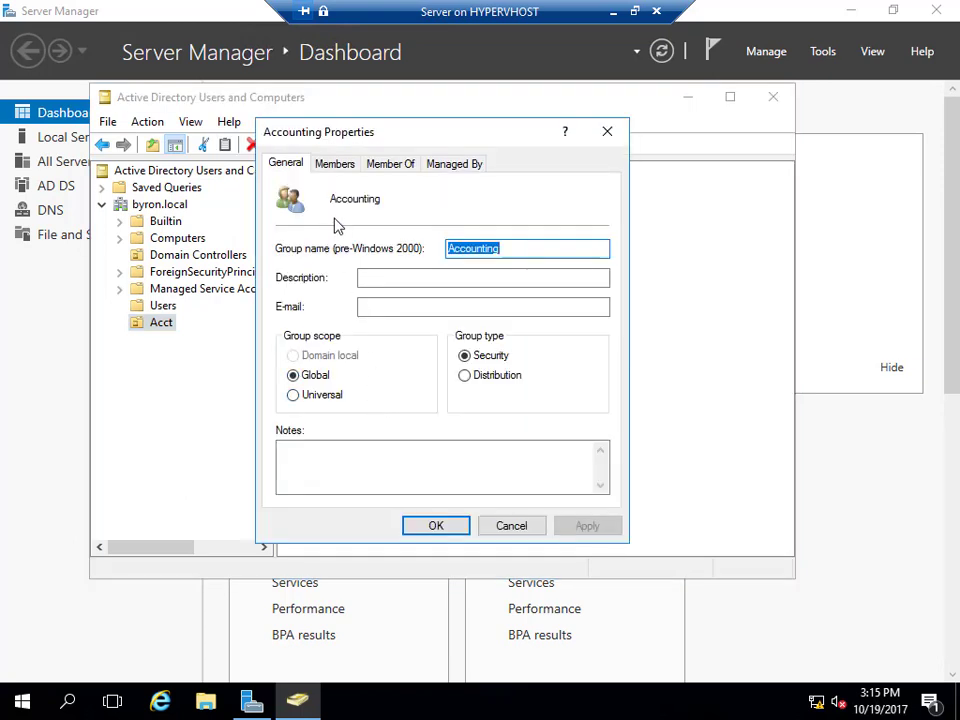
click(335, 165)
click(313, 470)
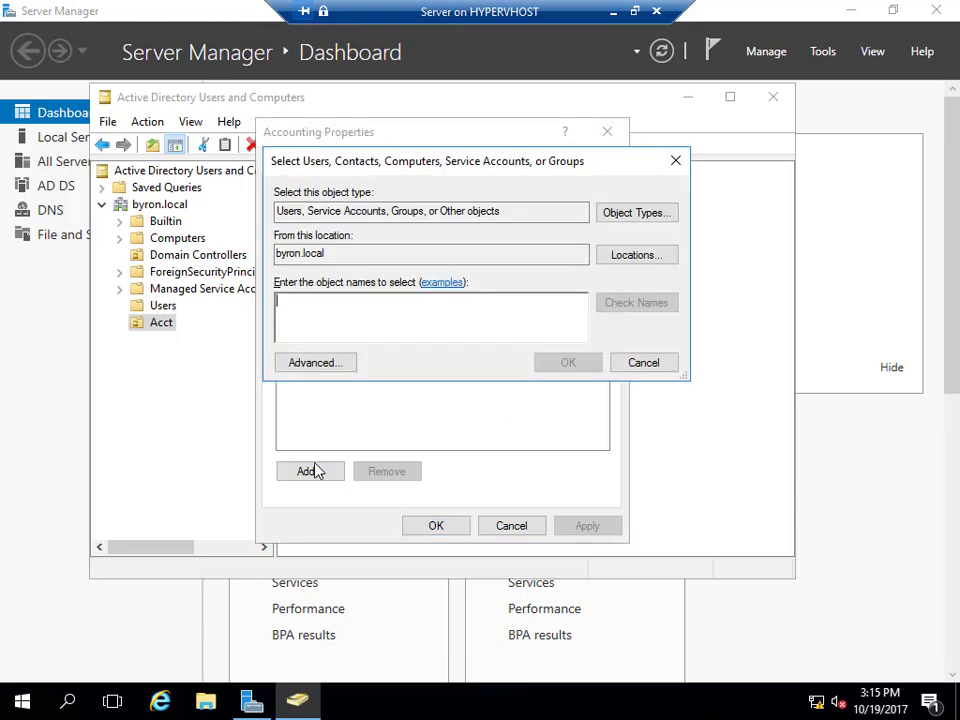
text(jeff)
click(630, 302)
click(586, 365)
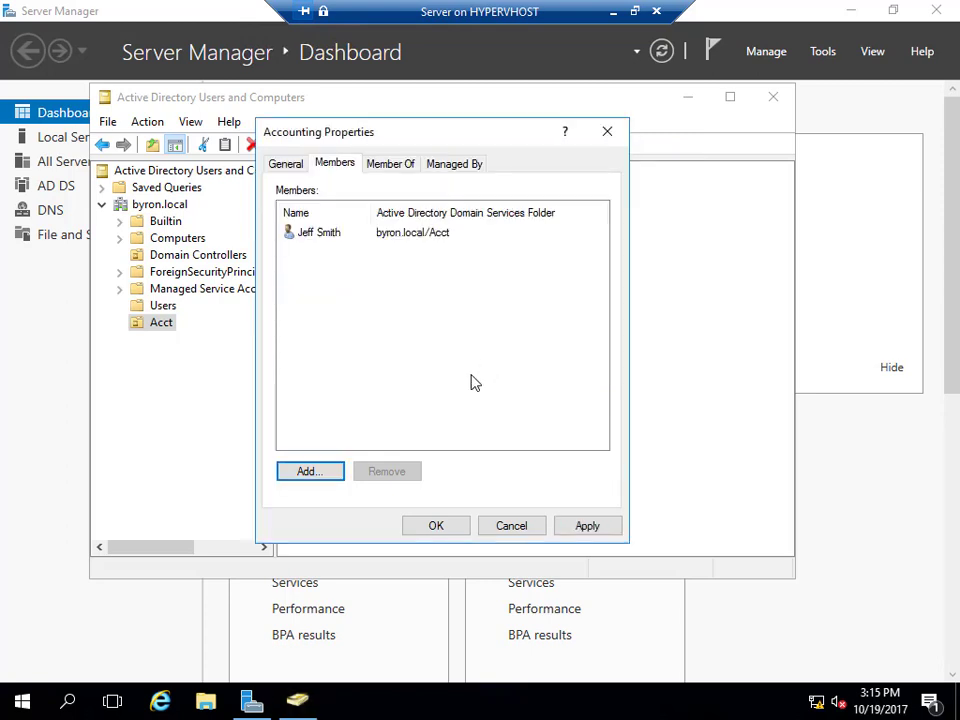
click(433, 524)
click(421, 481)
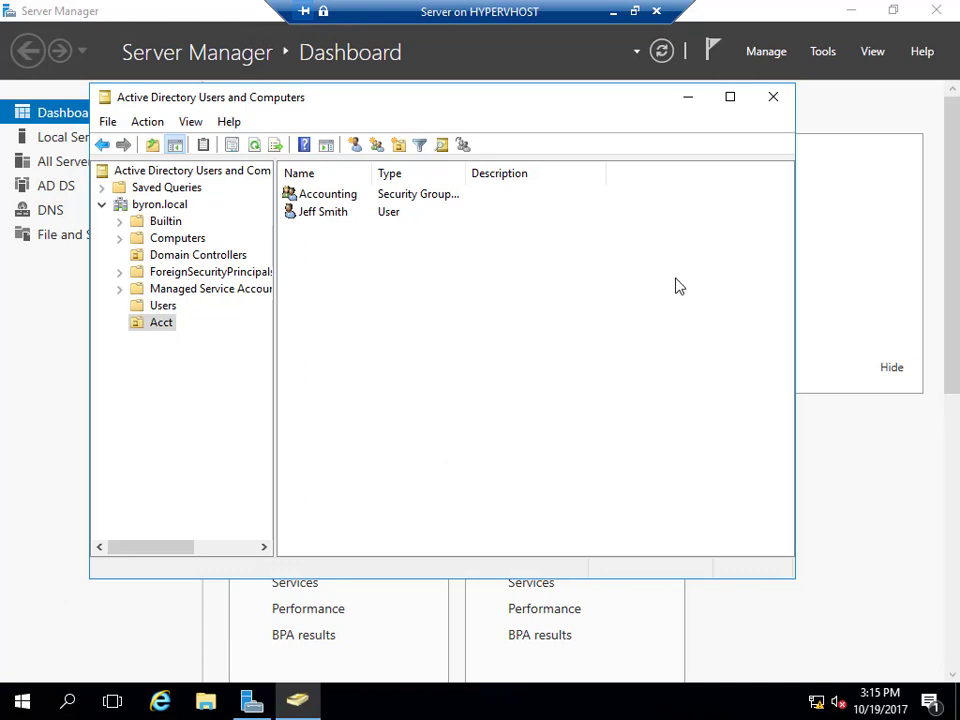
click(776, 96)
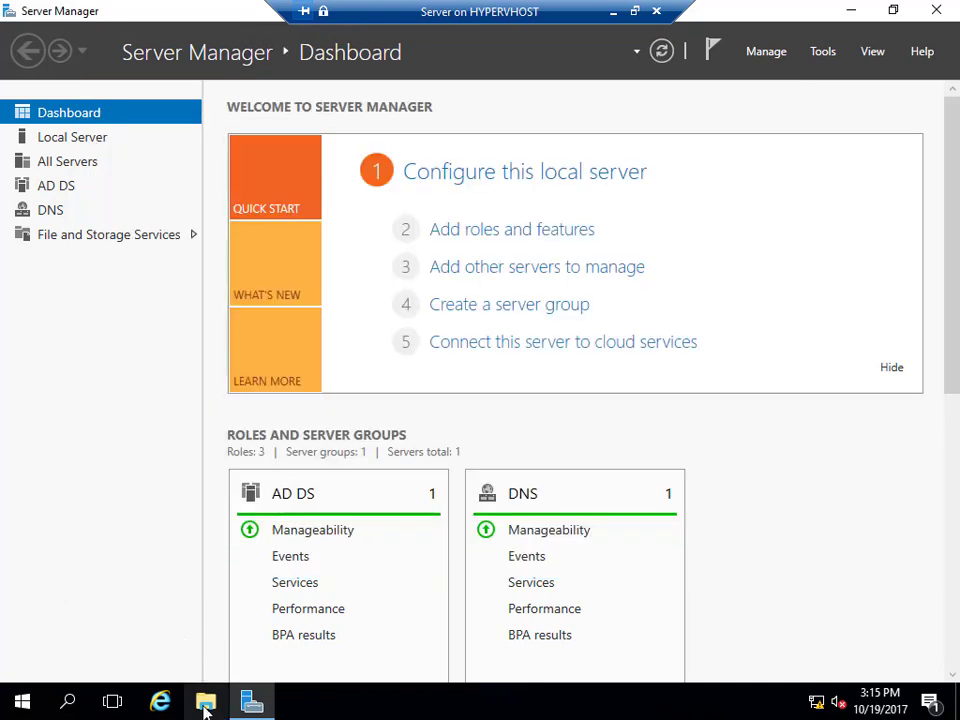
Browse to This PC > Local Disk (C:) and create a new folder named Data.
click(205, 705)
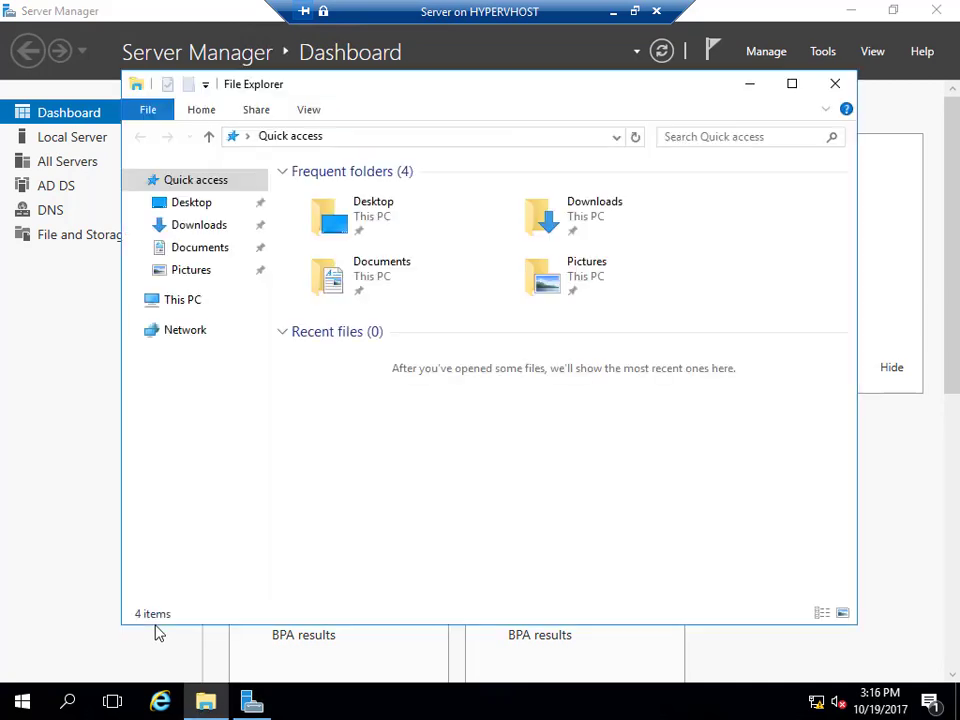
click(190, 304)
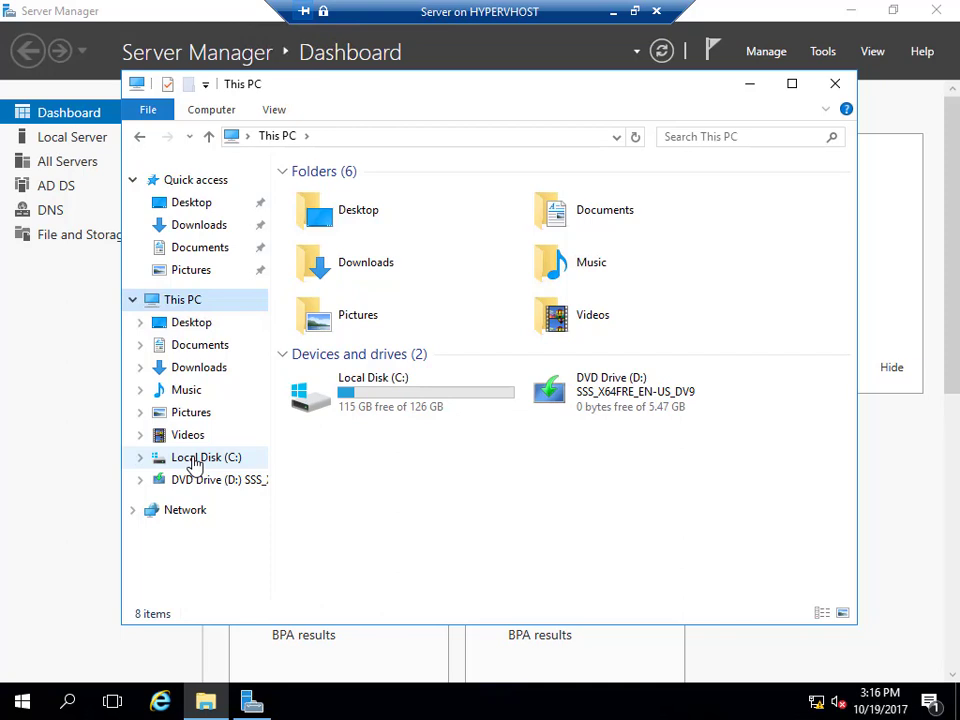
click(194, 458)
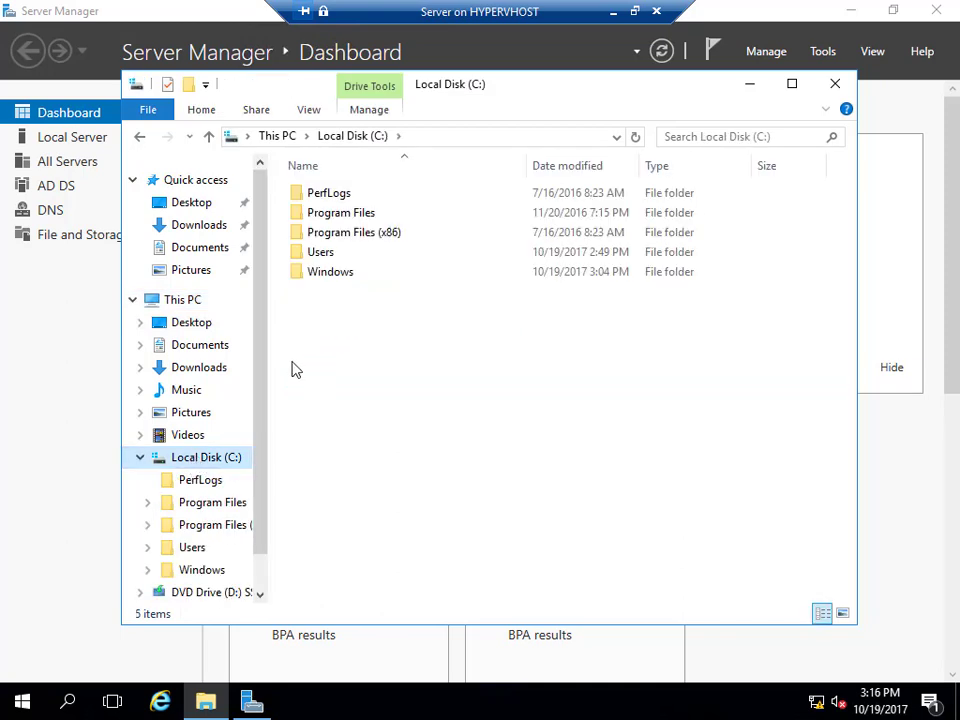
right_click(347, 346)
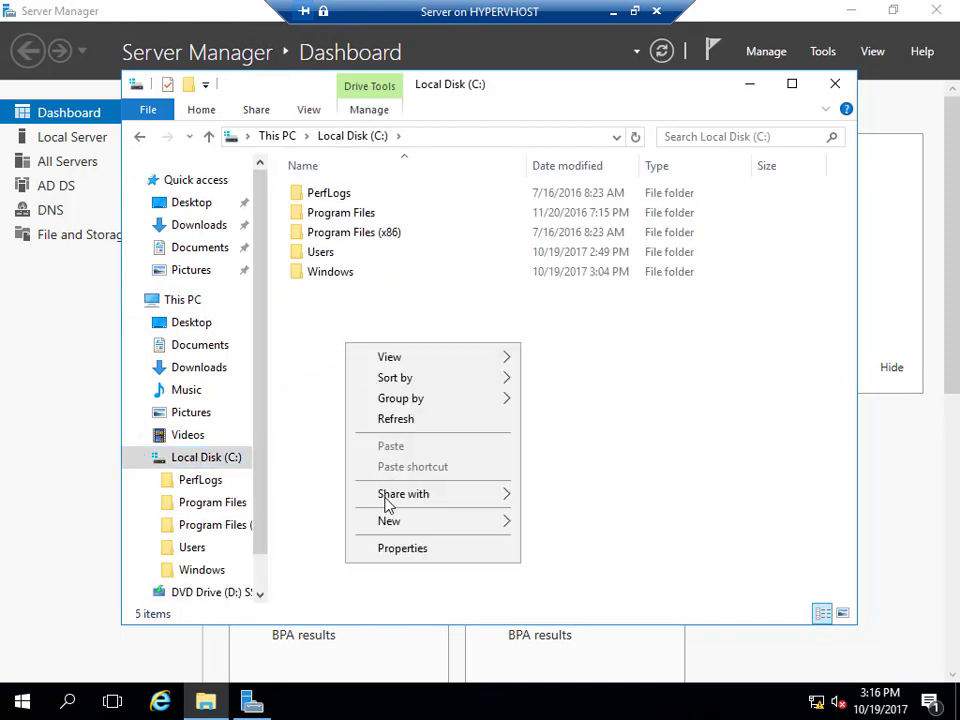
mouse_move(503, 530)
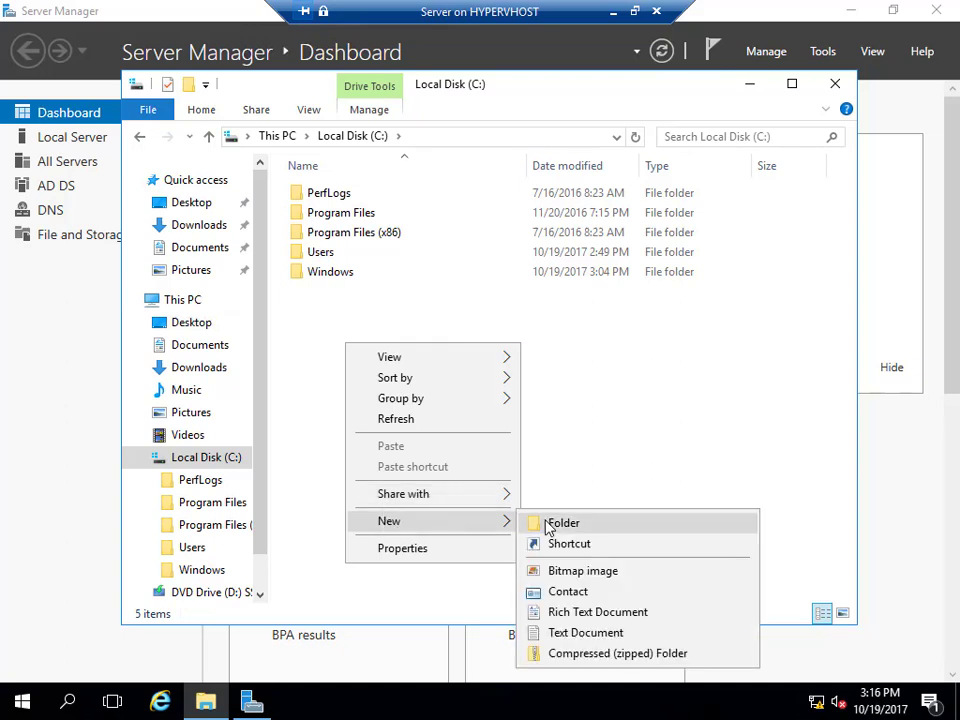
click(546, 524)
text(Data)
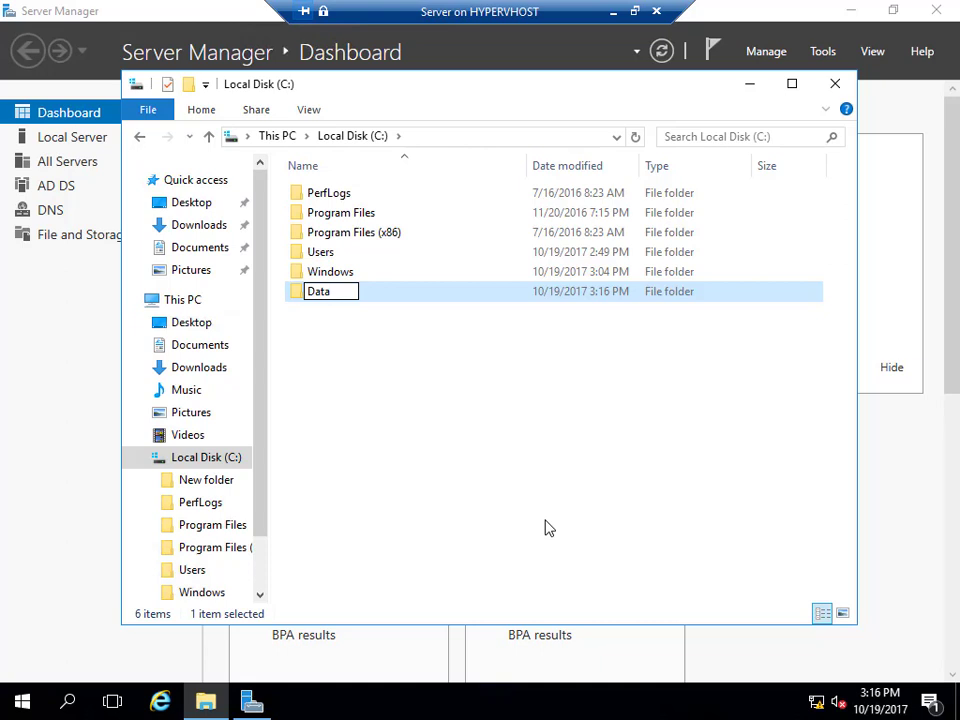
key(Return)
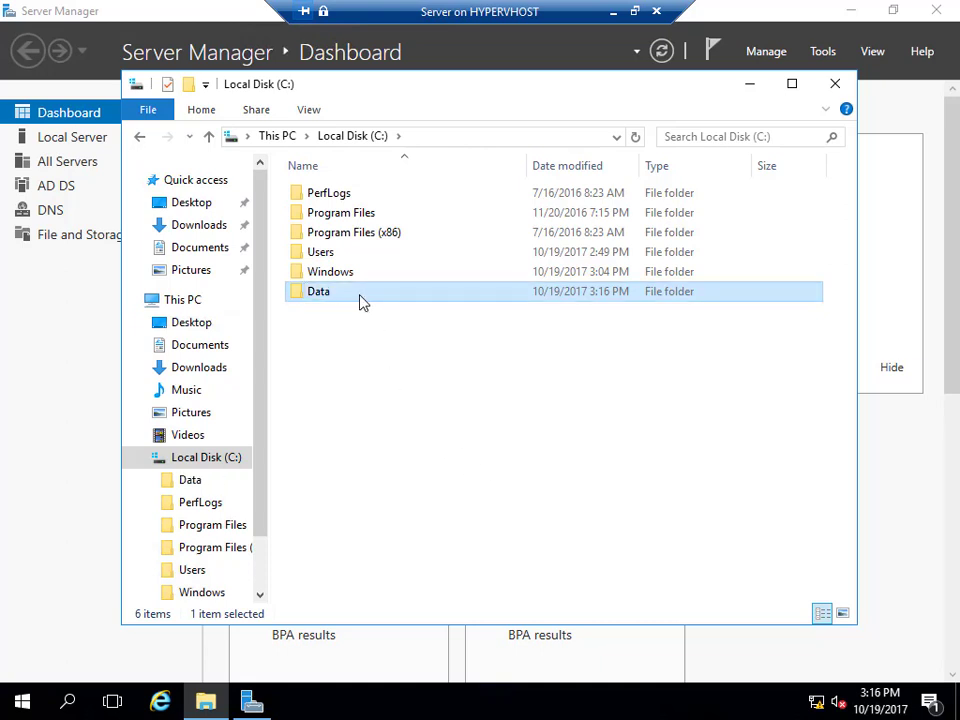
Open C:\Data and create two subfolders named Accounting and Sales.
double_click(362, 303)
right_click(362, 303)
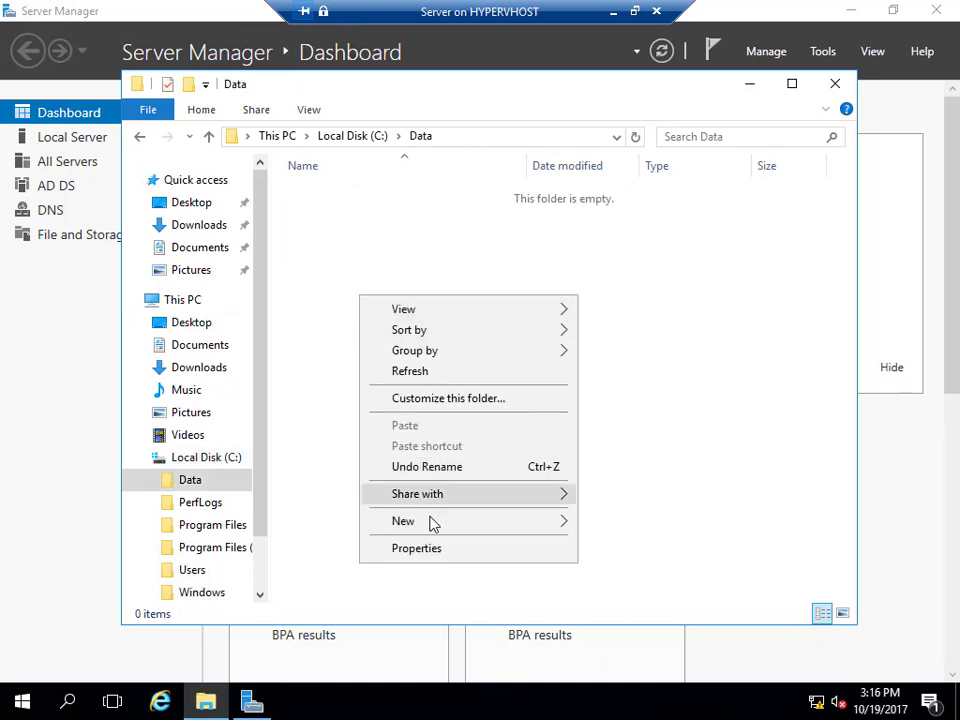
mouse_move(443, 521)
click(600, 530)
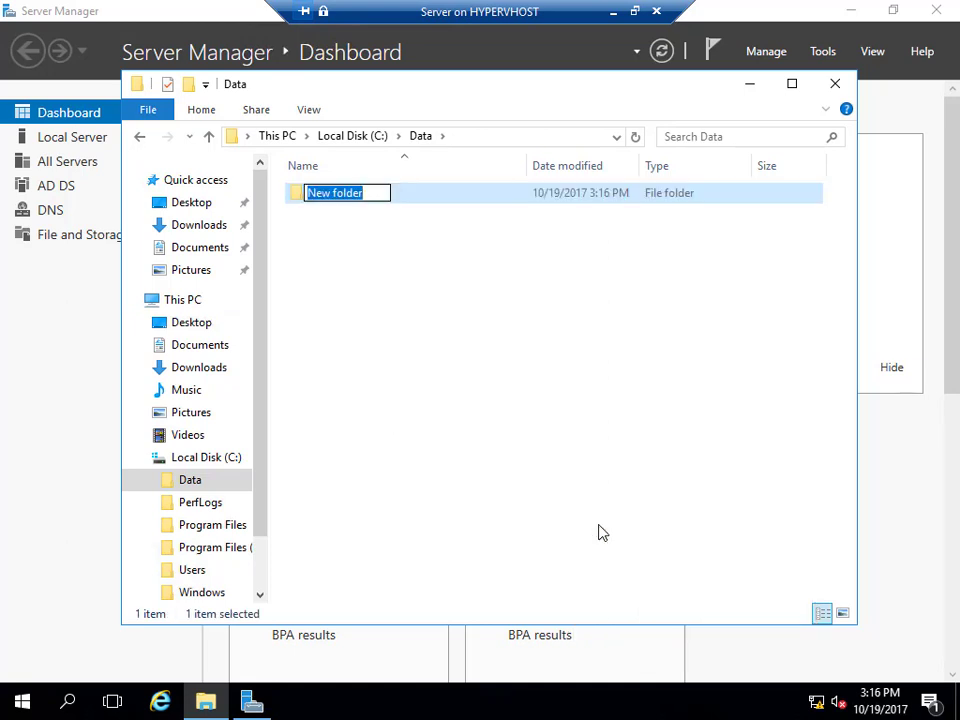
text(Accou)
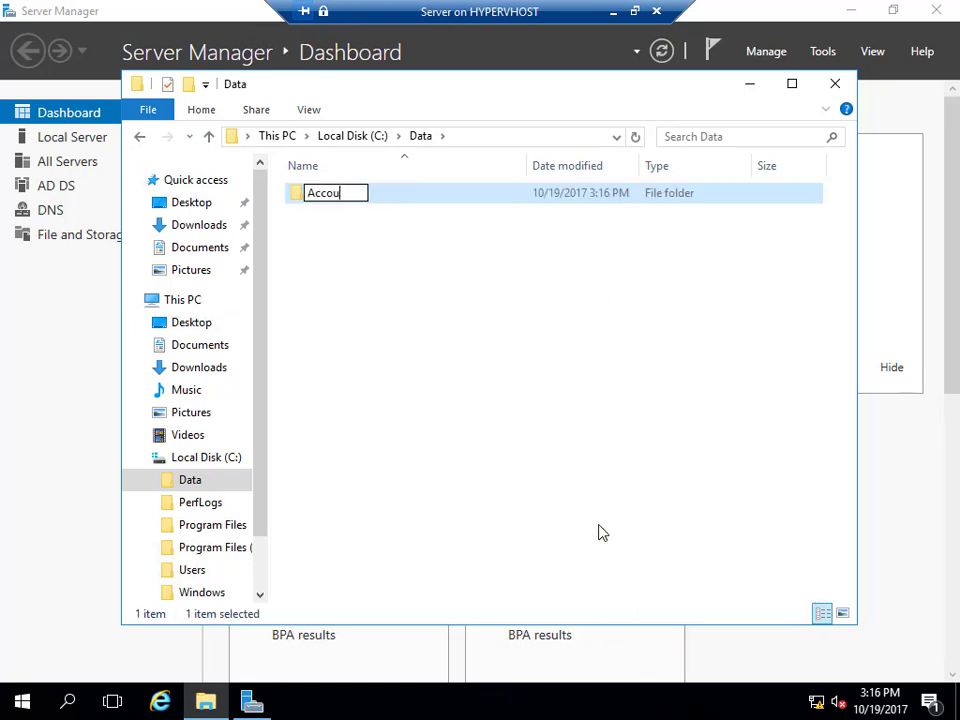
text(nting)
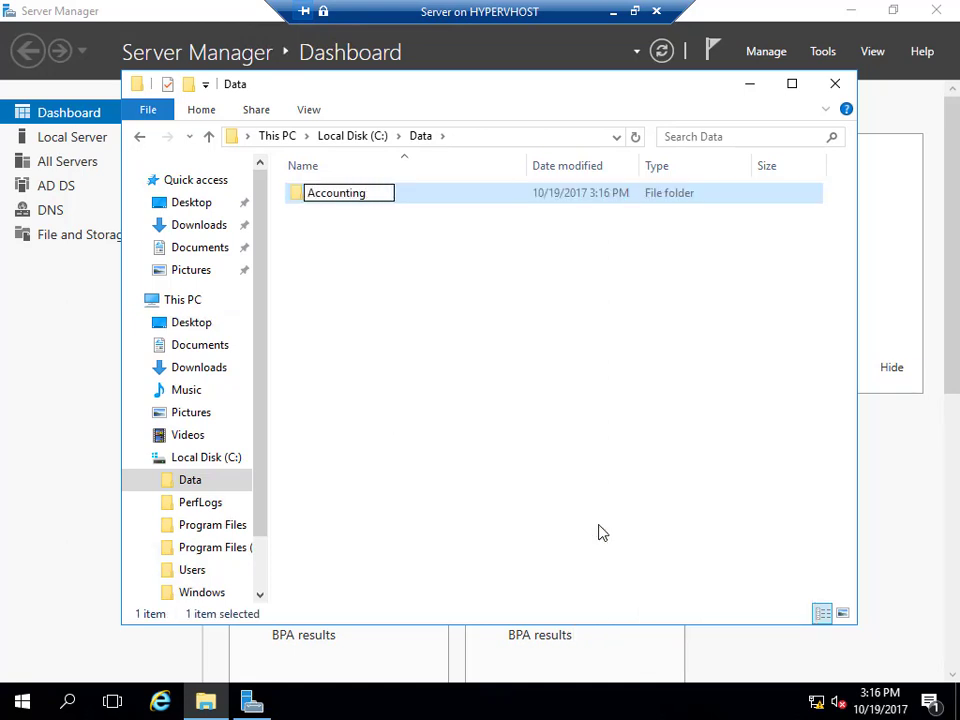
key(Return)
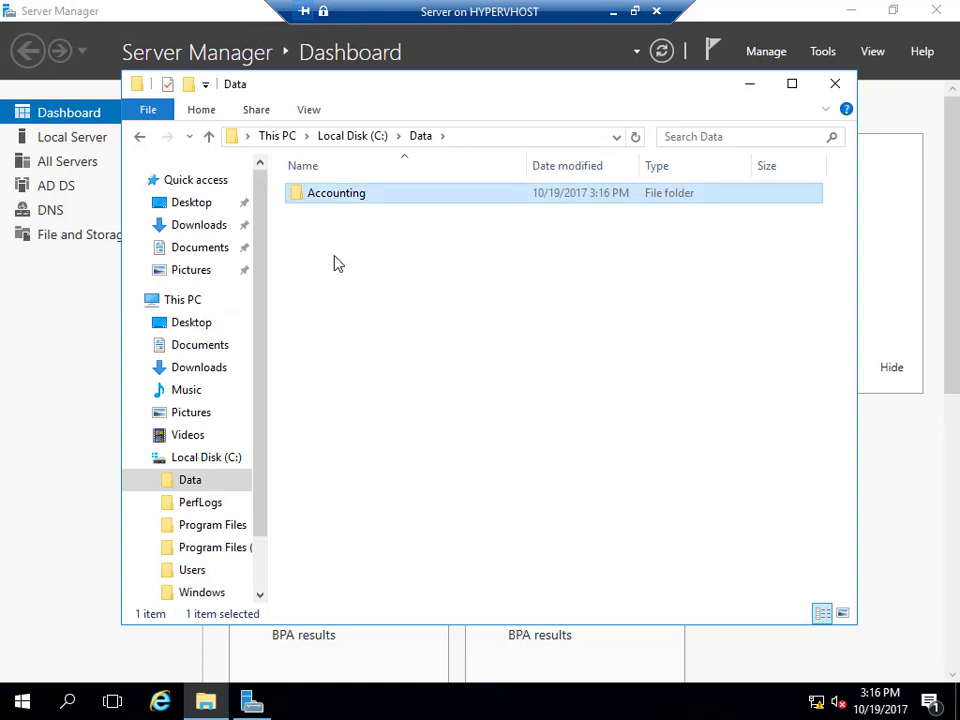
right_click(335, 258)
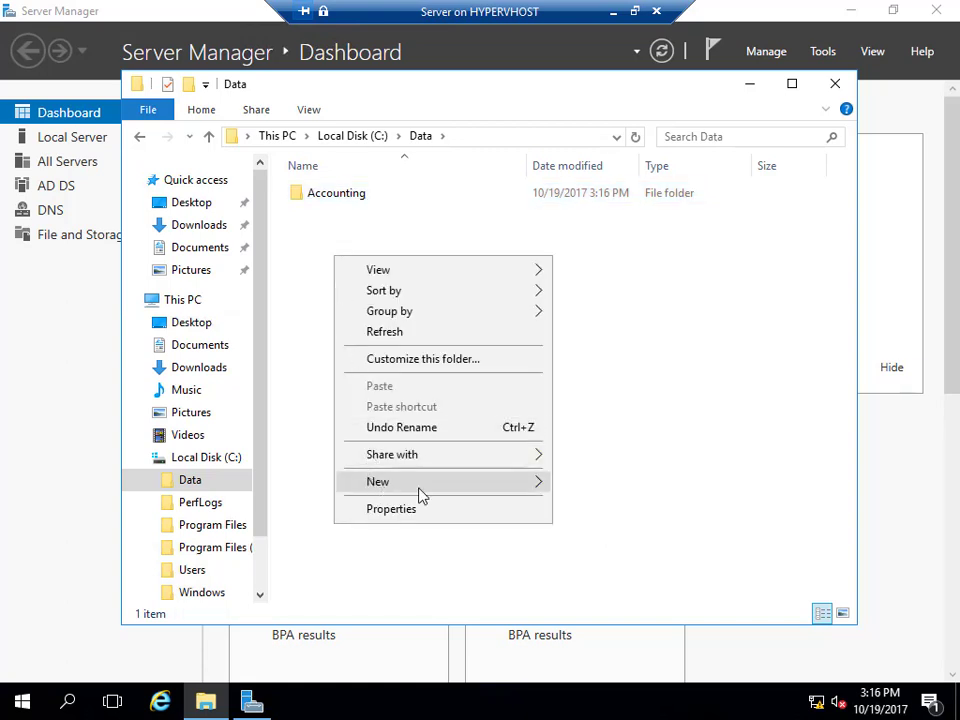
mouse_move(490, 485)
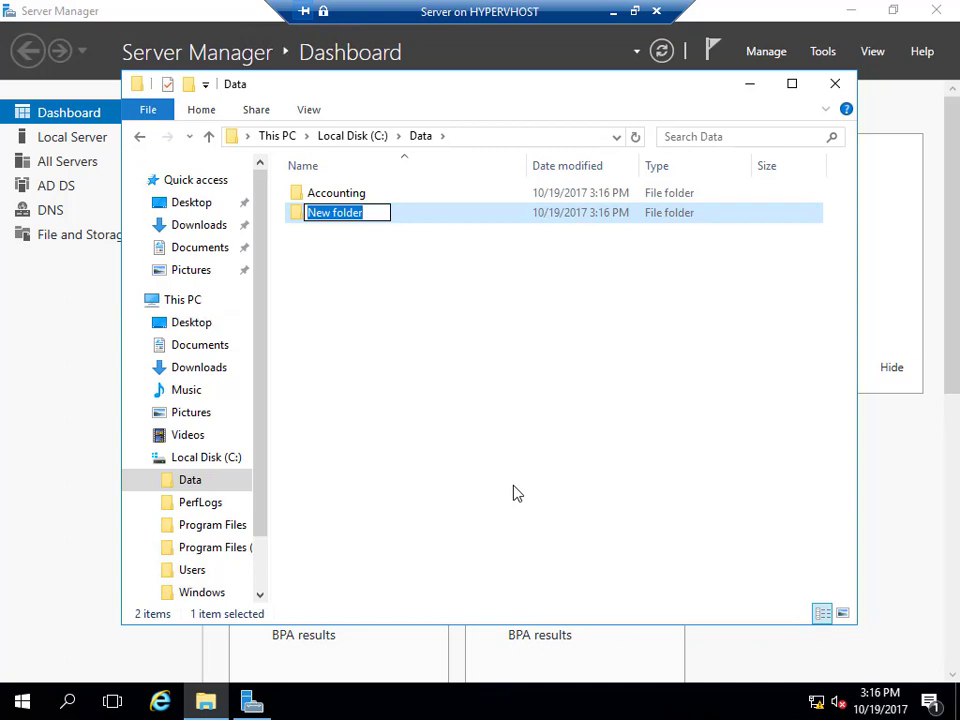
text(Sales)
key(Return)
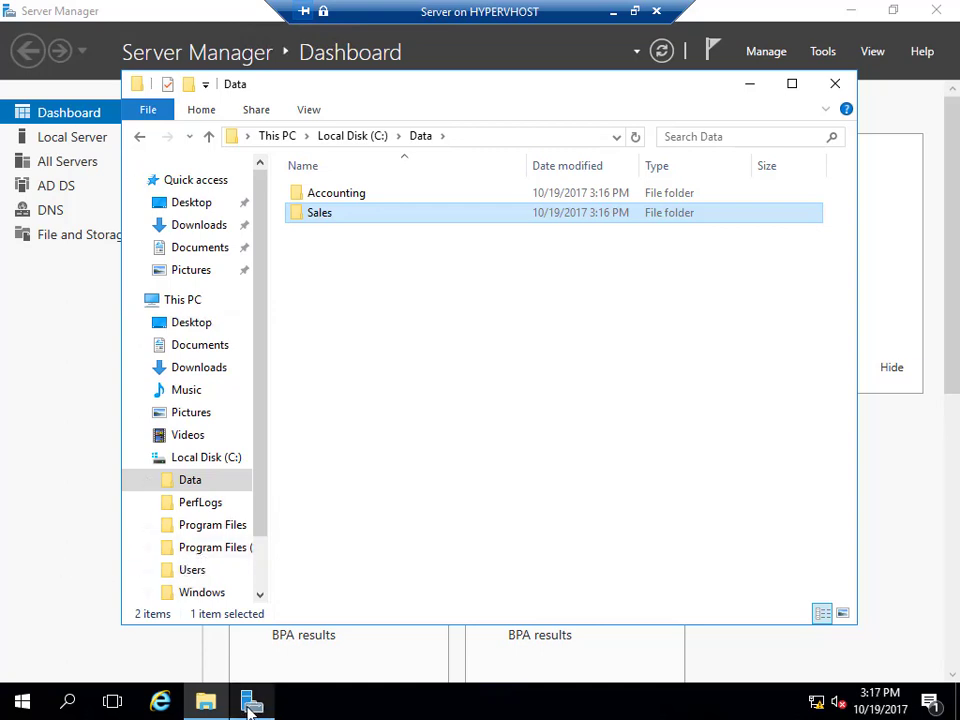
Reopen Active Directory Users and Computers and create a Sales organizational unit under byron.local.
mouse_move(250, 708)
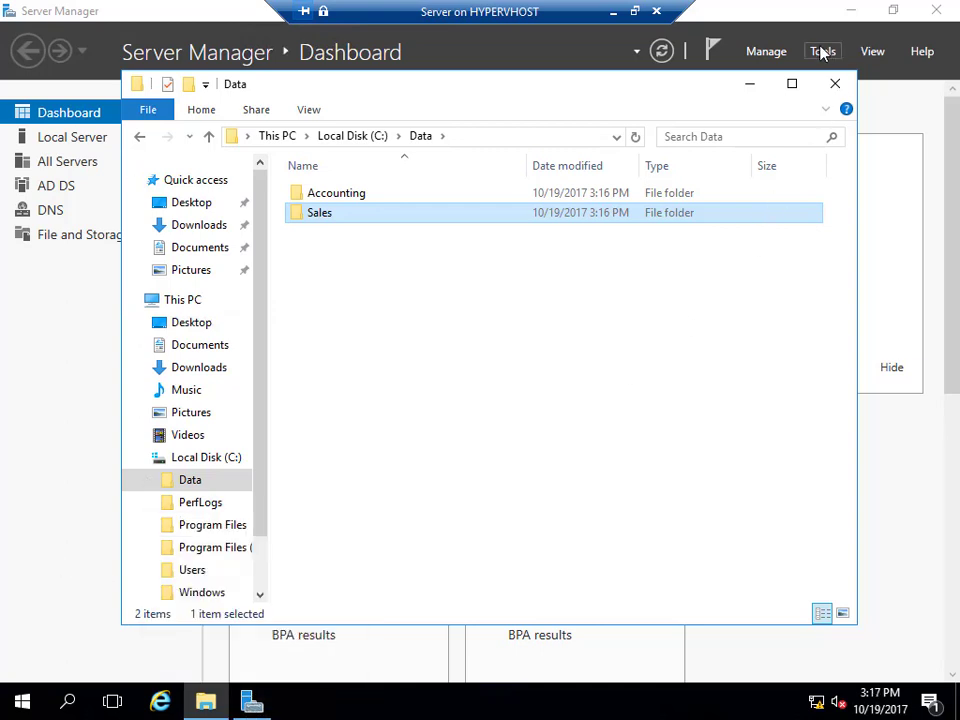
click(822, 51)
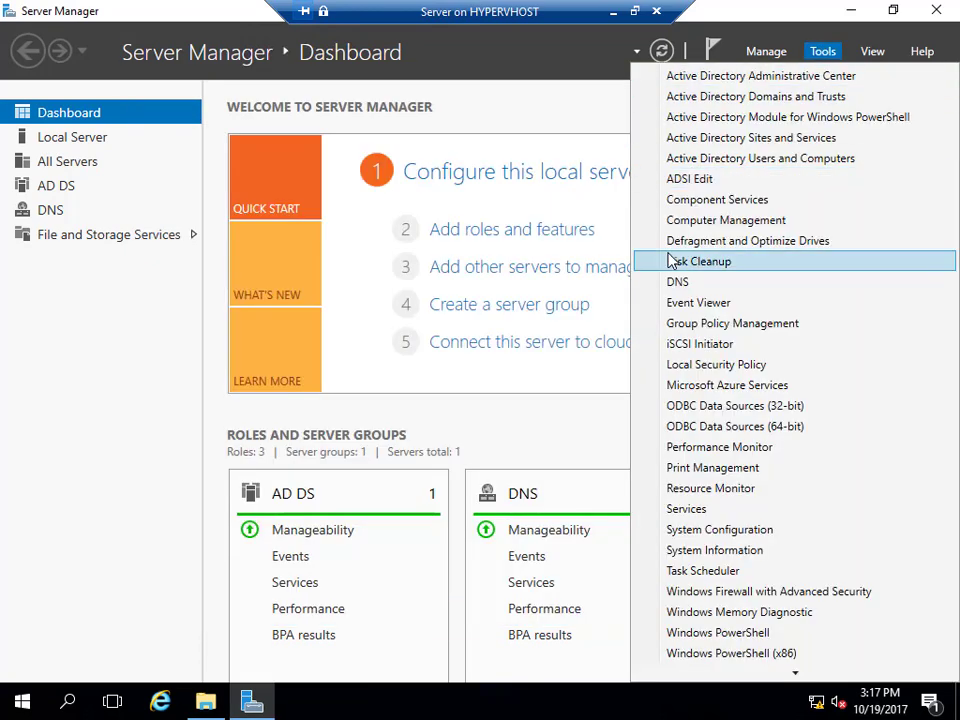
click(672, 158)
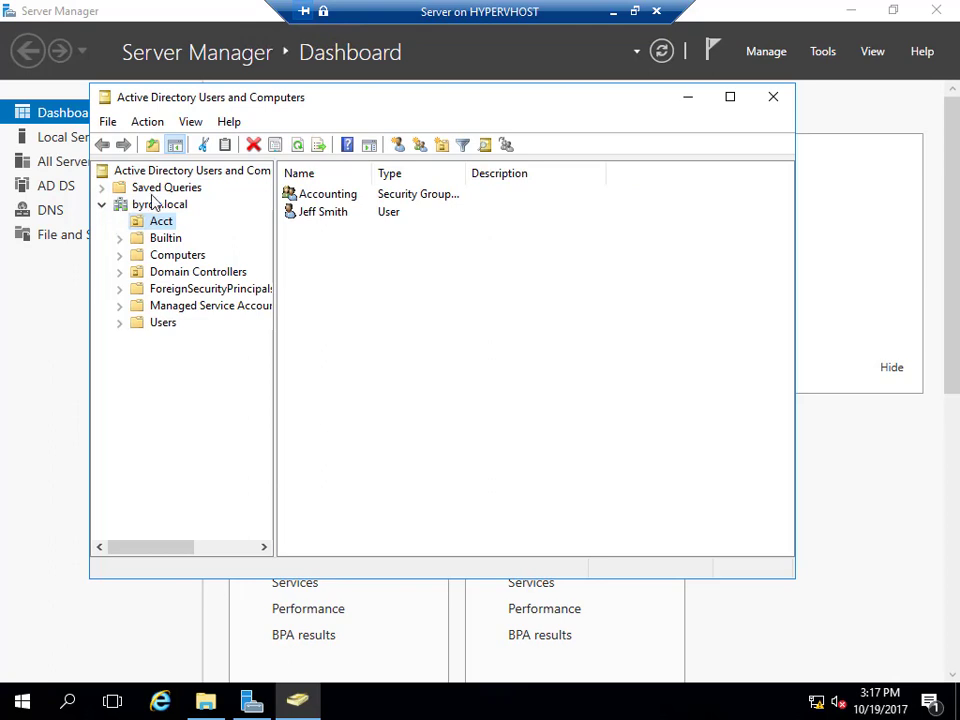
click(157, 204)
right_click(156, 204)
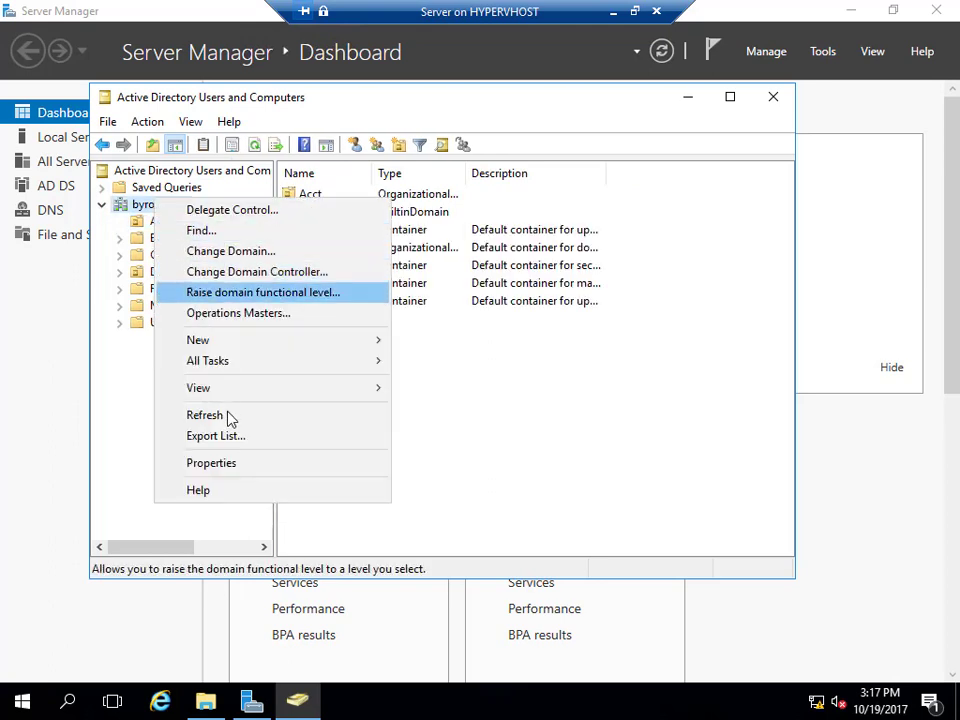
mouse_move(223, 339)
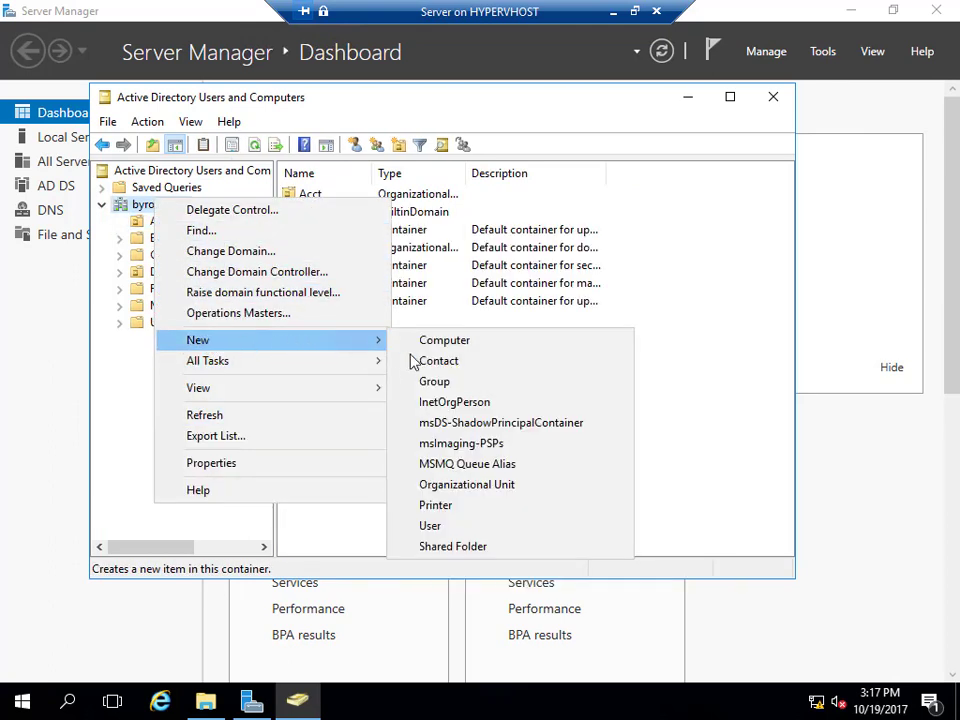
click(450, 485)
text(Sales)
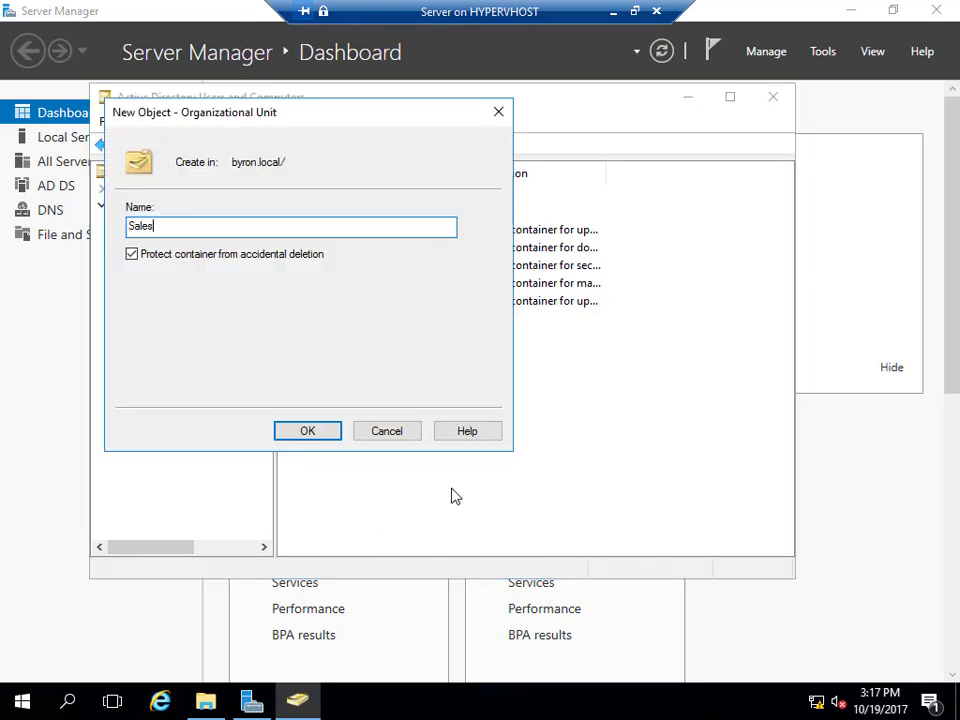
key(Return)
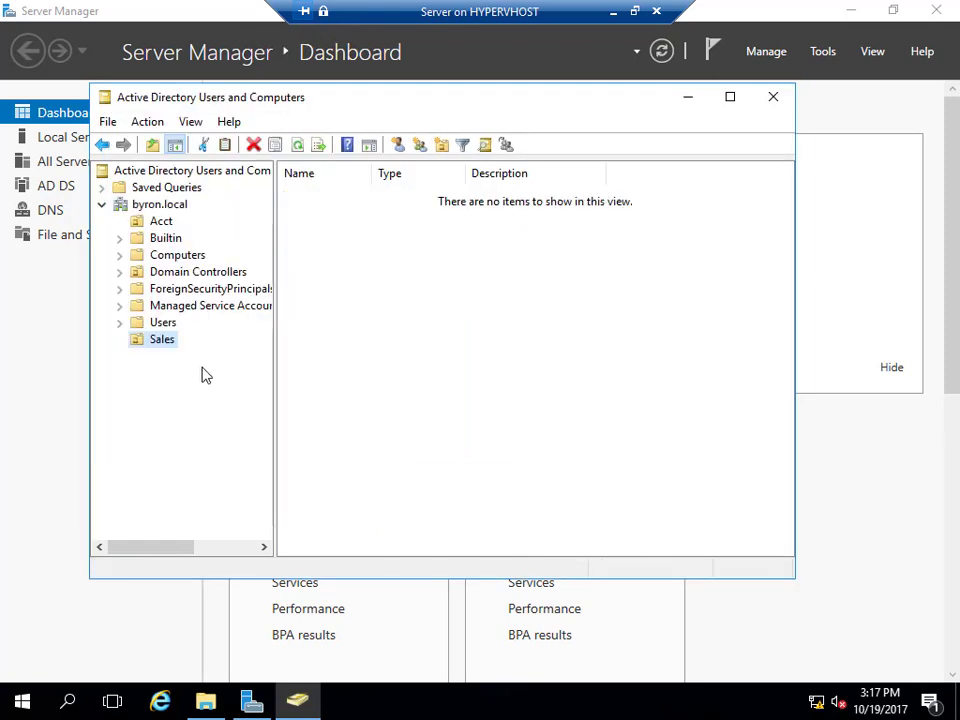
Create a global security group named Sales inside the Sales unit.
right_click(170, 341)
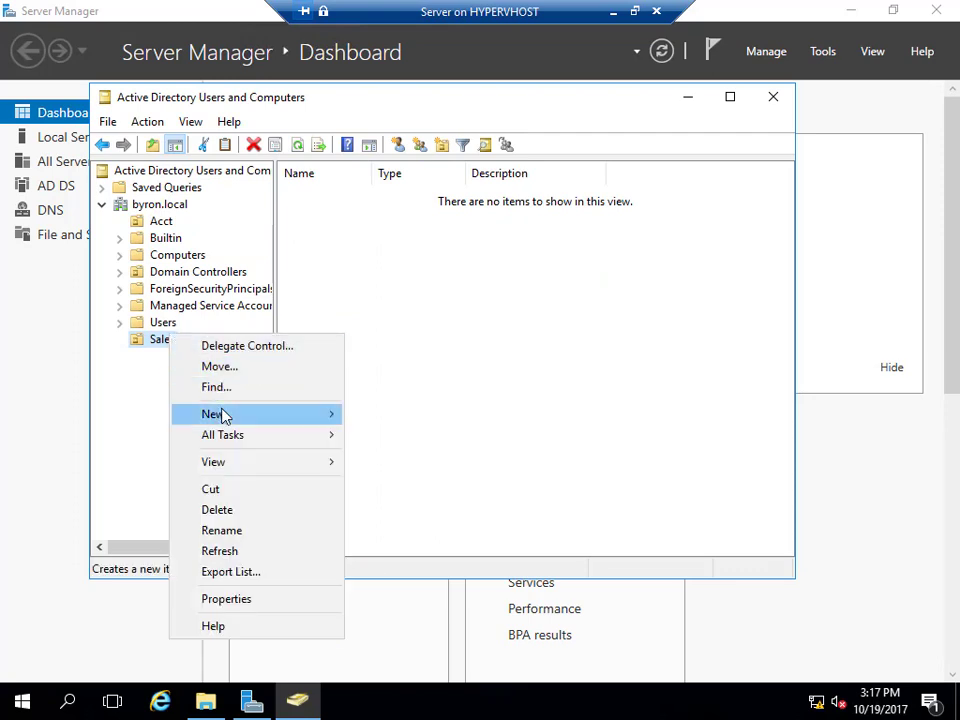
mouse_move(322, 421)
click(386, 456)
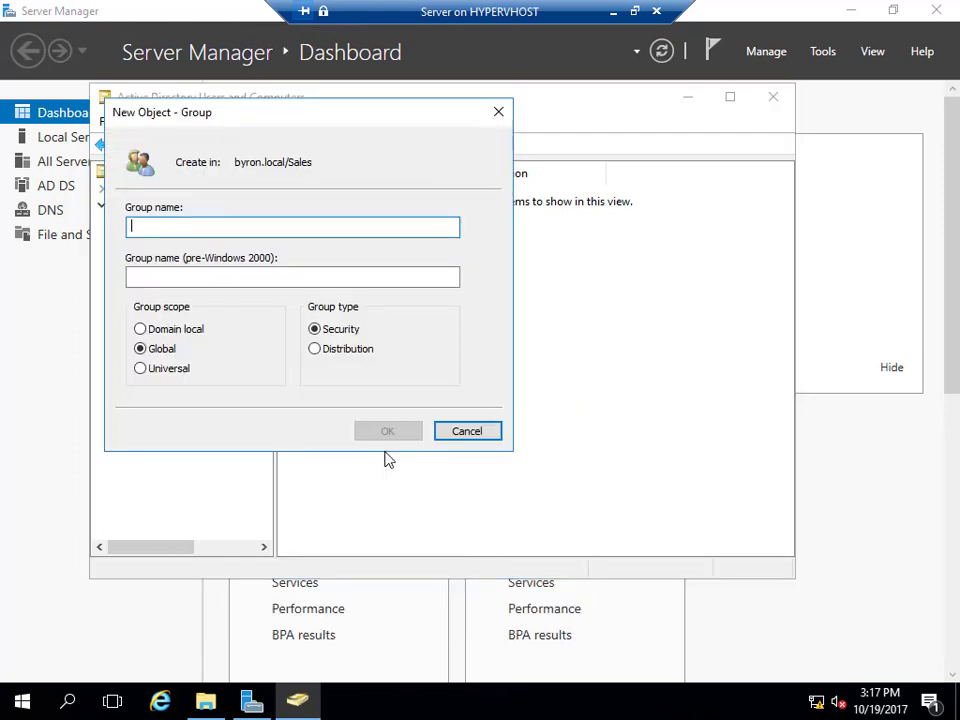
text(Sales)
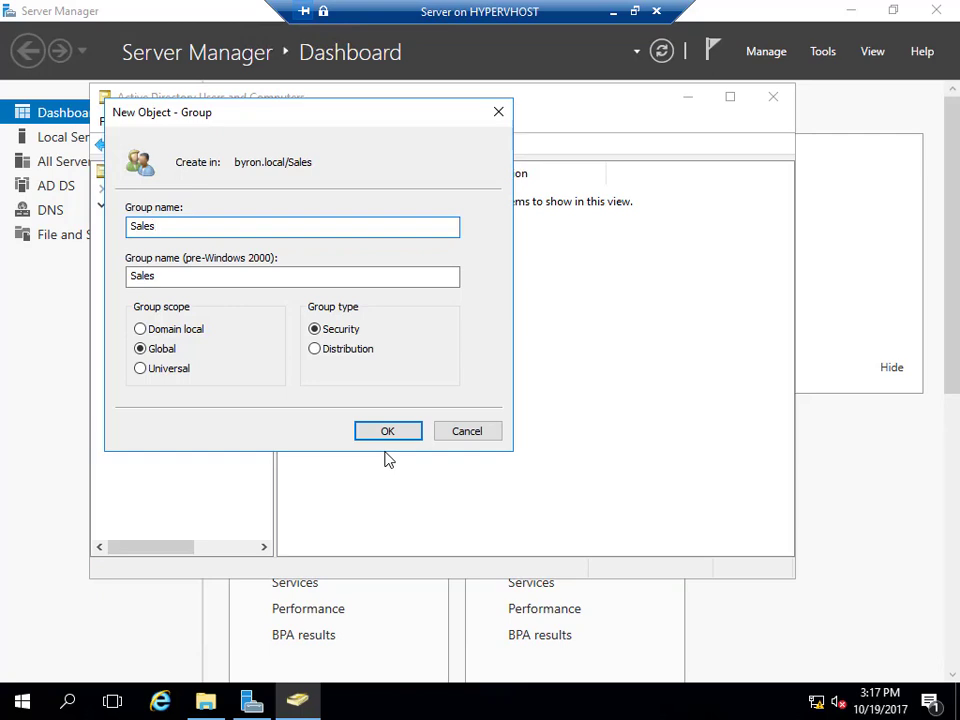
click(398, 434)
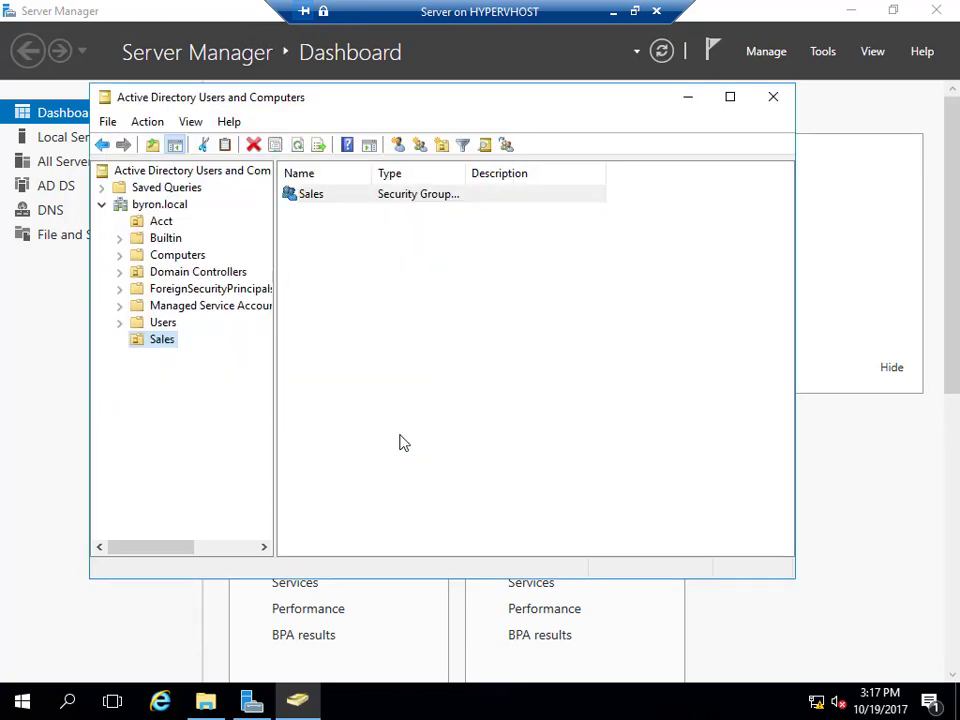
right_click(148, 346)
Start a new user in the Sales unit, entering first, last and logon names.
mouse_move(190, 422)
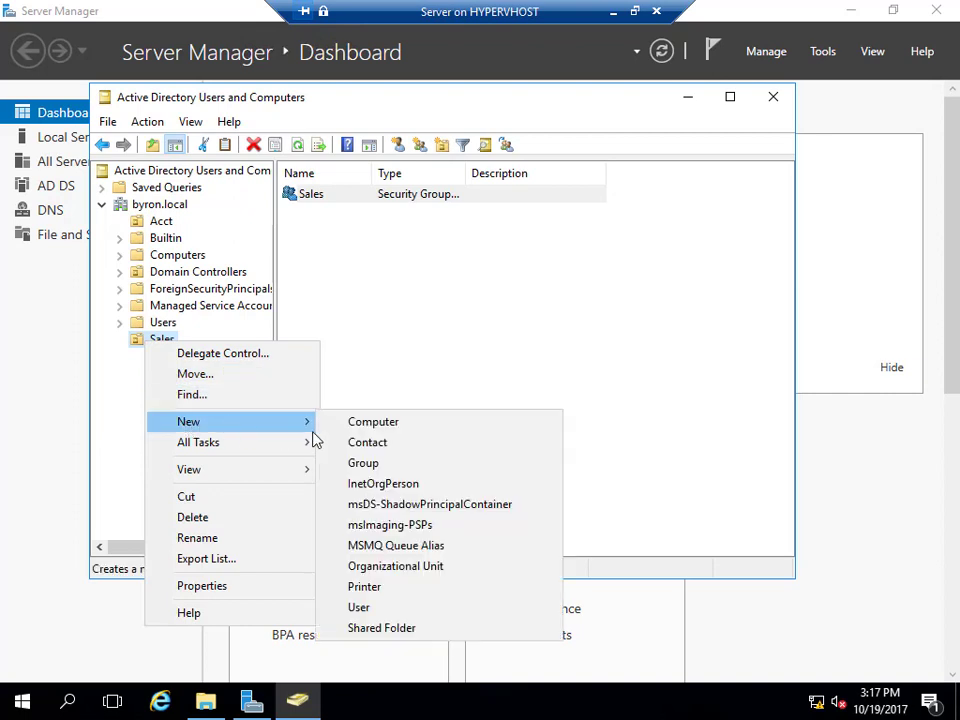
click(362, 607)
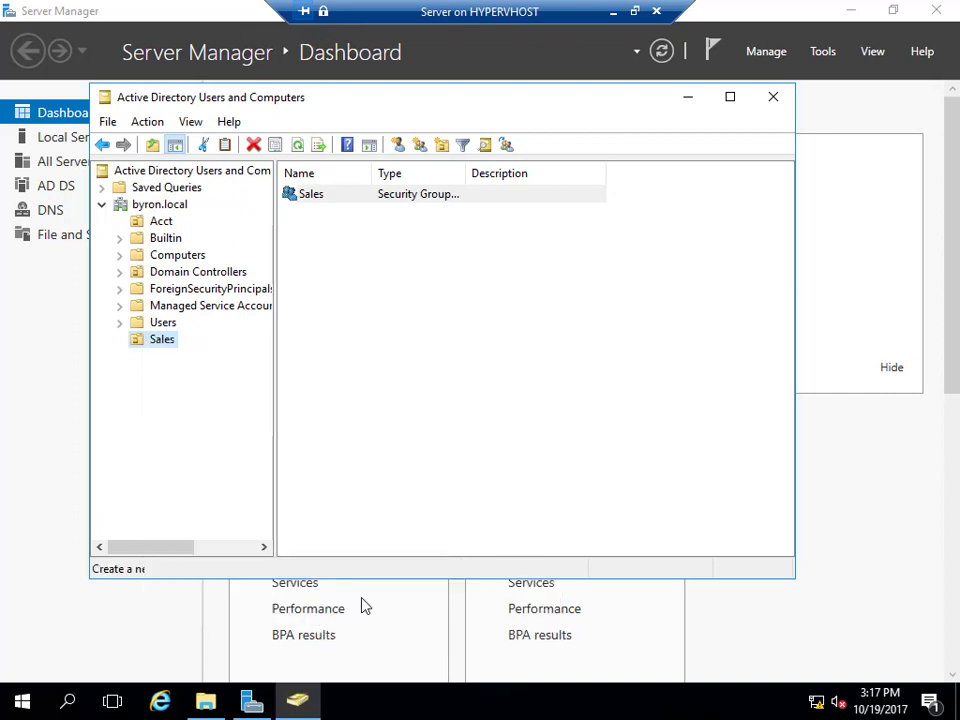
key(Tab)
key(Tab)
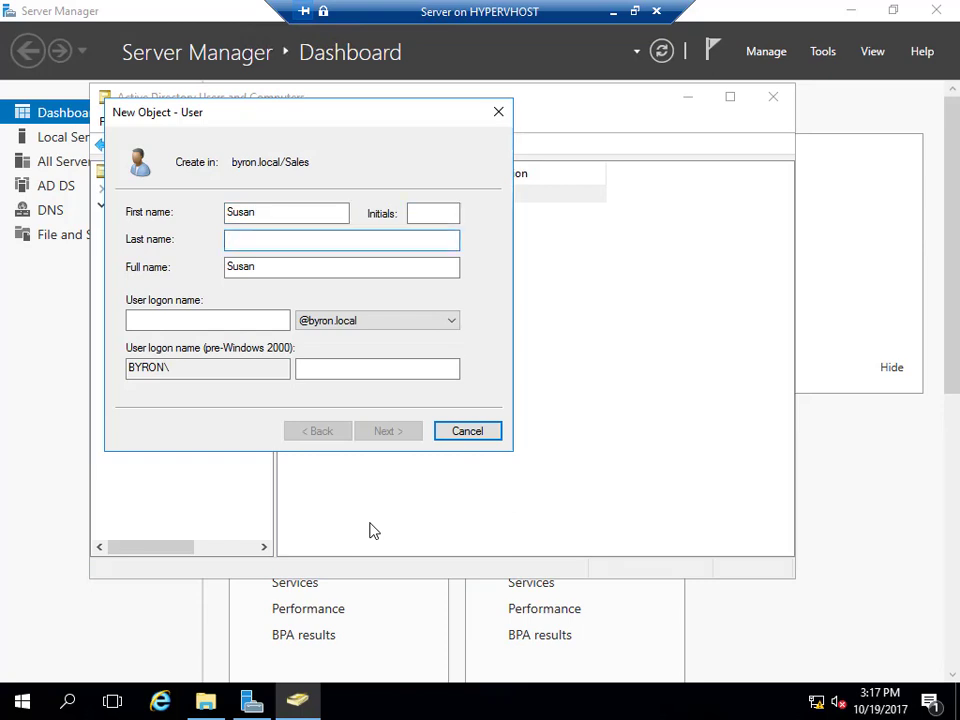
key(Tab)
key(Tab)
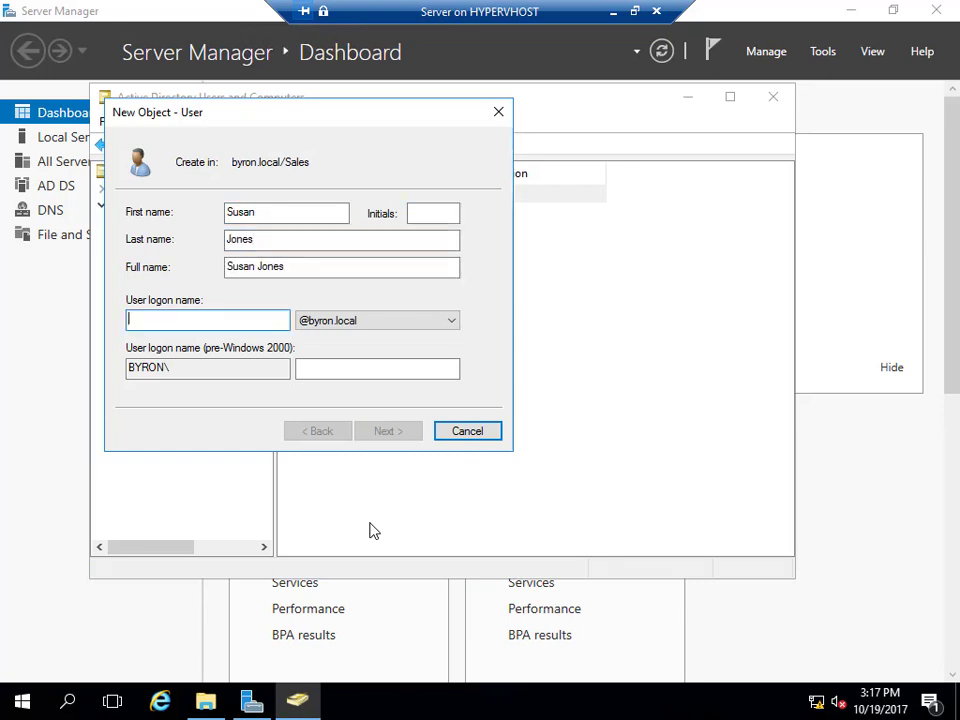
text(Susan)
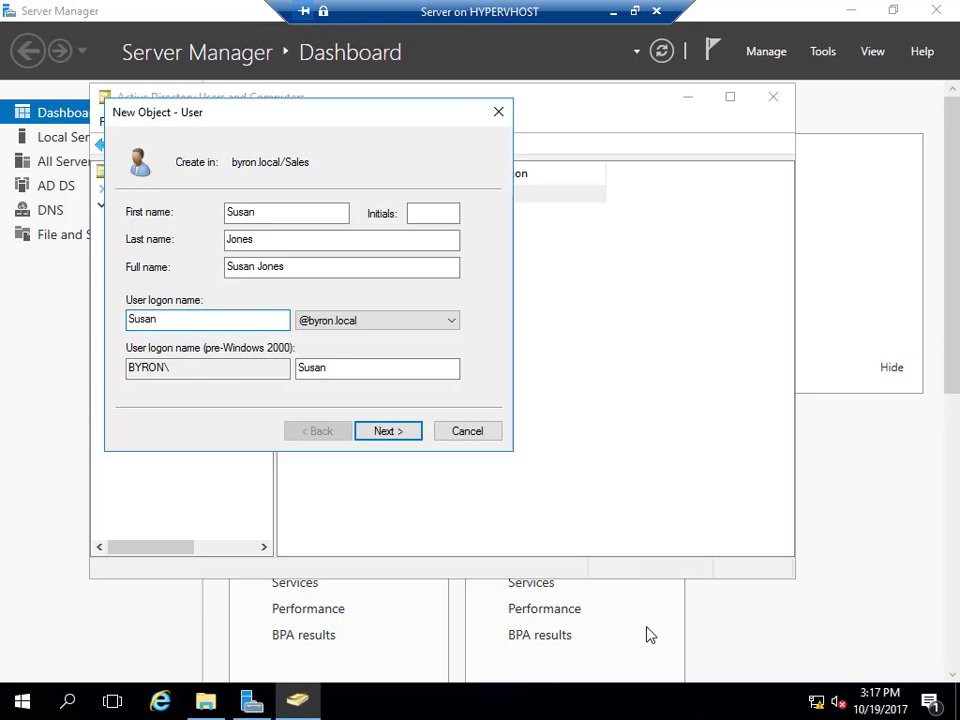
Enter and confirm the new user's password and finish creating the account.
click(382, 437)
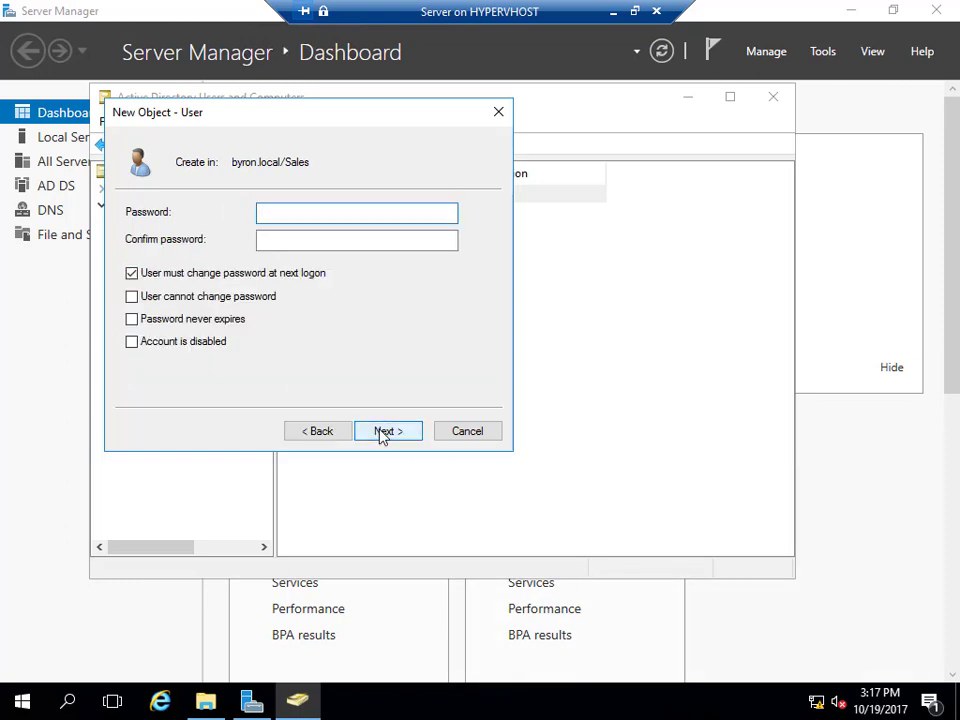
text(Pa$$w0rd)
key(Tab)
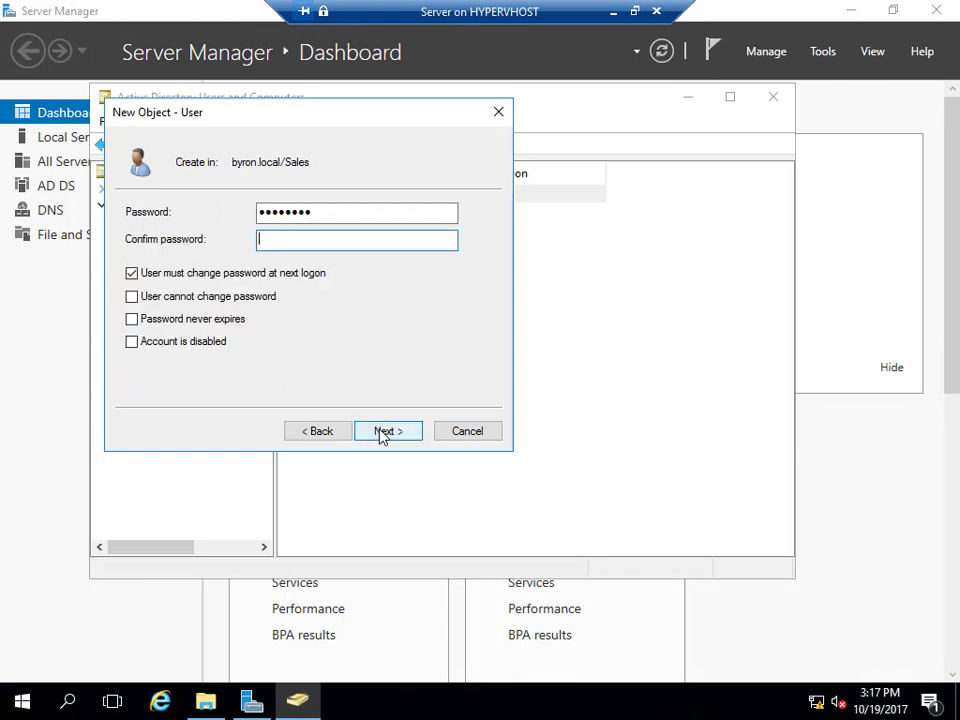
text(Pa$$w0r)
click(381, 437)
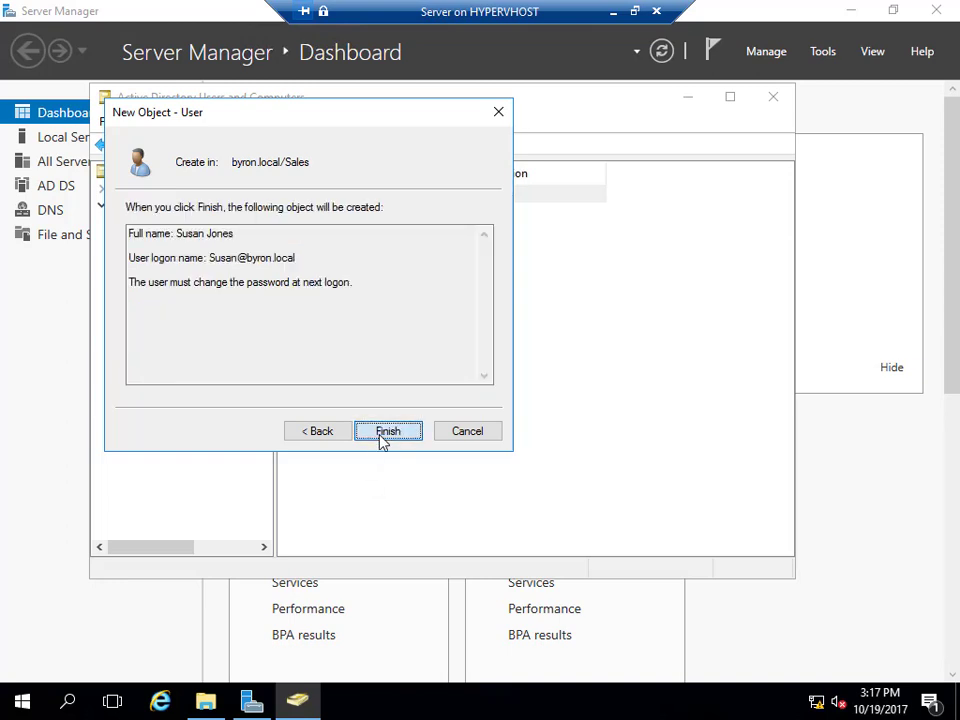
click(381, 437)
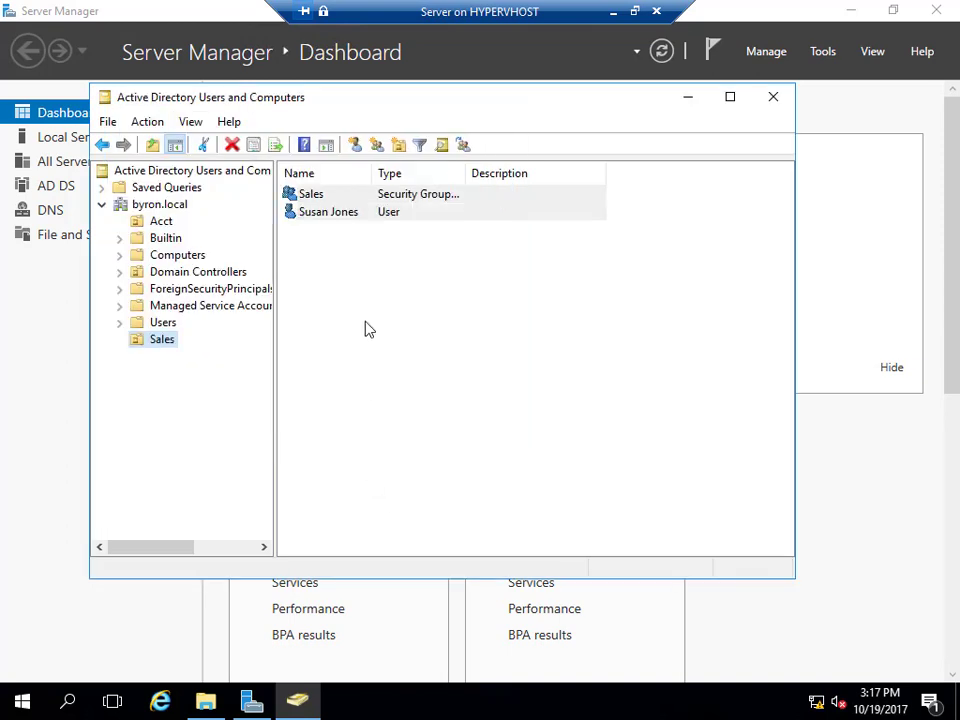
Add the new user as a member of the Sales group and save.
double_click(311, 195)
click(335, 164)
click(310, 470)
text(susan)
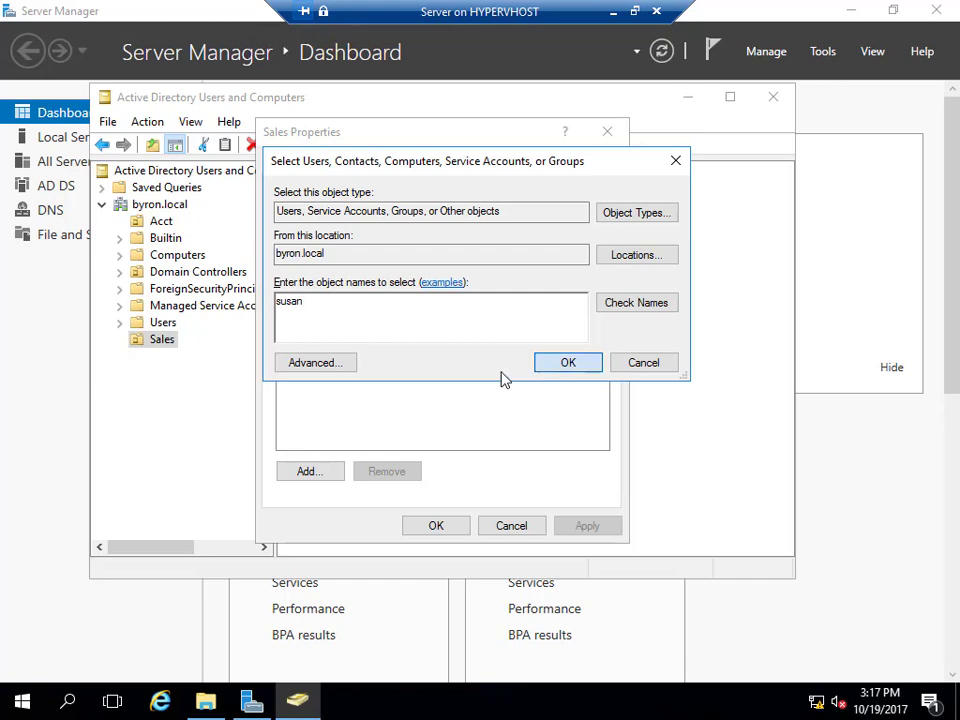
click(538, 369)
click(421, 534)
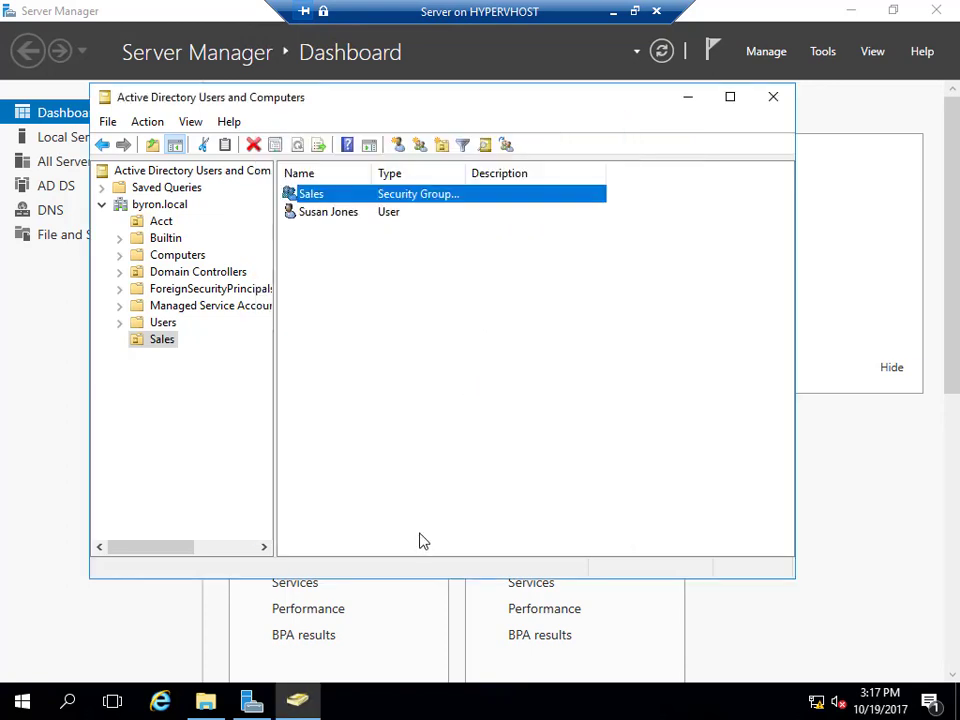
Close Active Directory Users and Computers and refresh the C:\Data folder in File Explorer.
click(390, 446)
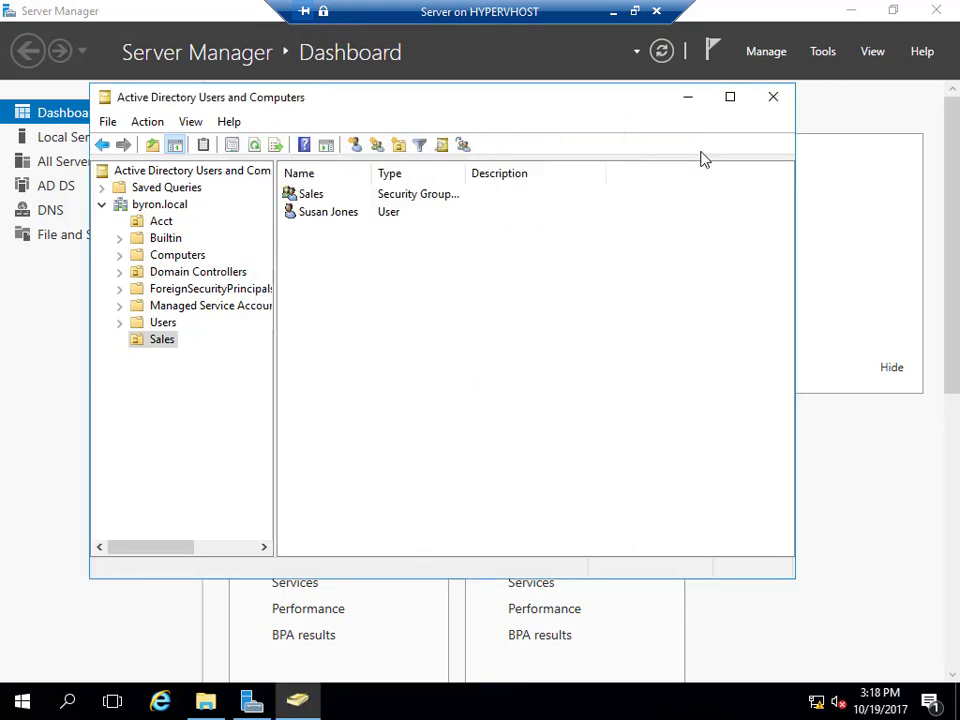
click(773, 98)
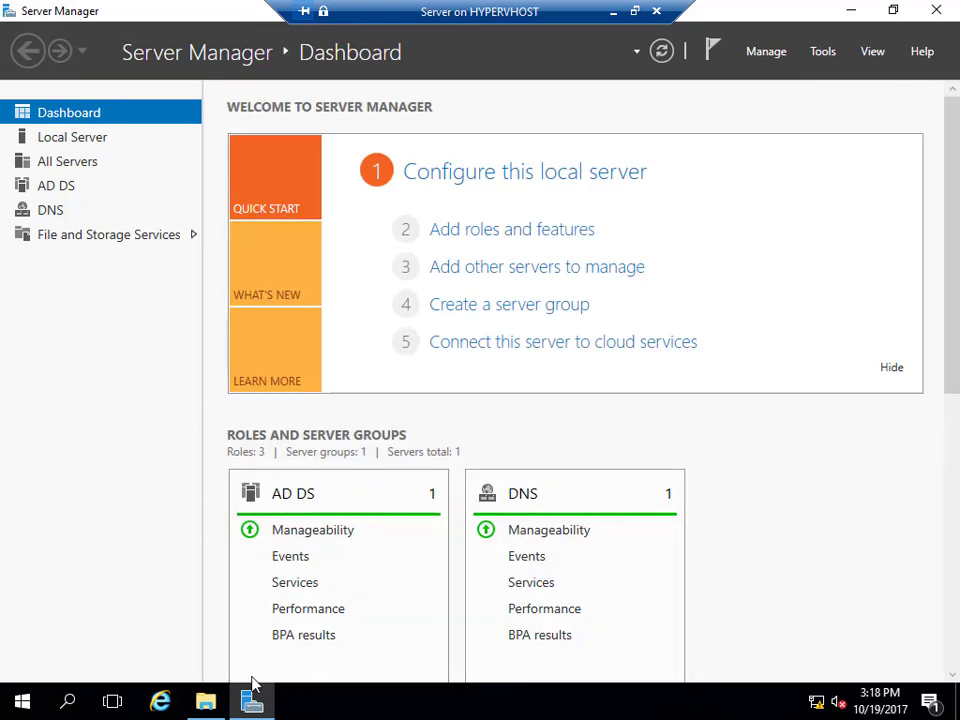
click(205, 703)
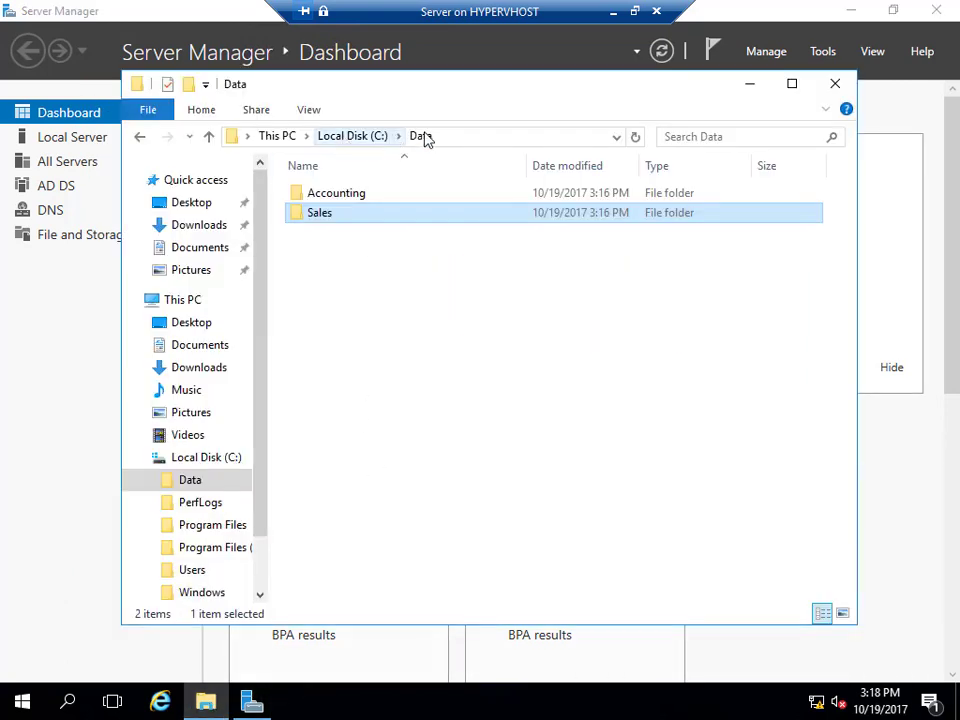
click(424, 137)
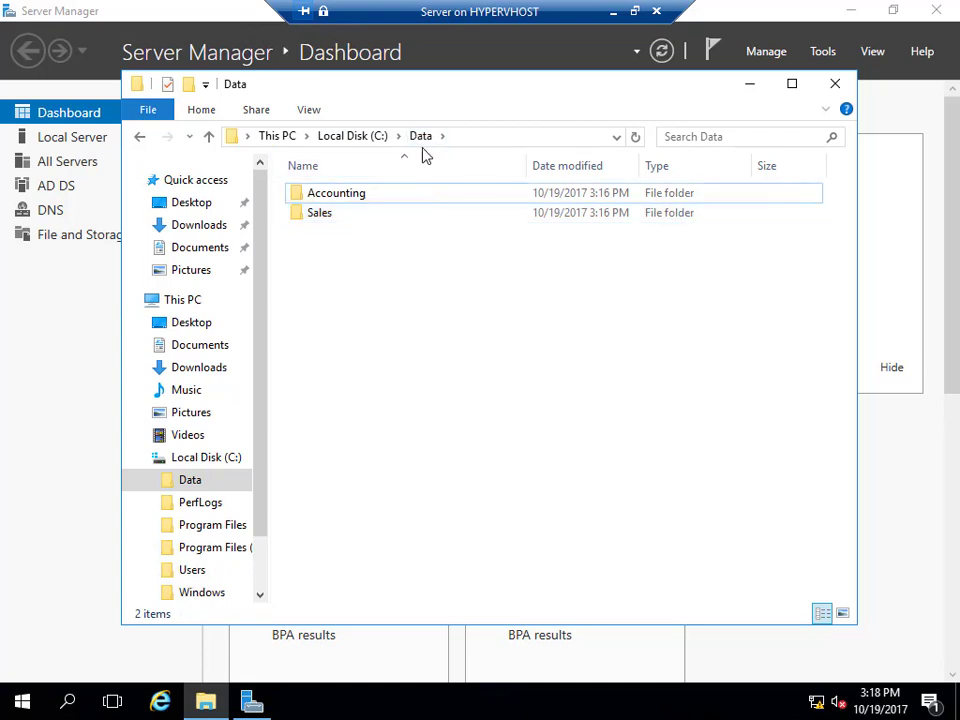
In a new File Explorer window, browse to \\server to view its shared folders.
click(206, 706)
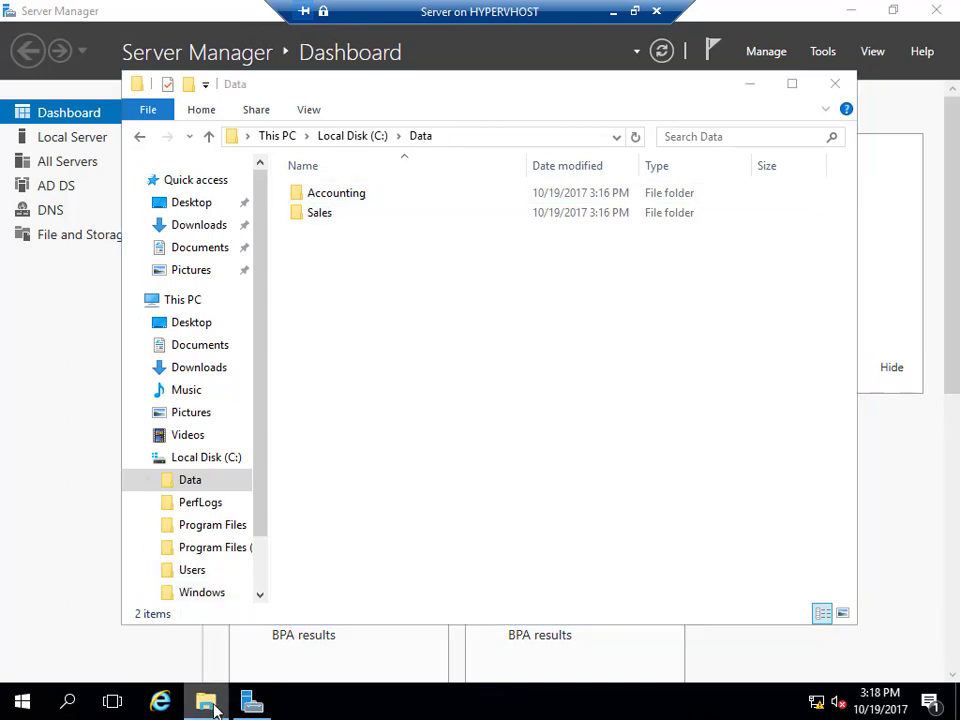
right_click(213, 707)
click(150, 602)
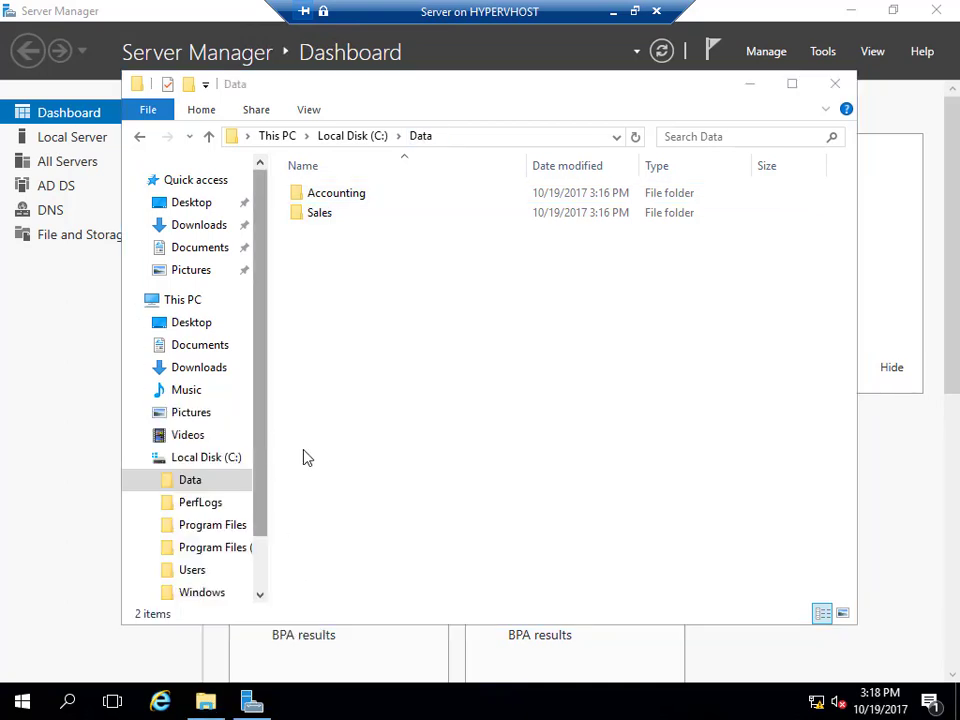
click(407, 161)
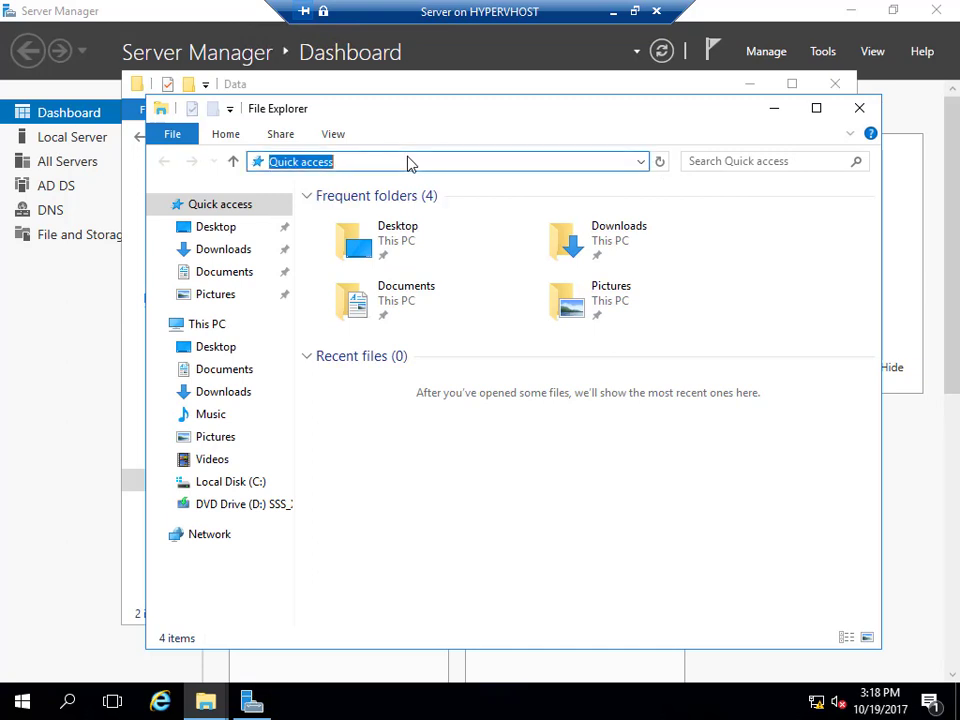
text(\\server)
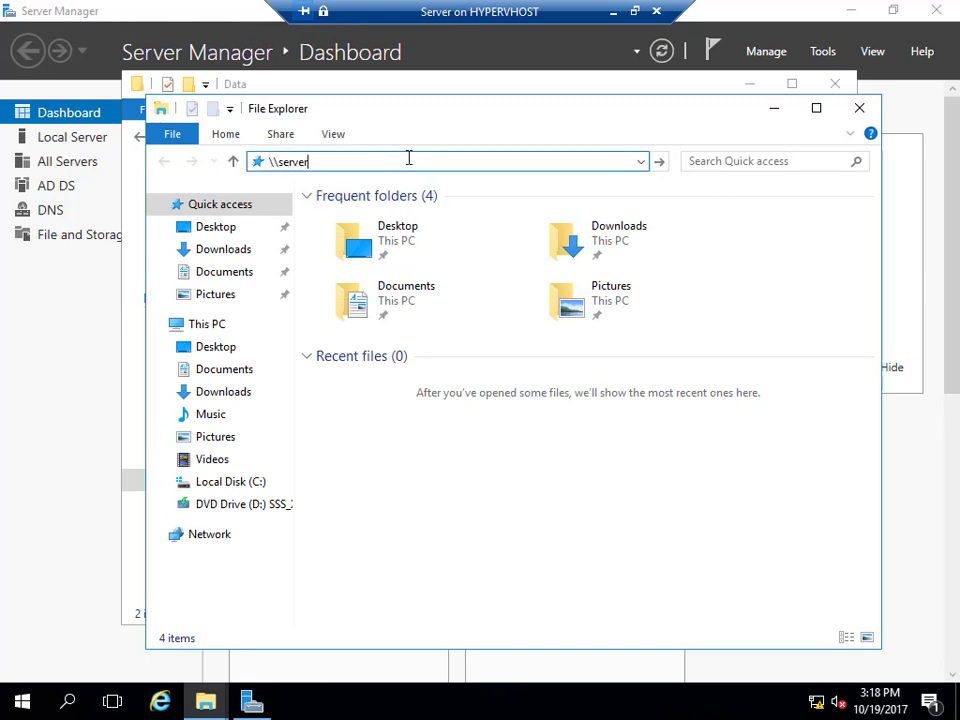
key(Return)
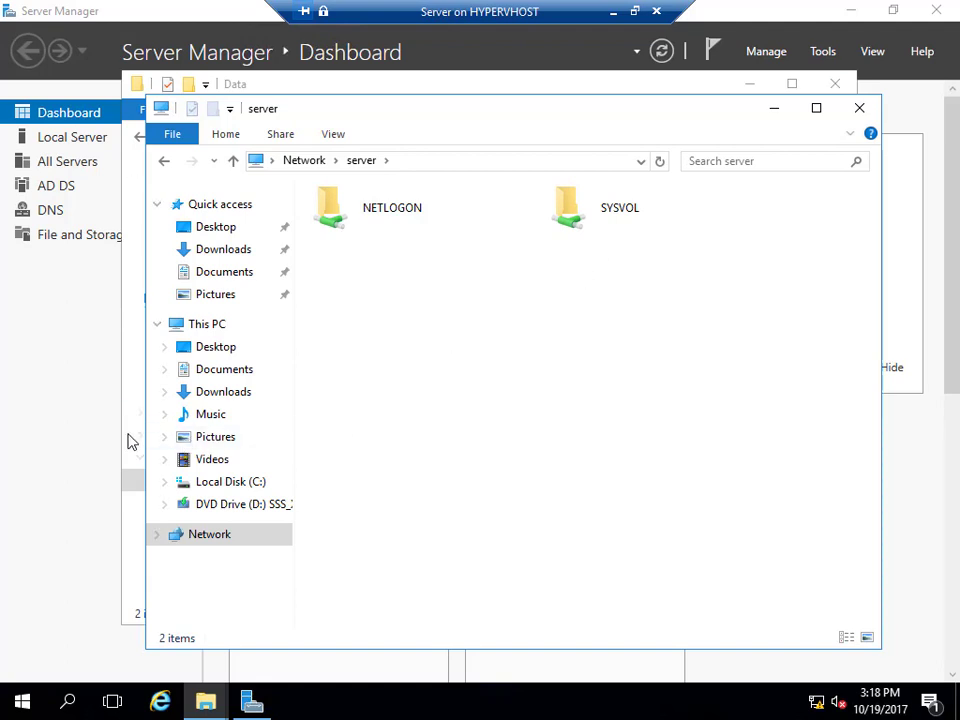
Locate the Data folder on Local Disk (C:) and bring up its Advanced Sharing settings.
click(140, 578)
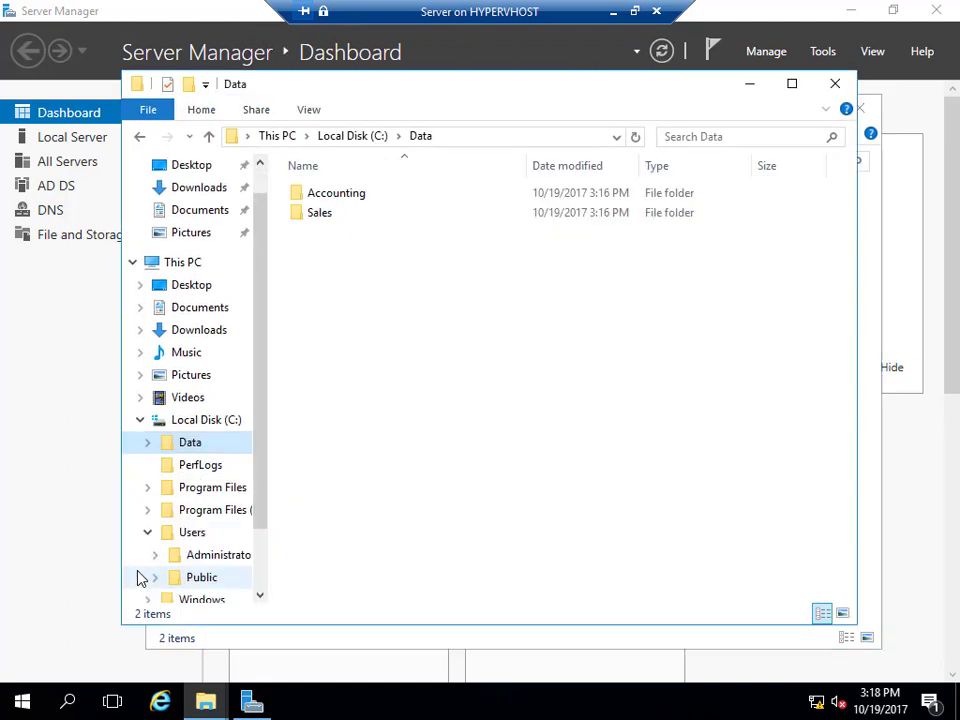
click(147, 533)
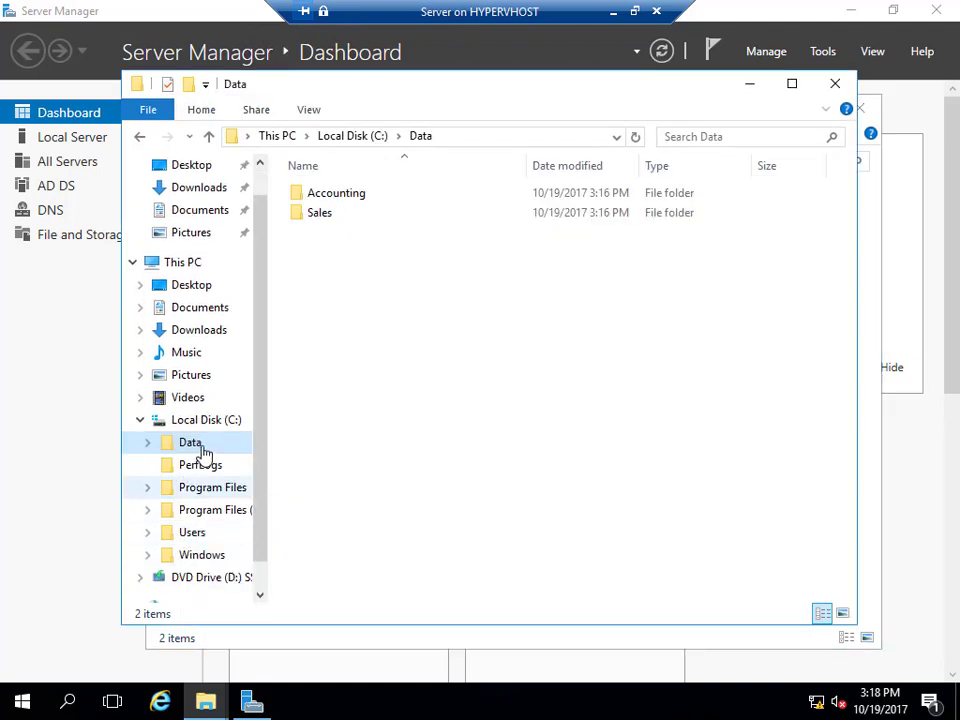
click(187, 422)
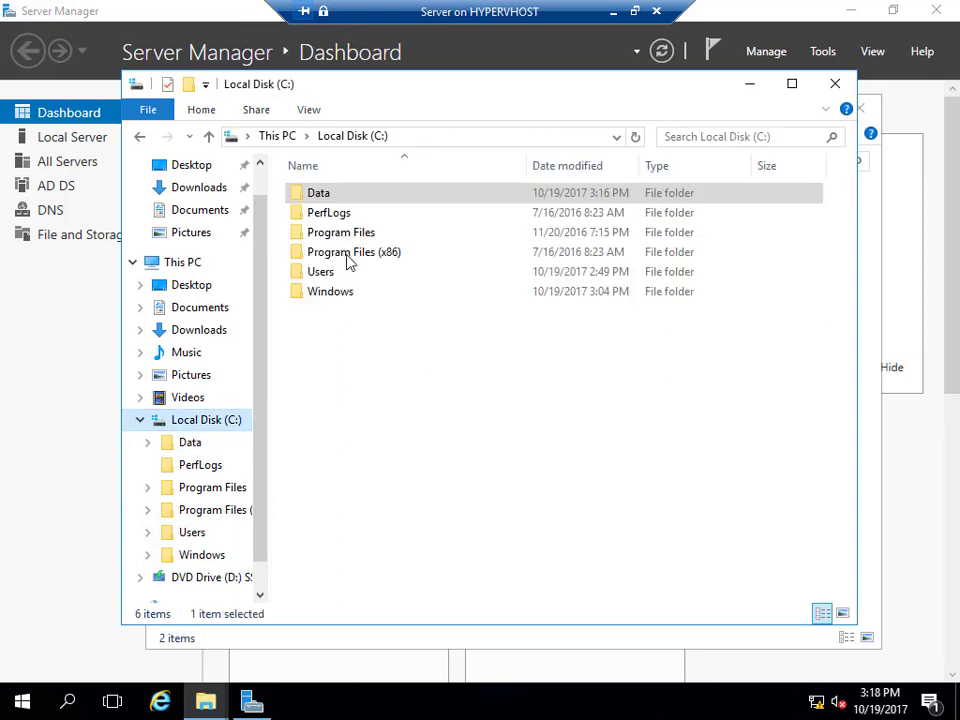
right_click(343, 198)
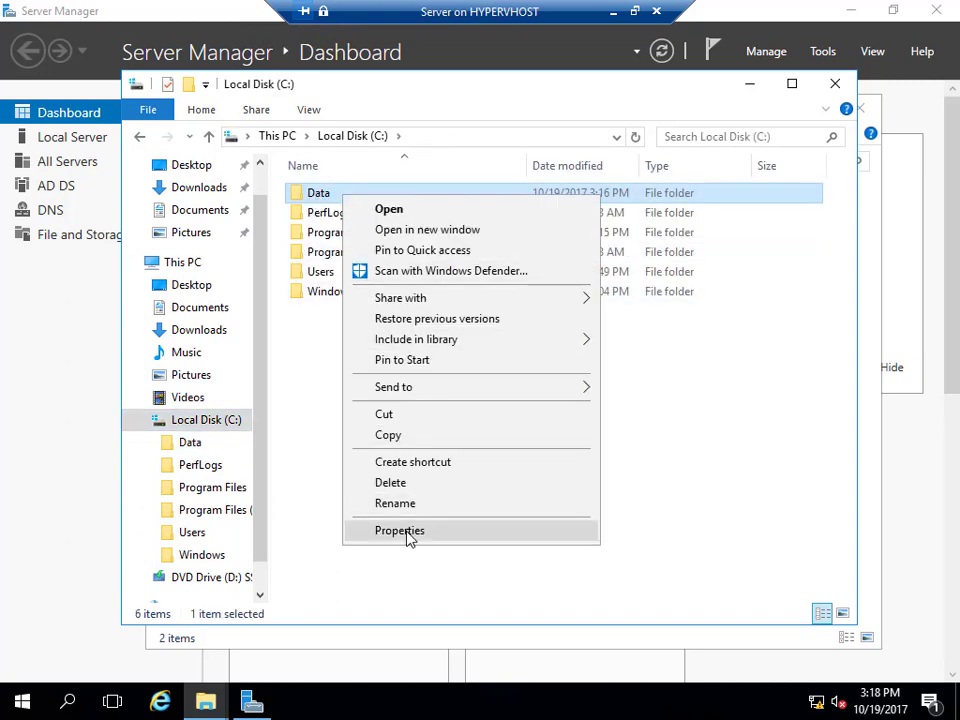
click(405, 533)
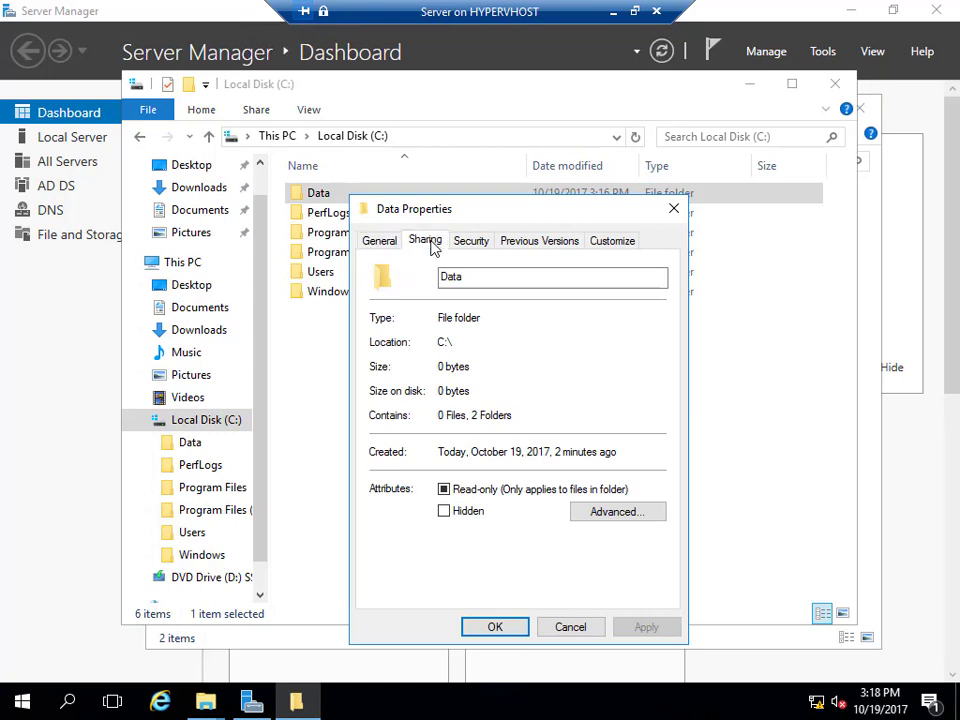
click(425, 241)
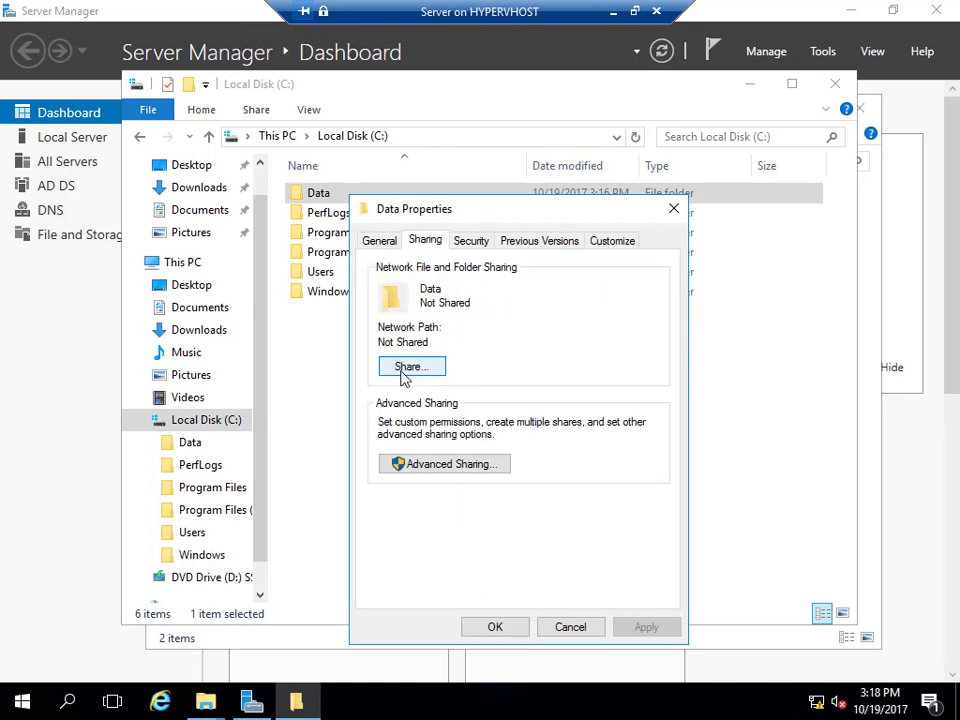
click(456, 466)
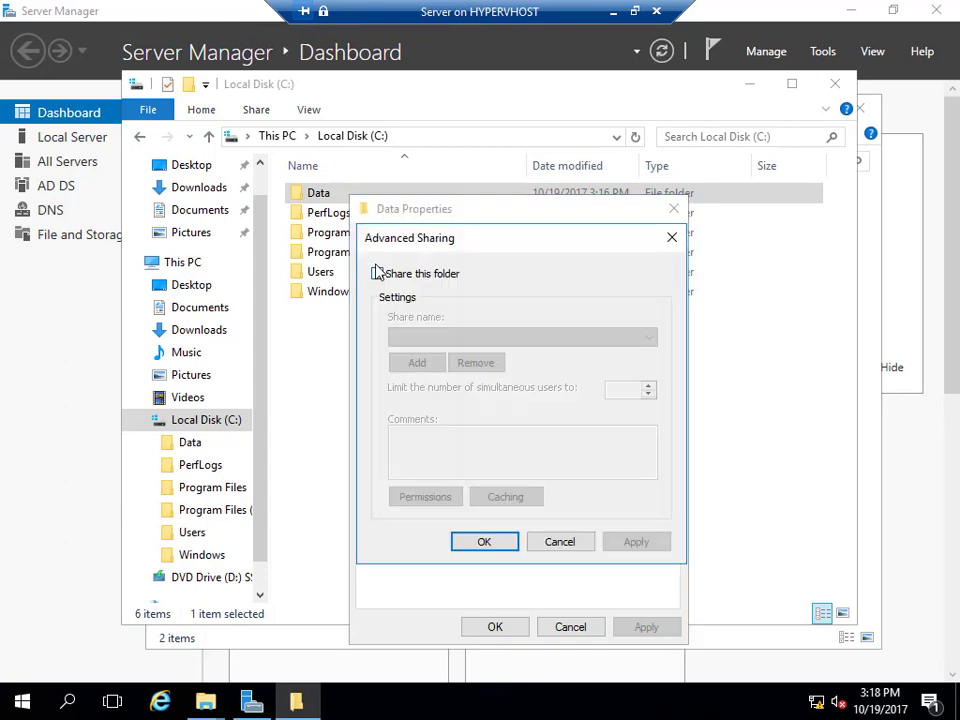
Share the folder as Data, allowing Everyone Change and Read permissions.
click(378, 274)
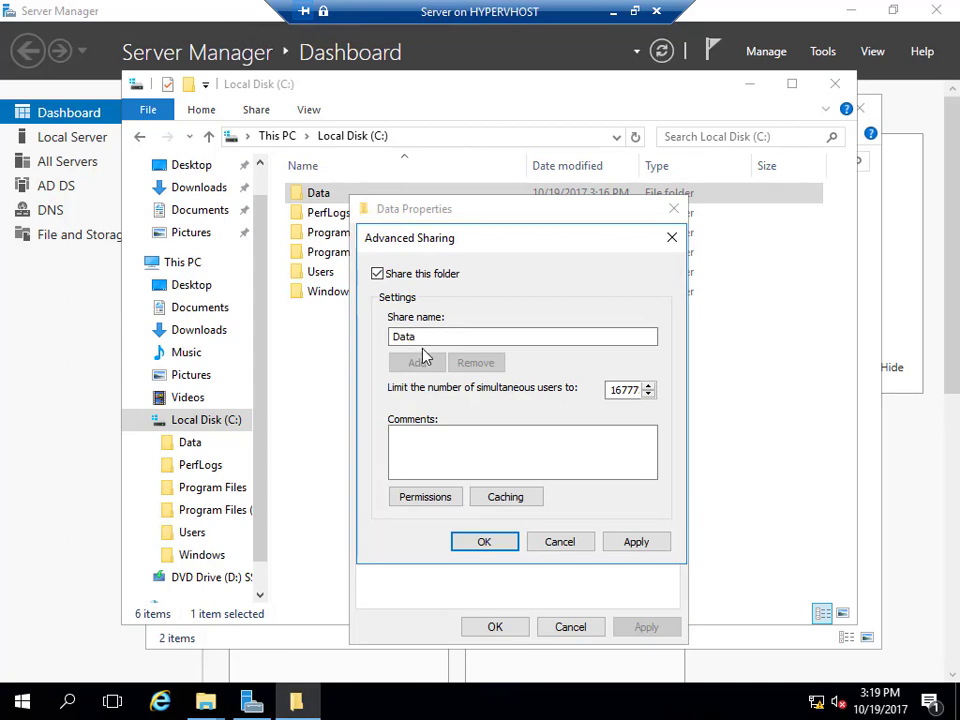
click(427, 499)
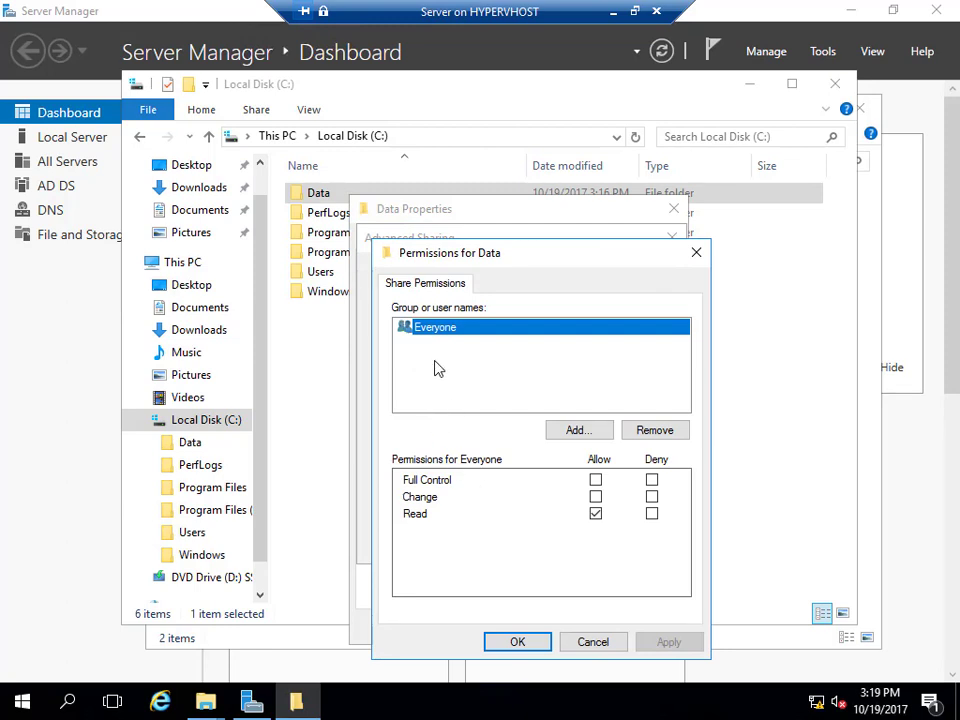
click(596, 497)
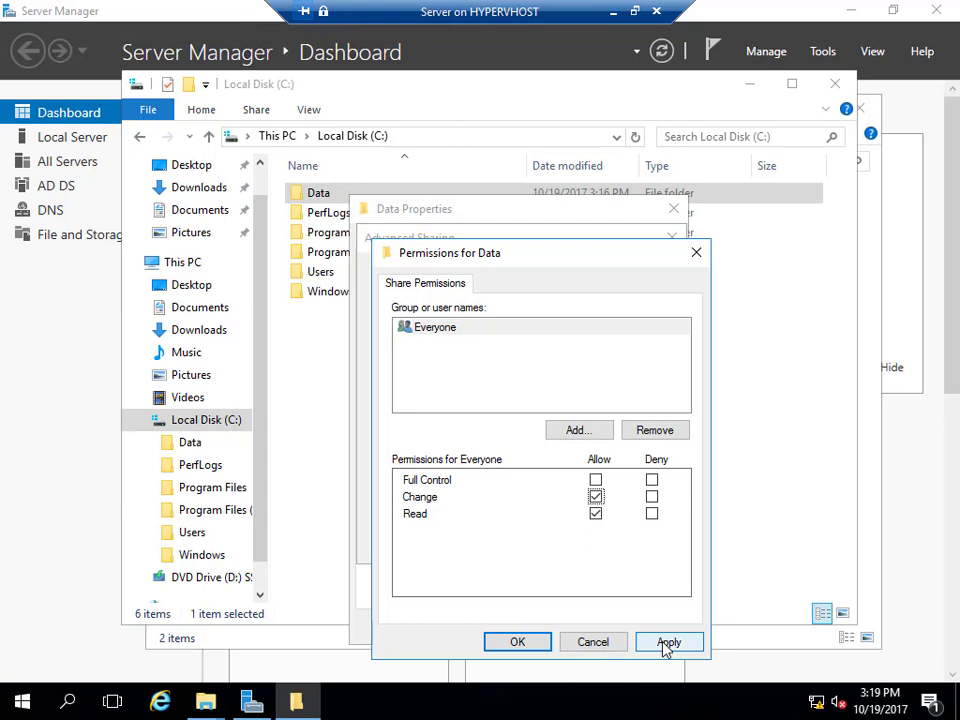
click(667, 645)
click(545, 647)
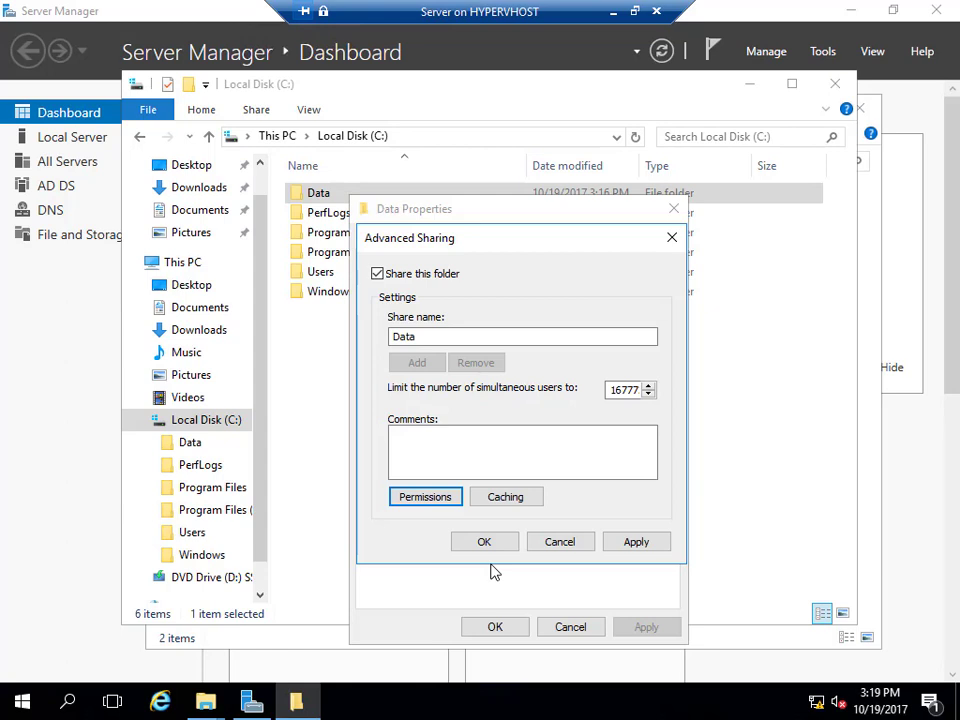
click(483, 544)
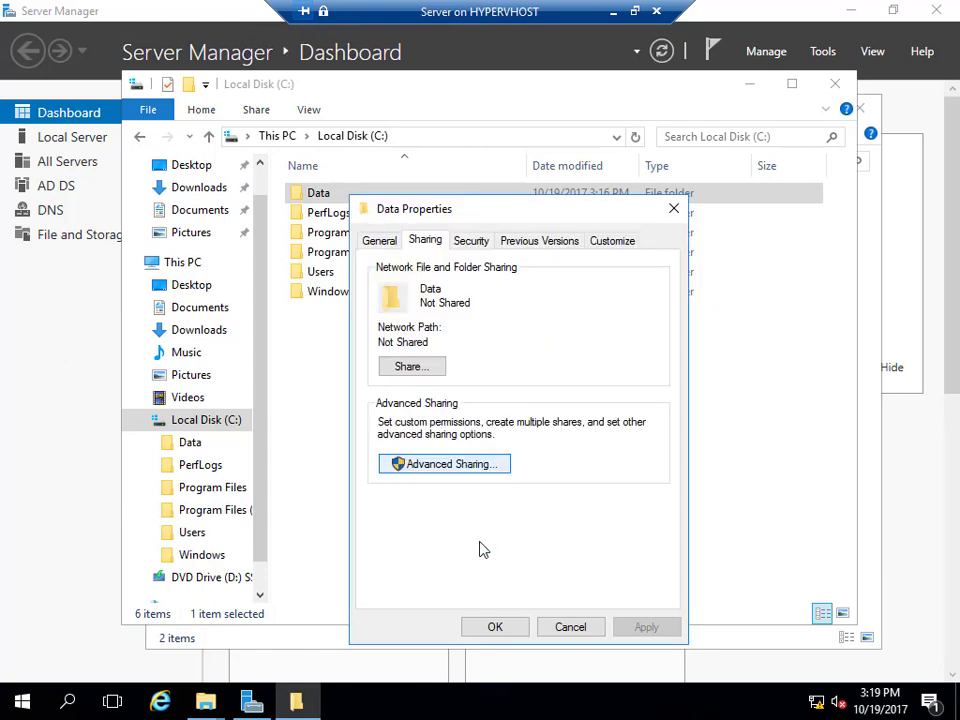
Review Users, Administrators, SYSTEM and CREATOR OWNER permissions on Data's Security tab, then close Properties.
click(467, 243)
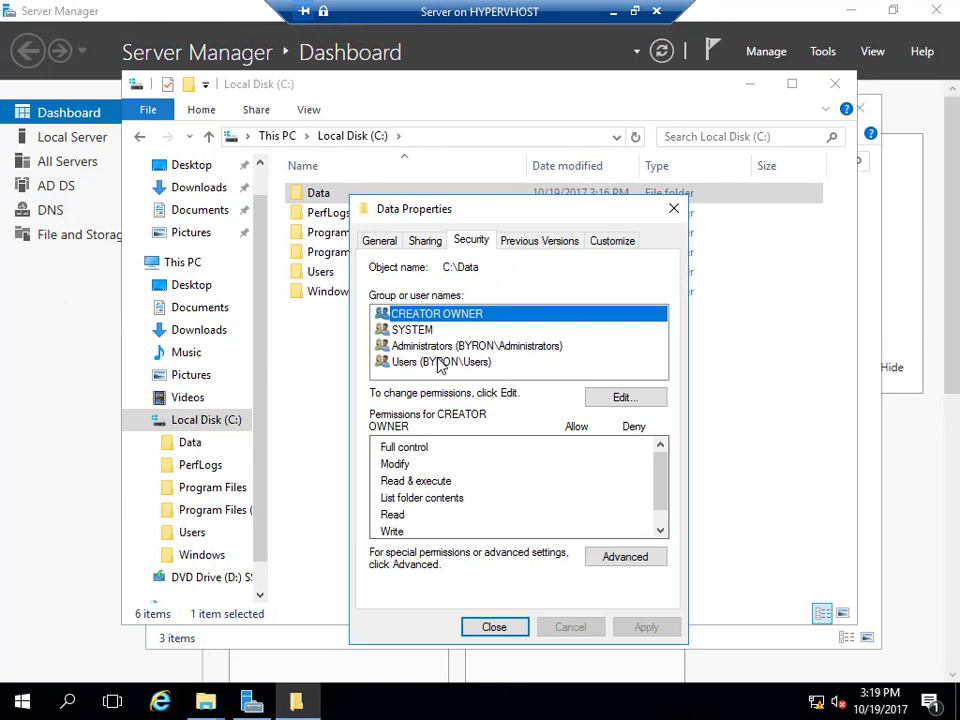
click(441, 364)
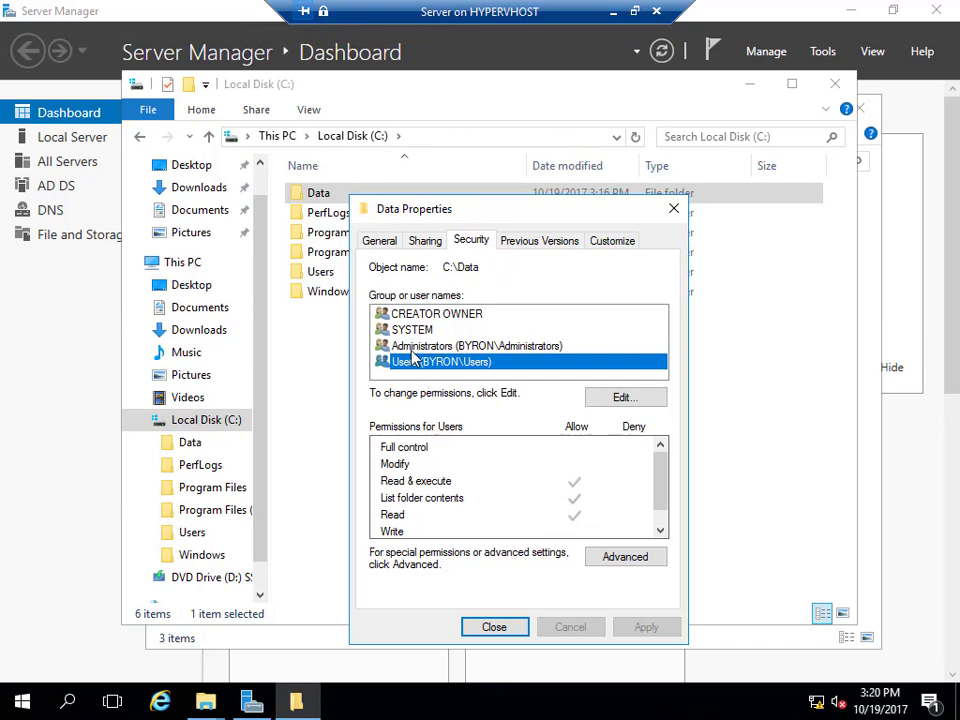
click(418, 346)
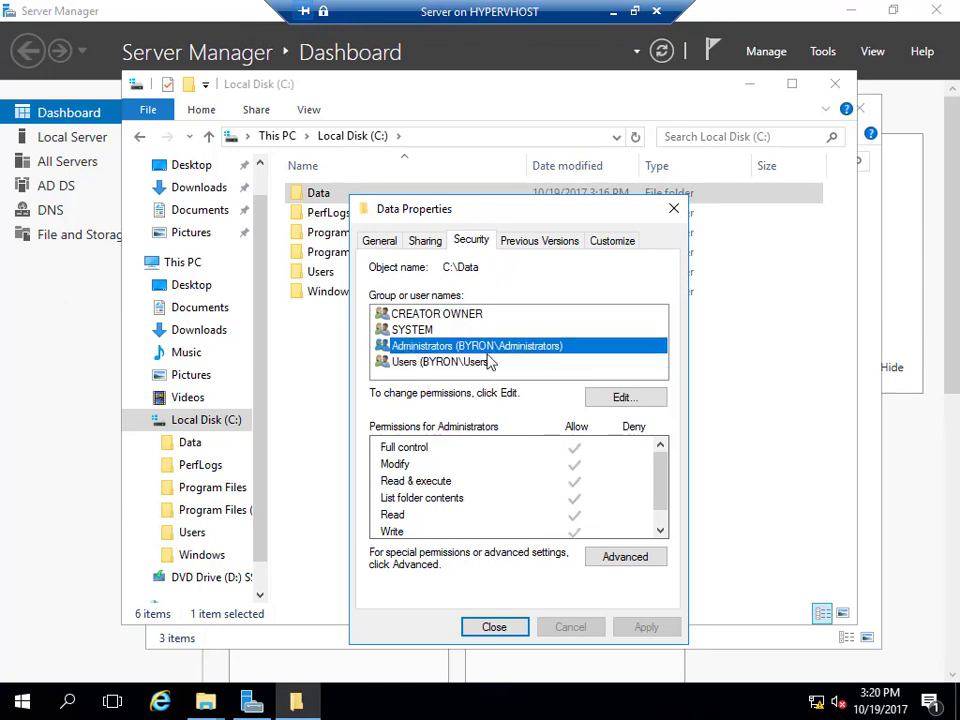
click(420, 330)
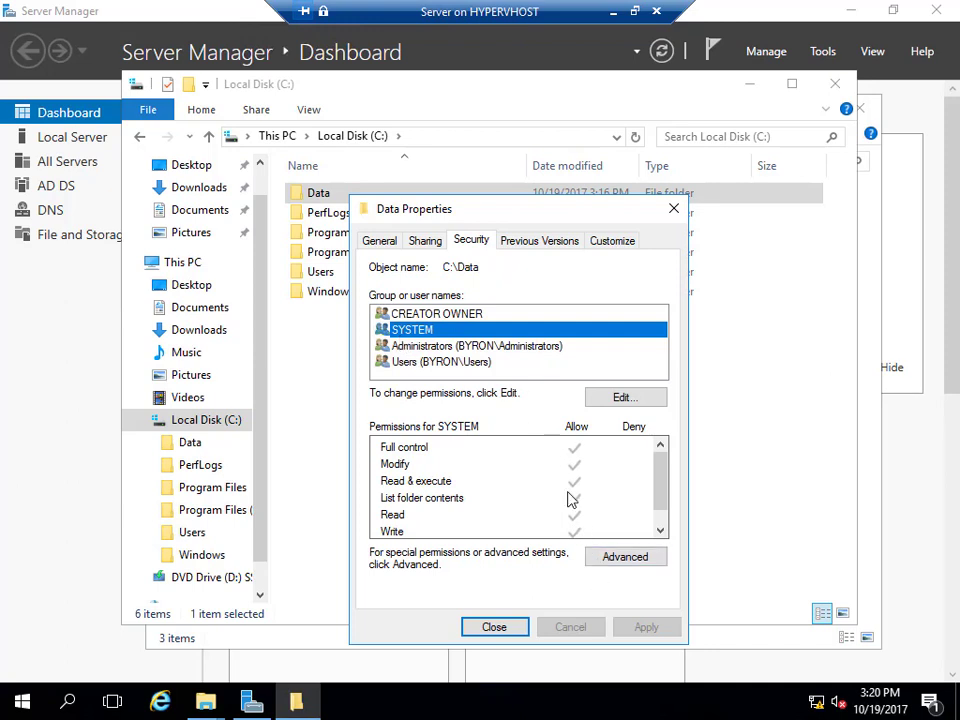
click(490, 314)
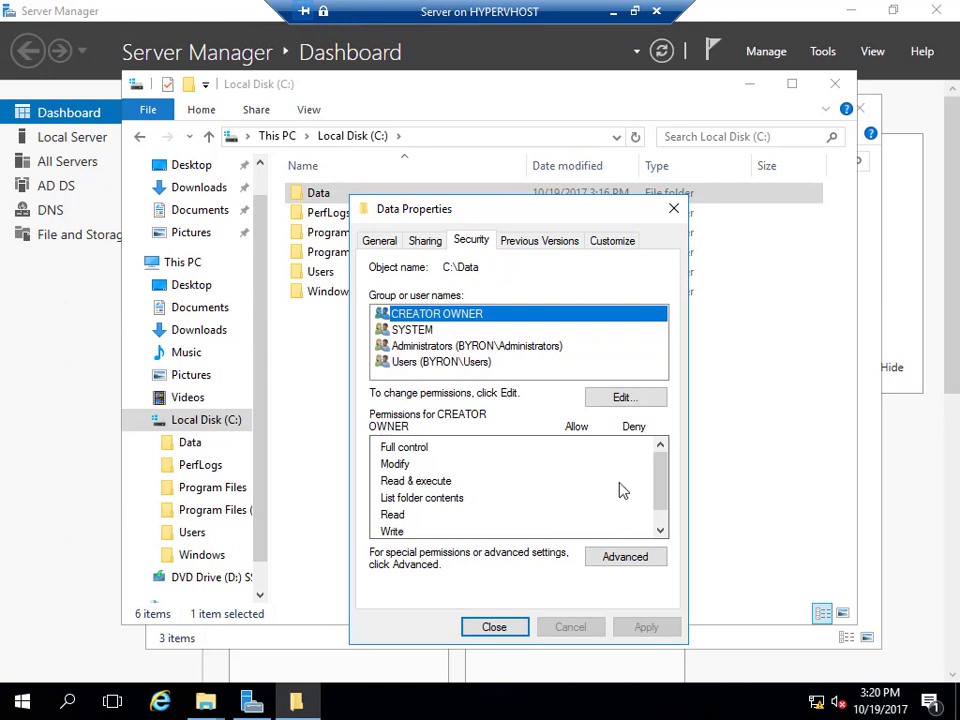
drag(666, 495, 660, 461)
click(497, 627)
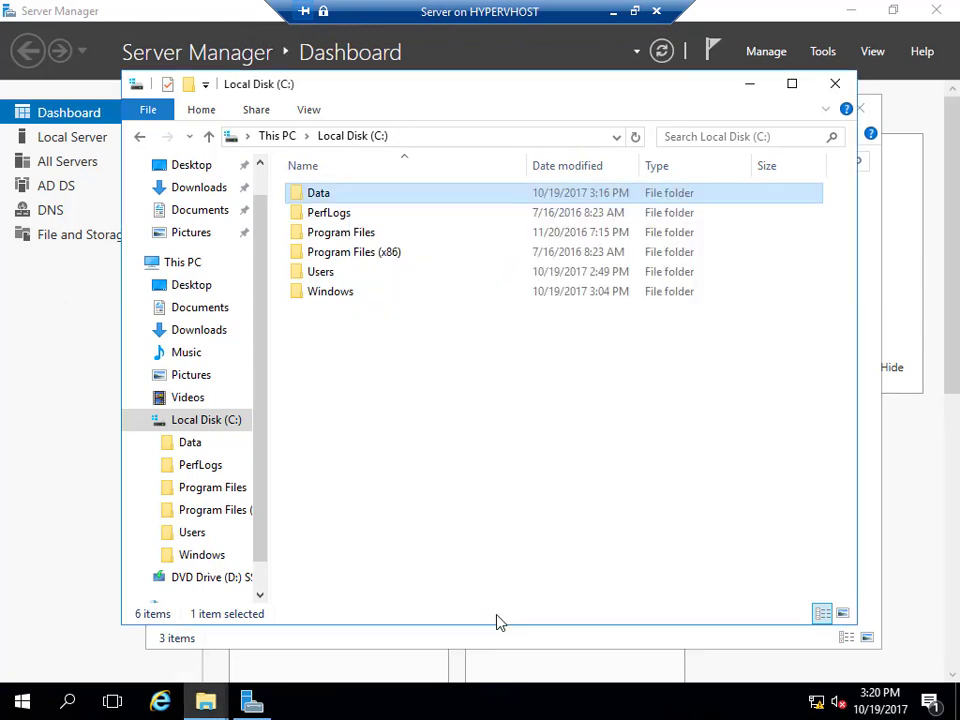
Open the Data folder and view the Sales subfolder's security permissions.
double_click(318, 195)
click(326, 215)
right_click(331, 220)
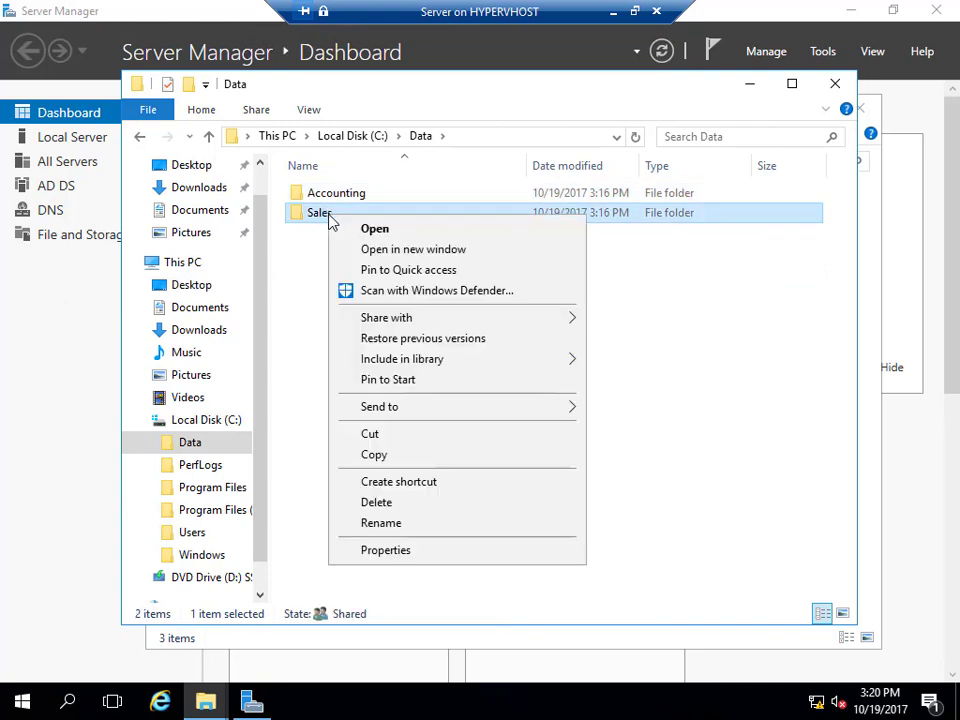
click(379, 552)
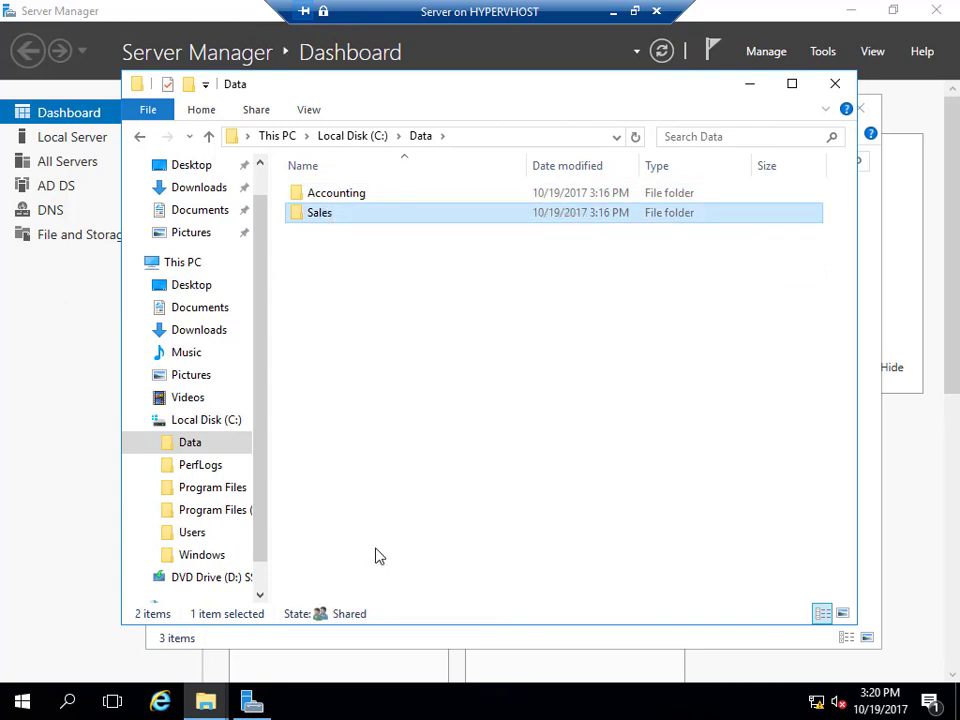
click(467, 262)
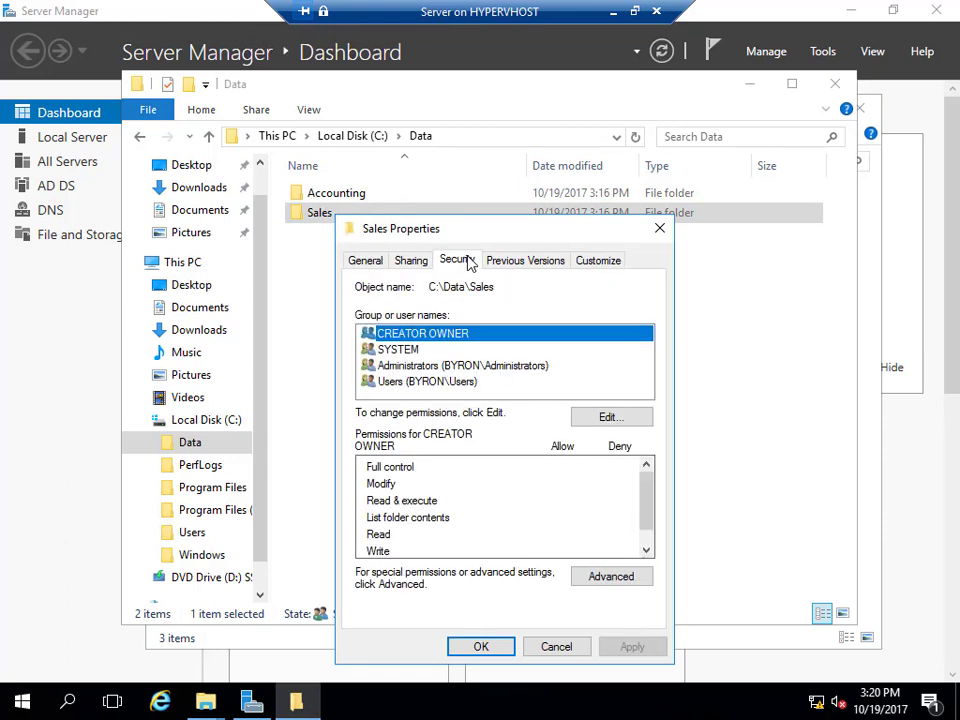
Inspect Users, Administrators, SYSTEM and CREATOR OWNER permissions on Sales, then open Advanced Security Settings.
click(418, 383)
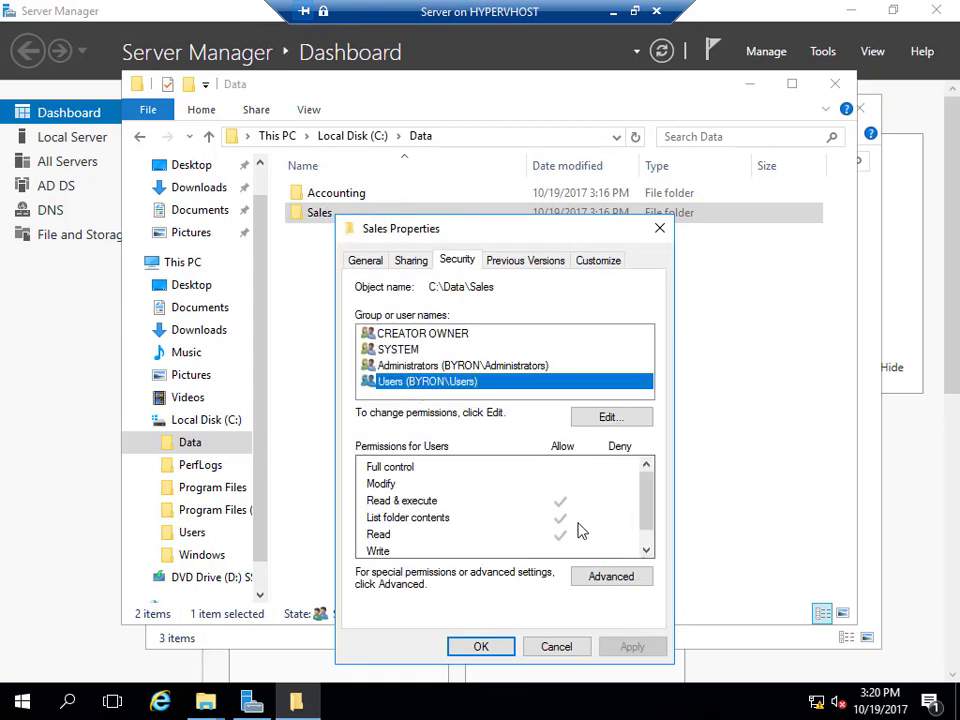
click(513, 367)
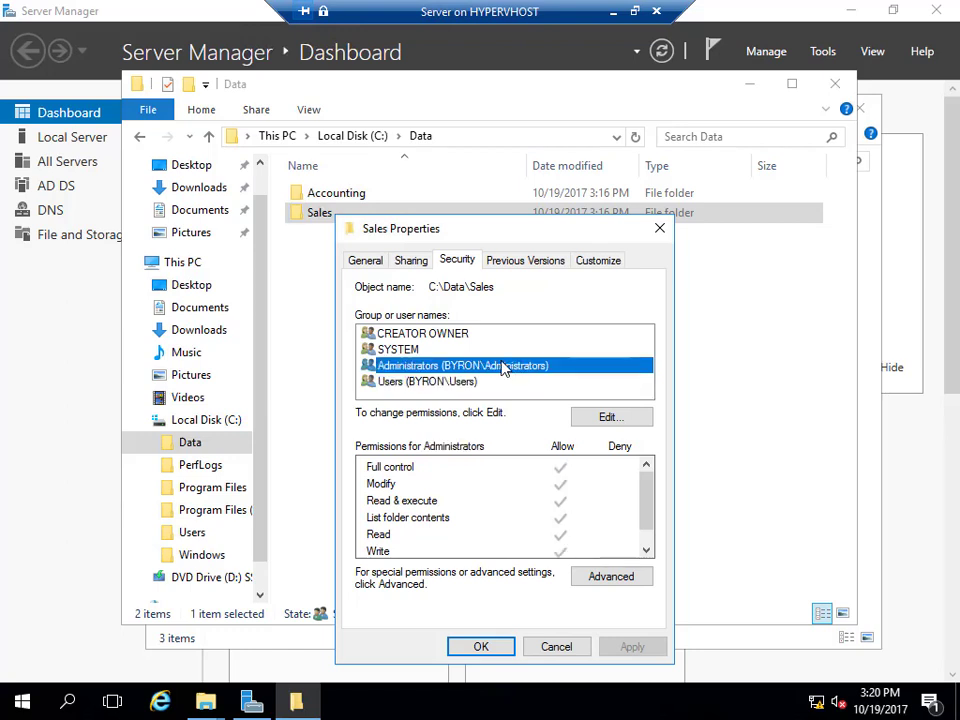
click(418, 349)
click(425, 336)
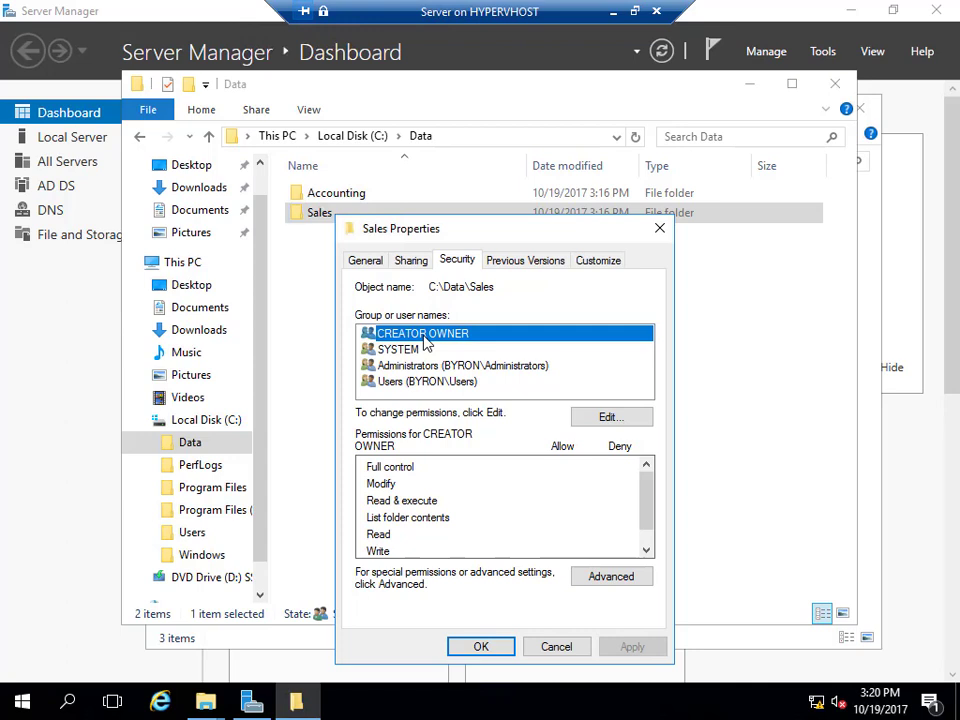
click(425, 381)
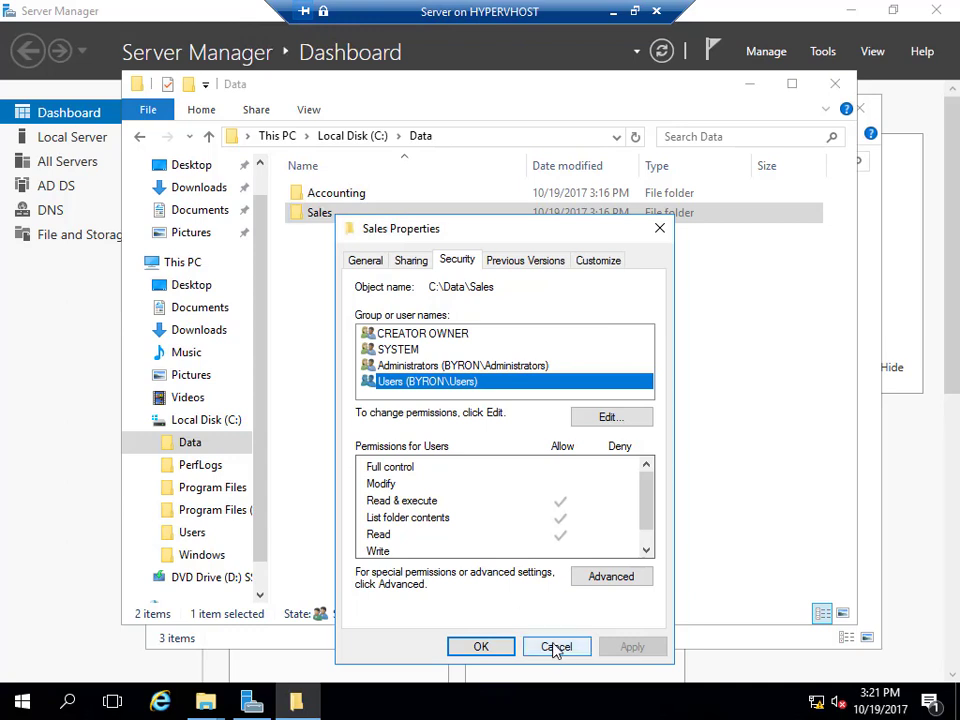
click(597, 578)
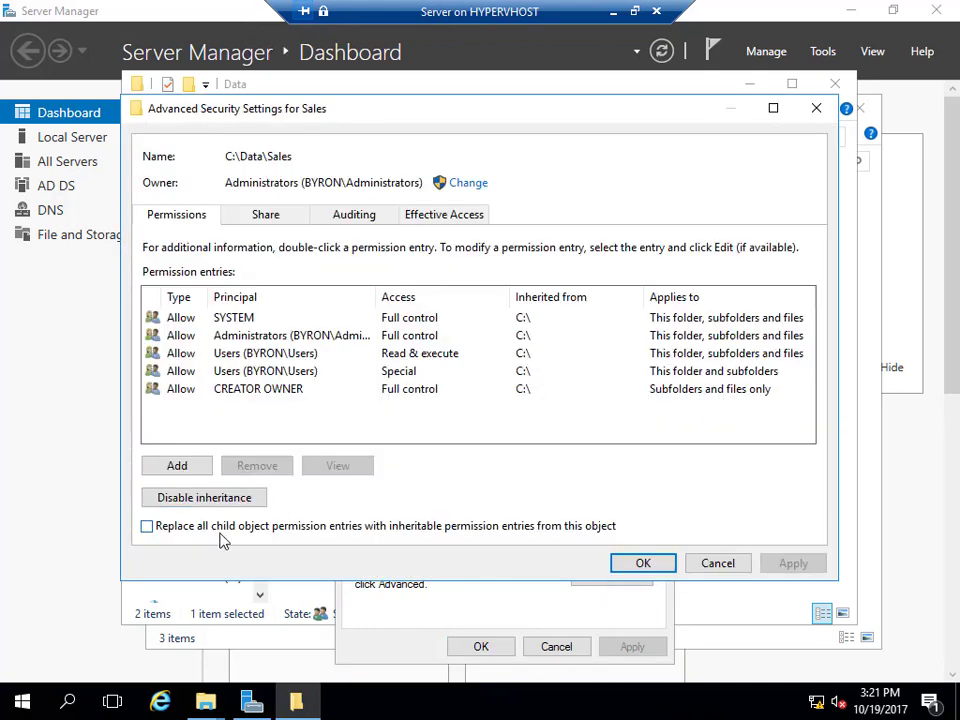
Disable inheritance on Sales, removing all inherited entries, and grant Administrators Full control.
click(172, 499)
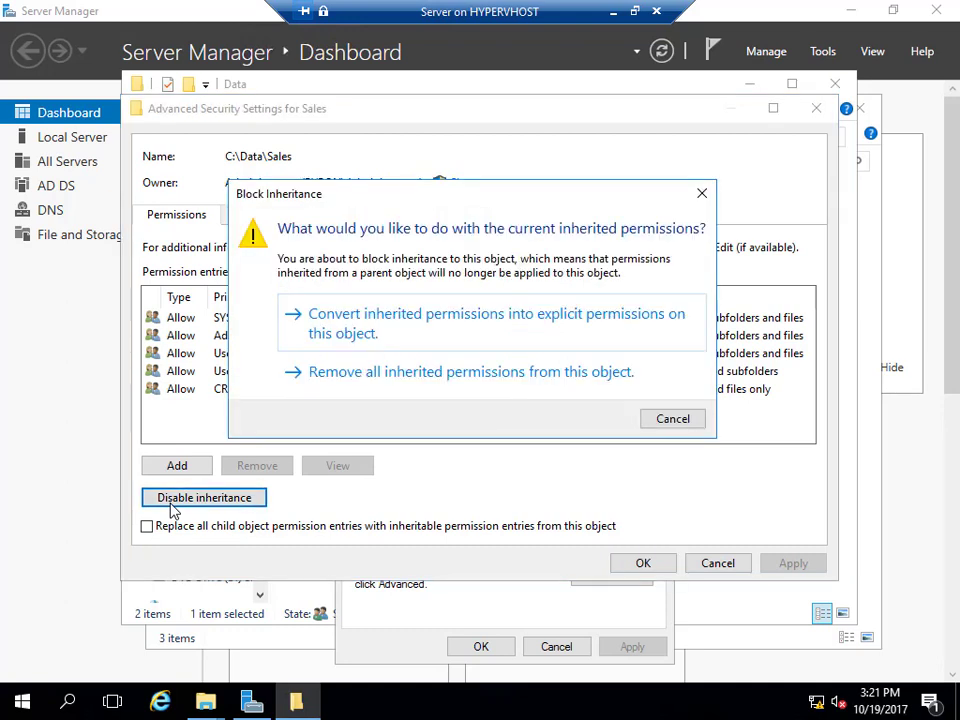
click(452, 372)
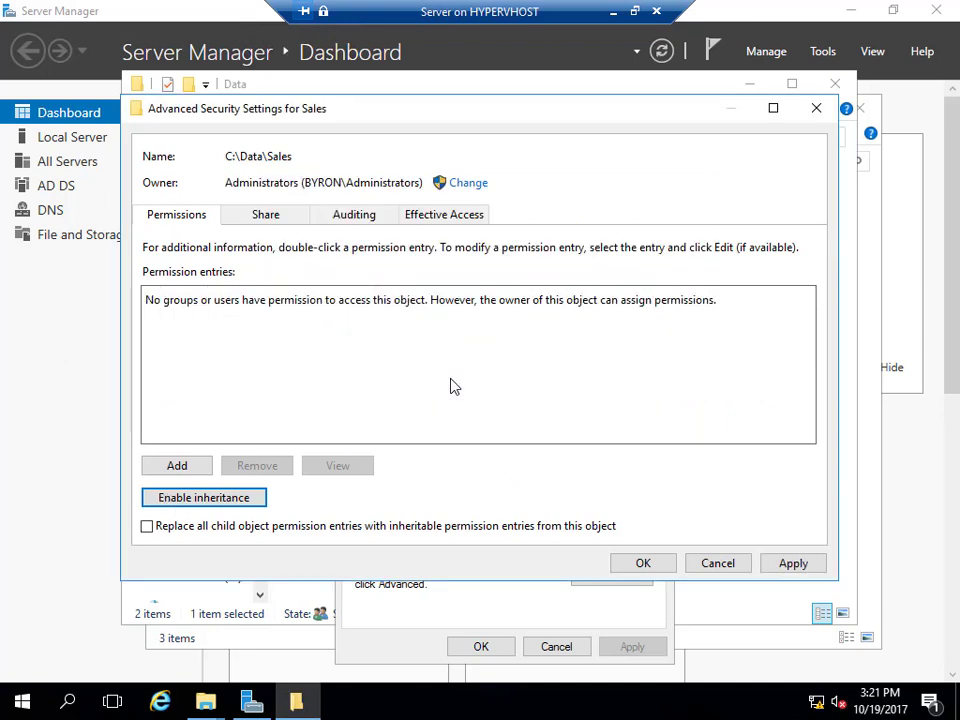
click(168, 468)
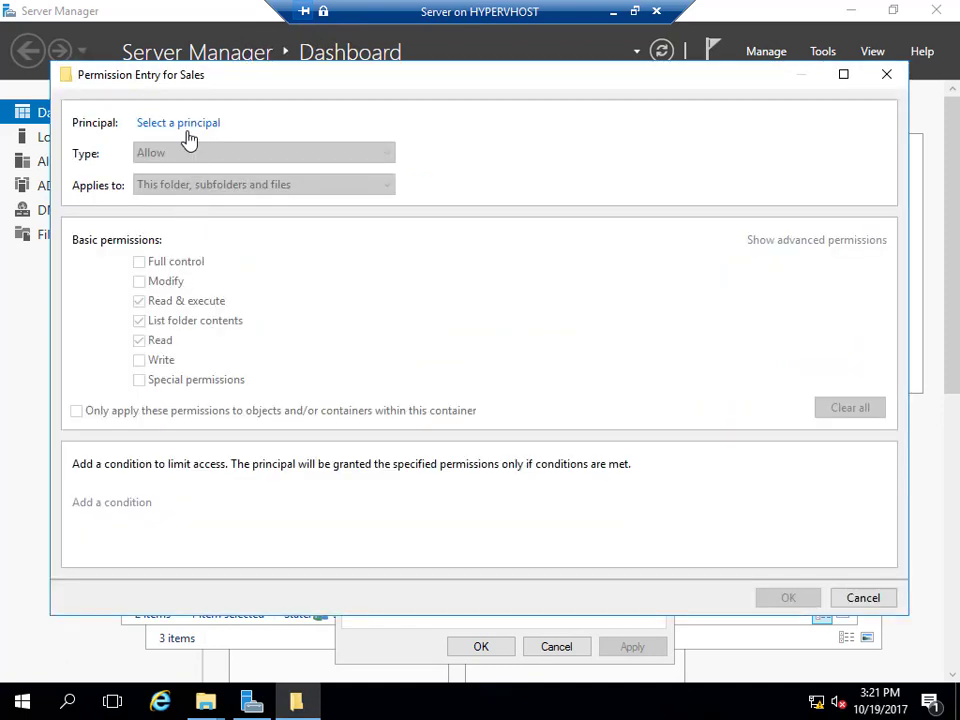
click(187, 128)
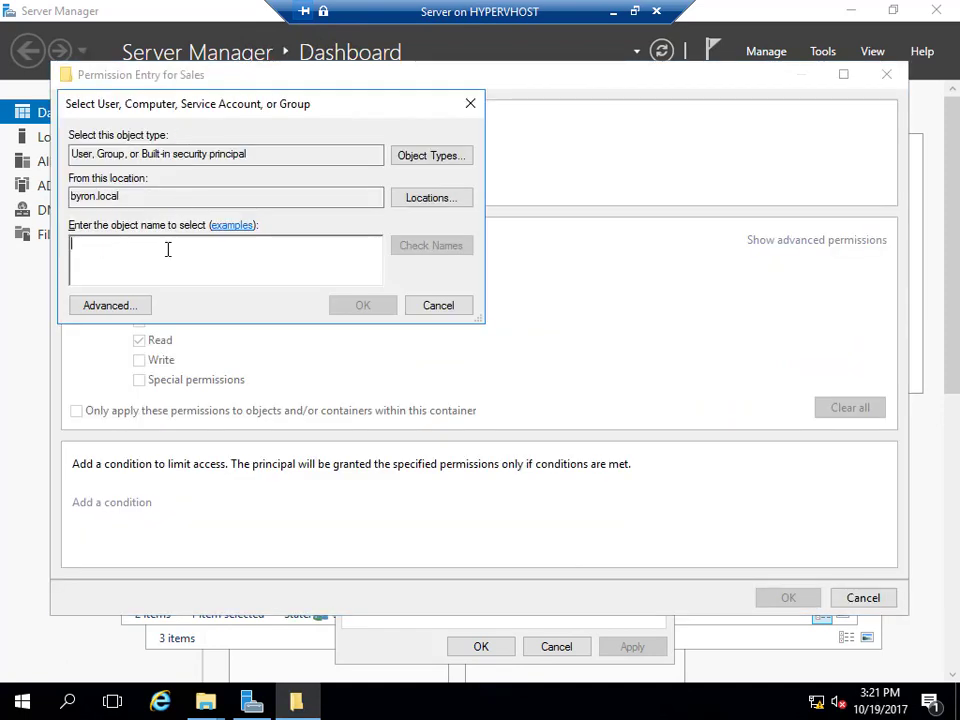
text(admin)
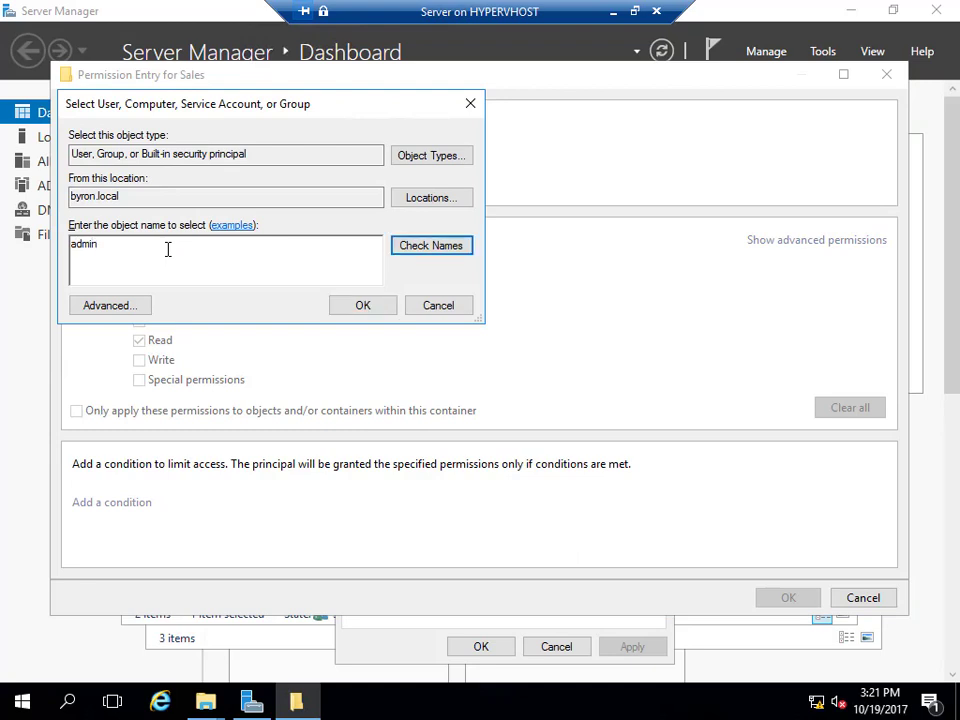
click(439, 248)
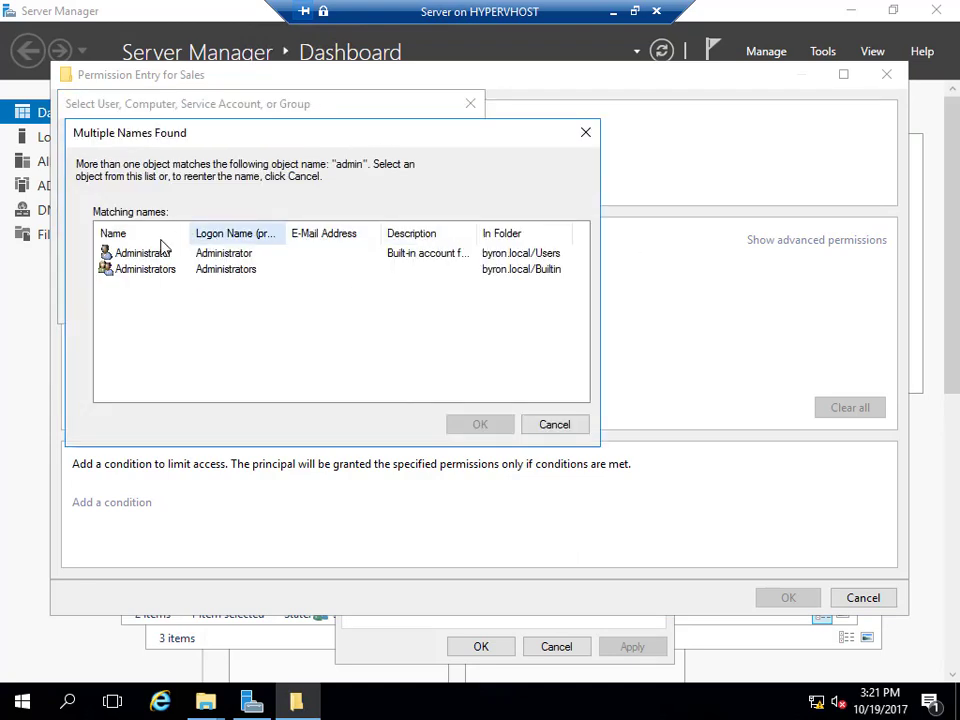
click(144, 271)
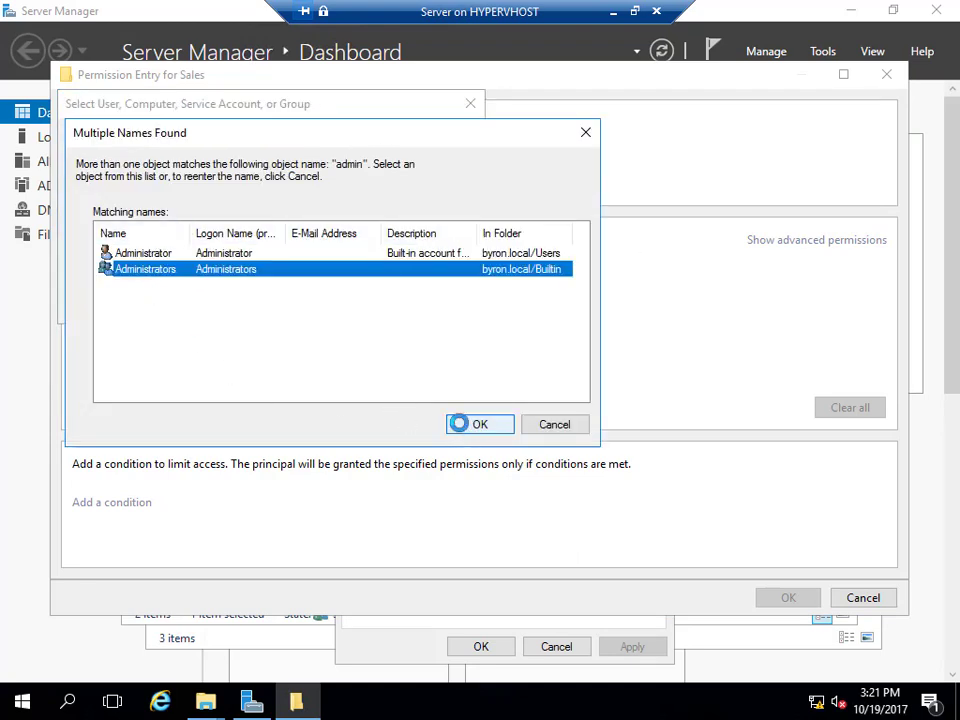
click(478, 425)
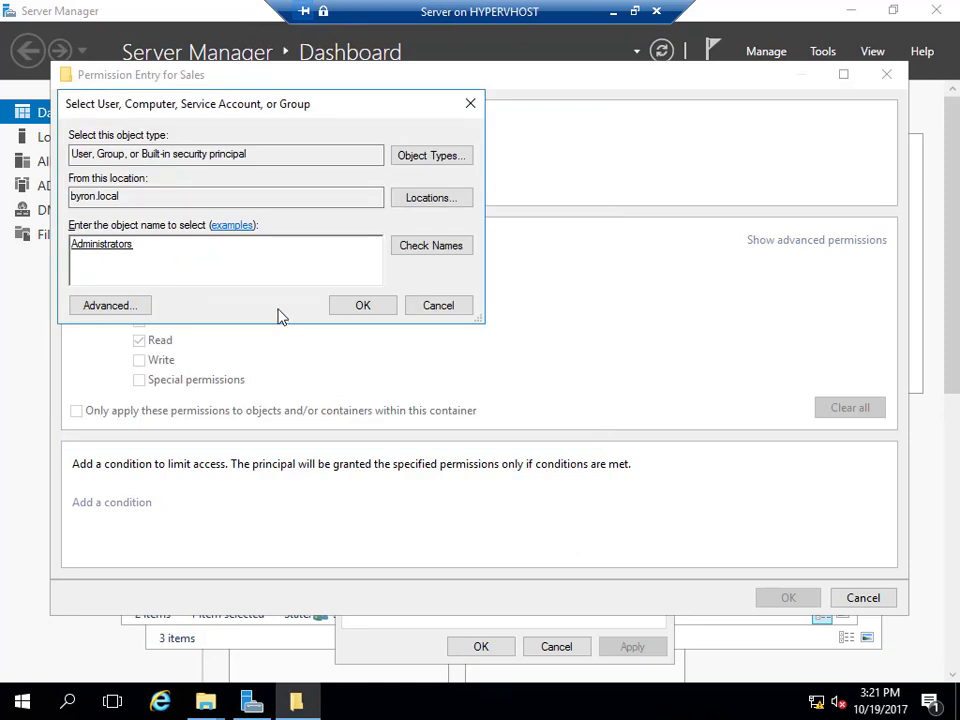
click(353, 312)
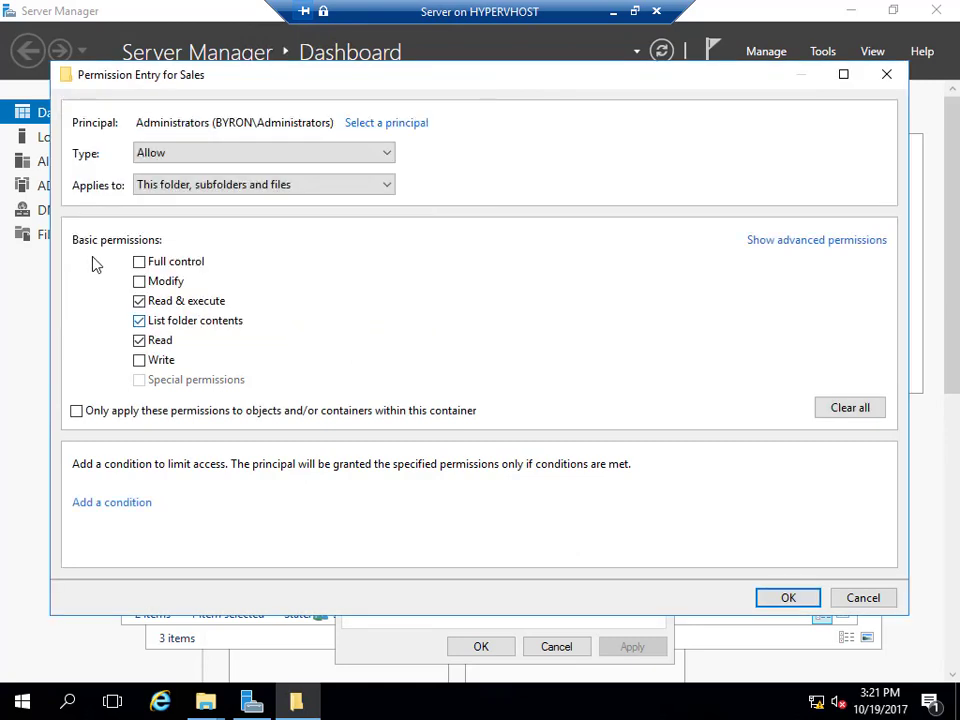
click(139, 281)
click(781, 600)
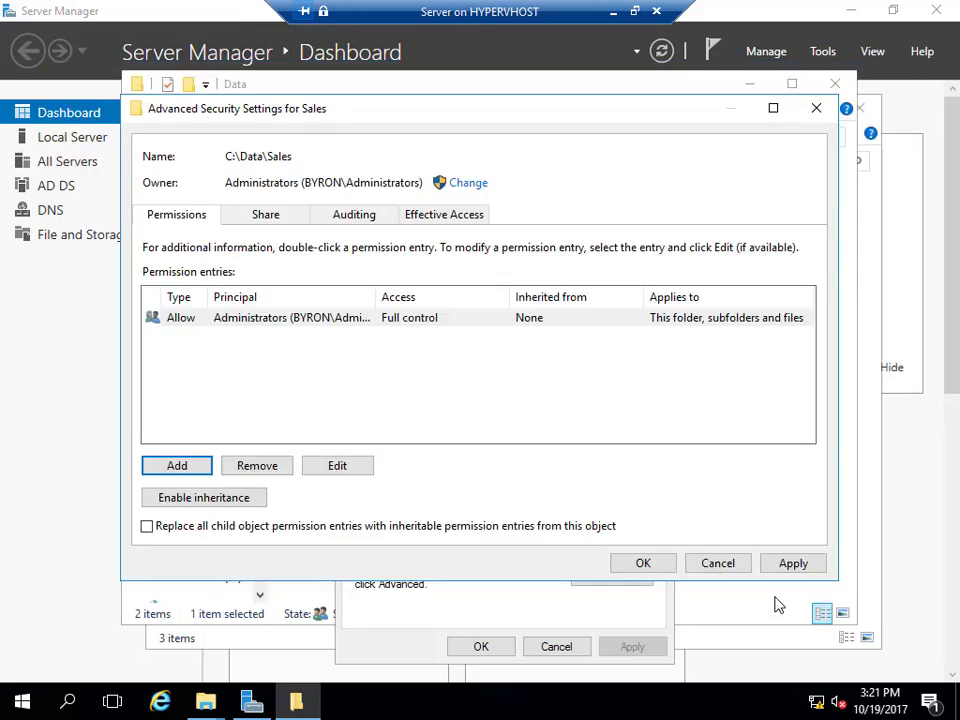
Add a BYRON\Sales entry allowed Modify on the Sales folder, subfolders and files.
click(183, 470)
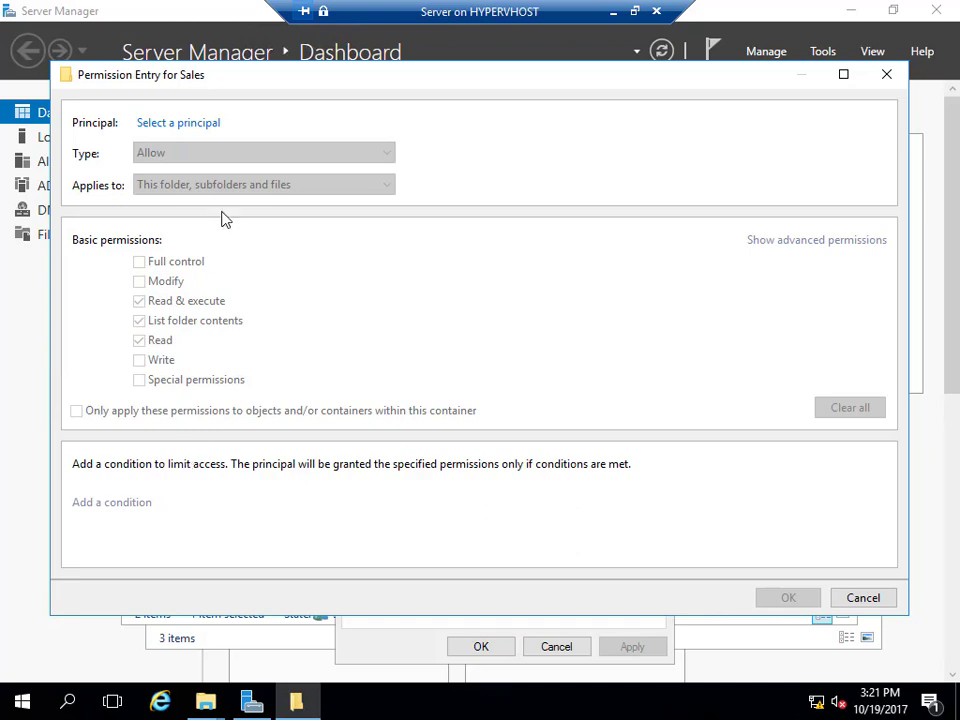
click(180, 124)
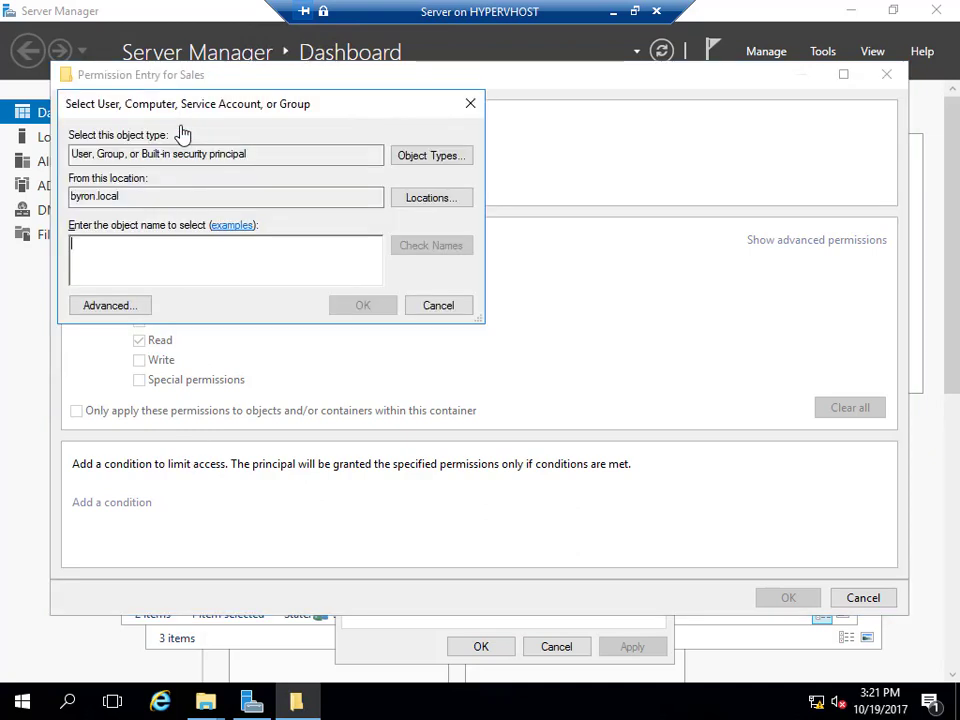
text(sales)
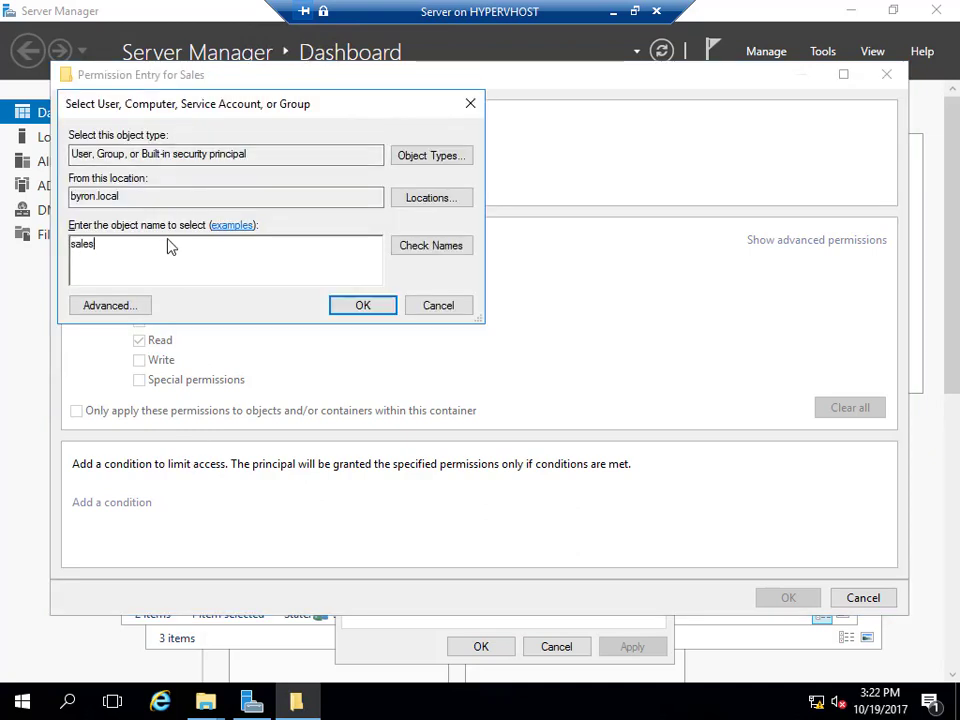
click(407, 250)
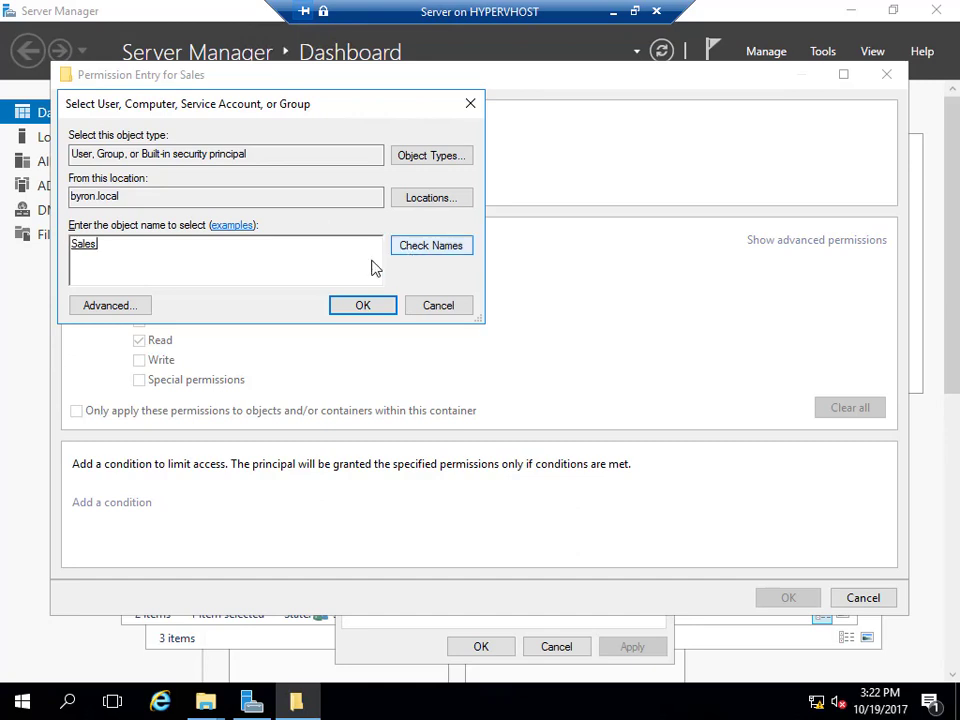
click(338, 310)
click(139, 281)
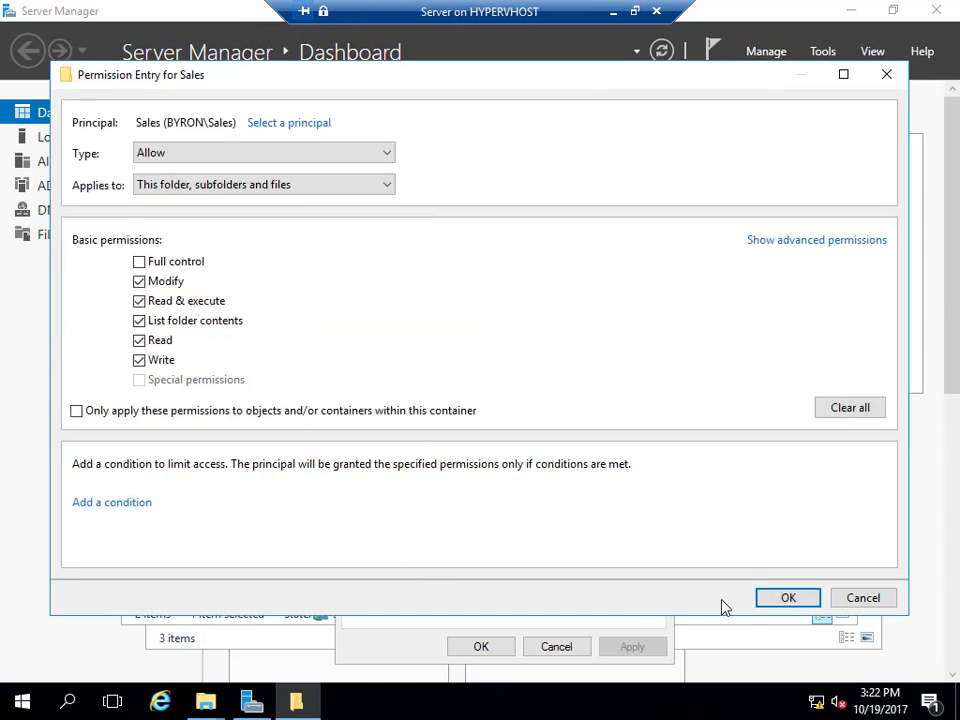
click(786, 600)
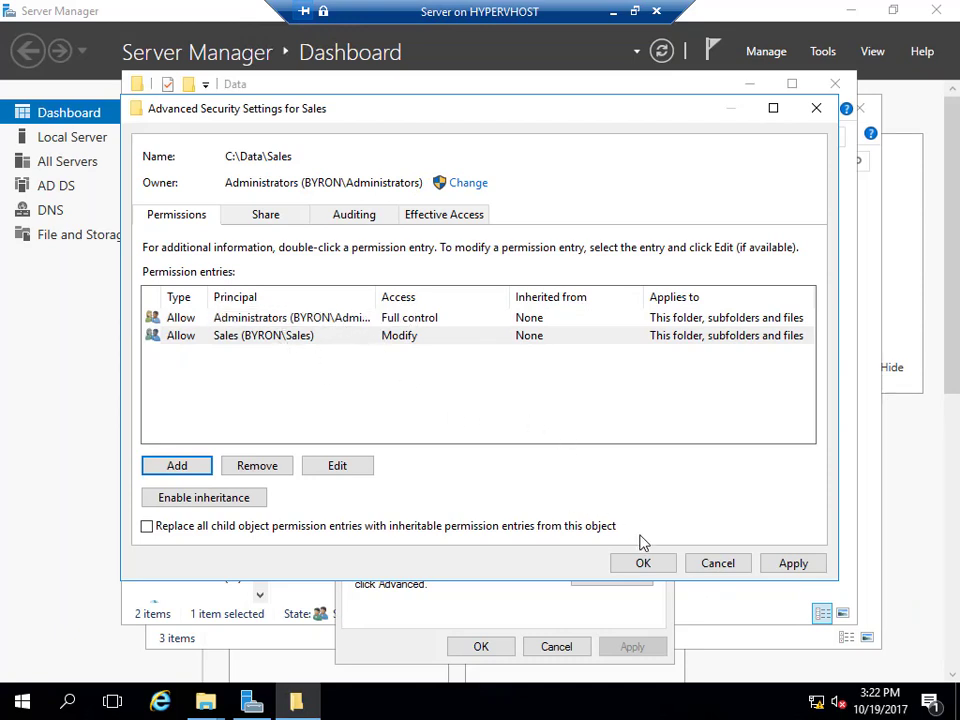
click(656, 572)
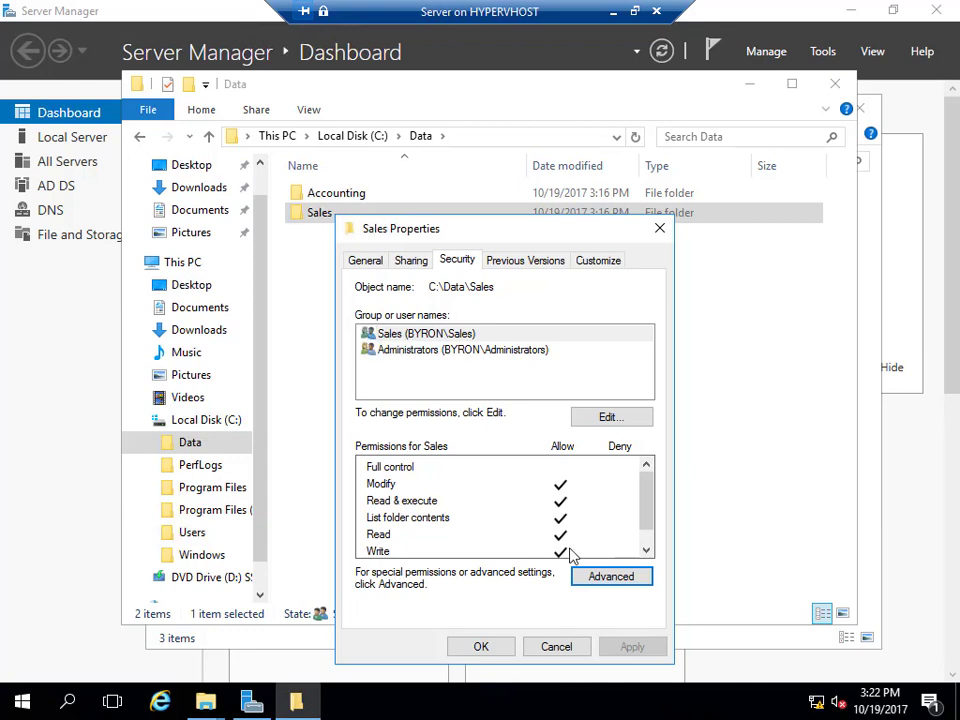
click(414, 356)
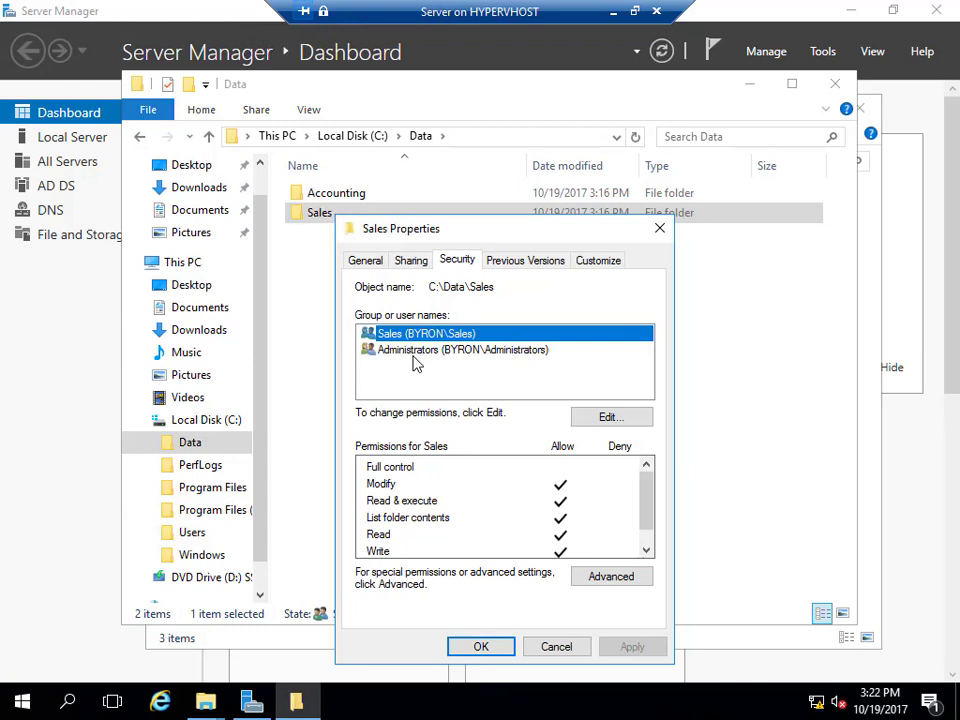
click(413, 356)
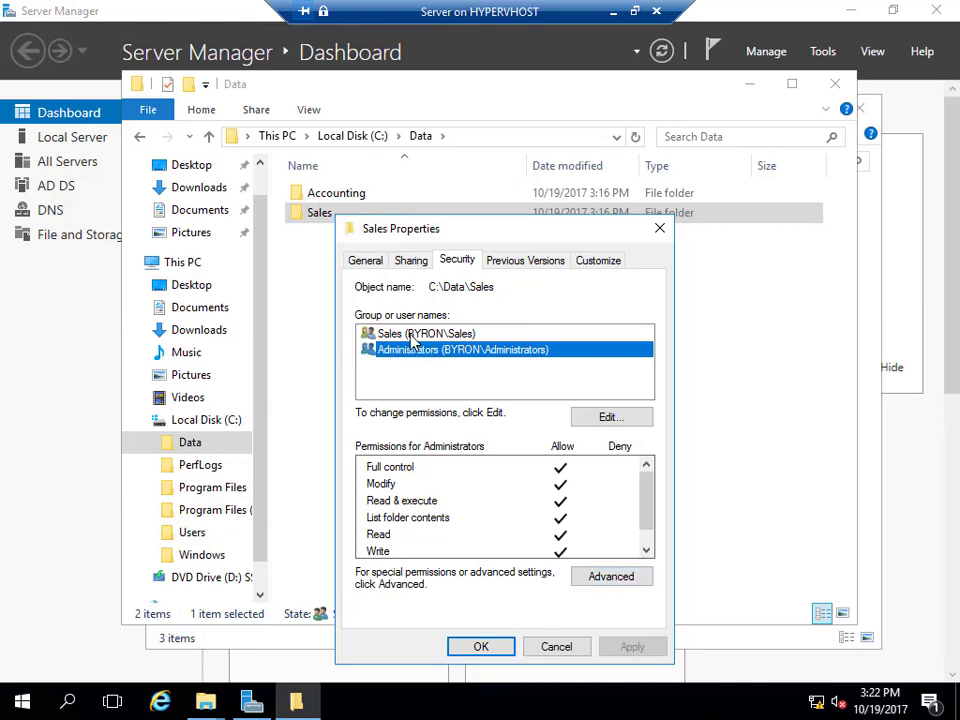
click(611, 577)
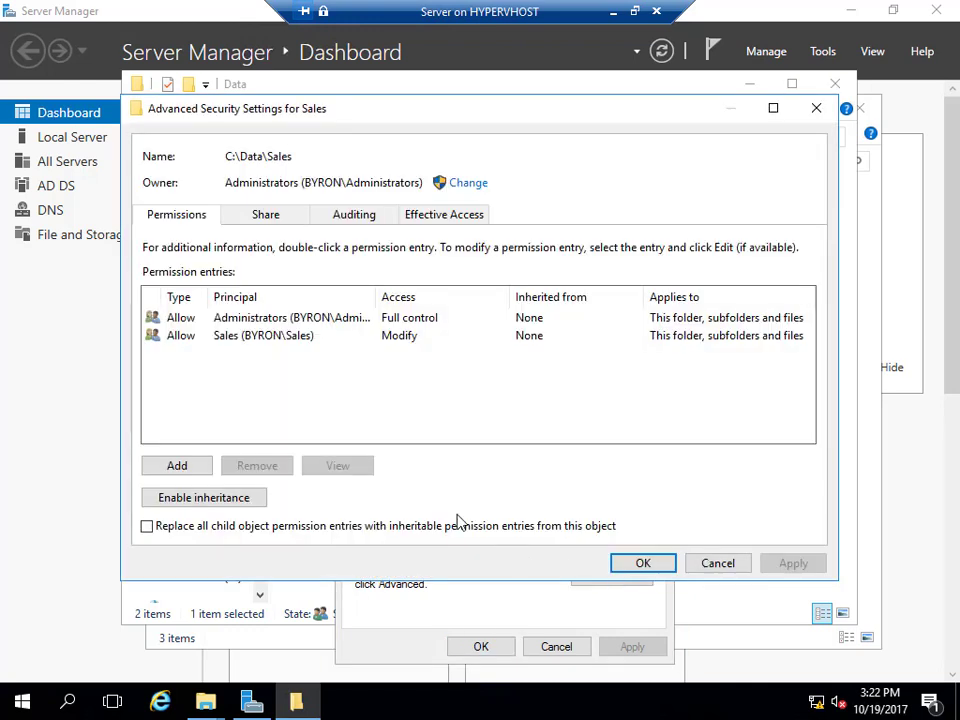
View a domain user's effective access on Sales, showing every permission denied.
click(451, 216)
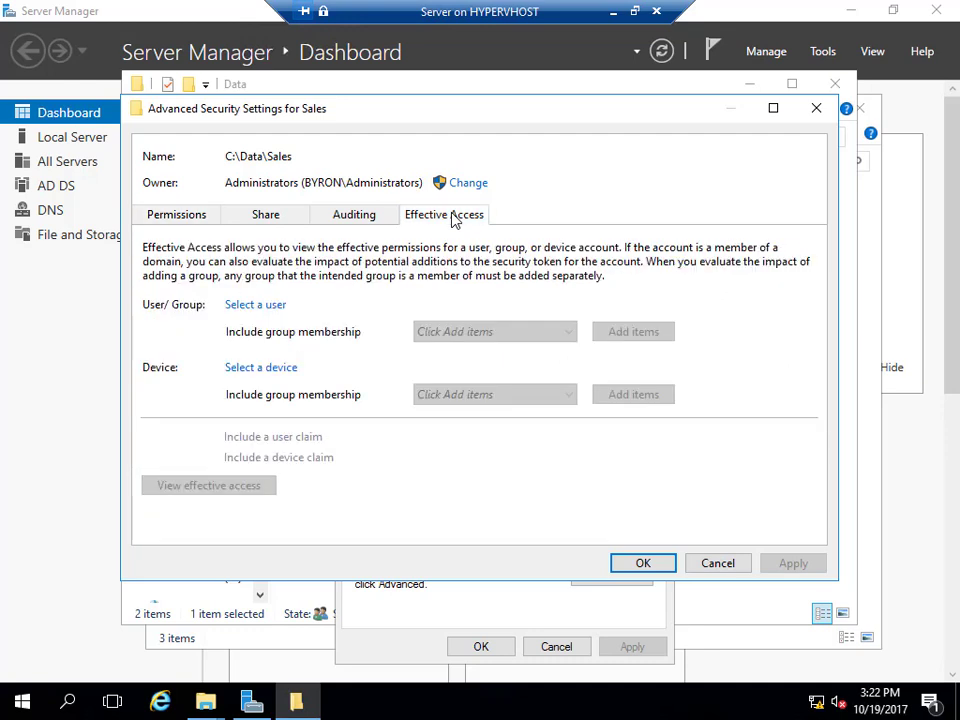
click(242, 307)
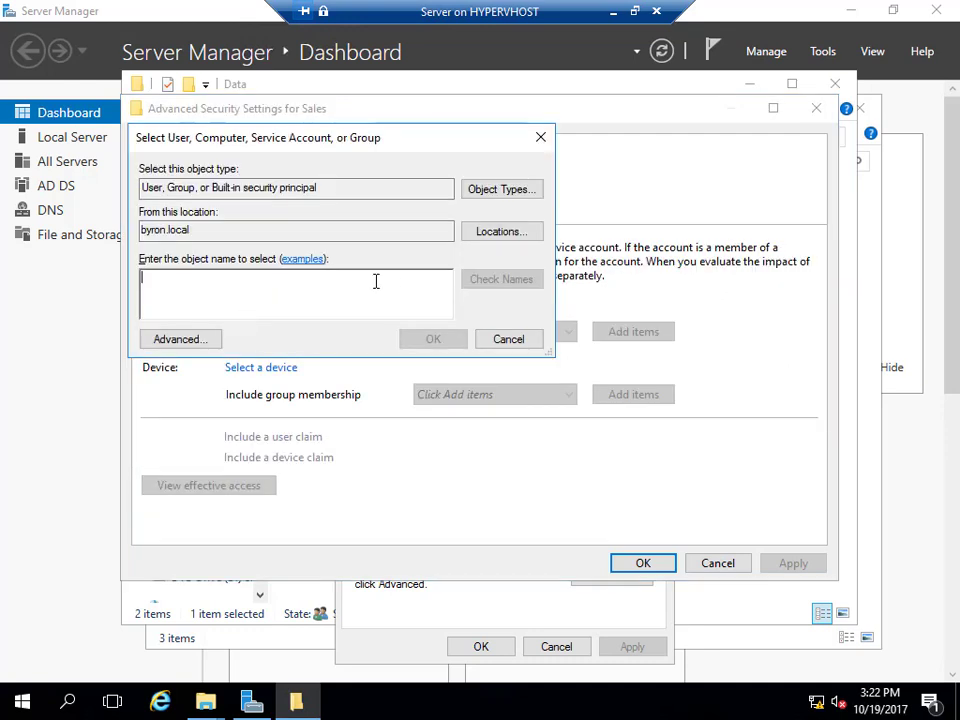
text(jeff)
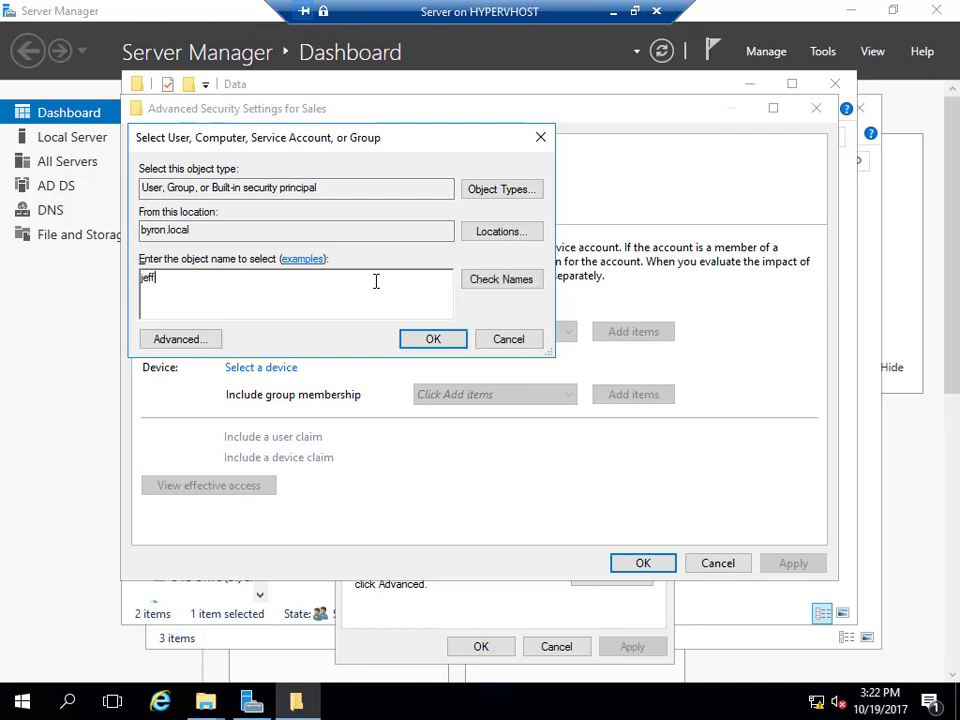
click(497, 280)
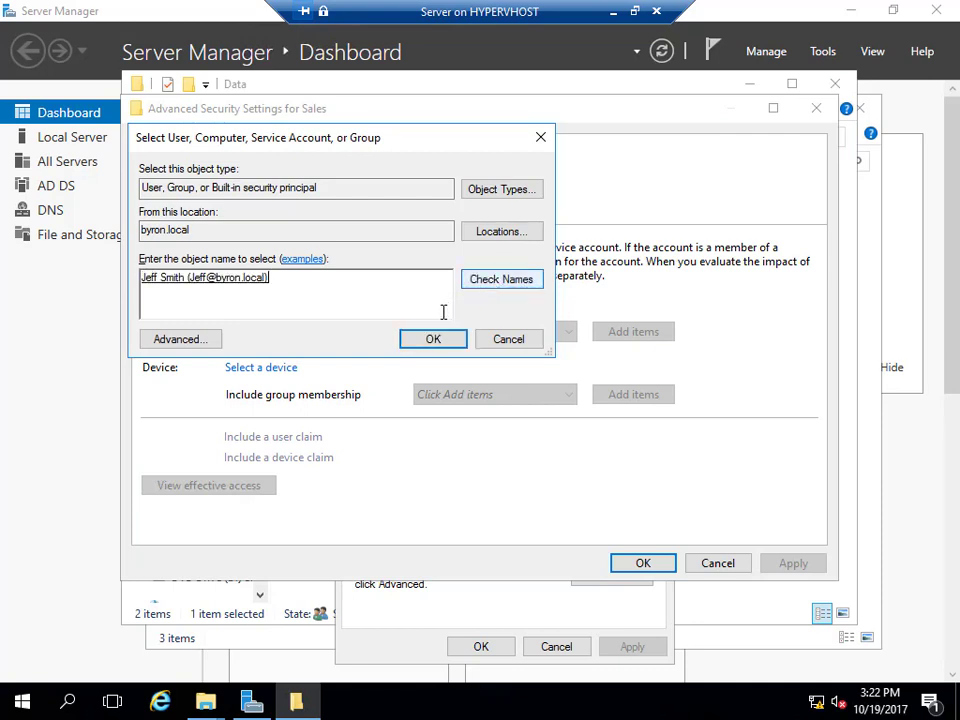
click(432, 340)
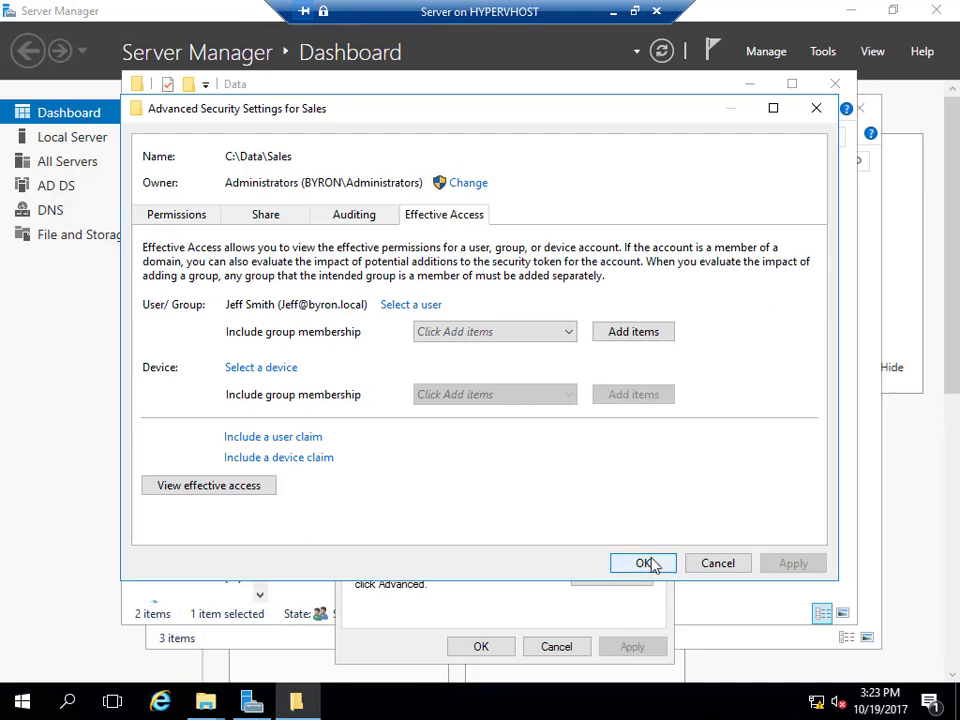
click(247, 486)
scroll(458, 463, down, 2)
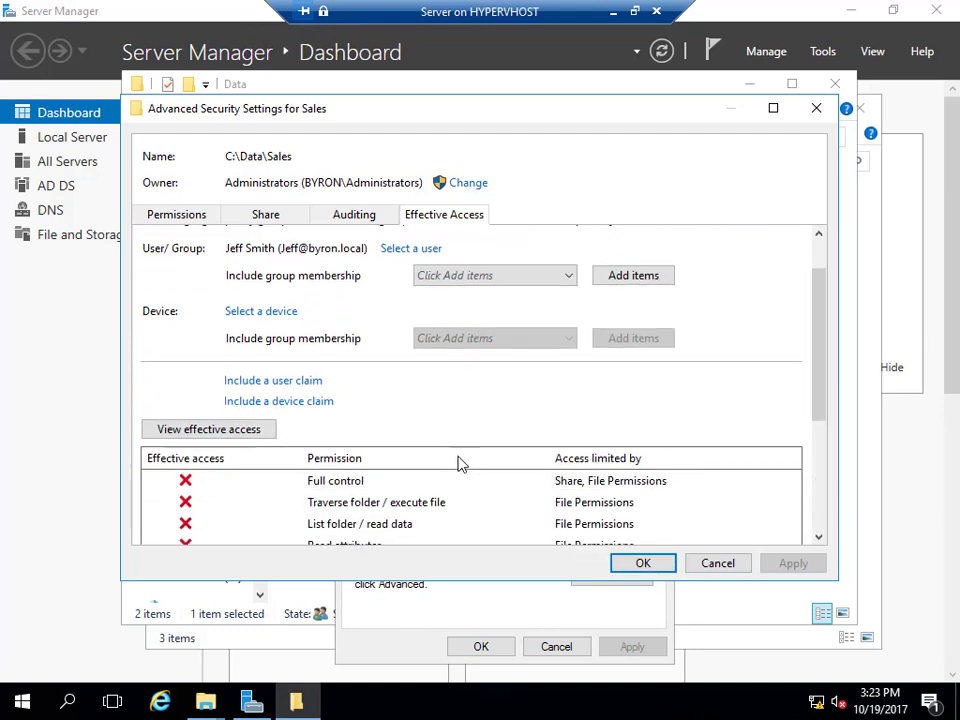
scroll(458, 463, down, 5)
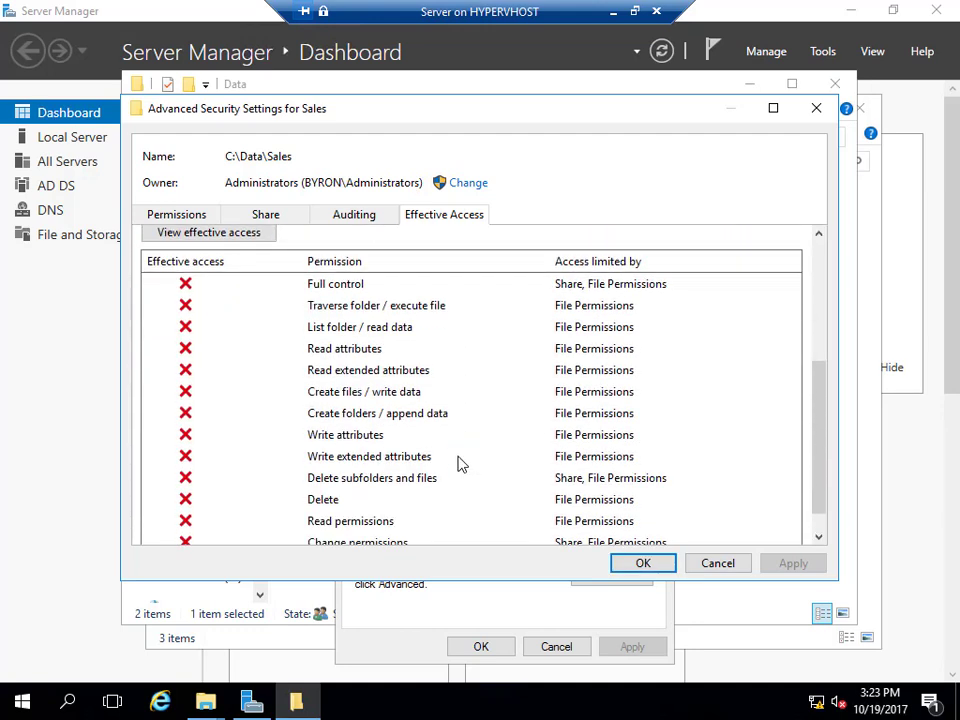
scroll(458, 463, down, 1)
scroll(458, 463, up, 8)
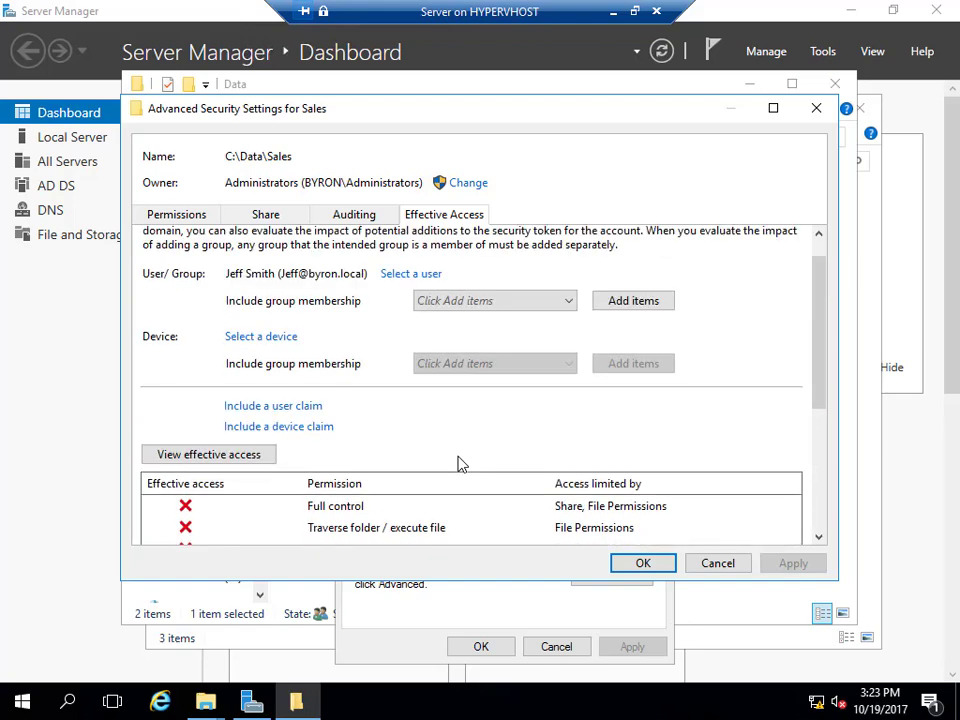
Check a second domain user's effective access, allowed everything except Full control, then close the settings.
click(402, 305)
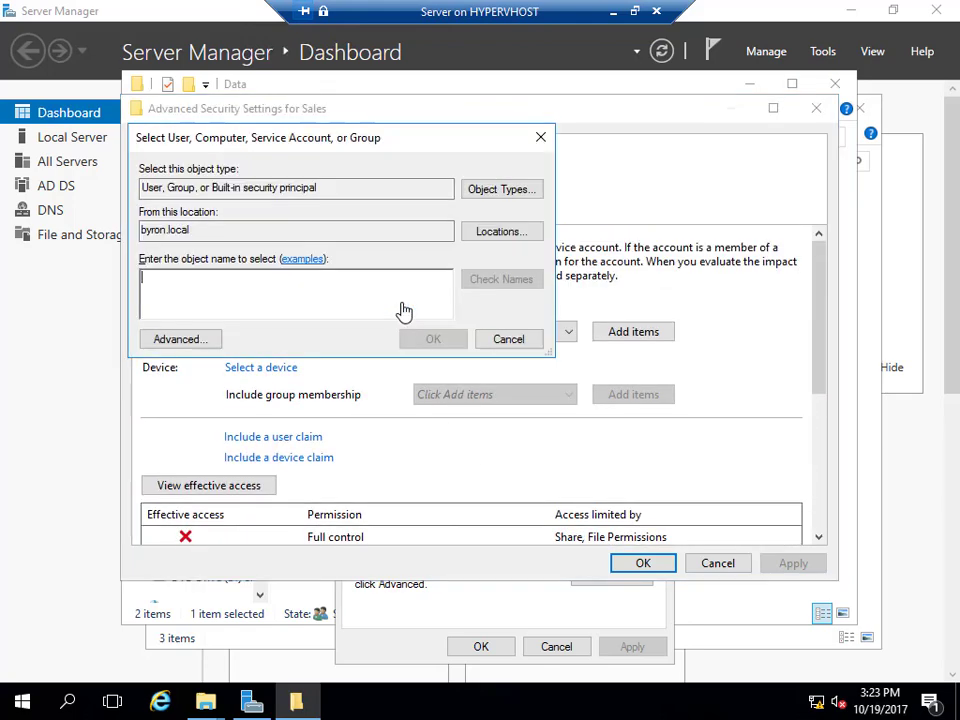
text(susan)
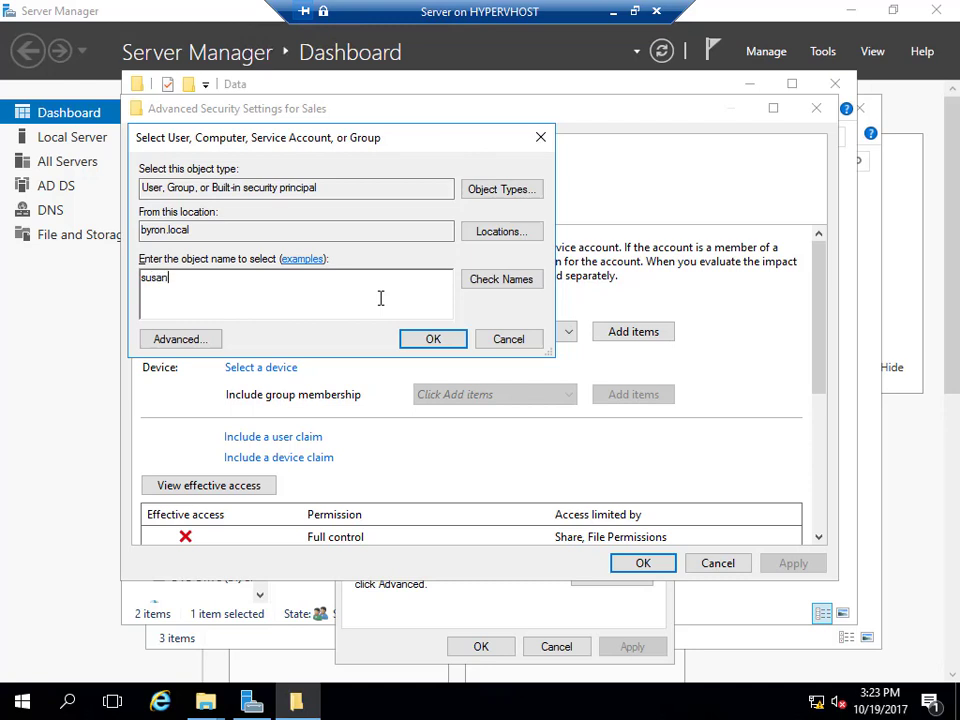
click(475, 282)
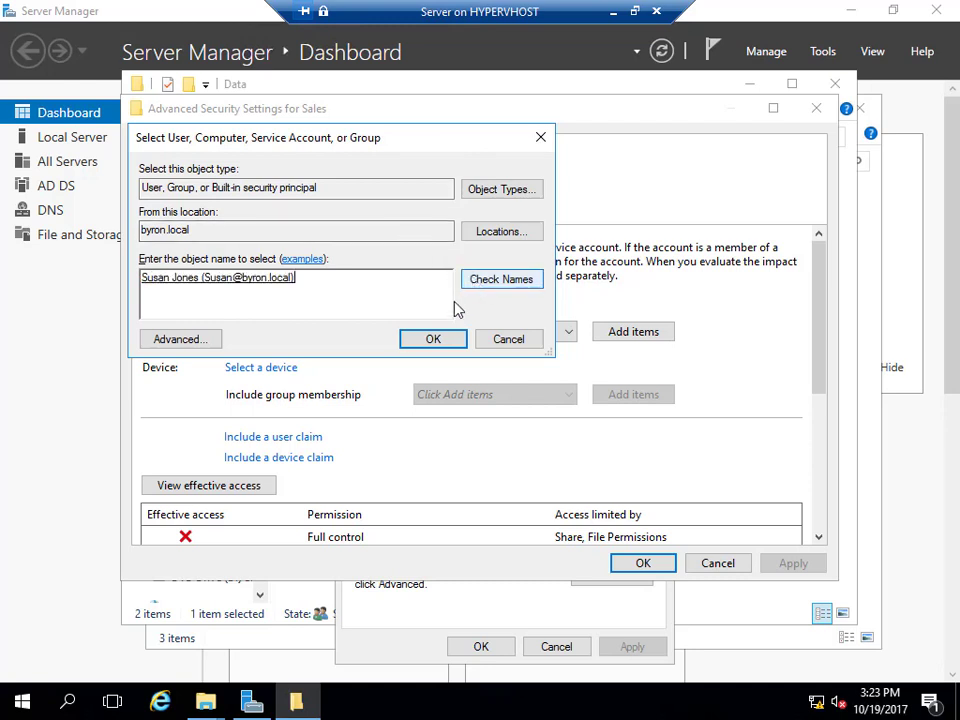
click(447, 346)
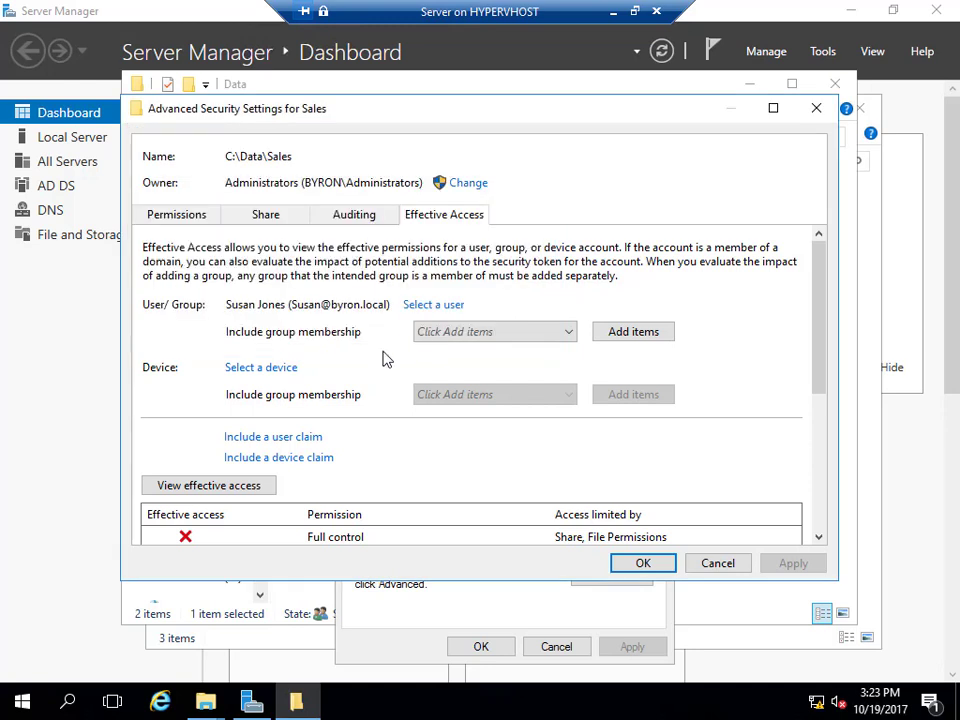
scroll(383, 358, down, 3)
click(272, 348)
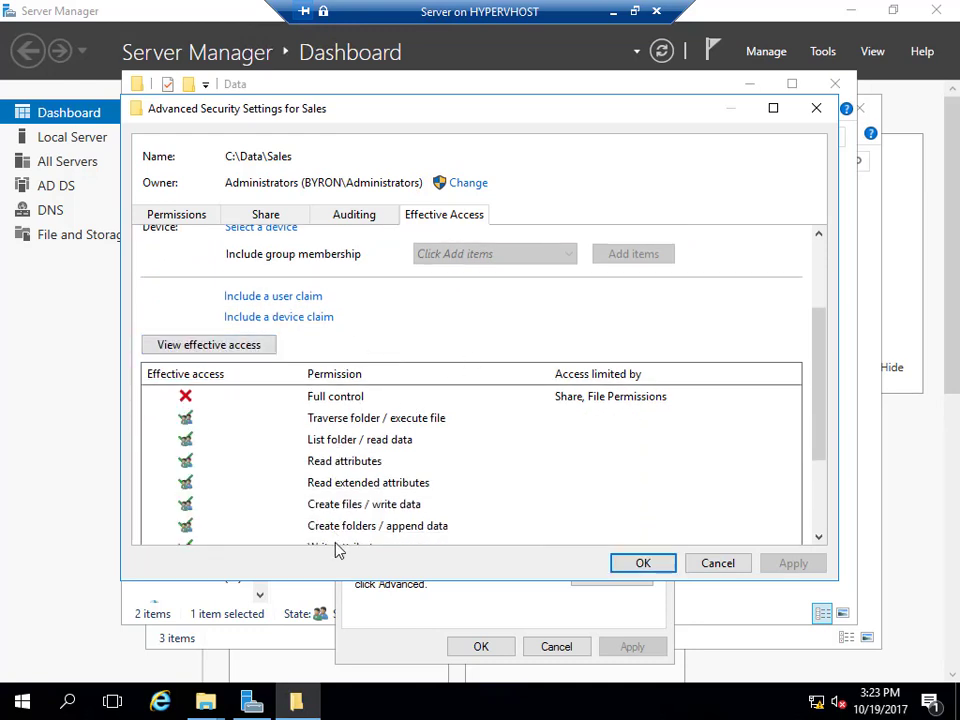
scroll(474, 424, down, 3)
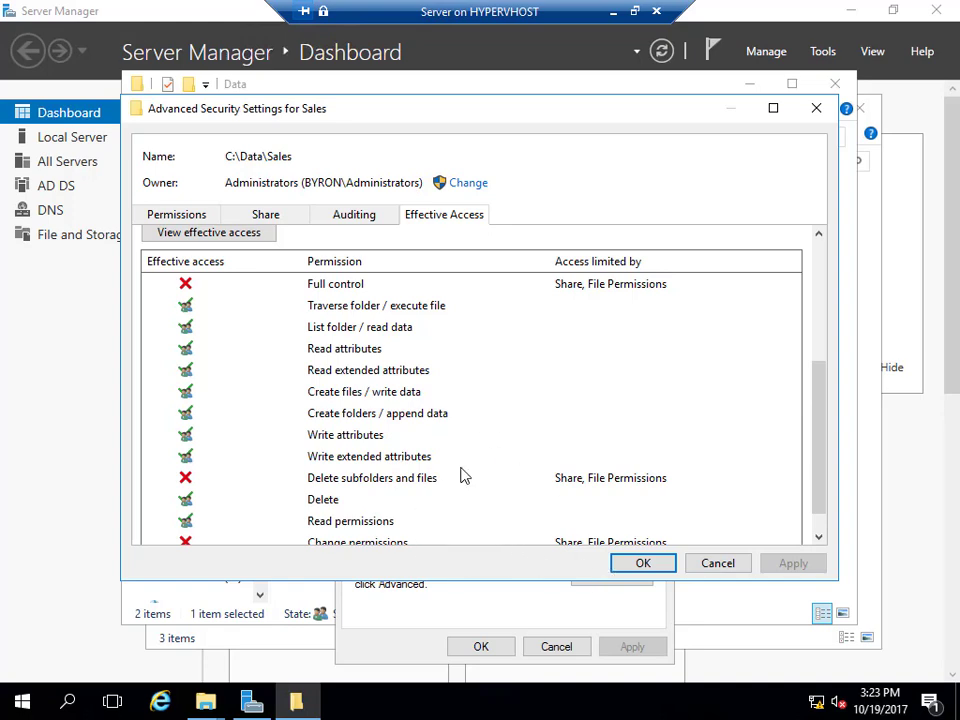
scroll(454, 461, up, 5)
scroll(452, 462, up, 1)
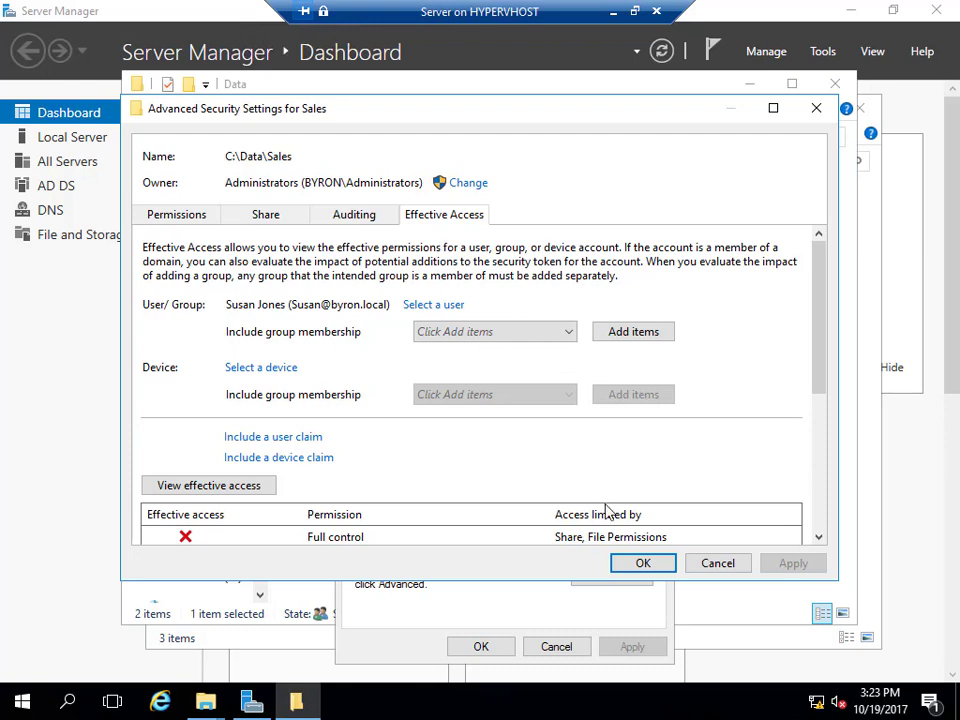
click(620, 563)
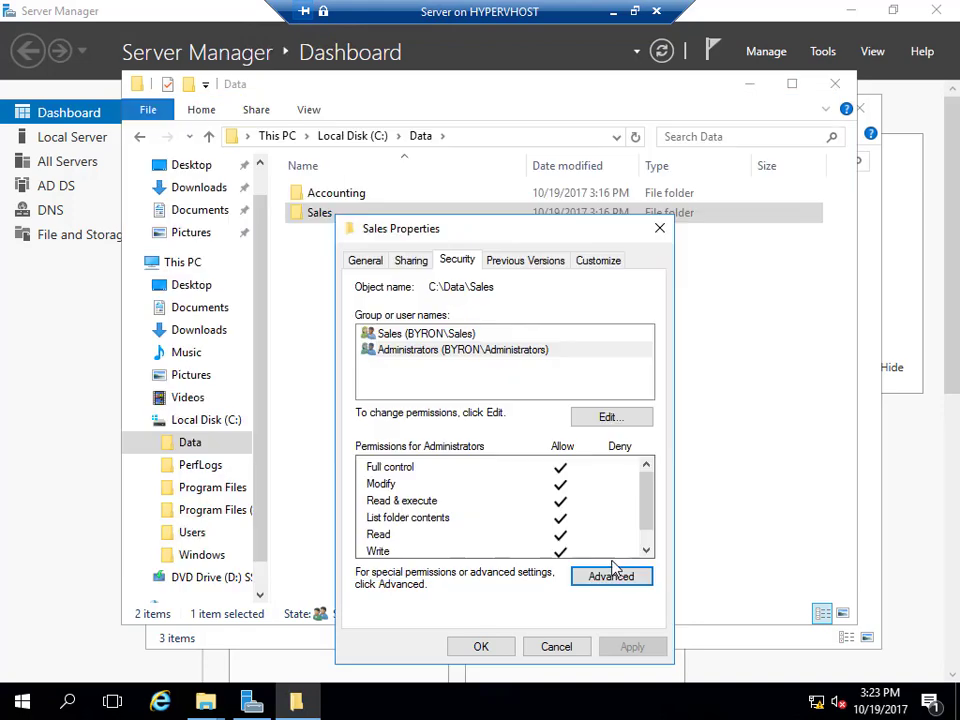
Close the Sales properties and the open local and server folder windows.
click(481, 647)
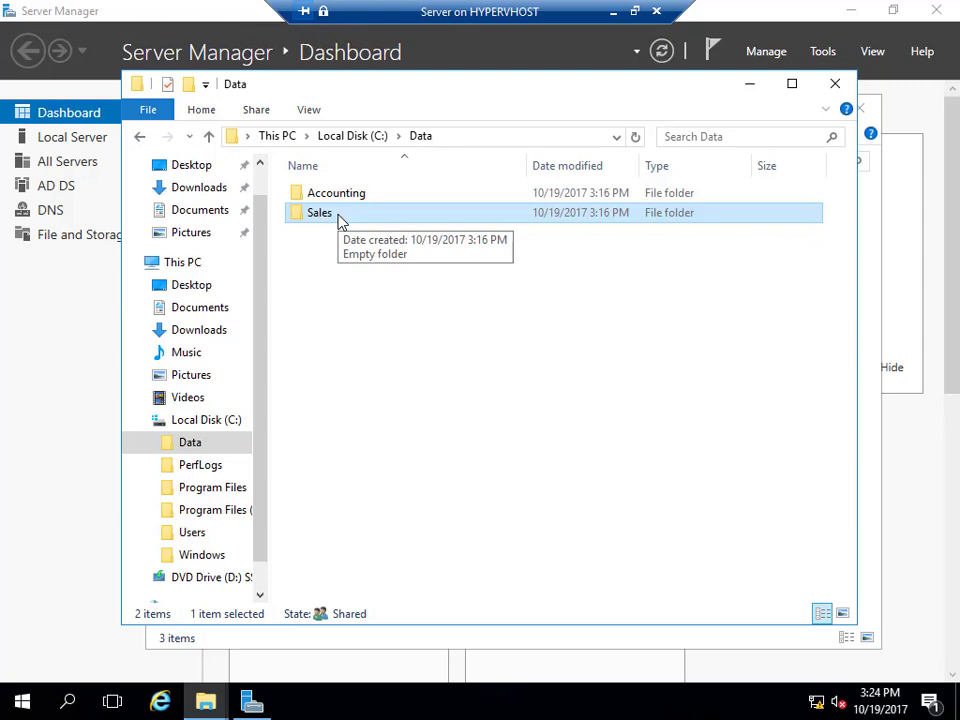
click(832, 92)
click(856, 112)
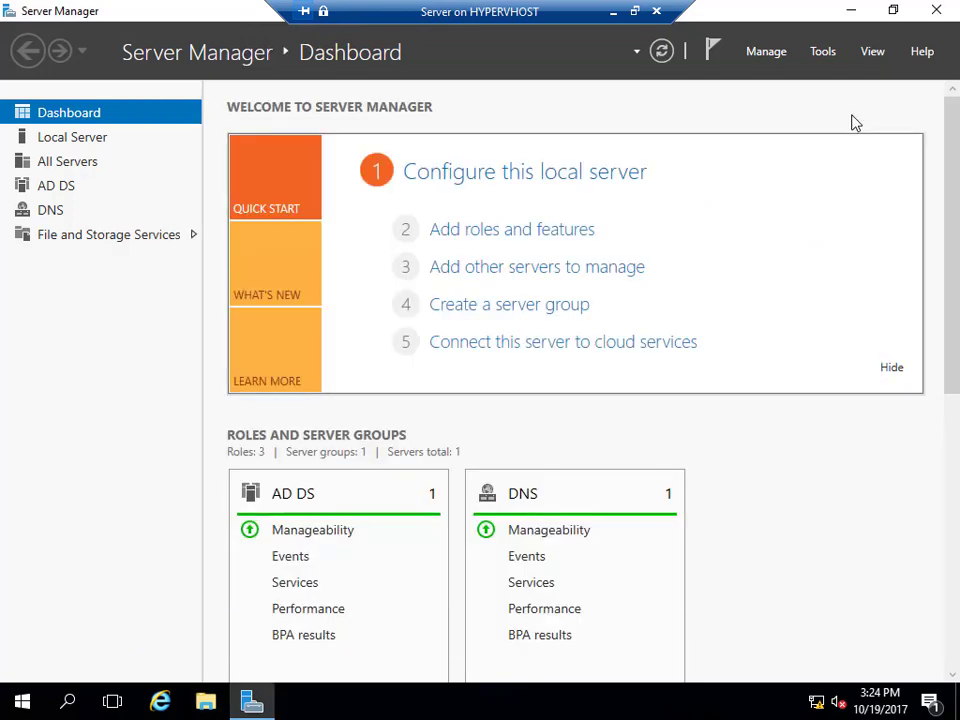
Browse to \\server in a new File Explorer window, open the Data share, then close it.
click(205, 701)
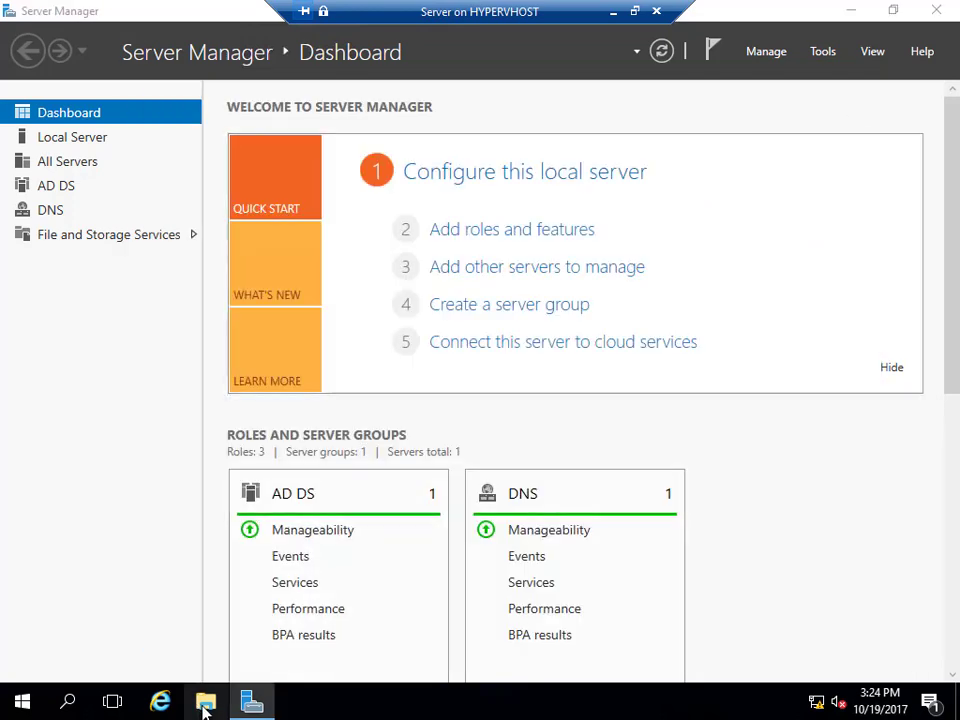
click(393, 140)
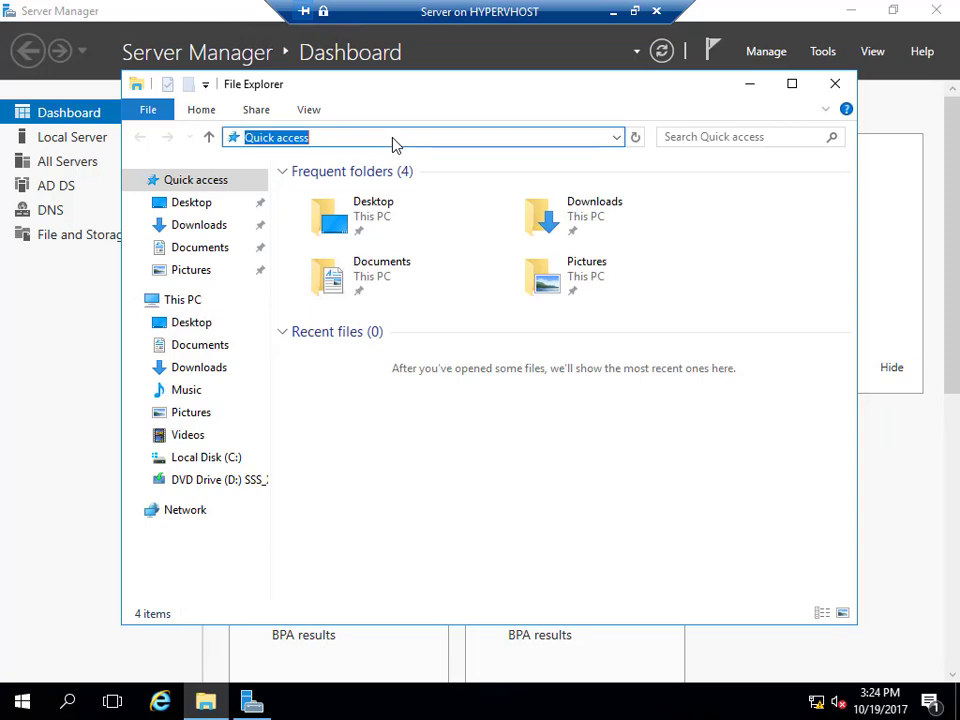
text(\\data)
key(BackSpace)
key(BackSpace)
key(BackSpace)
key(BackSpace)
text(server)
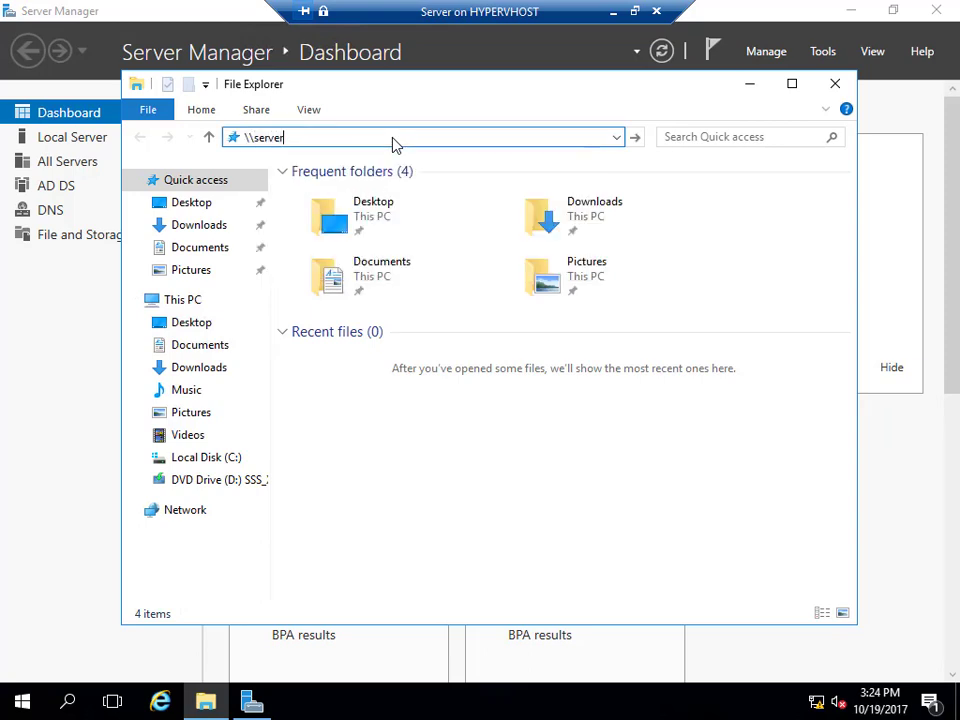
key(Return)
click(360, 186)
double_click(360, 186)
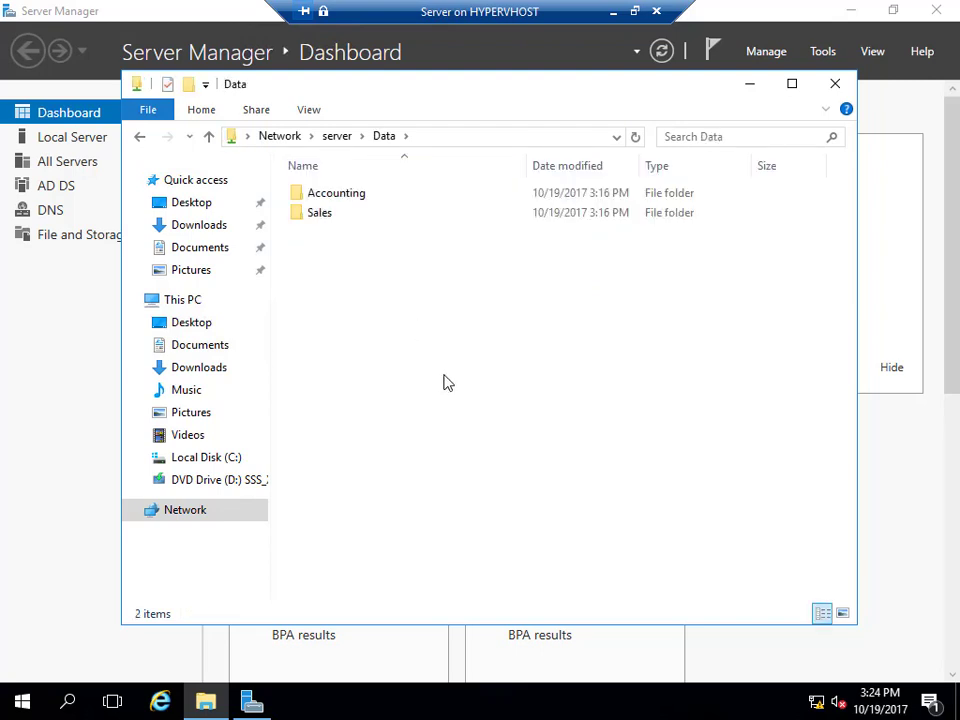
click(835, 84)
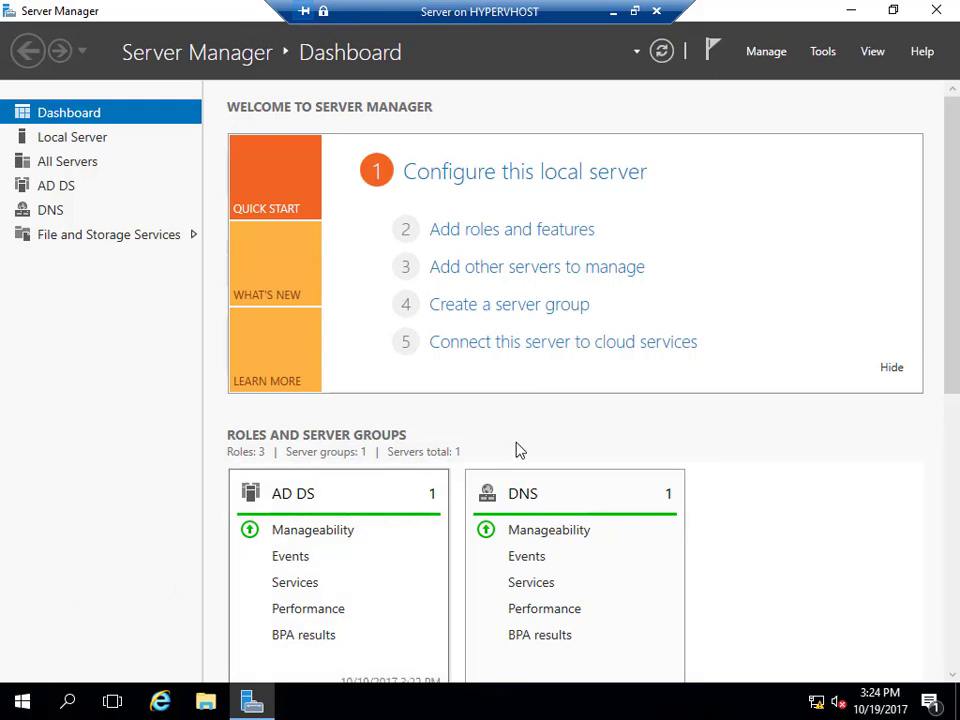
Launch Group Policy Management, expand the byron.local forest and domain, and maximise the console.
click(816, 56)
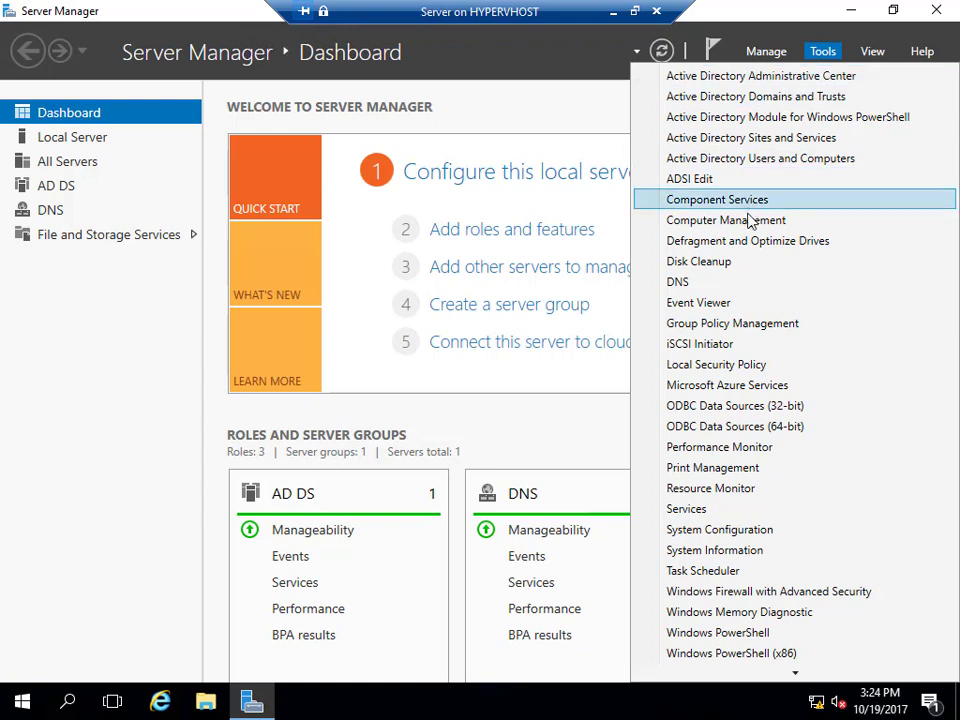
click(752, 324)
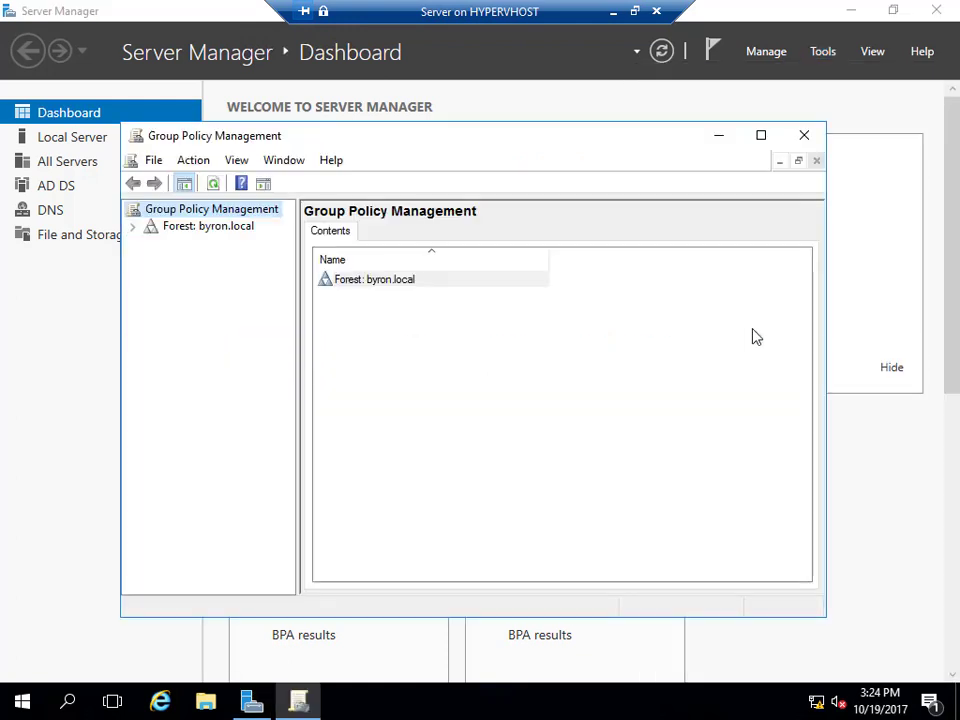
click(133, 227)
click(150, 243)
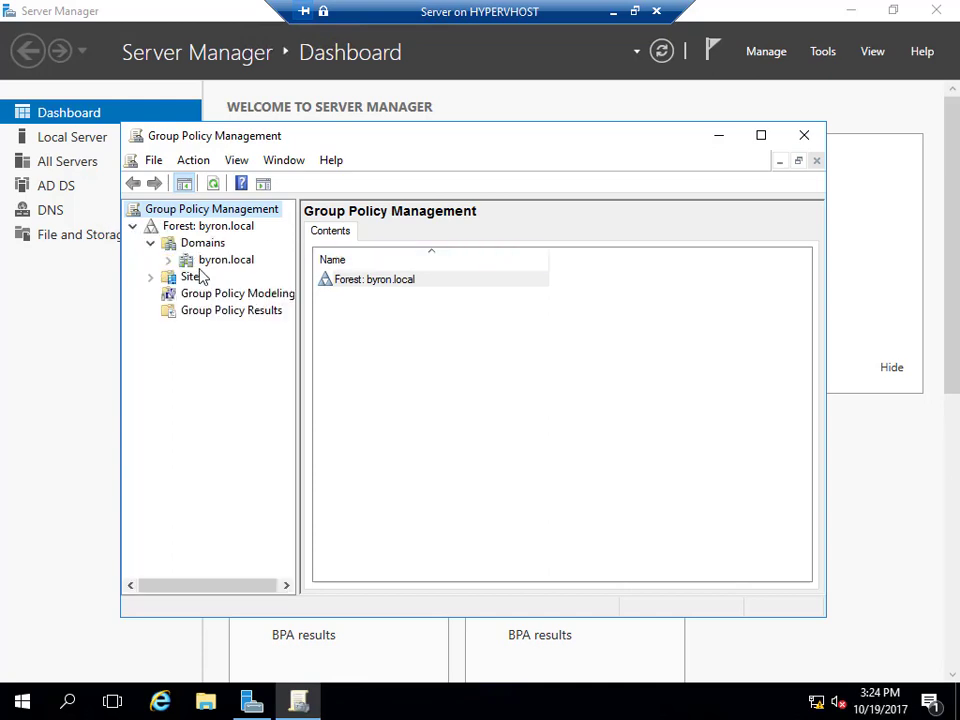
click(213, 262)
click(168, 260)
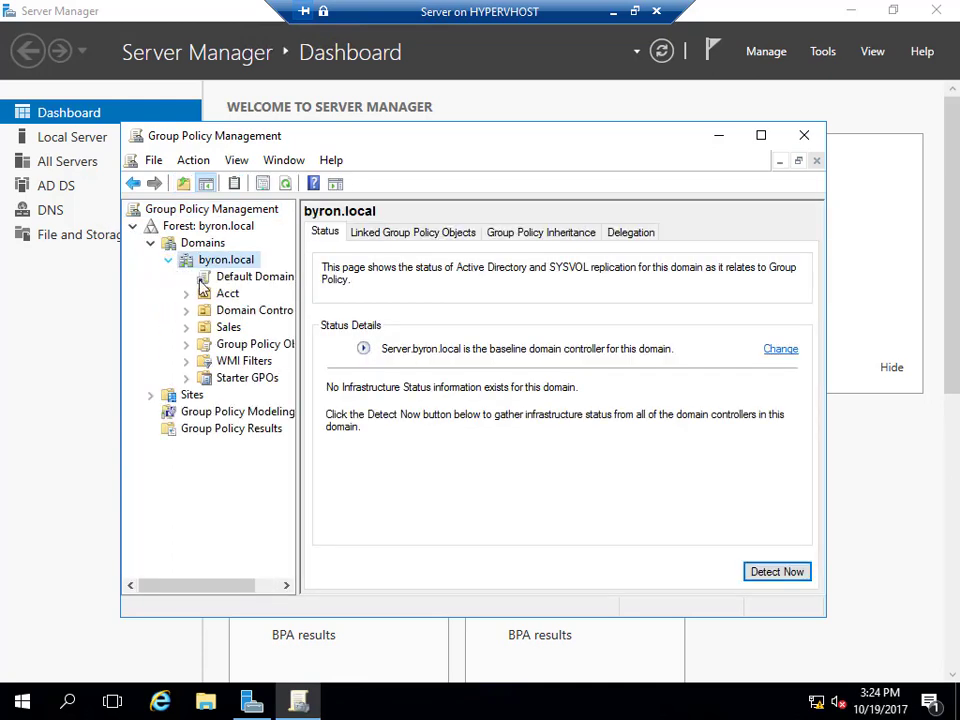
click(761, 135)
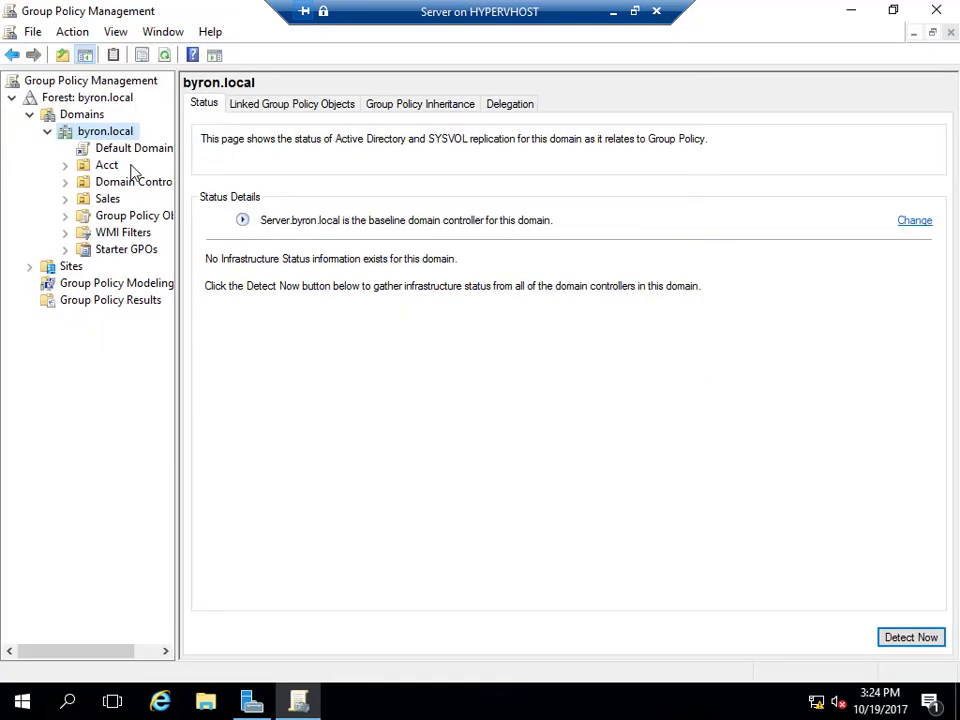
Create the DriveMap GPO linked to byron.local and open it for editing.
right_click(106, 131)
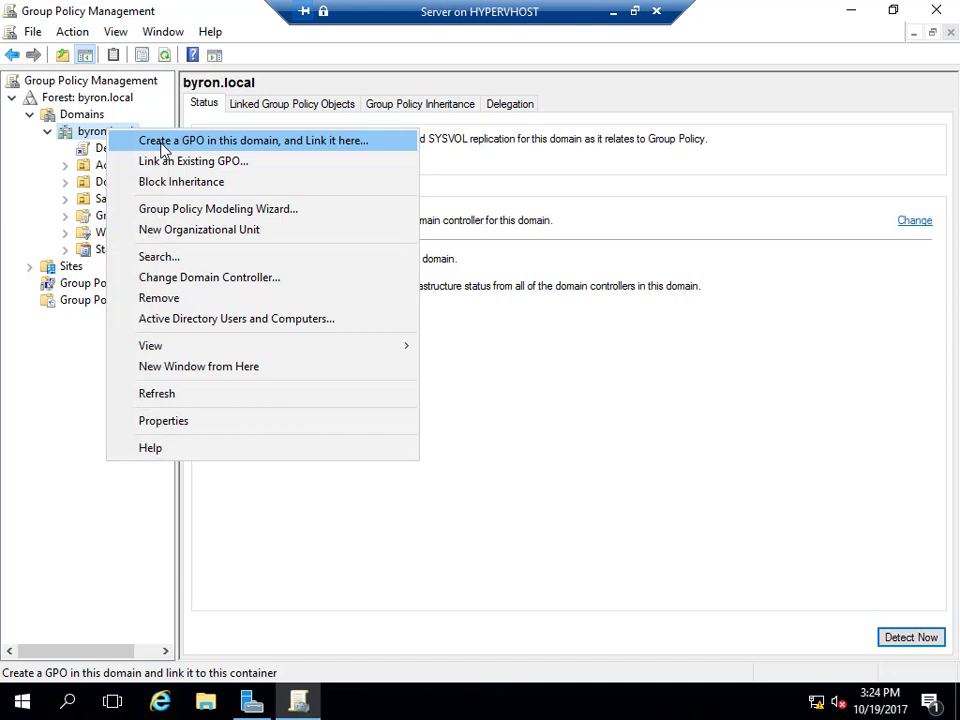
click(307, 152)
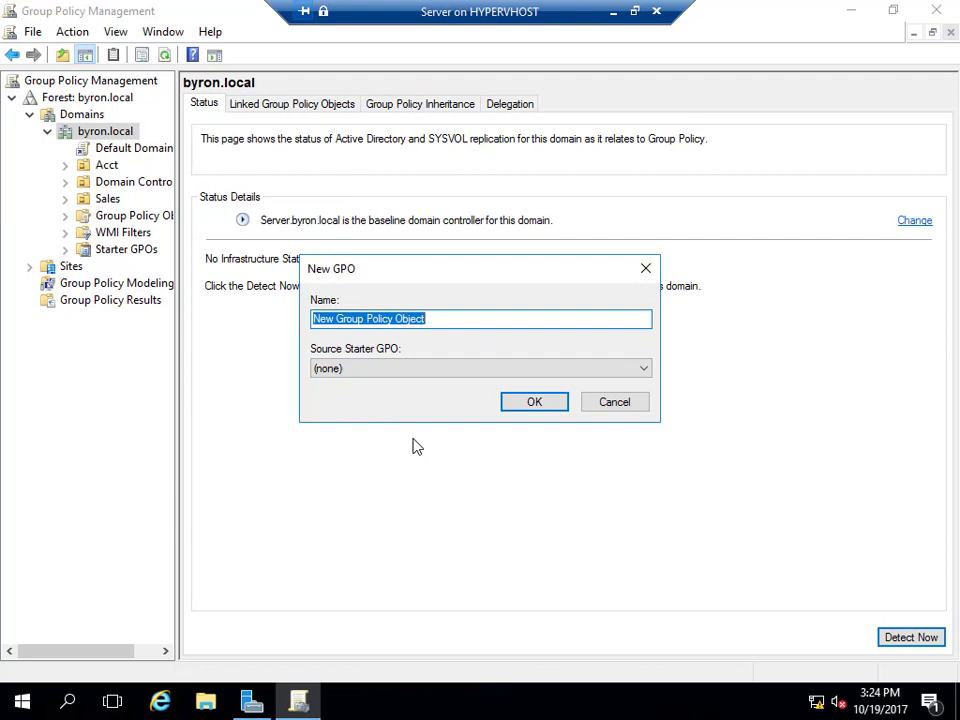
text(DriveMap)
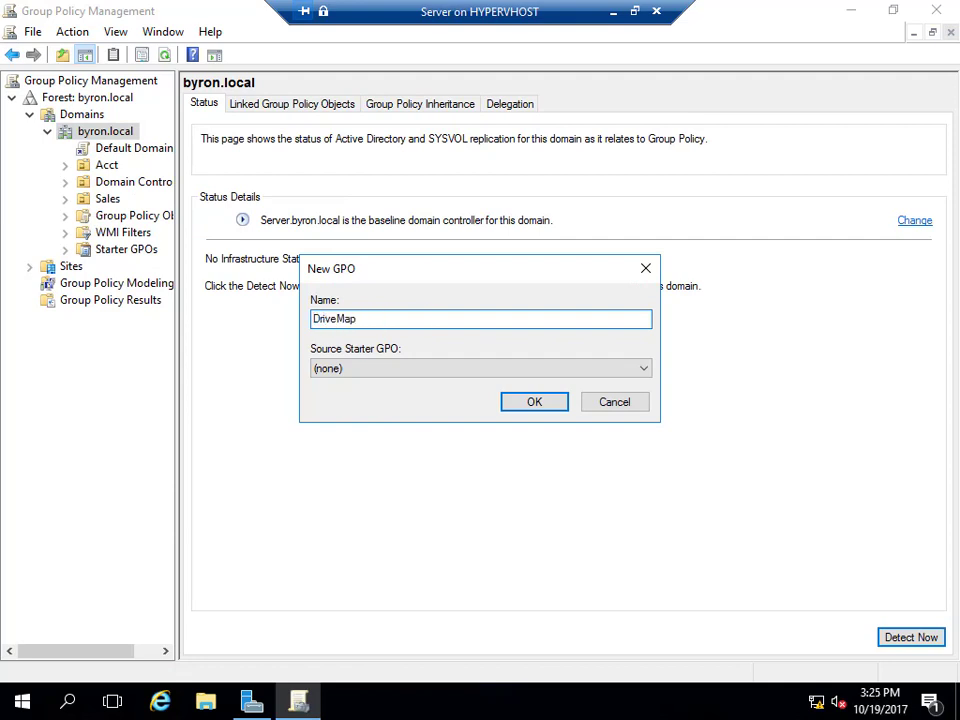
click(511, 406)
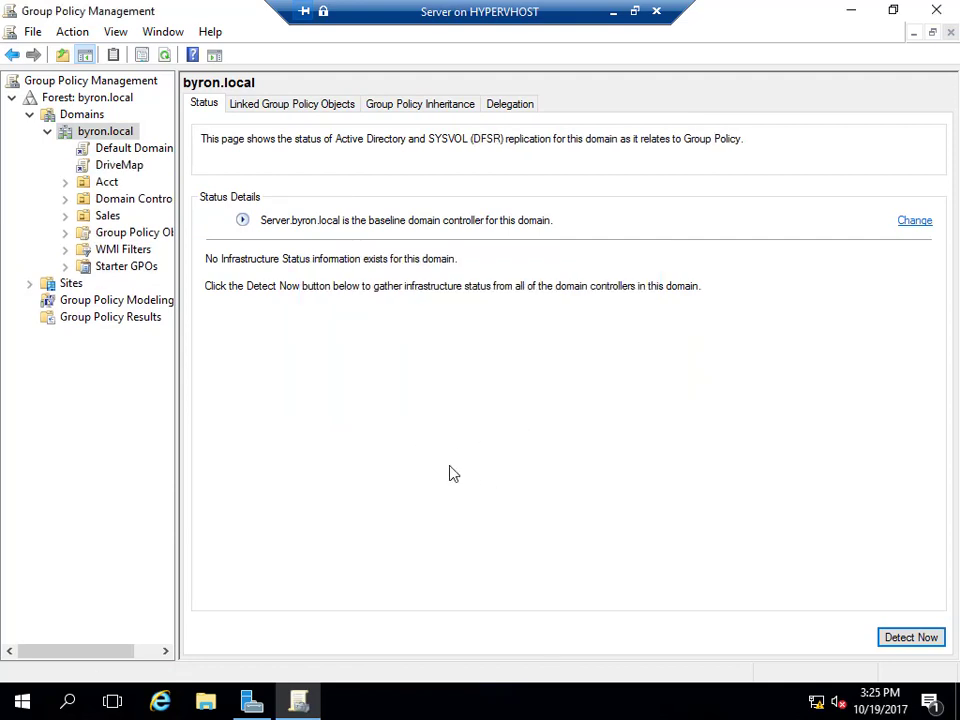
right_click(119, 165)
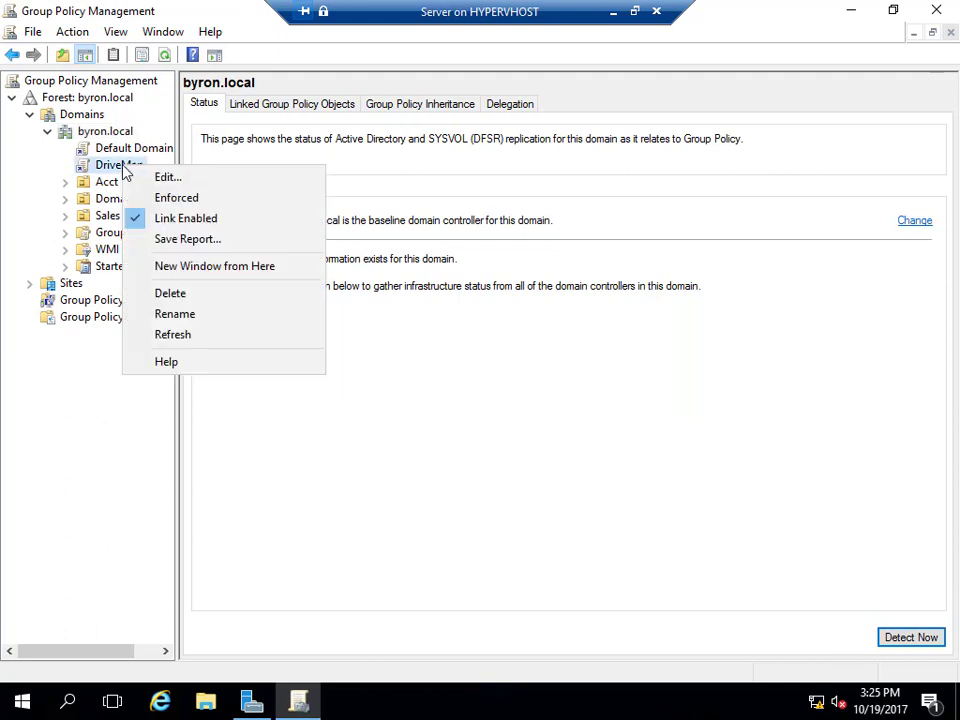
click(137, 177)
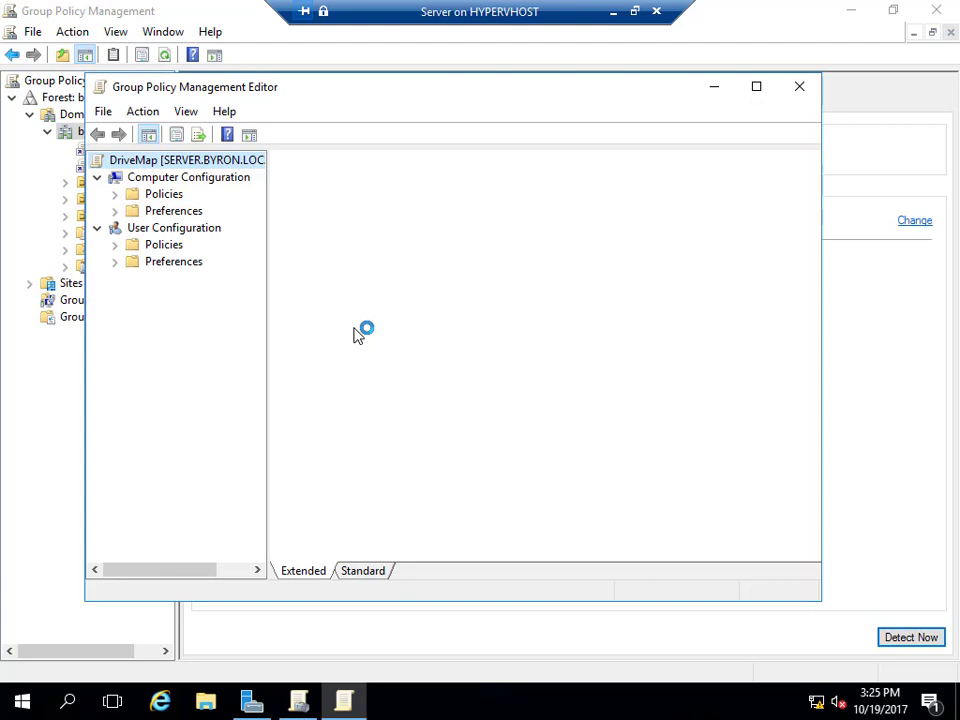
Start a new mapped drive under User Configuration > Preferences > Windows Settings > Drive Maps.
double_click(172, 263)
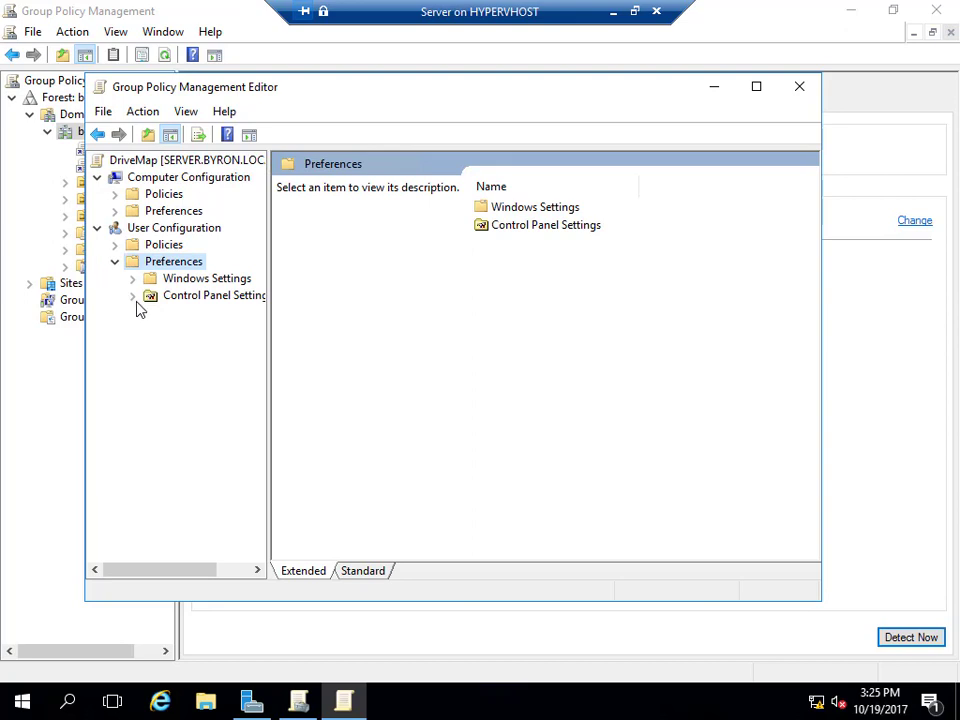
click(131, 296)
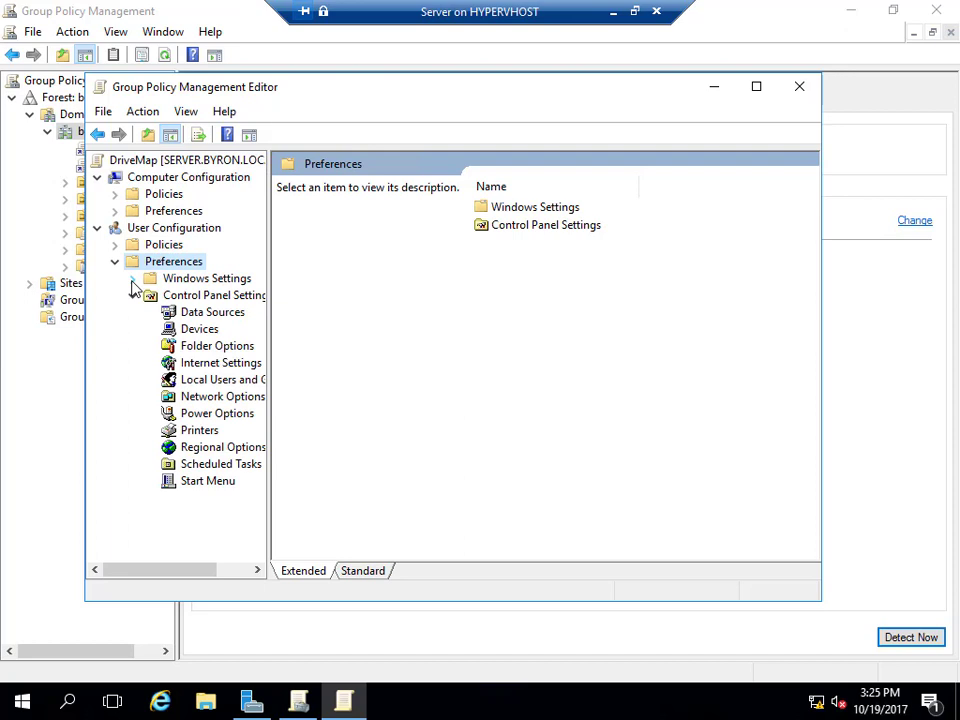
click(131, 279)
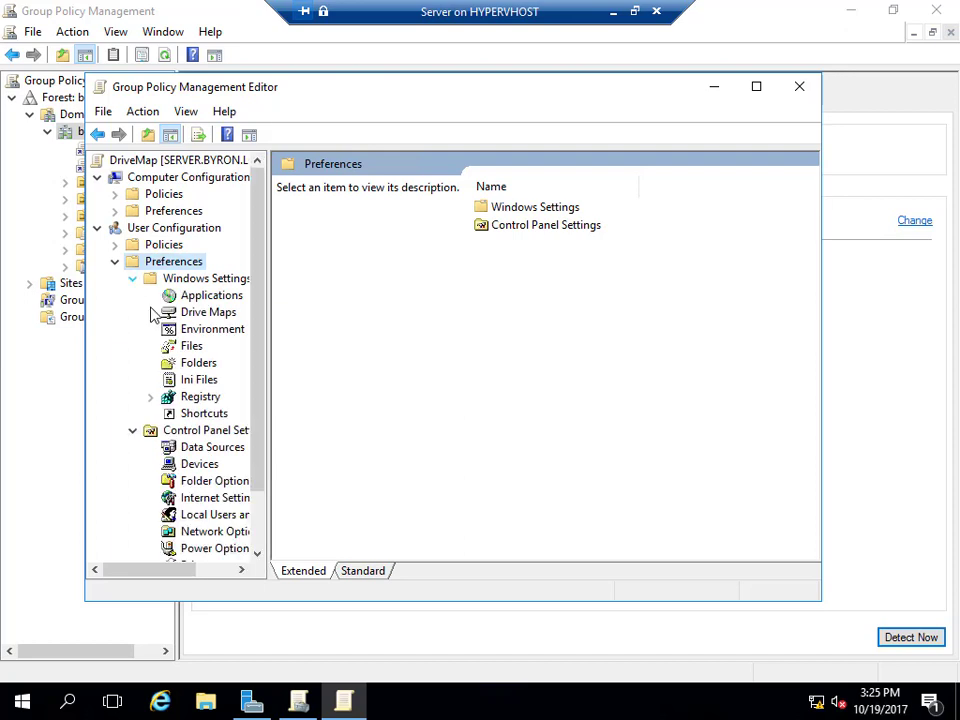
click(199, 314)
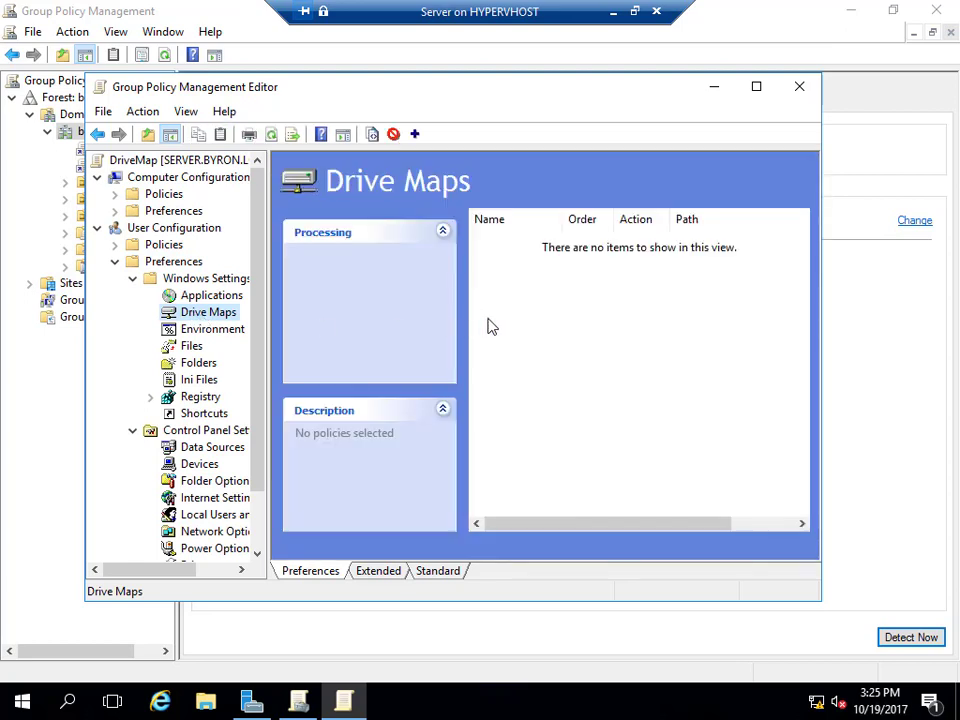
right_click(581, 316)
mouse_move(643, 326)
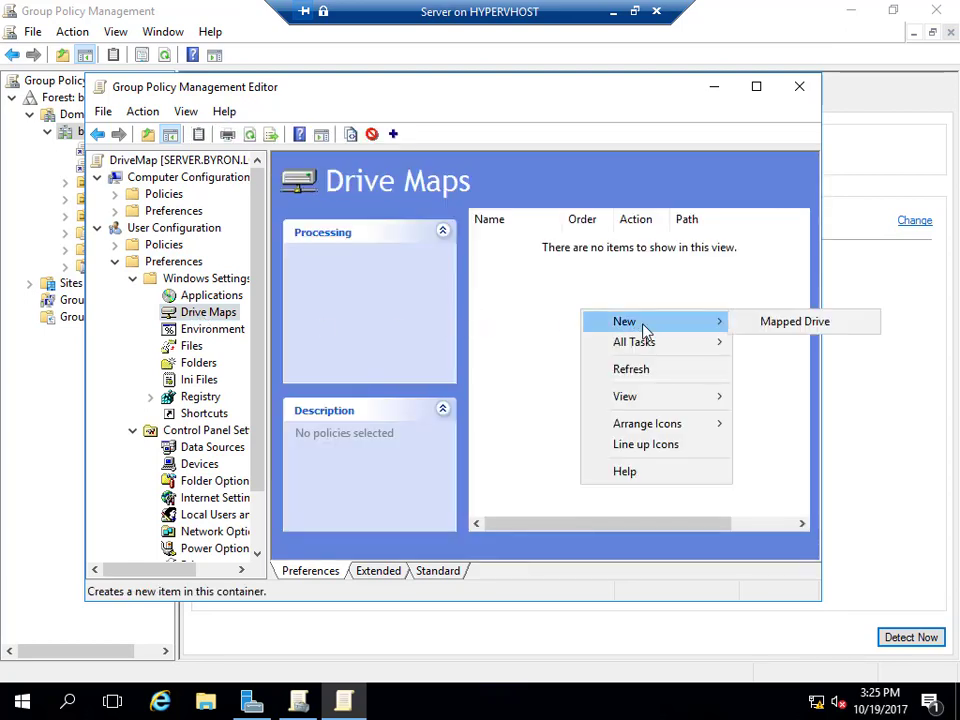
click(757, 323)
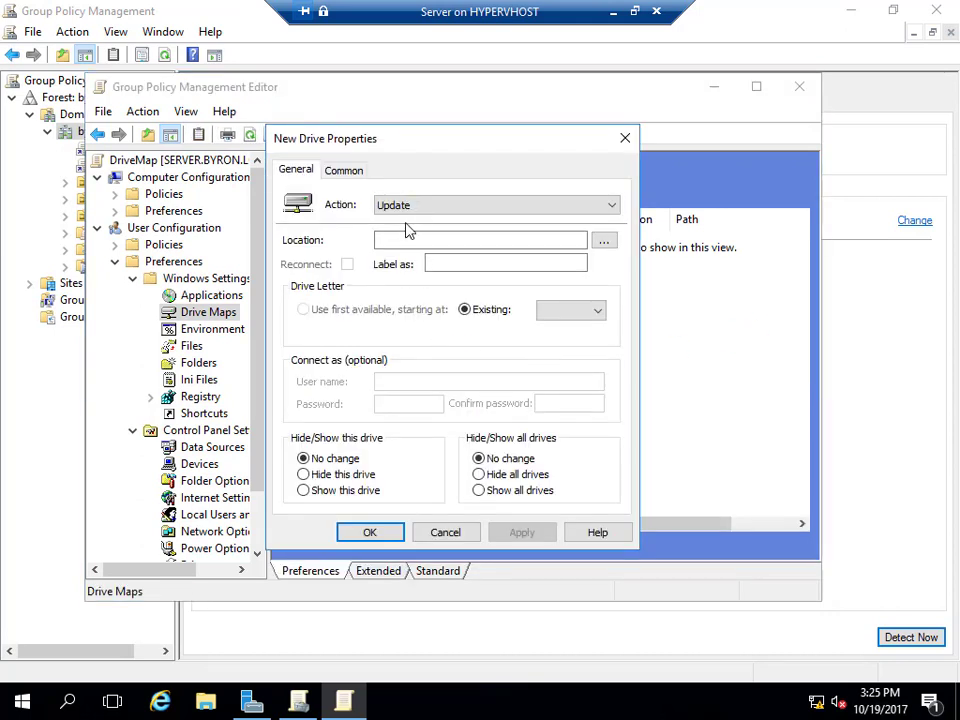
Set the mapping's location to \\server\data, label Data, and drive letter K.
click(393, 241)
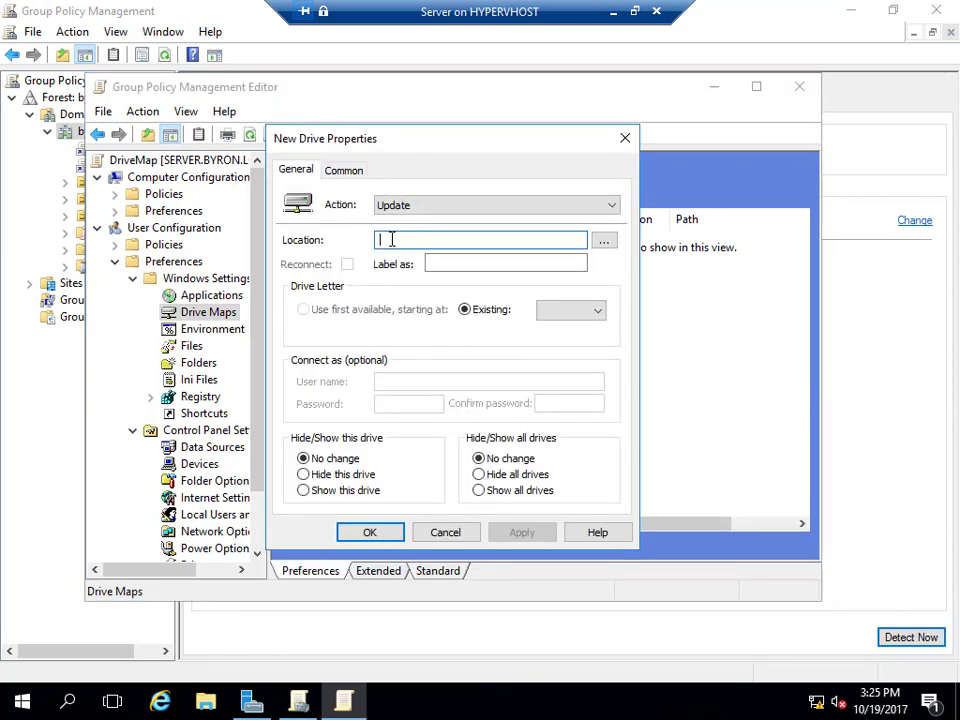
click(603, 241)
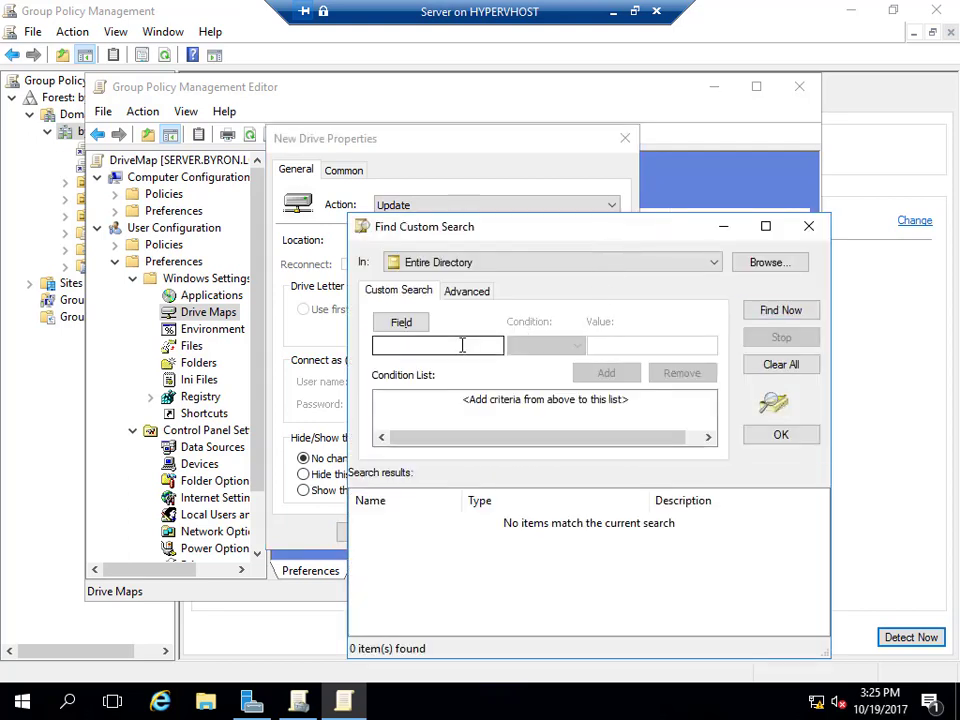
click(809, 227)
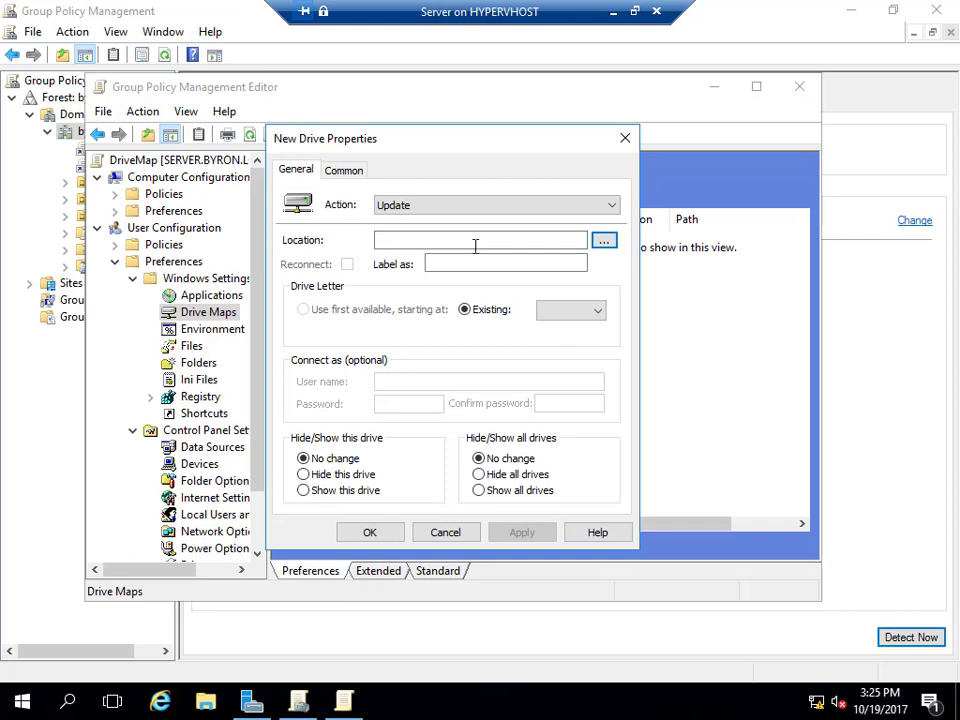
text(\server\s)
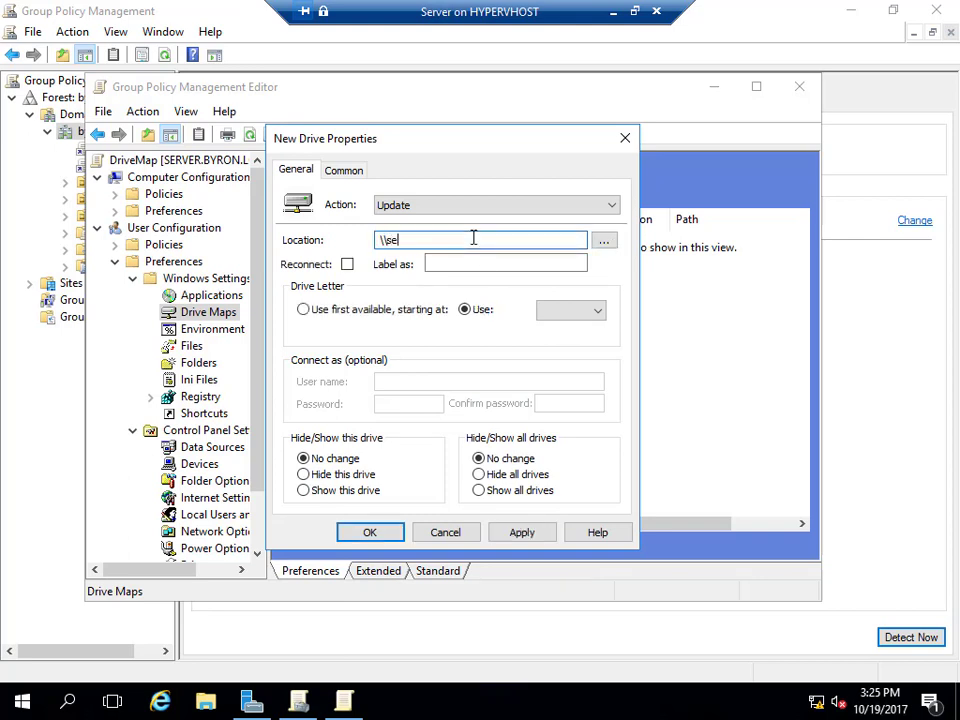
key(BackSpace)
text(data)
click(441, 262)
text(Data)
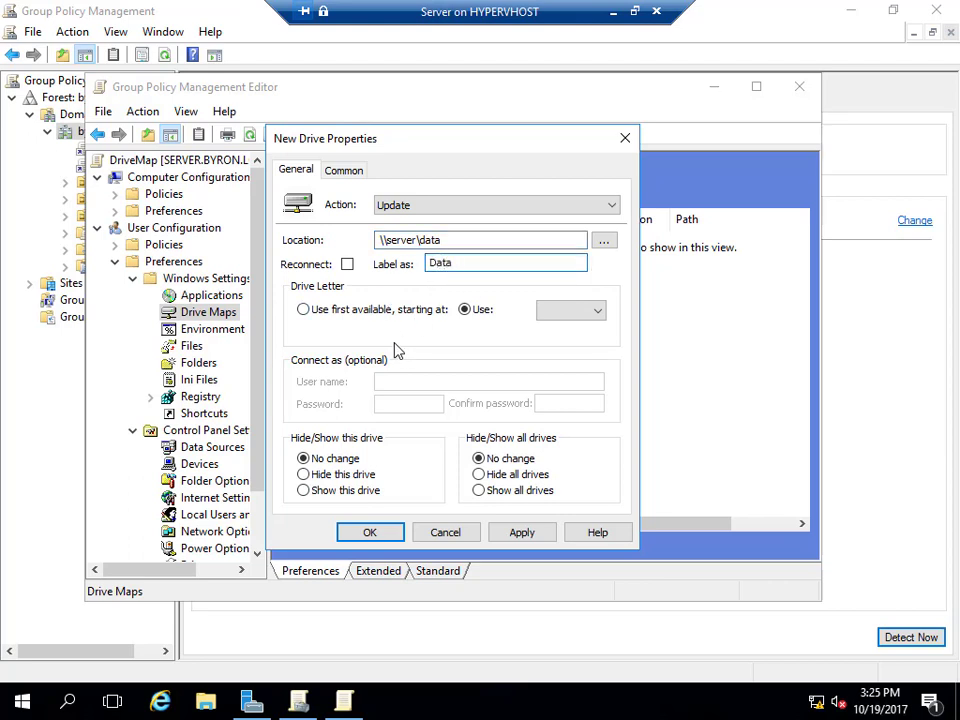
click(594, 312)
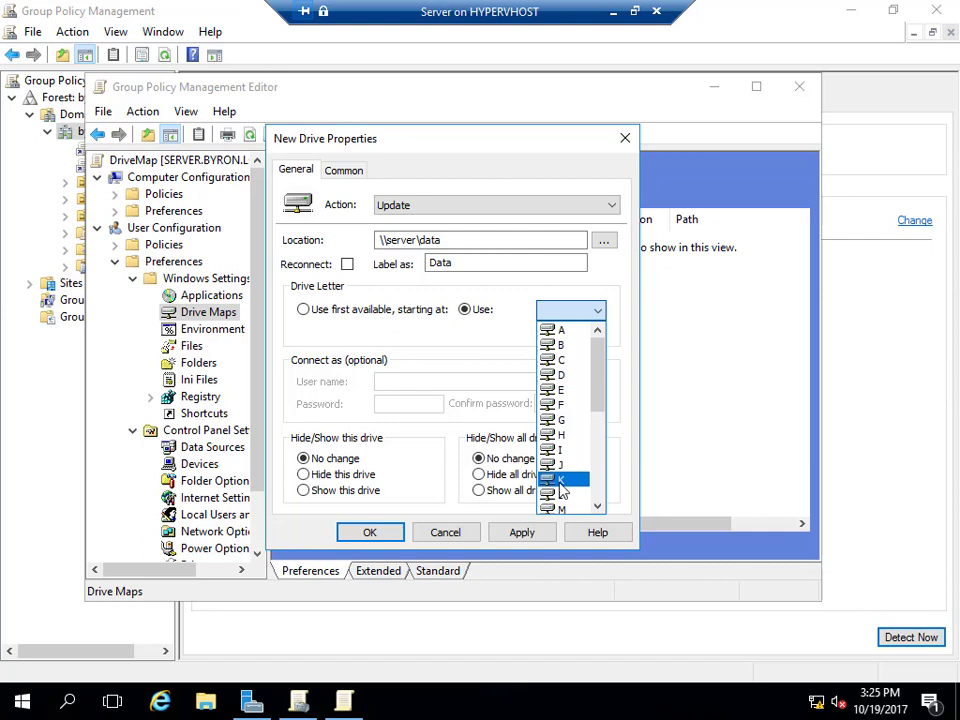
click(560, 479)
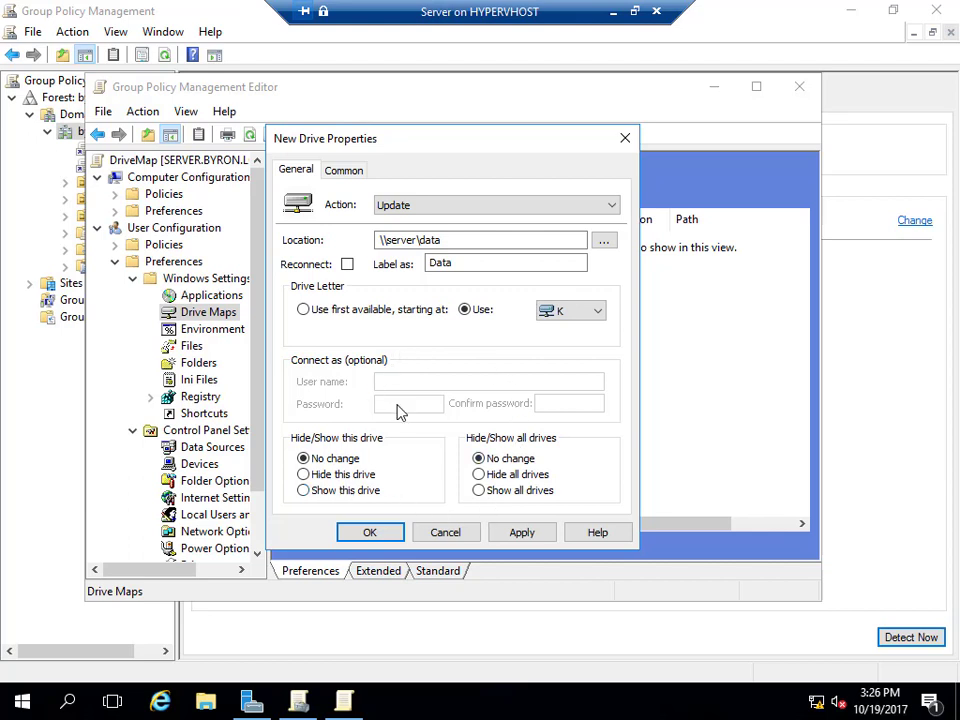
click(348, 172)
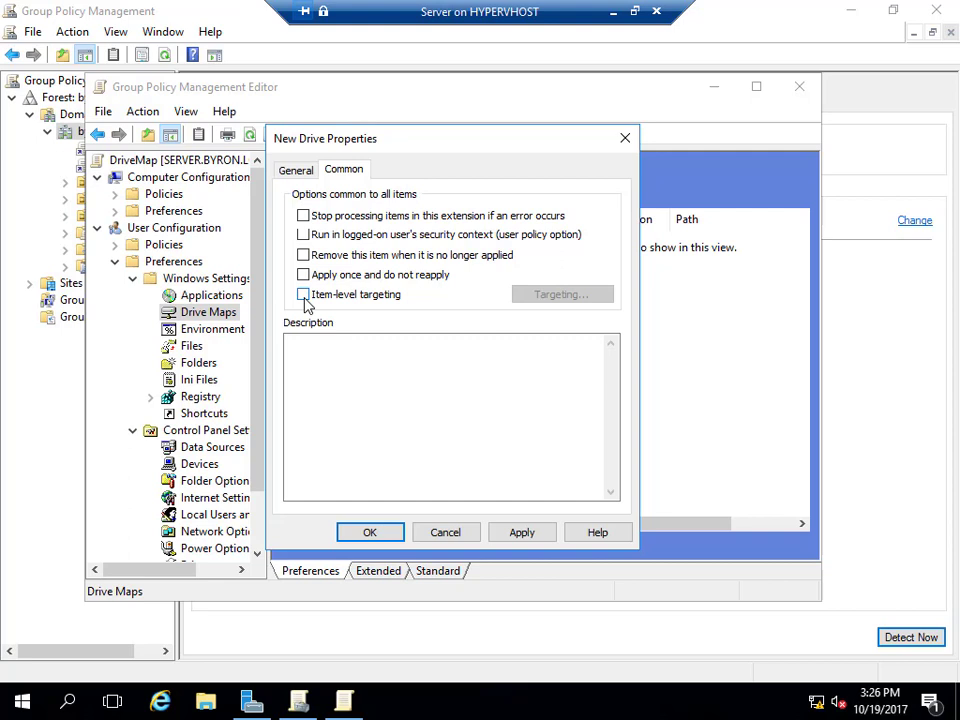
Confirm the K: drive mapping to \\server\data, close the policy editor, and switch to Client1.
click(394, 533)
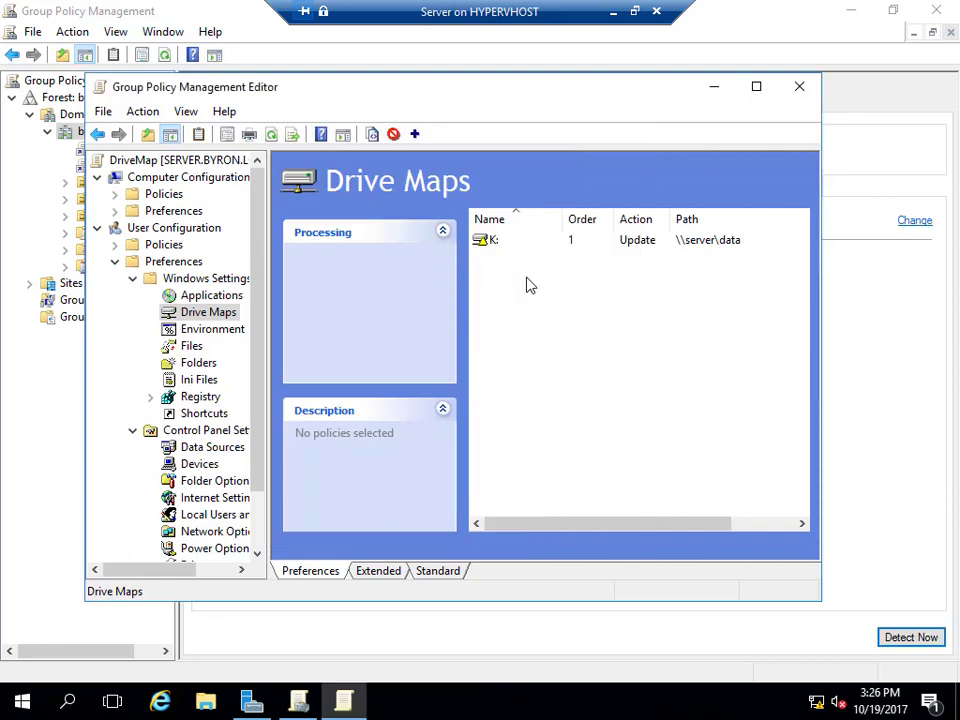
click(800, 88)
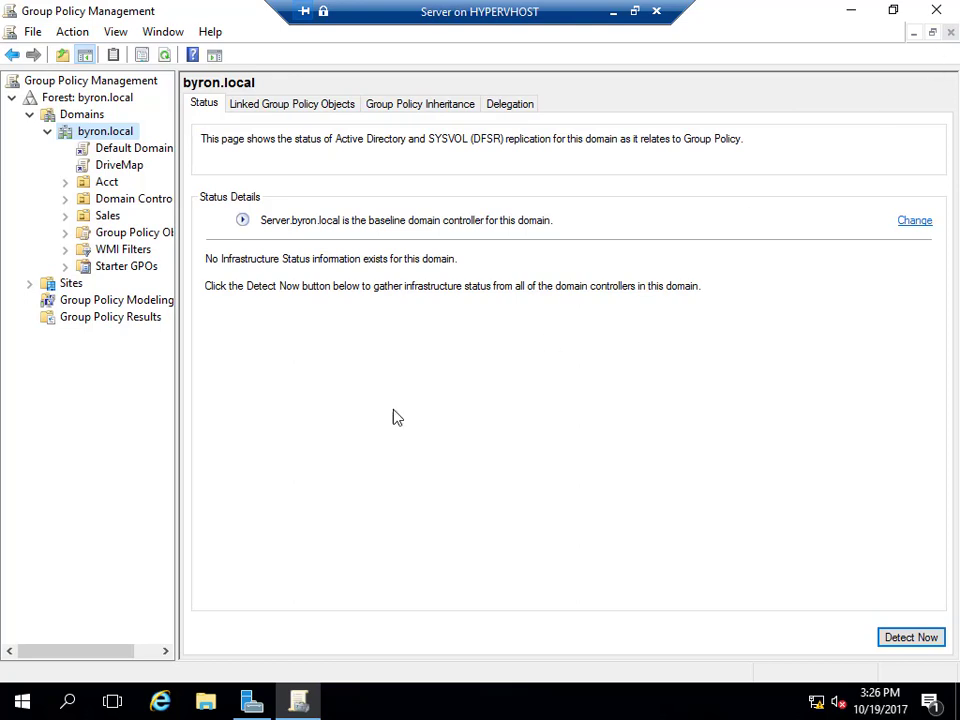
click(334, 440)
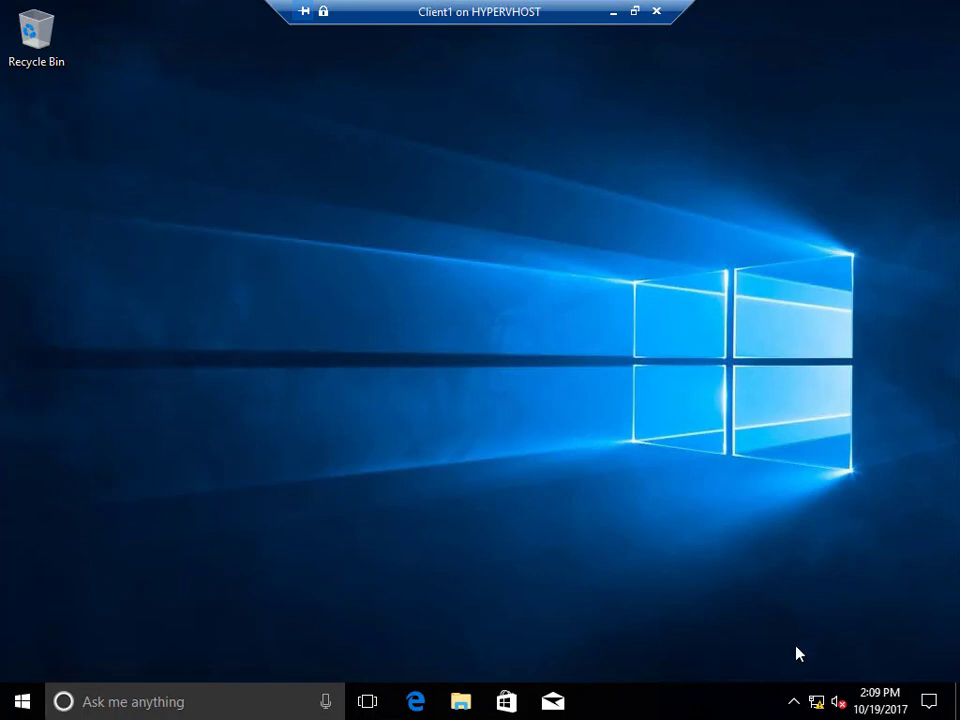
Open the Ethernet adapter's IPv4 properties from Network and Sharing Center.
right_click(818, 706)
click(812, 692)
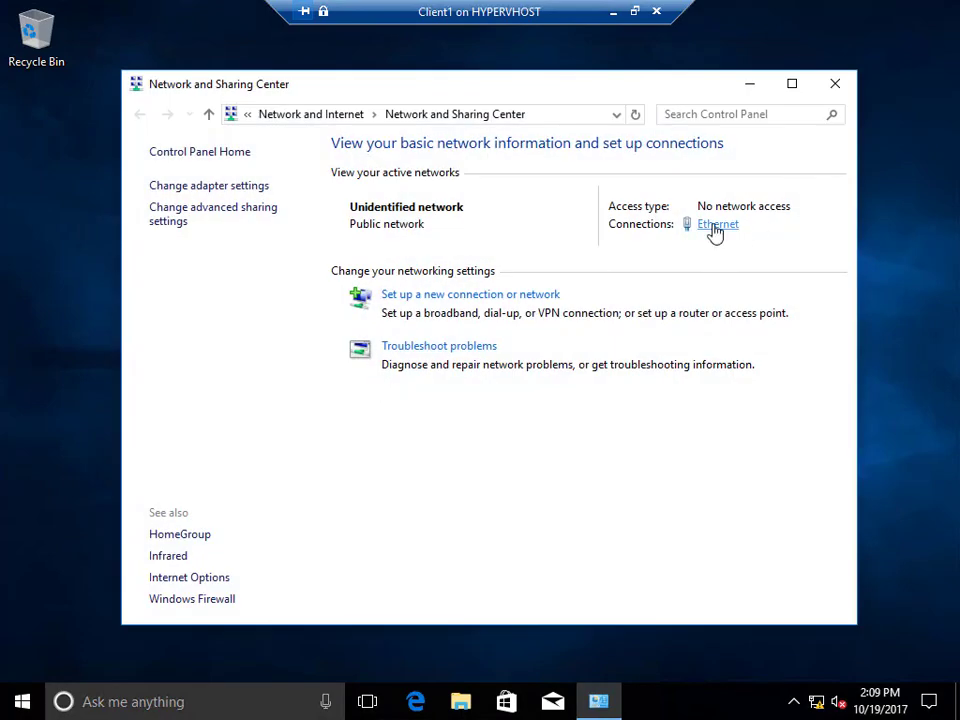
click(714, 231)
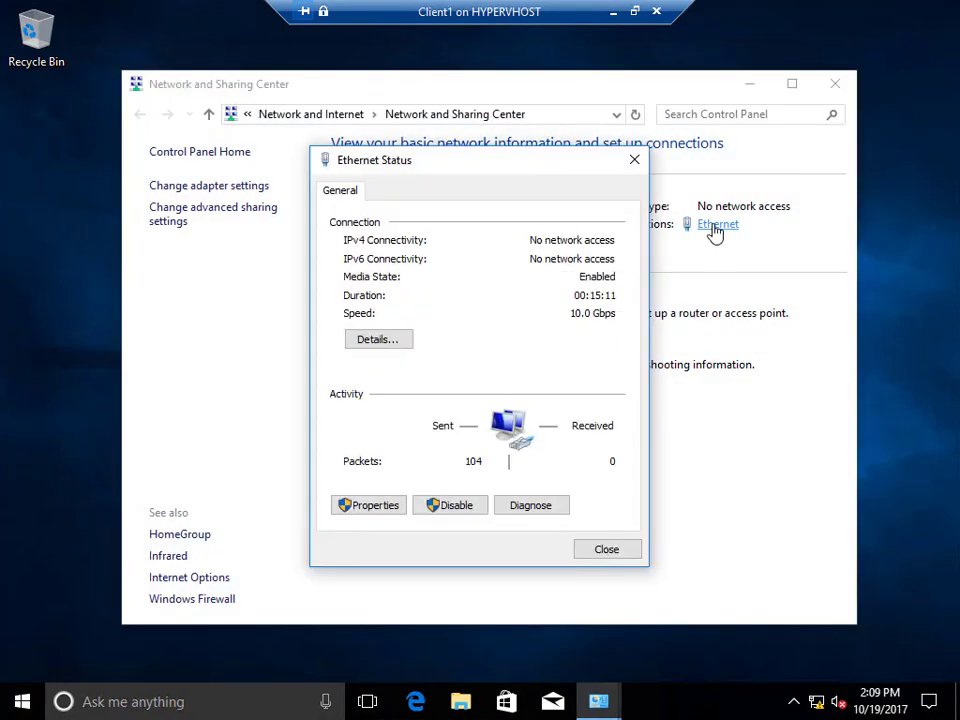
click(383, 513)
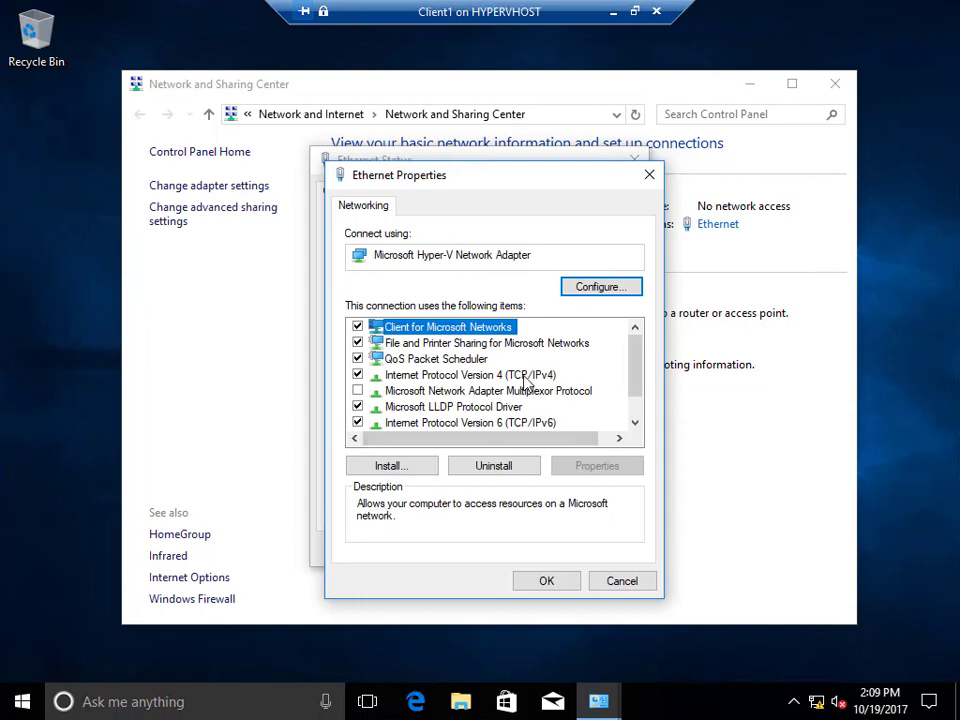
click(520, 376)
click(597, 467)
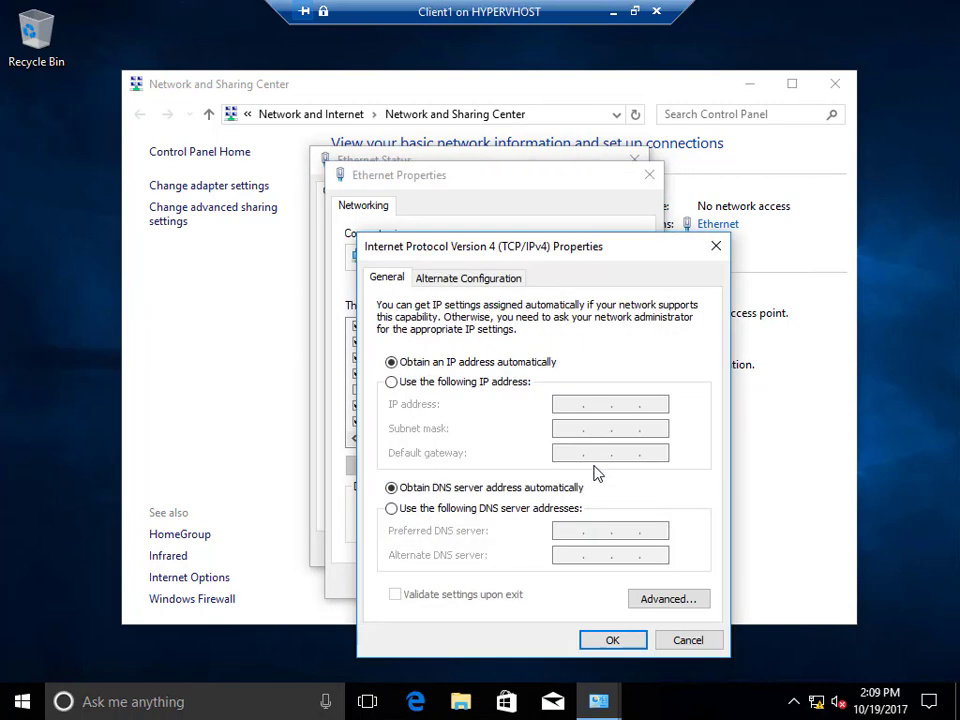
Enter static IP 192.168.0.101, mask 255.255.255.0 and preferred DNS 192.168.0.10.
click(497, 384)
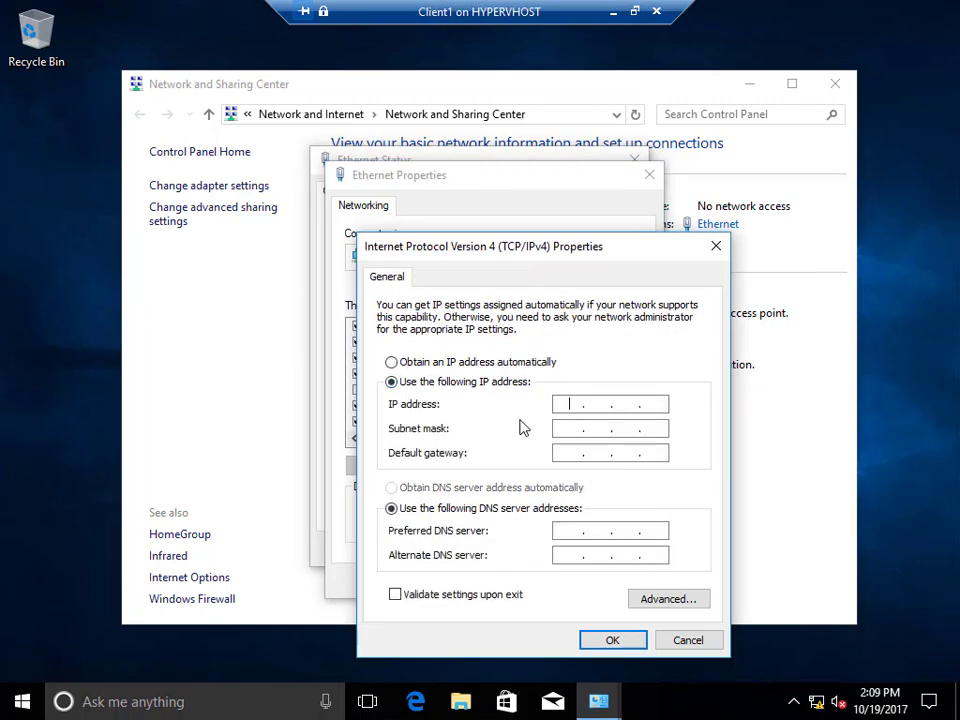
text(192 . 168 . )
text(0 . )
text(100)
key(BackSpace)
key(BackSpace)
text(01)
key(Tab)
key(Tab)
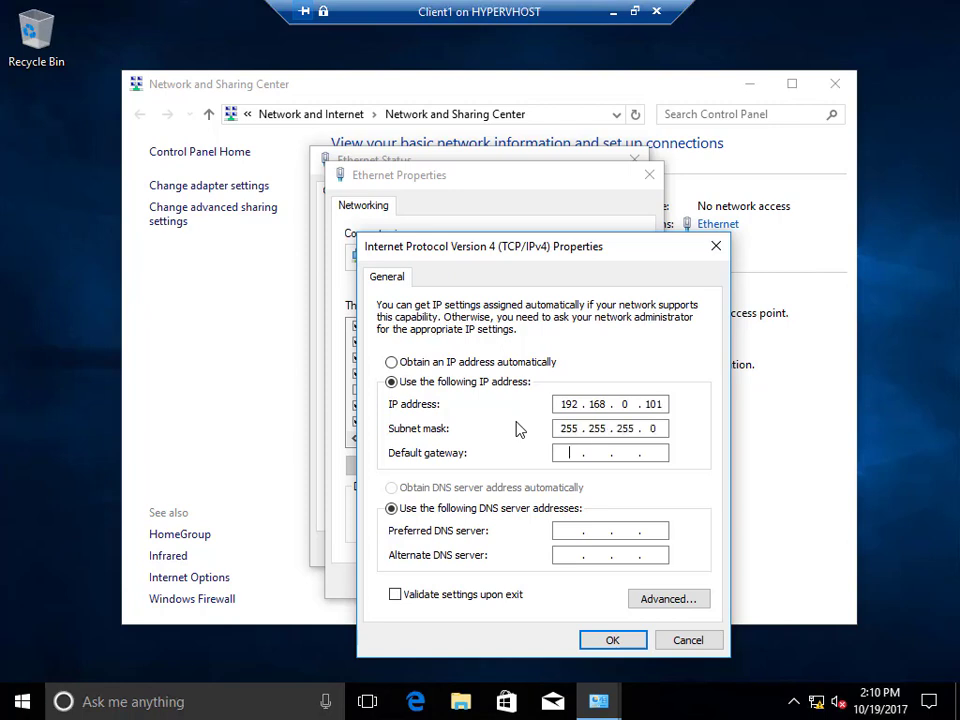
key(Tab)
key(Tab)
text(192 . 168 . 0 . 10)
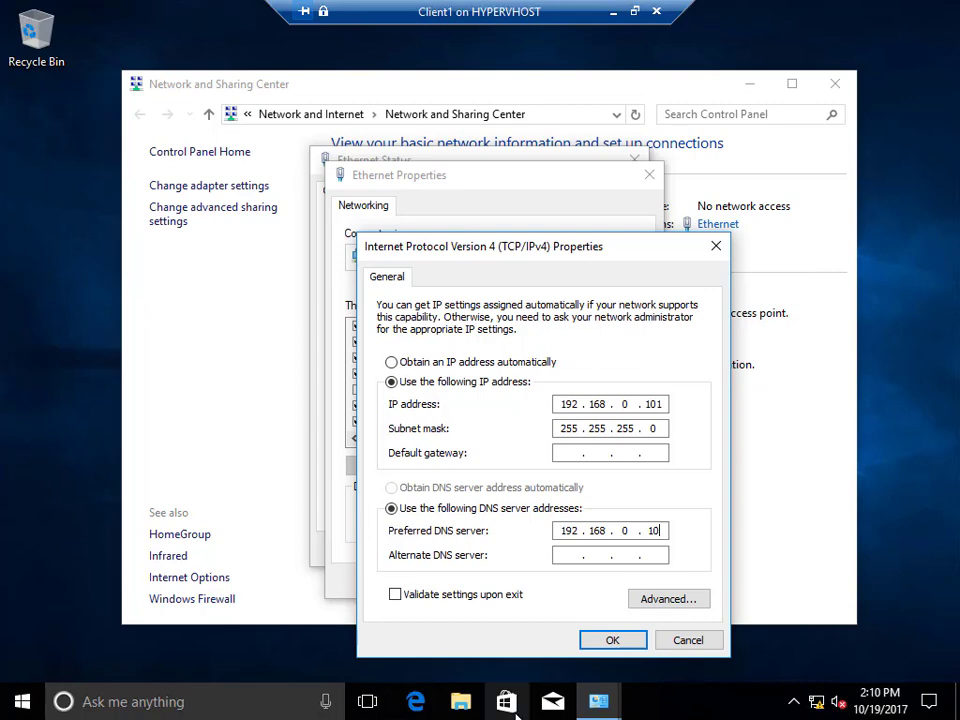
Confirm the IPv4 settings and close the adapter, status and Network and Sharing Center windows.
click(607, 641)
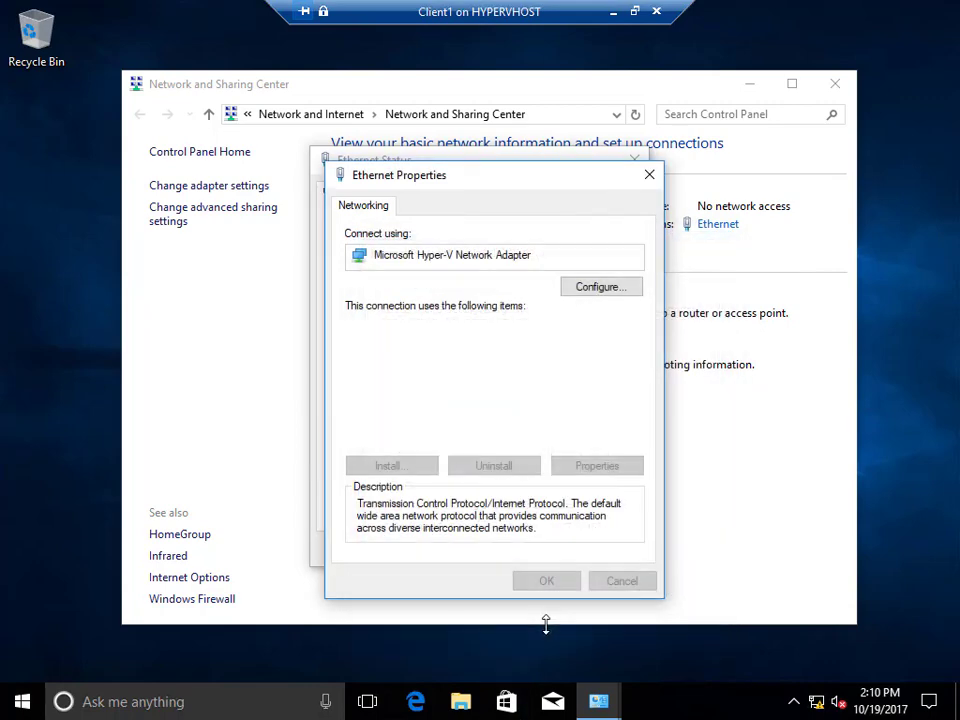
click(538, 586)
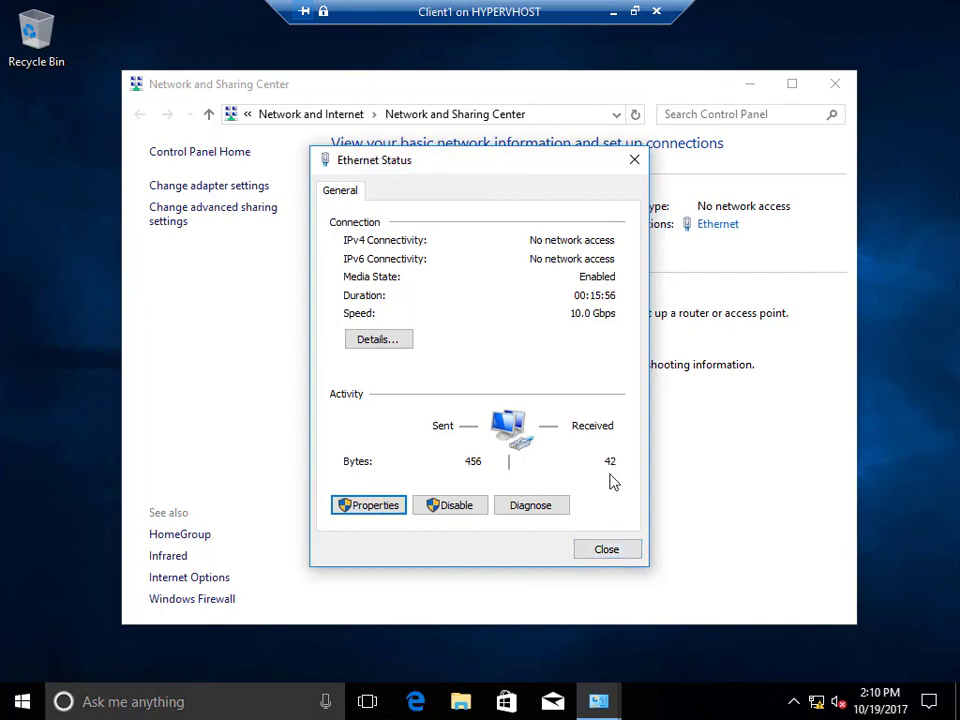
click(622, 557)
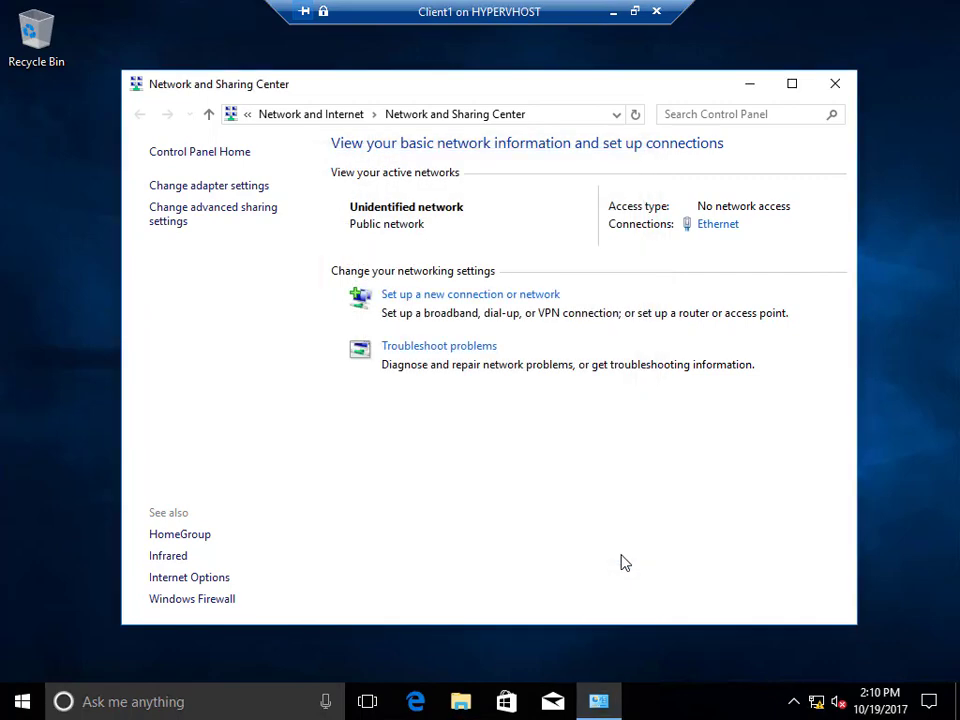
click(837, 93)
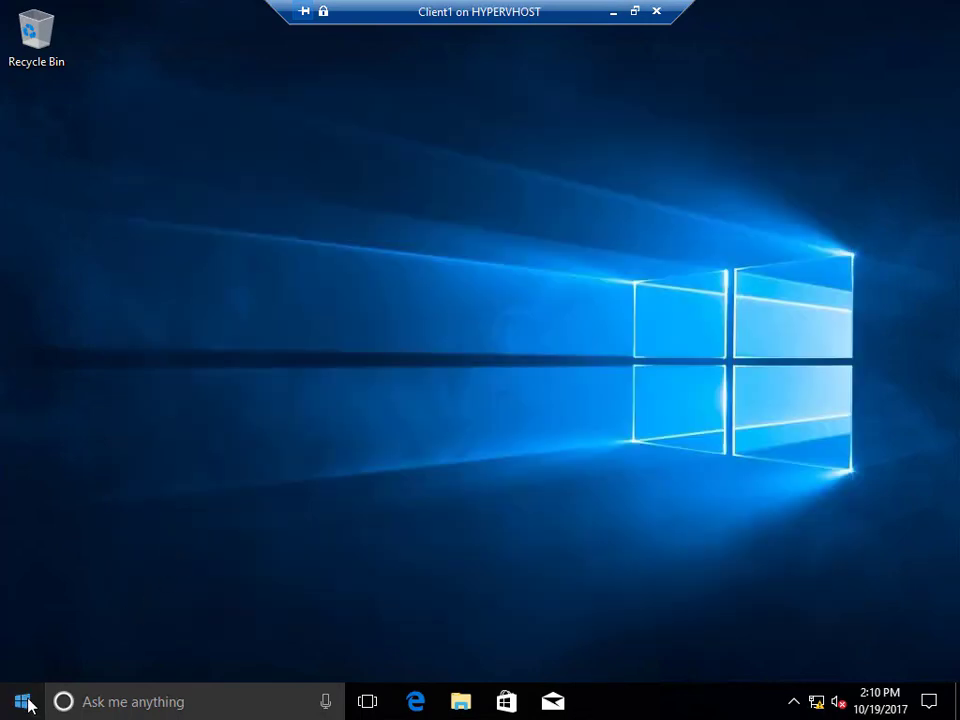
Rename the PC to Client1 from the System About page and restart now.
right_click(26, 704)
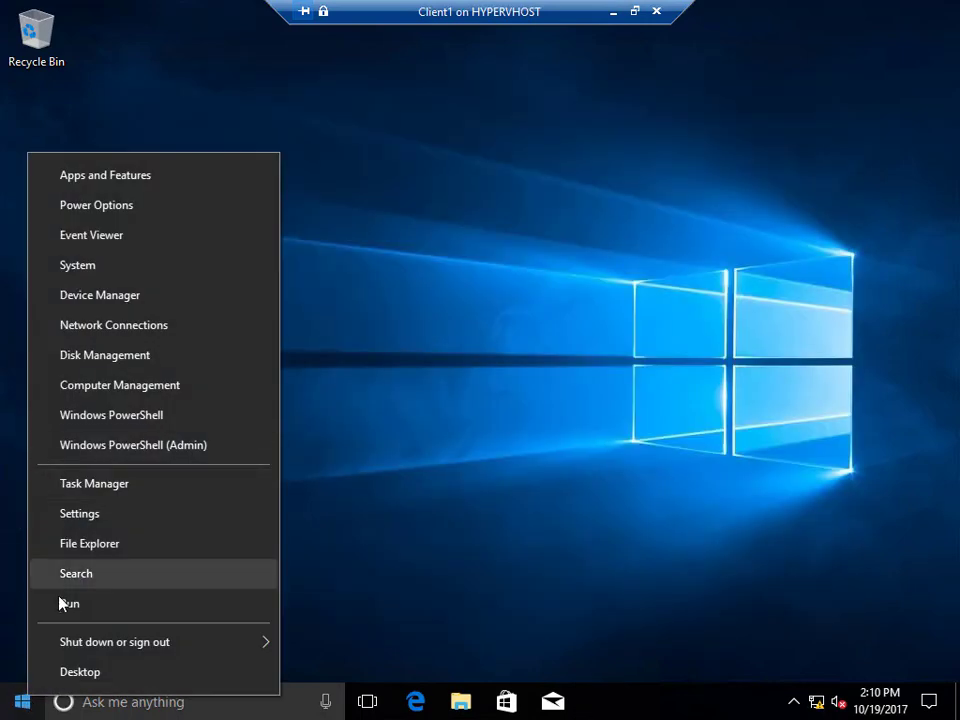
click(66, 268)
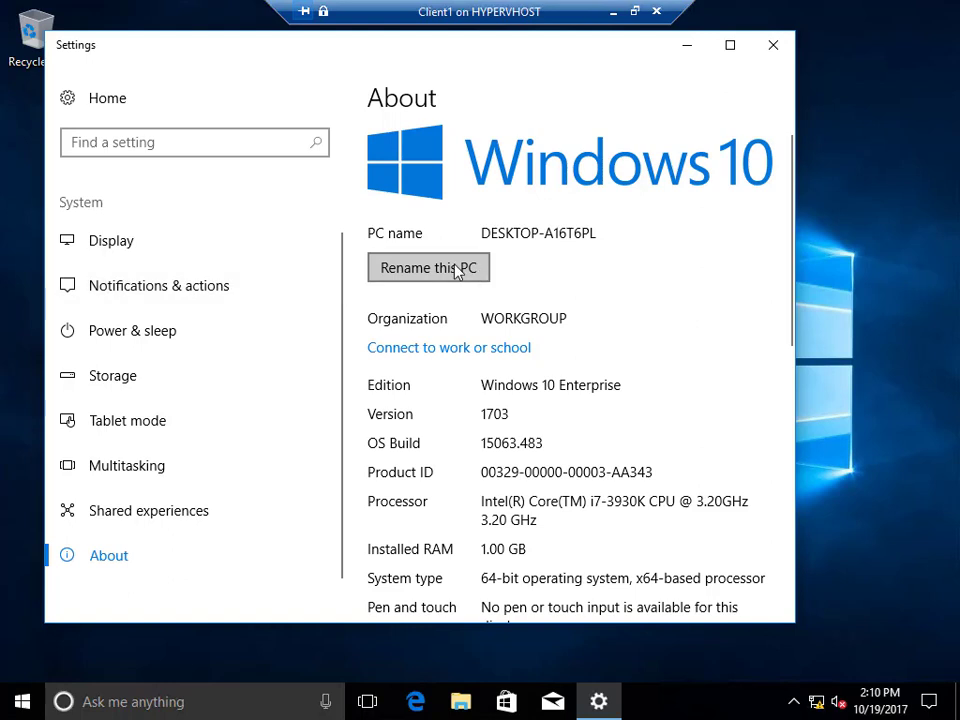
click(457, 270)
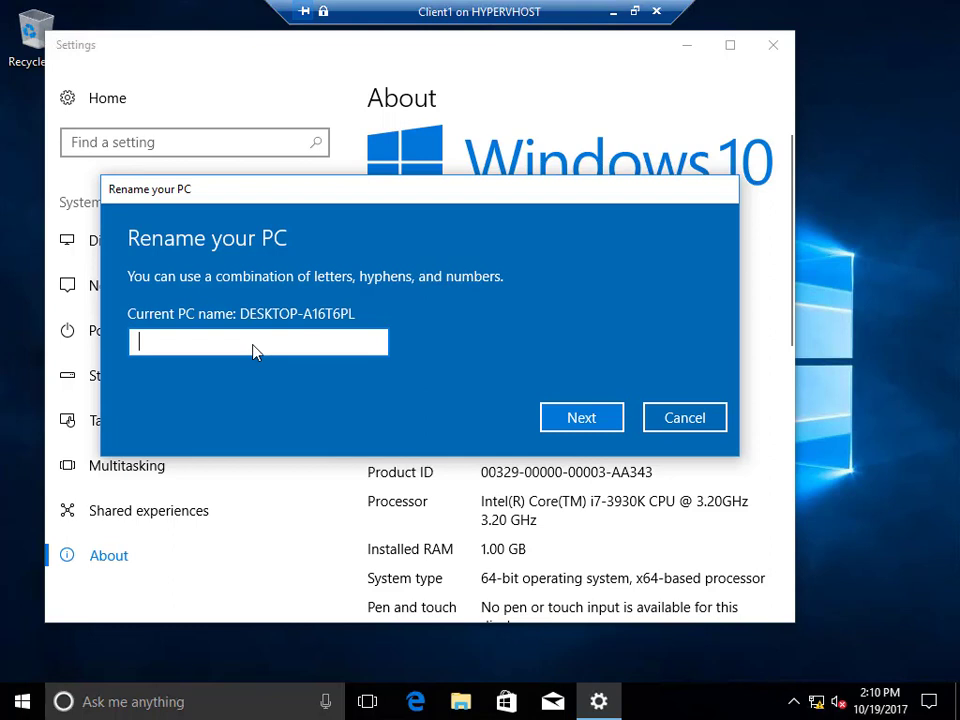
text(Client1)
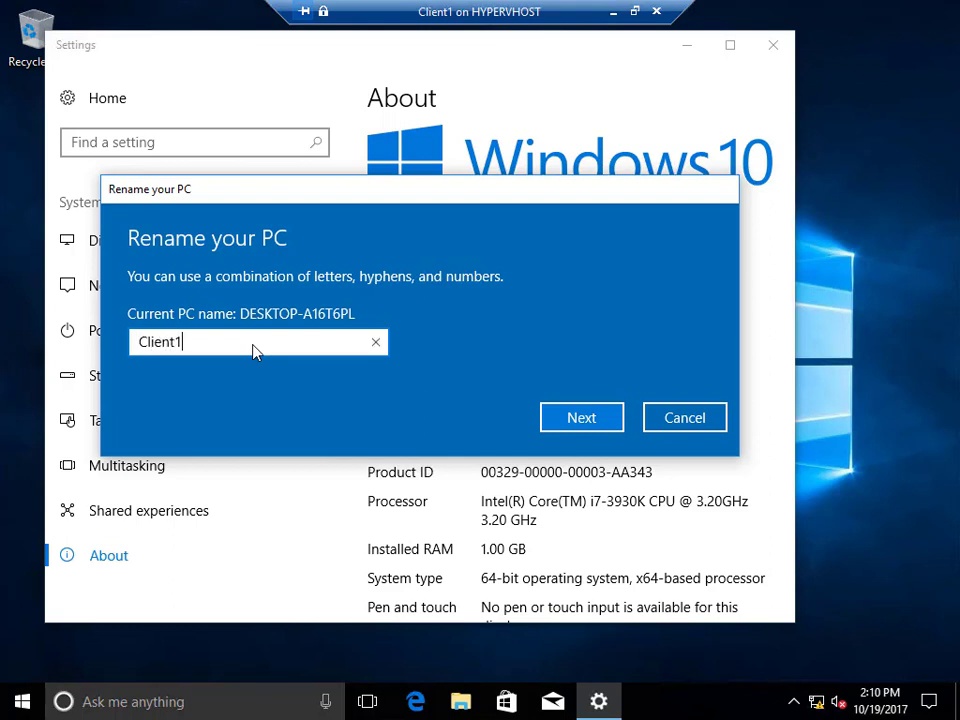
click(613, 419)
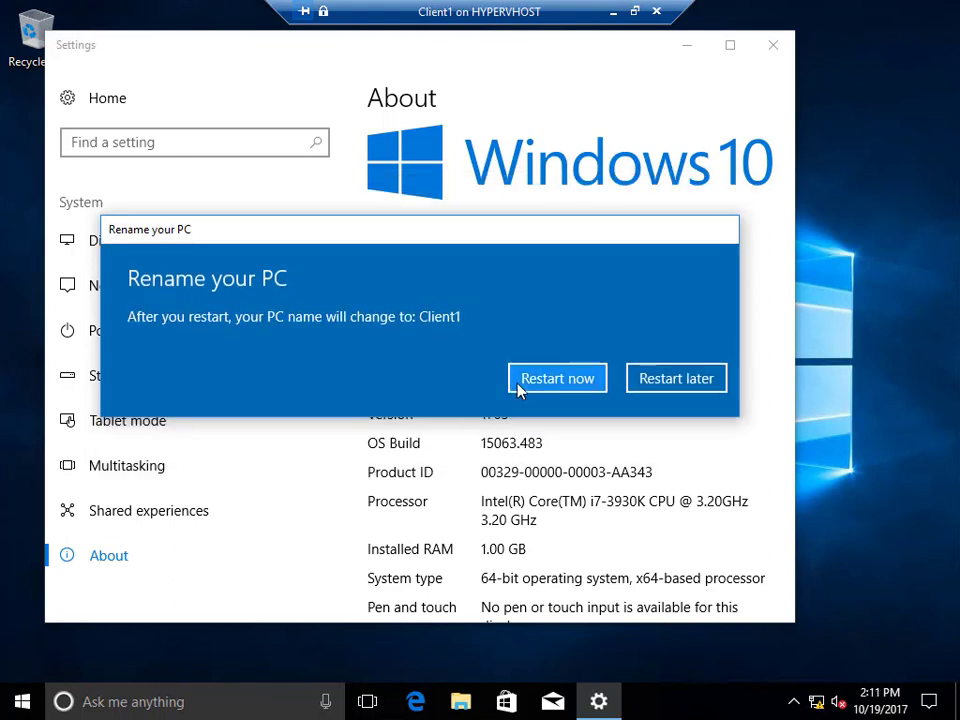
click(517, 389)
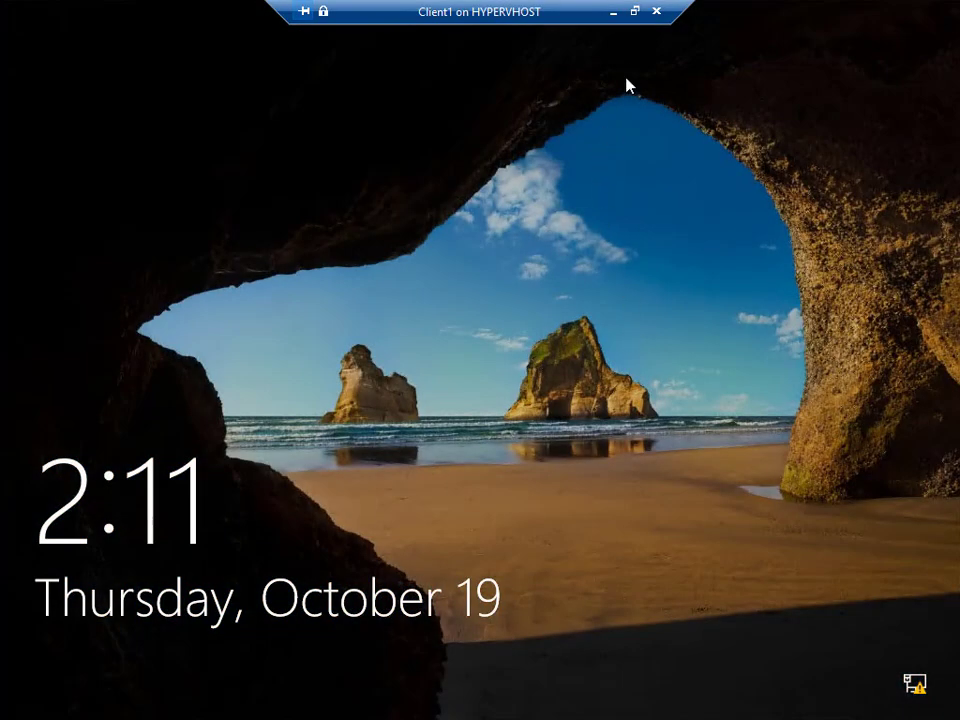
Send Ctrl+Alt+Delete to Client1 and sign in as LocalAdmin with its password.
click(635, 12)
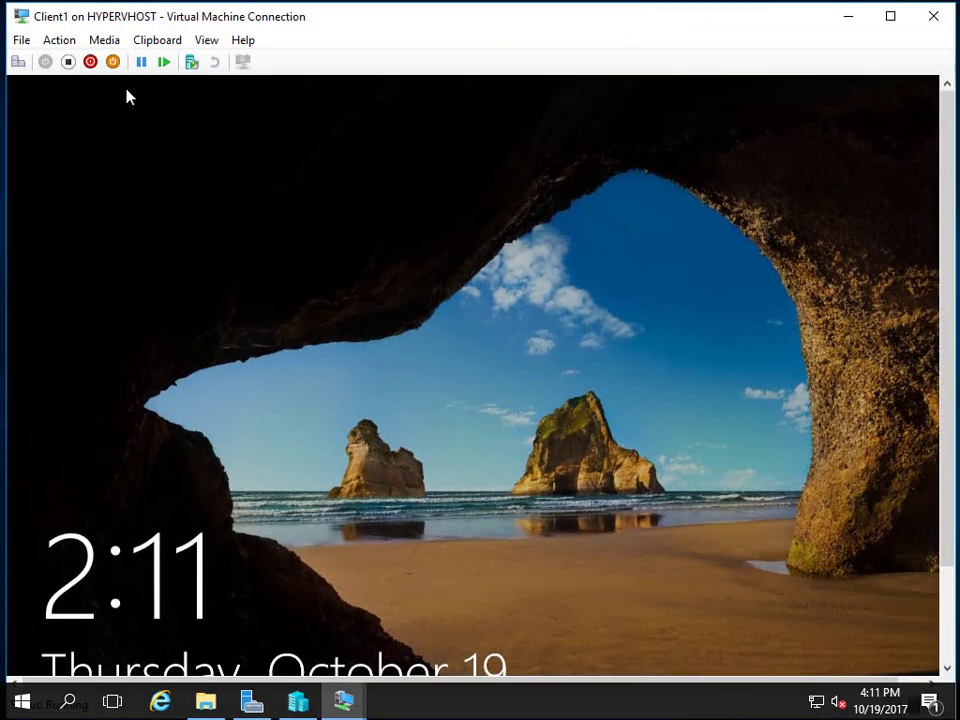
click(58, 40)
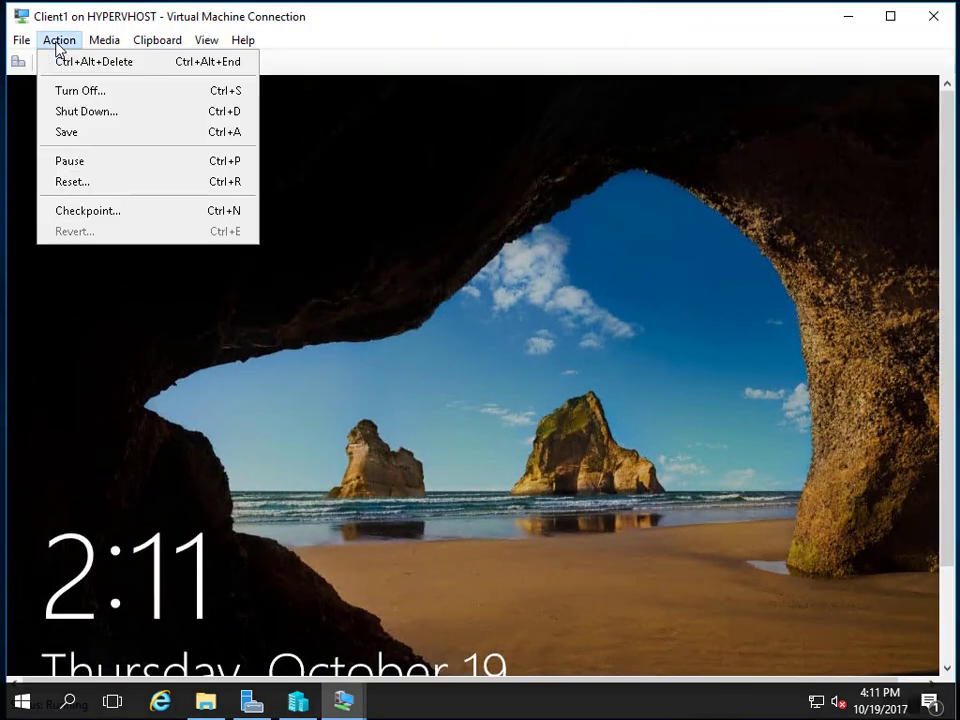
click(93, 62)
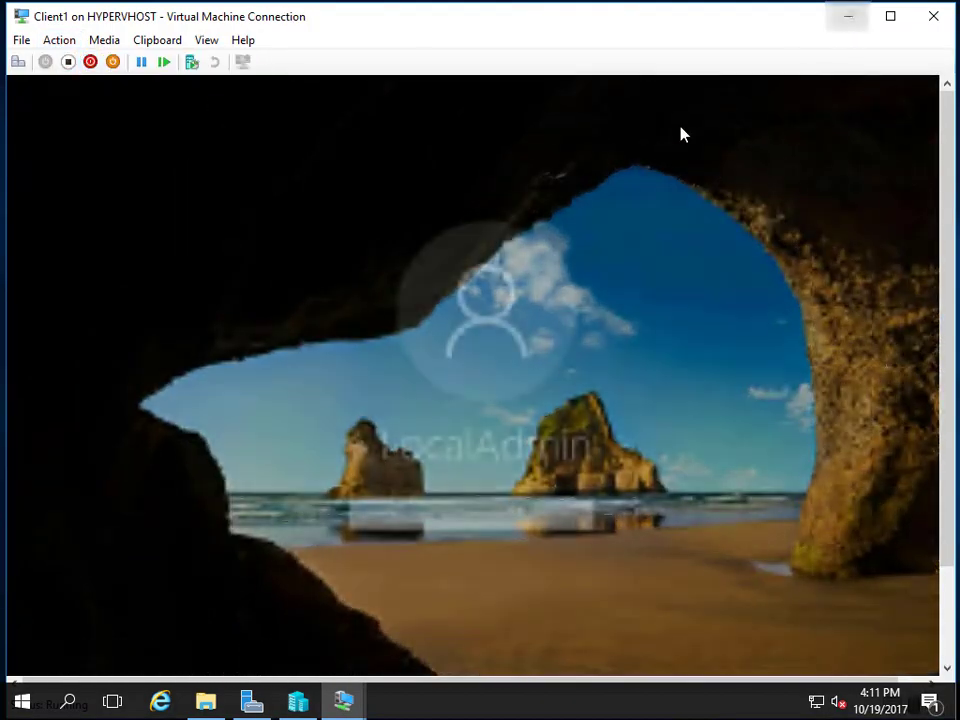
double_click(400, 22)
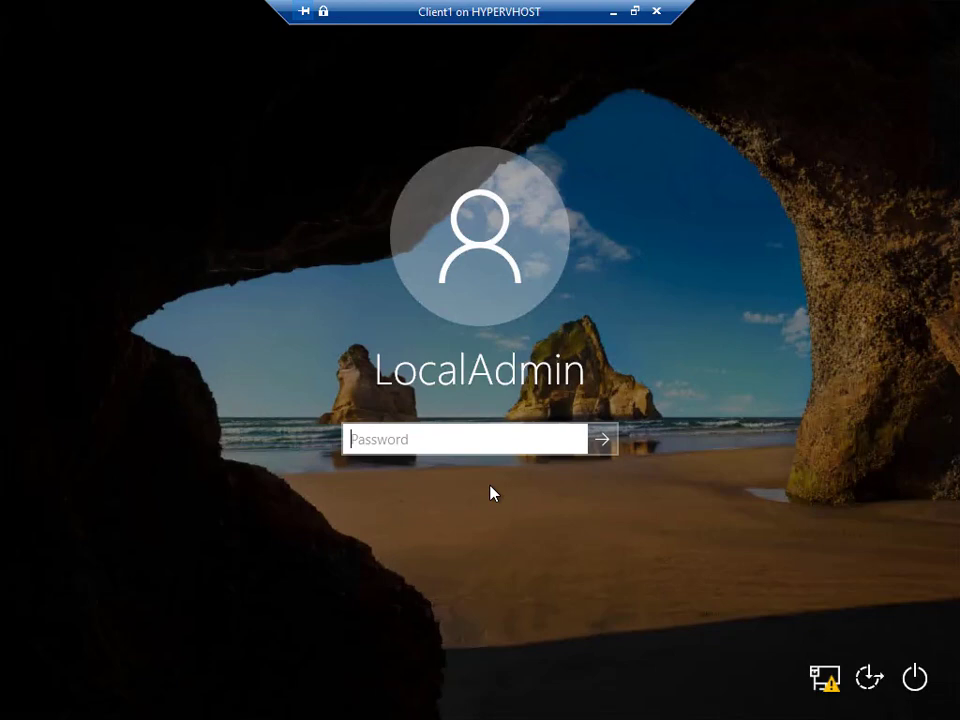
text(Pa$$w0rd)
key(Return)
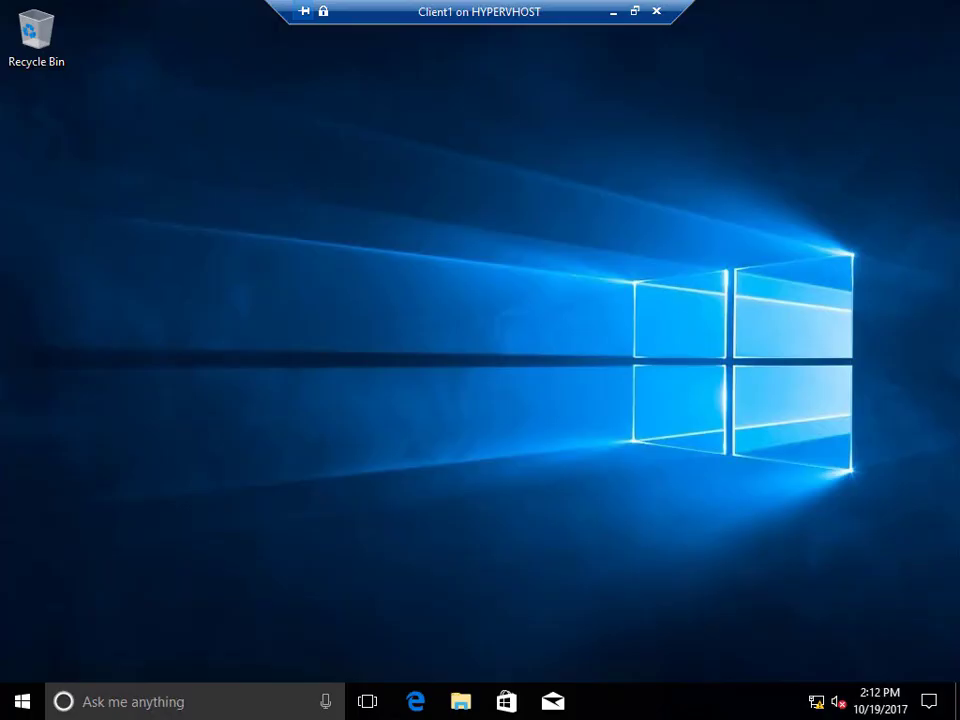
Check the About page shows Client1, then start a work or school connection.
right_click(22, 706)
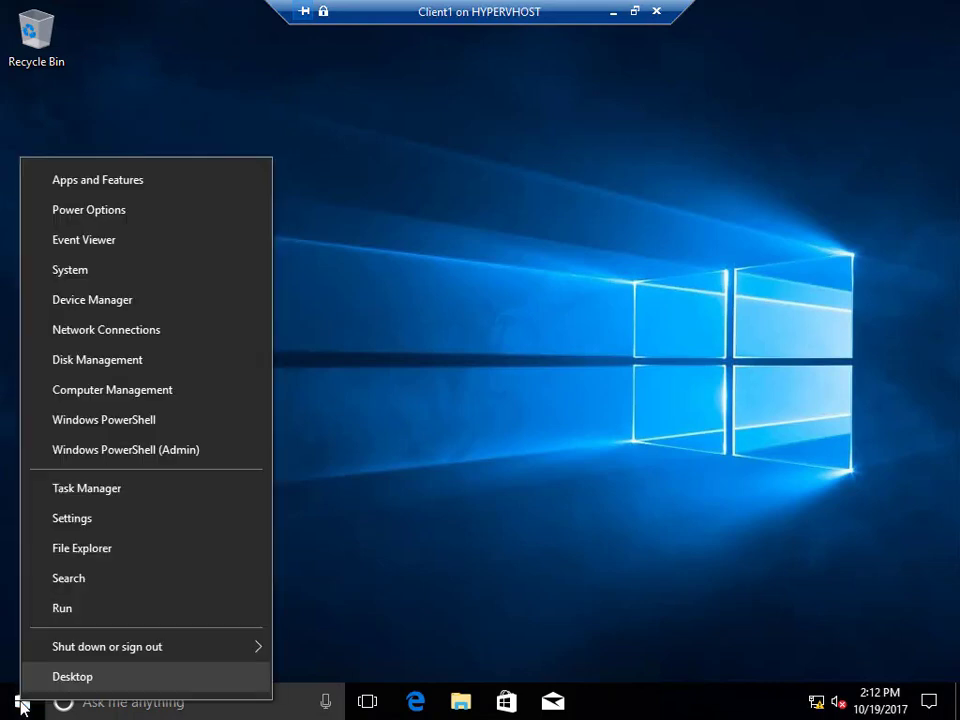
click(66, 281)
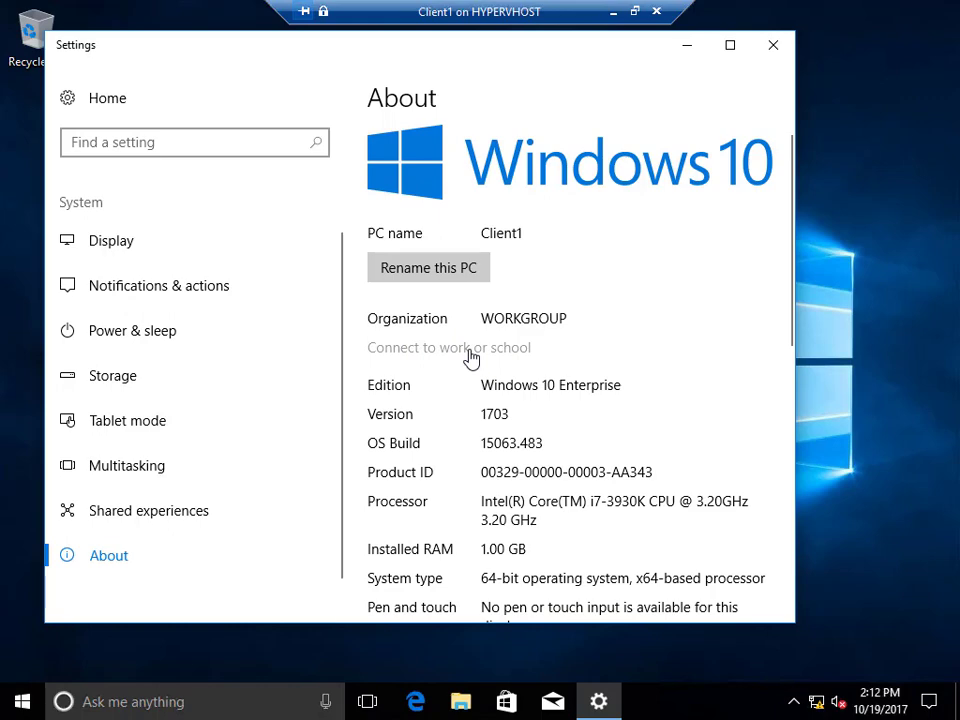
click(471, 359)
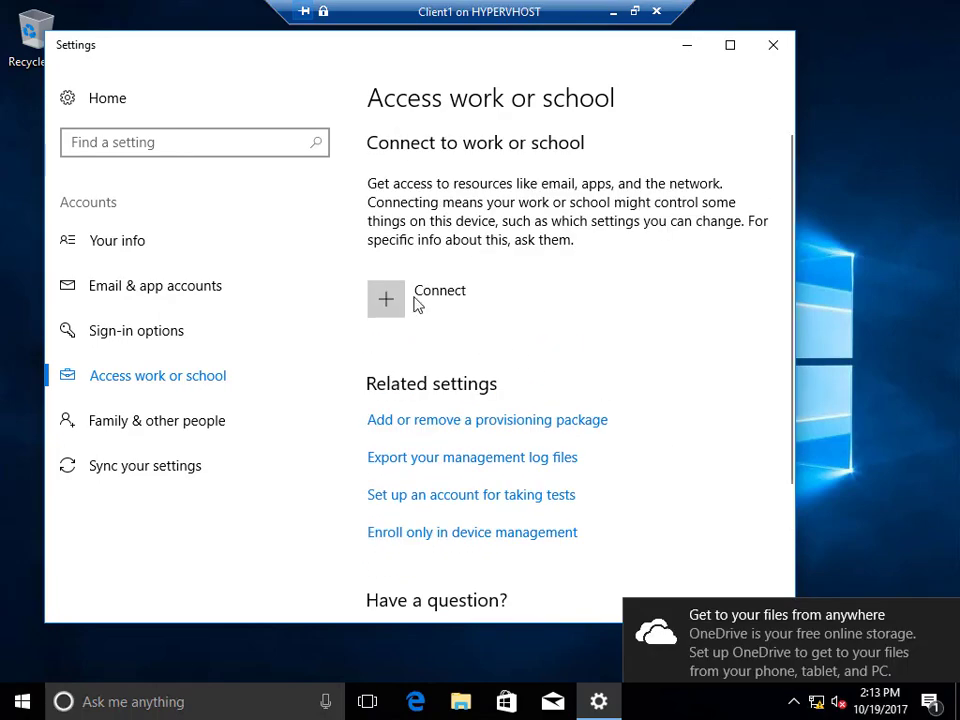
click(498, 320)
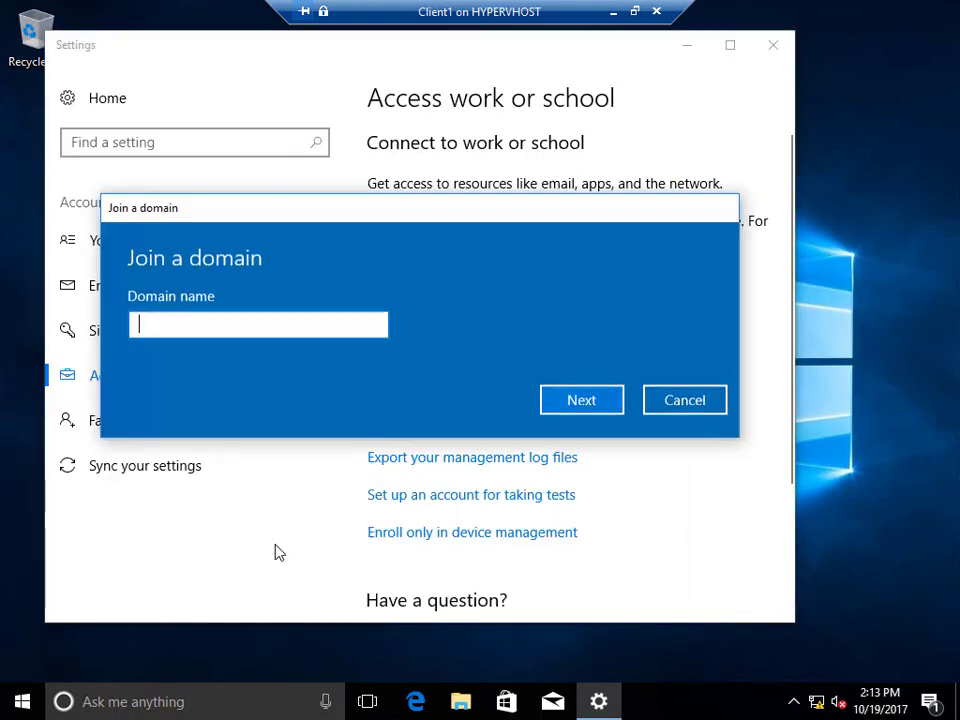
Join domain byron.local, authorising with the administrator account and its password.
text(byro)
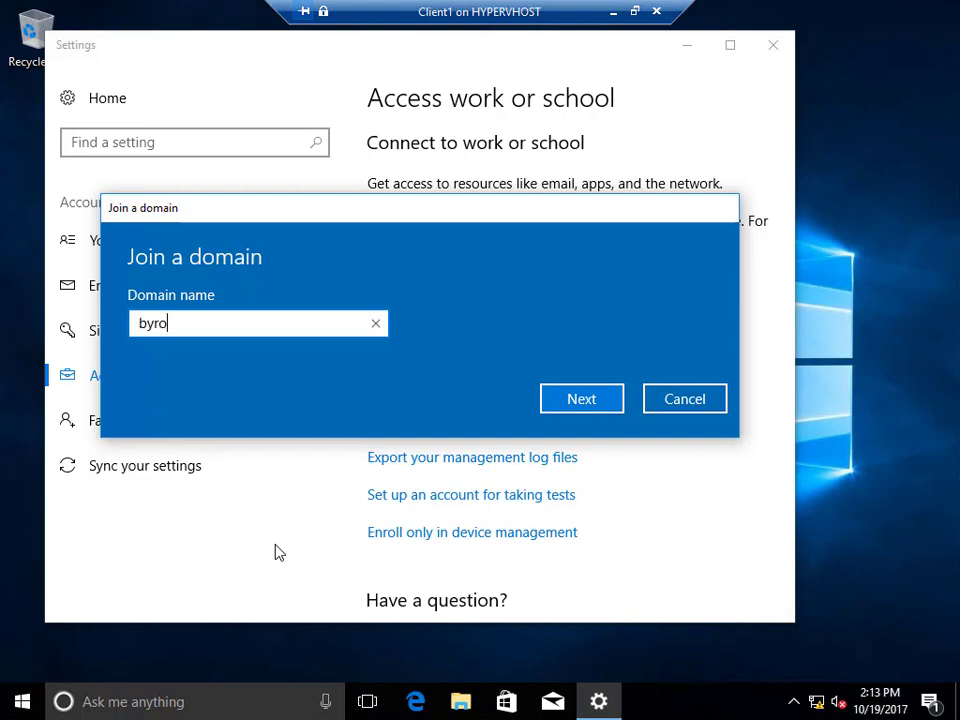
text(n.local)
click(578, 400)
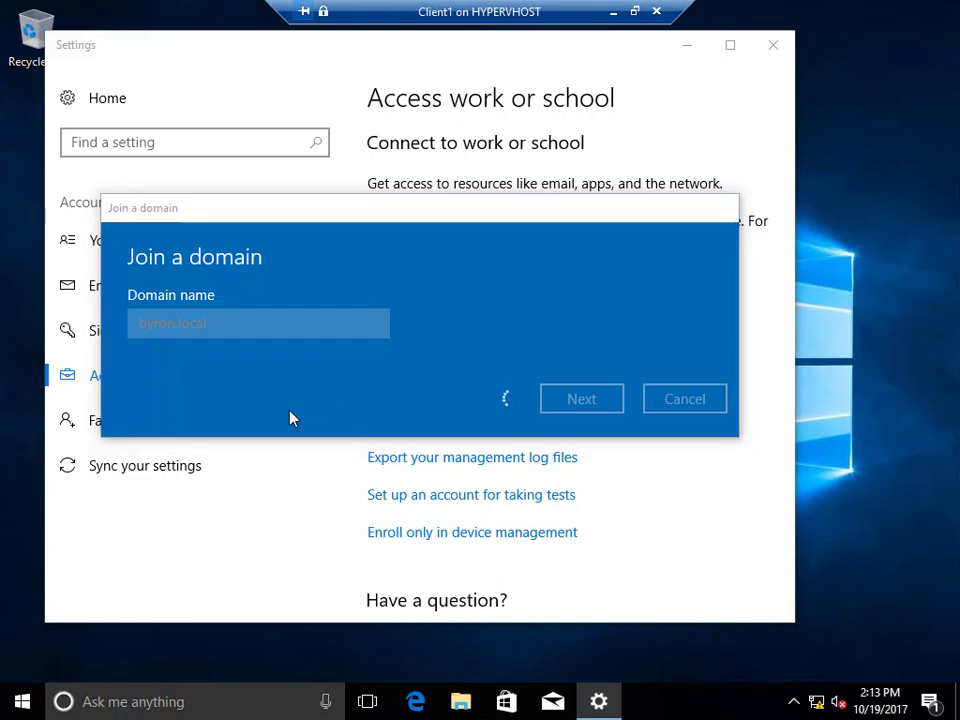
click(281, 324)
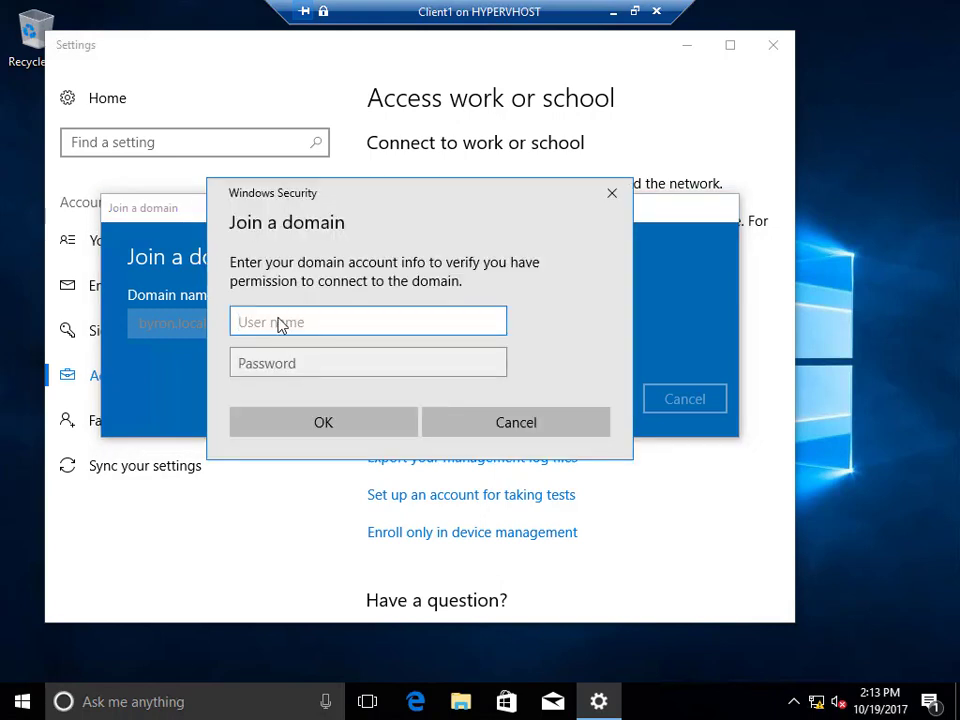
text(administrator)
key(Tab)
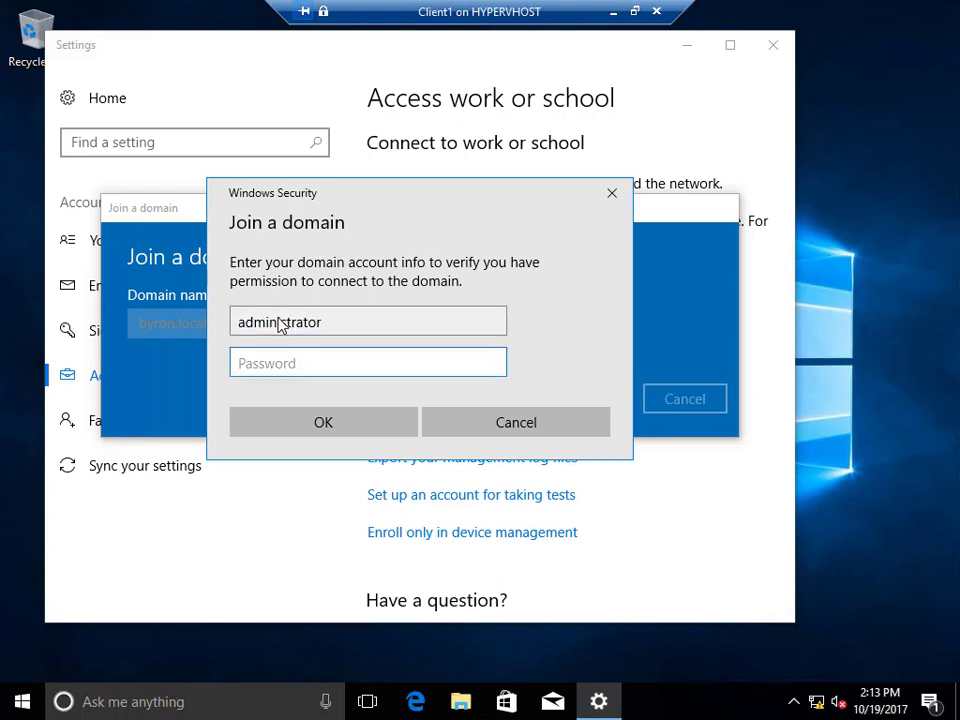
text(••••••••)
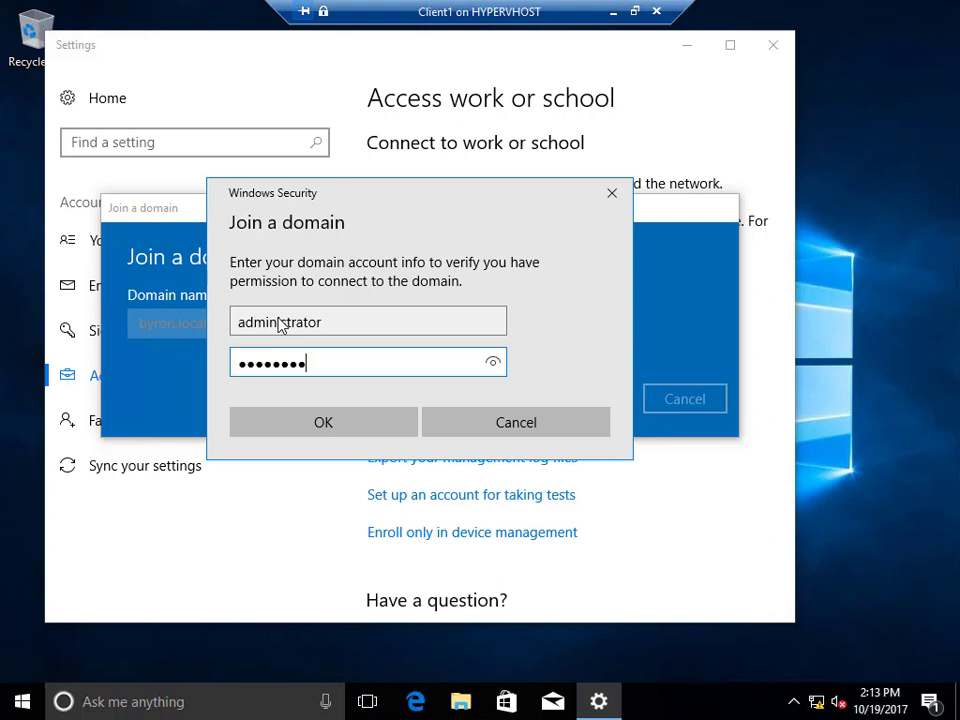
click(302, 430)
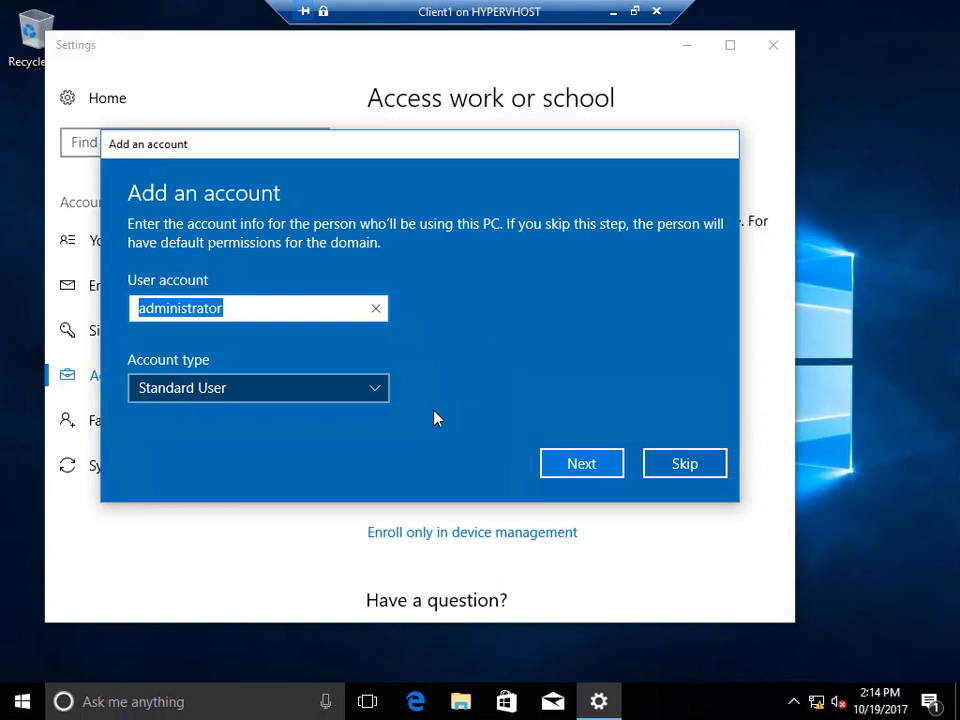
Skip adding an account and restart Client1 now.
click(676, 466)
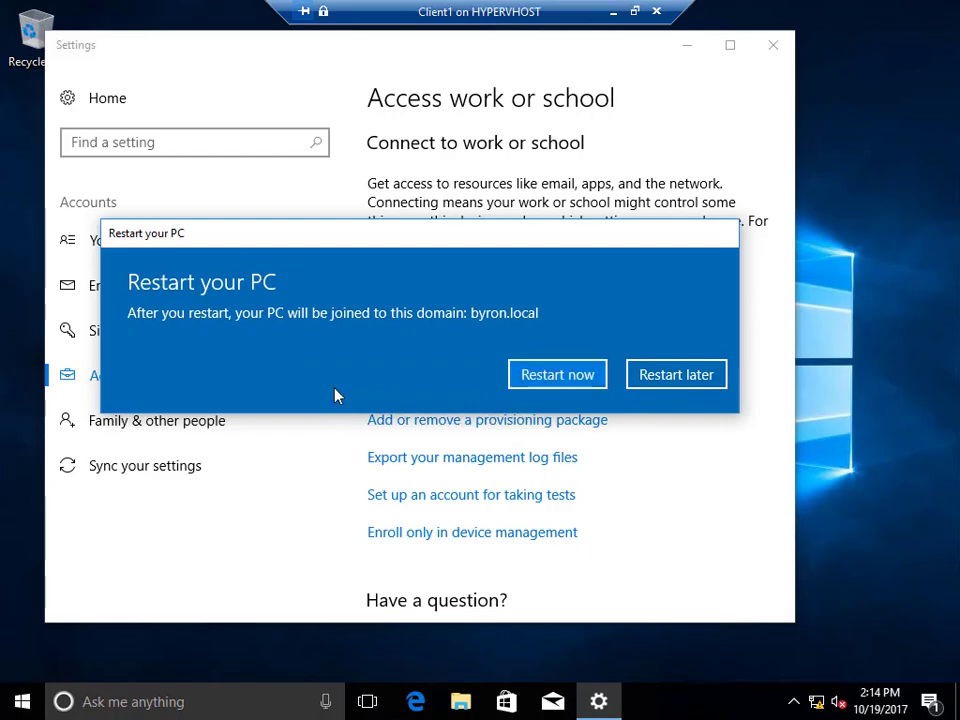
key(Return)
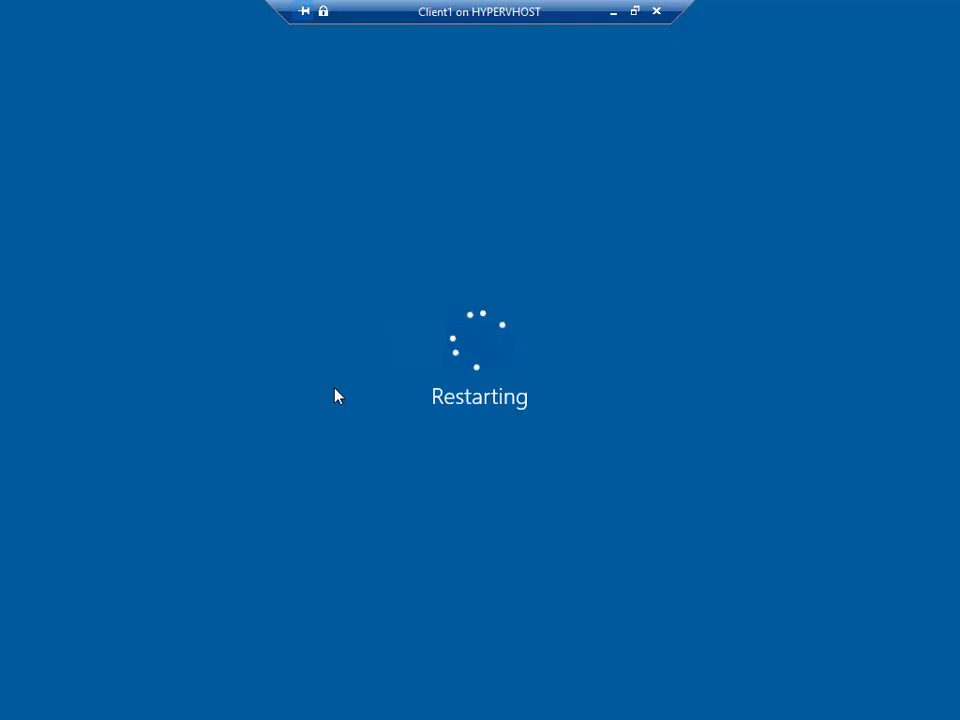
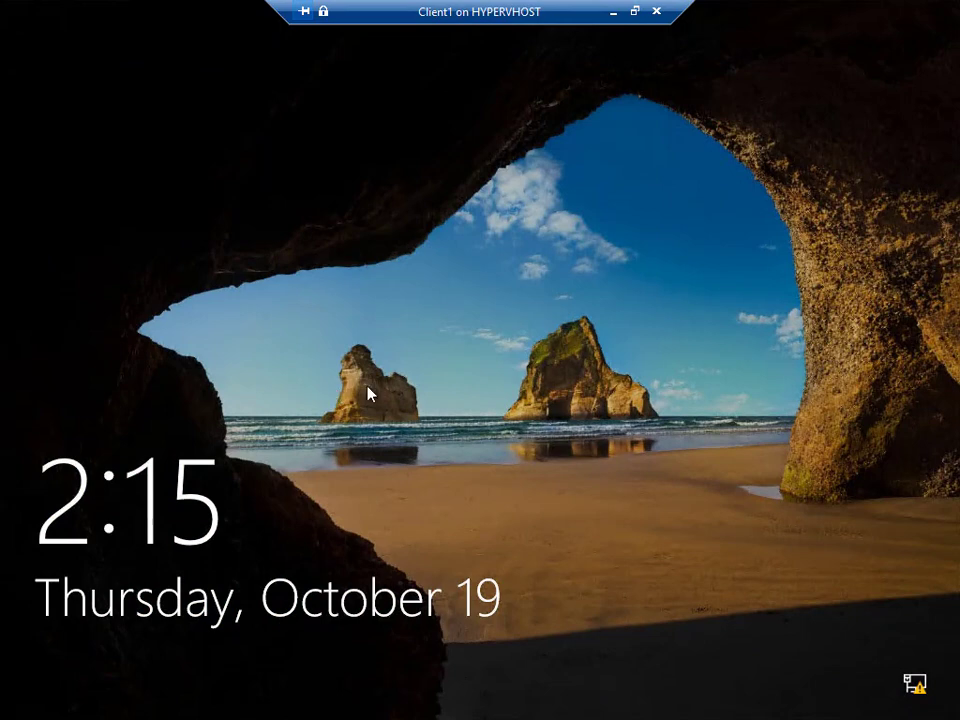
Send Ctrl+Alt+Delete to the Client1 VM in full screen and choose Other user.
click(634, 11)
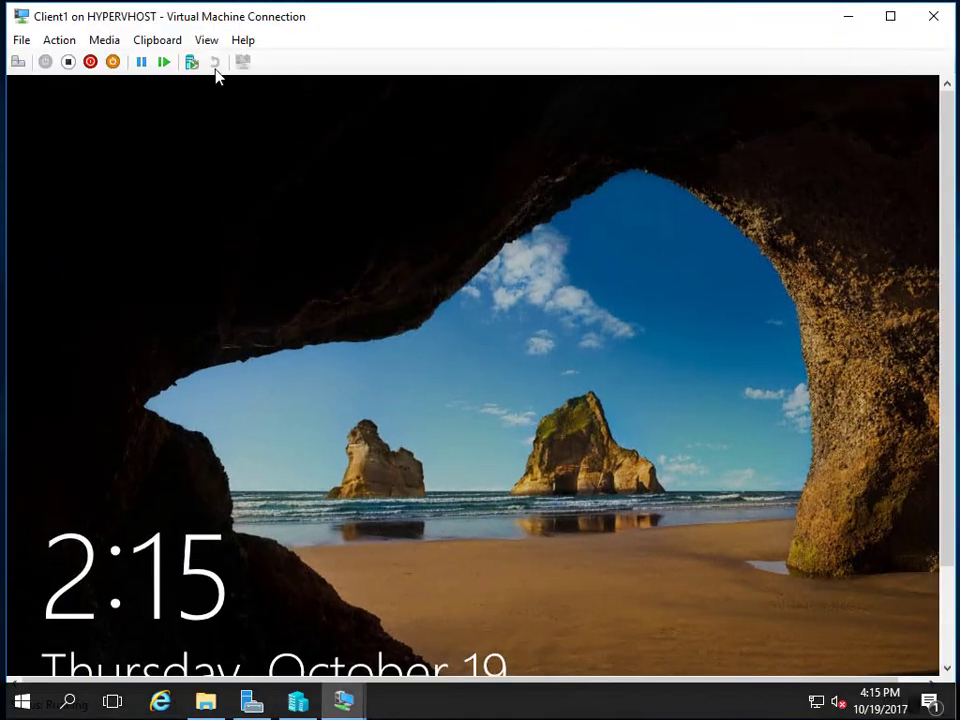
click(18, 61)
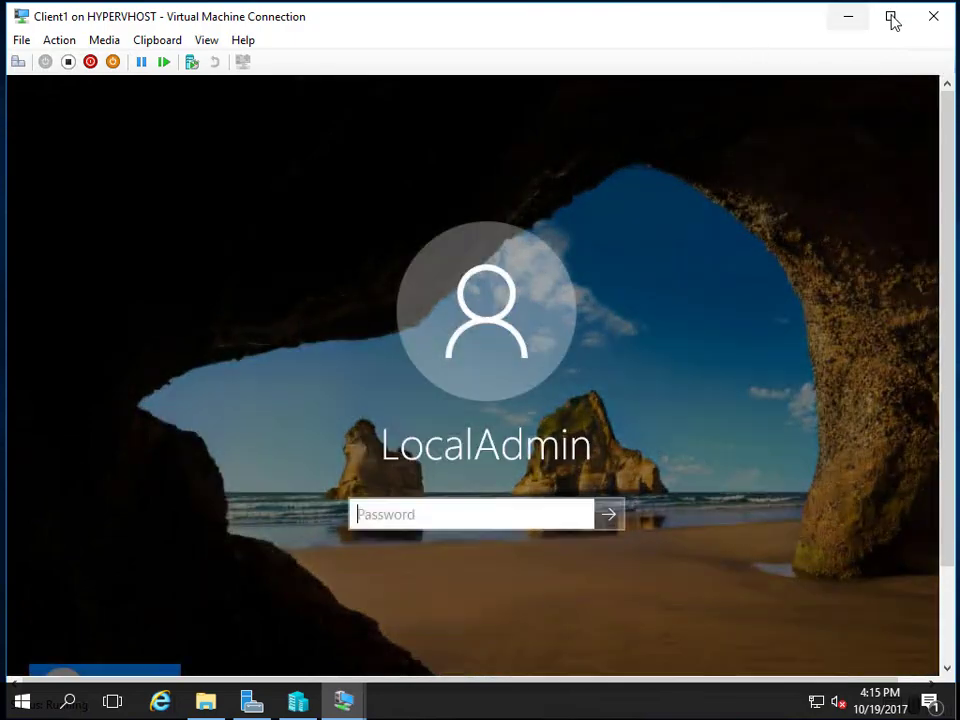
click(893, 17)
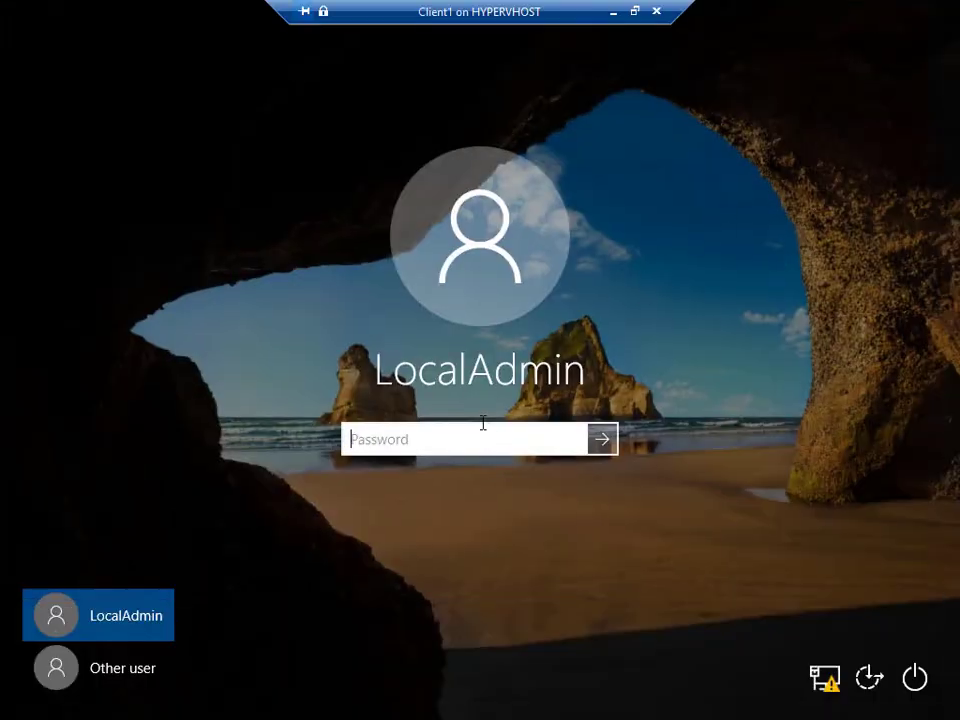
click(156, 680)
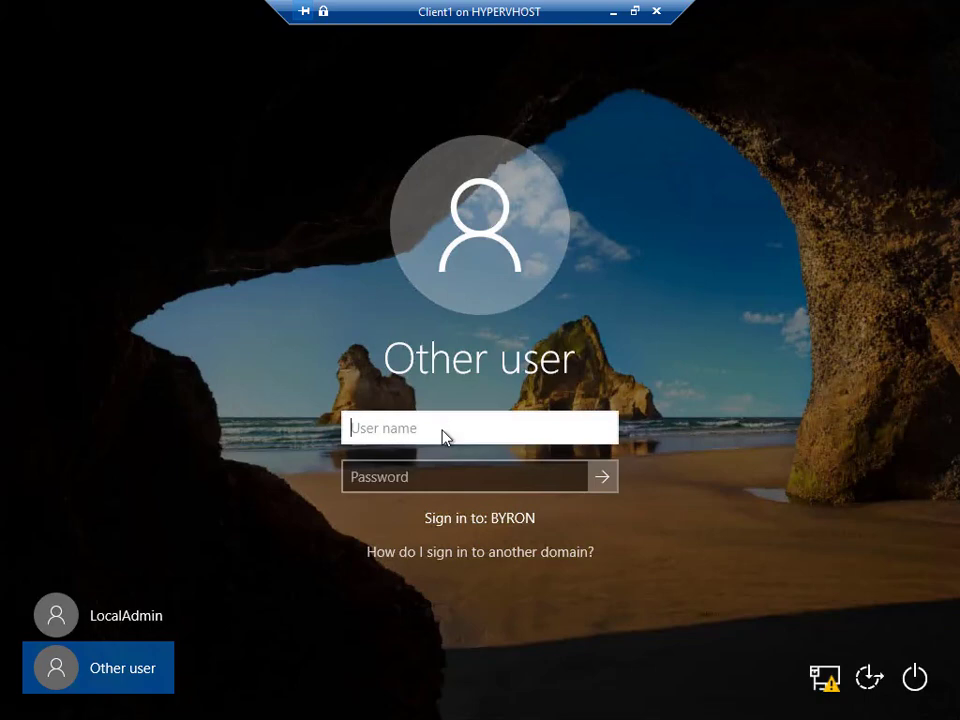
Sign in as byron\administrator with the domain administrator password.
text(adminisat)
key(BackSpace)
key(BackSpace)
text(tro)
text(tor)
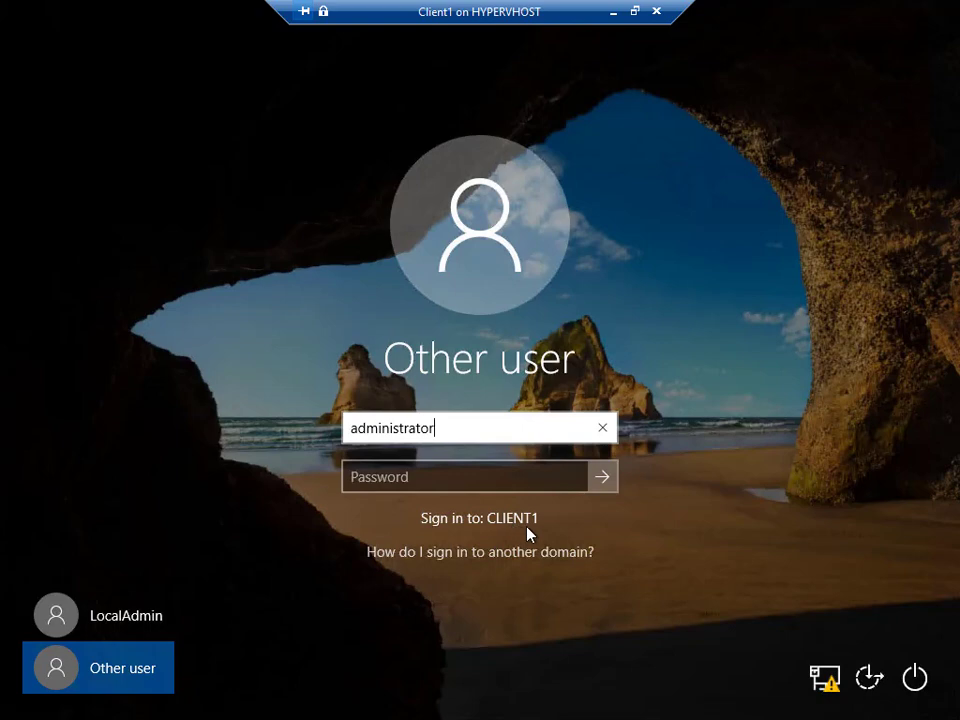
click(352, 429)
text(byron\)
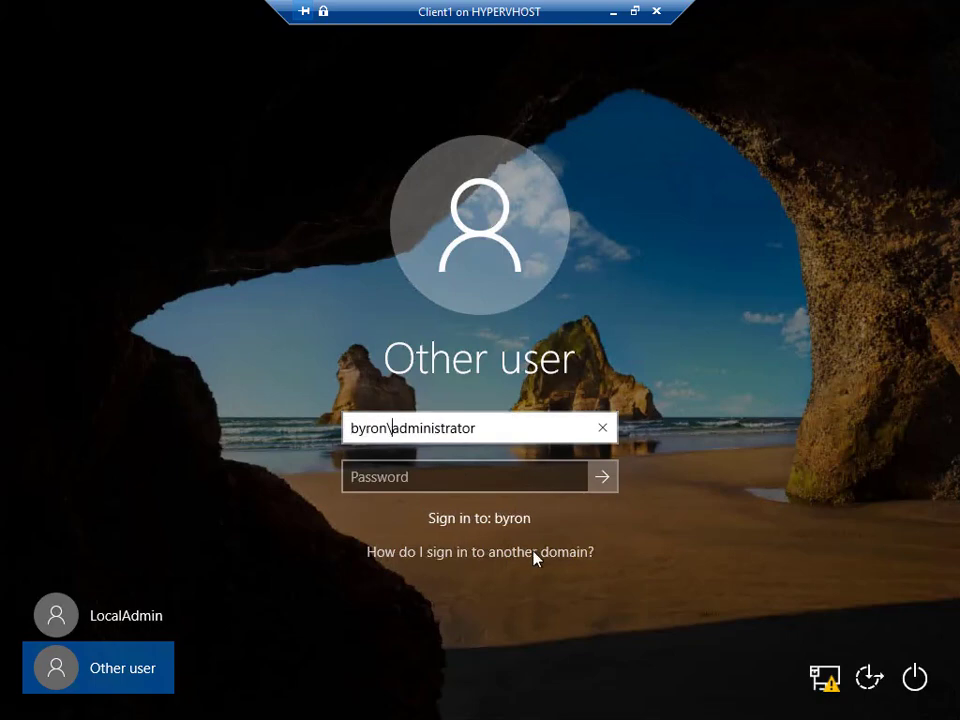
click(514, 428)
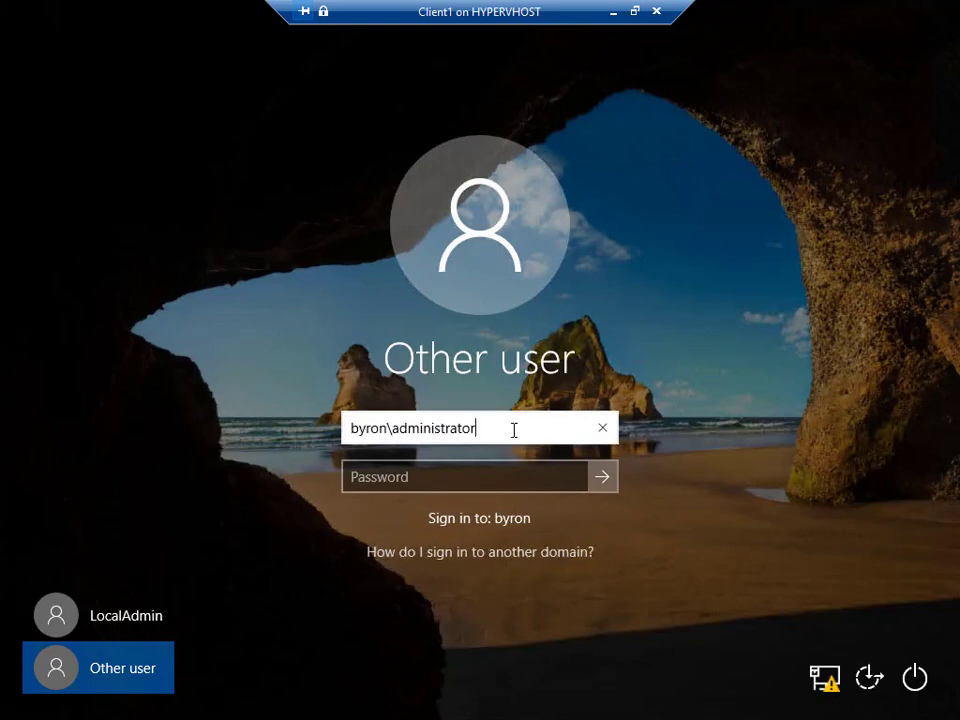
click(500, 481)
text(Pa55w.rd)
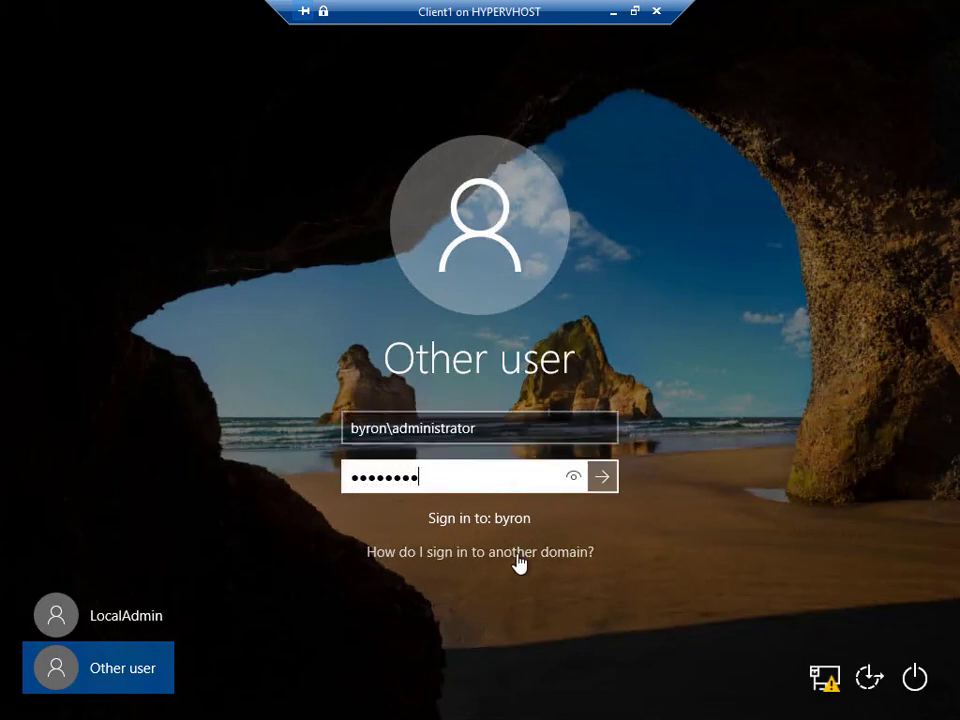
key(Return)
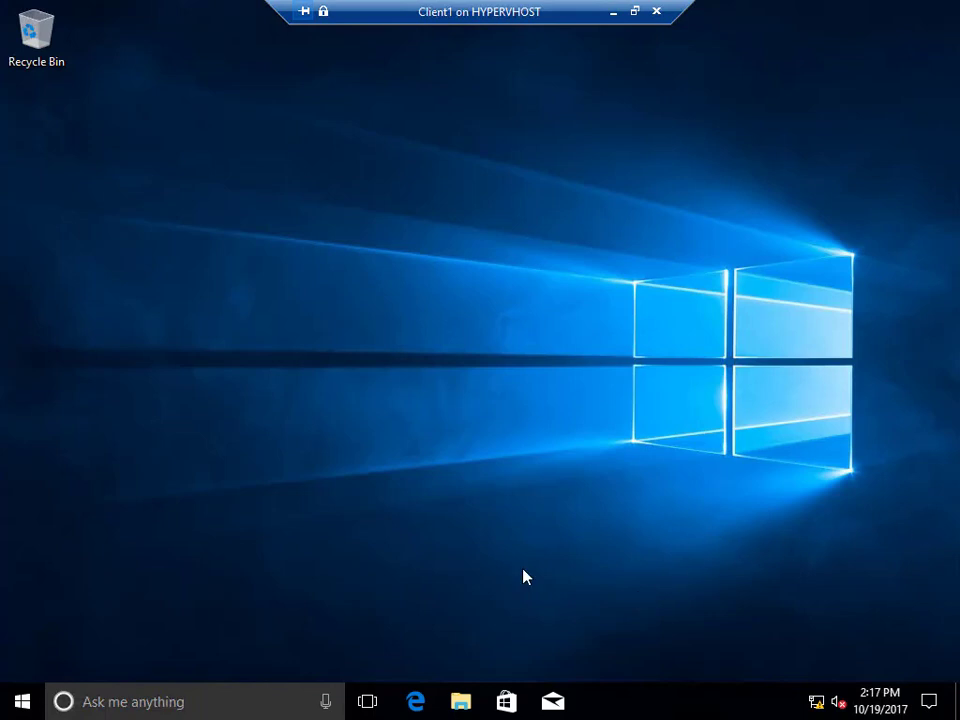
Launch Computer Management from the Start button's right-click menu.
right_click(25, 705)
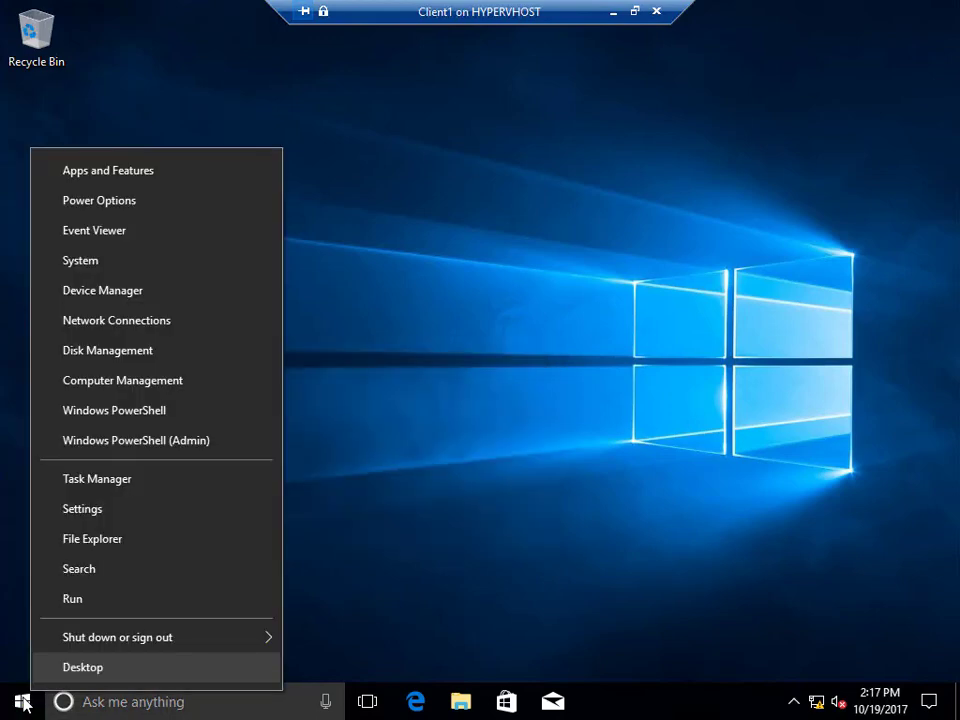
click(120, 386)
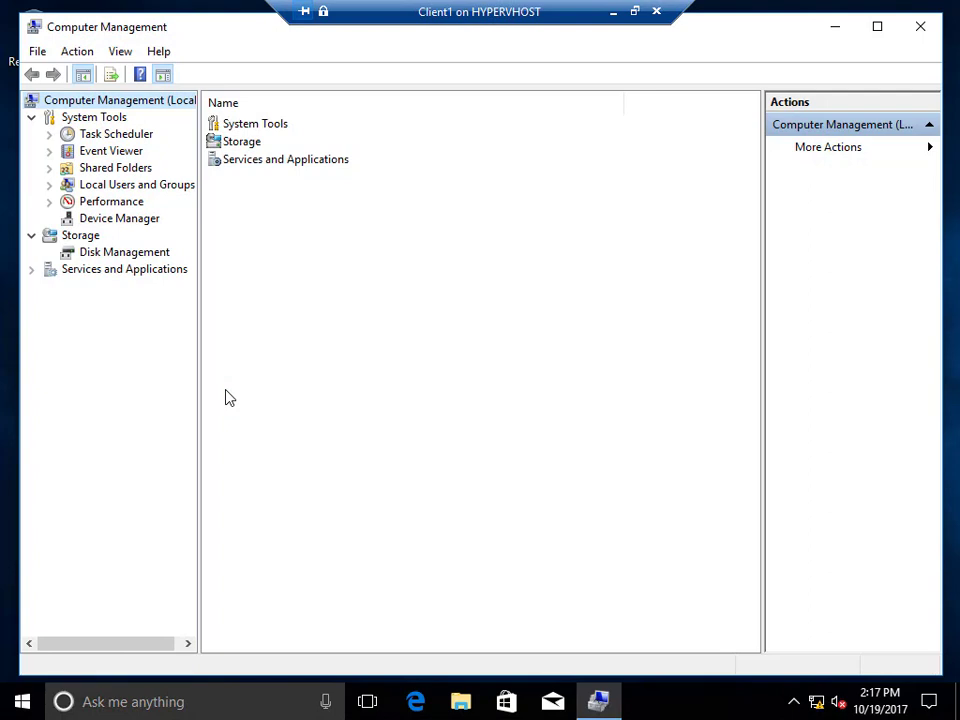
Expand Local Users and Groups, list the Groups and select Administrators.
click(50, 185)
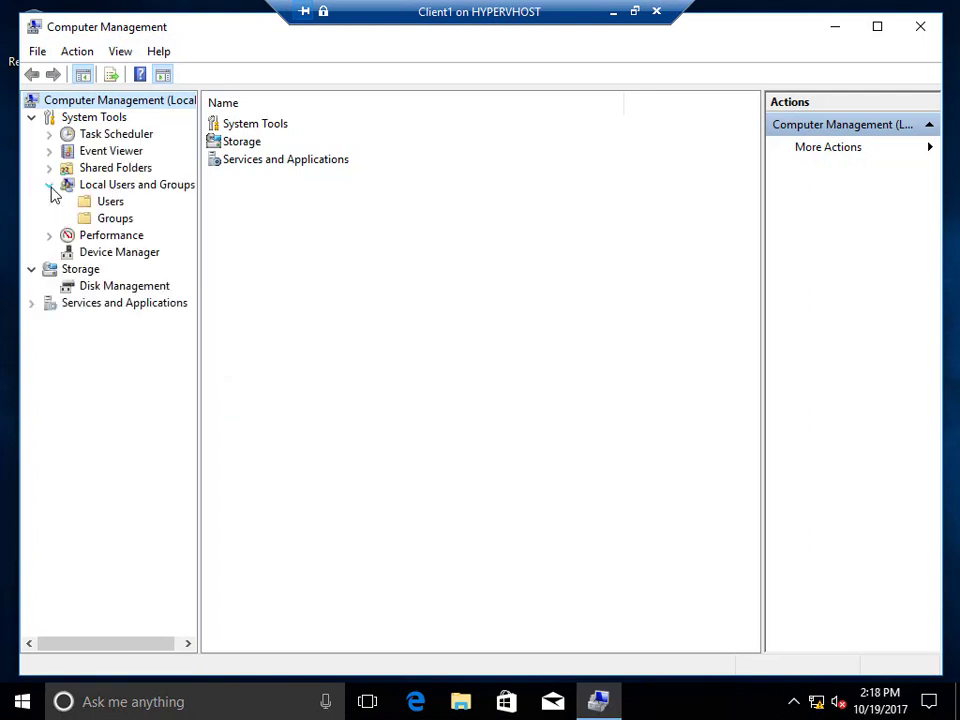
click(112, 220)
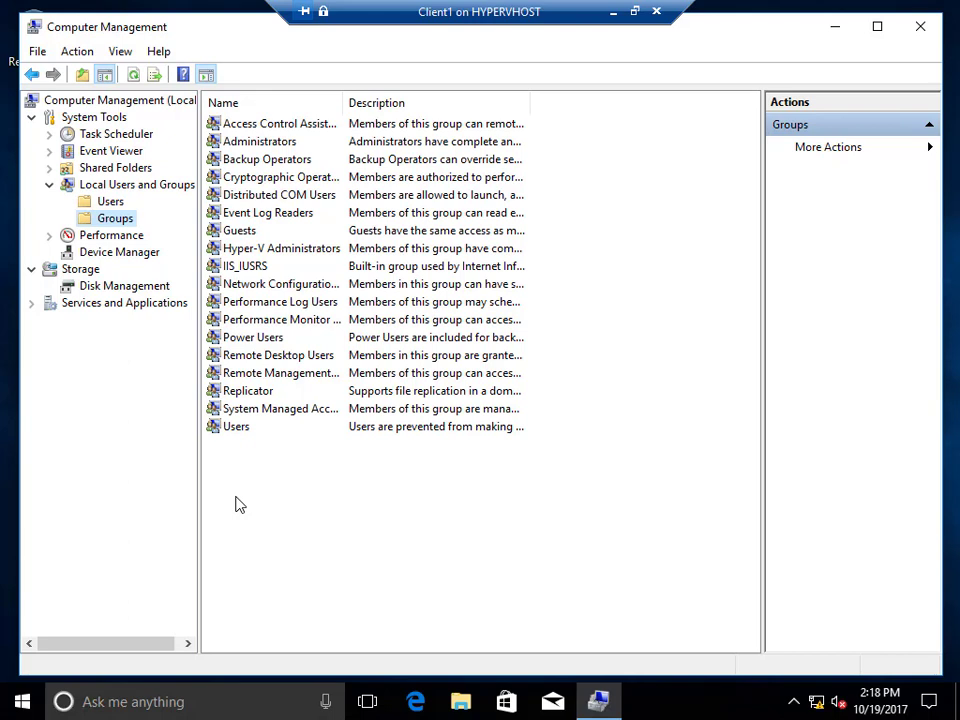
click(252, 145)
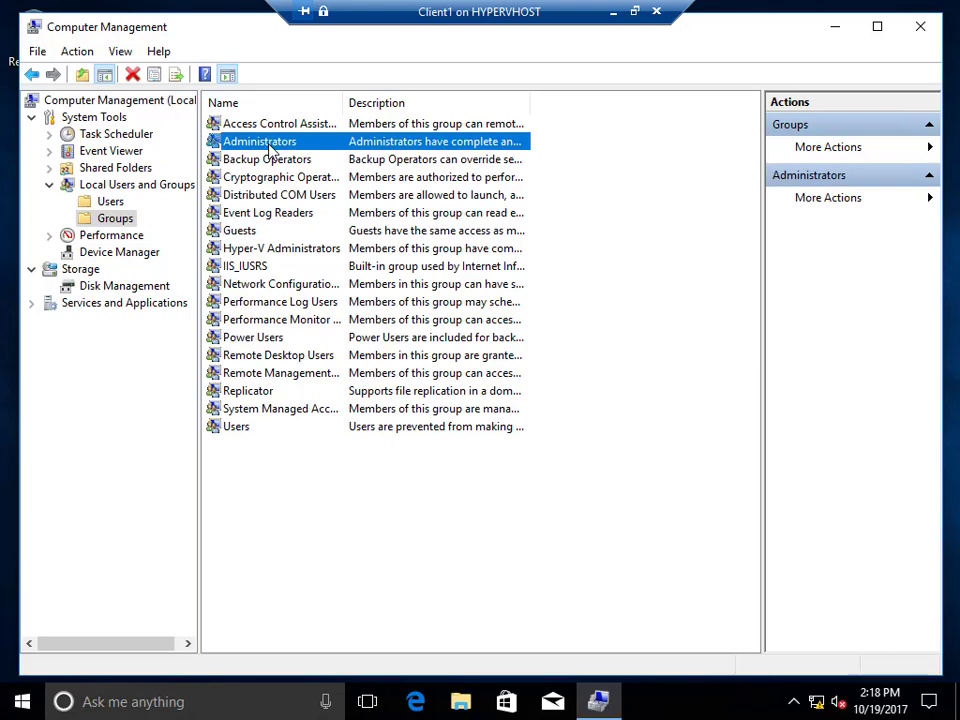
double_click(268, 145)
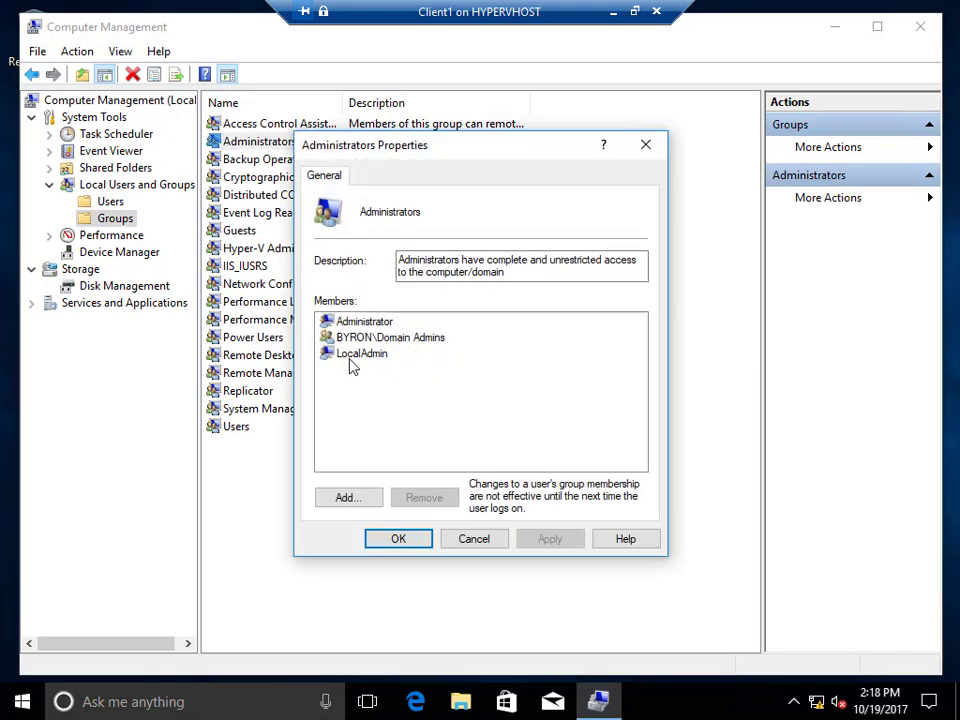
click(414, 339)
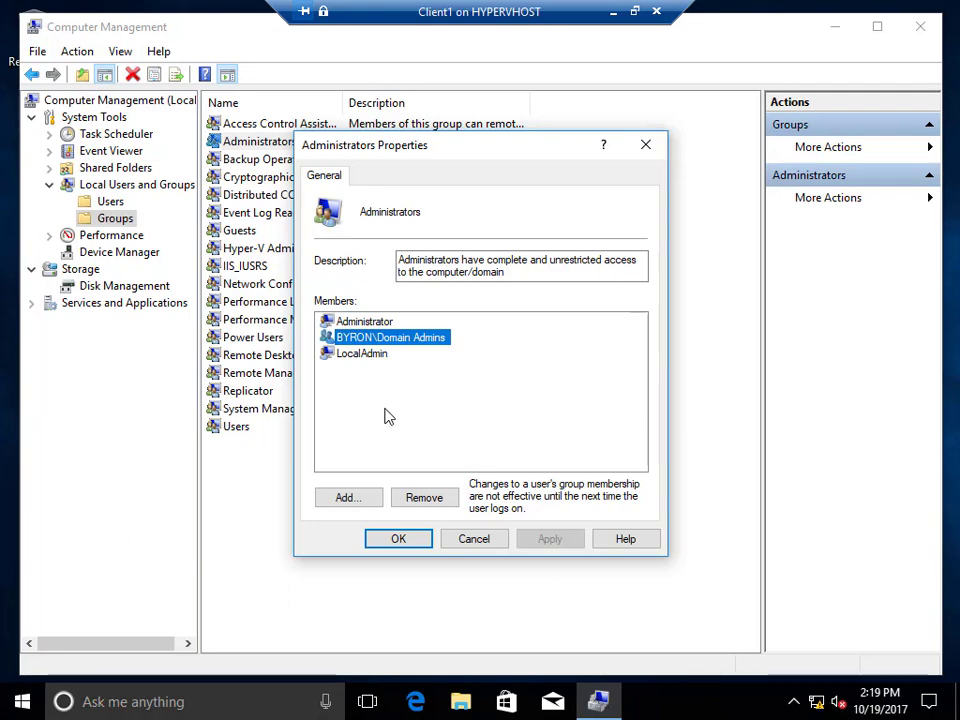
click(471, 539)
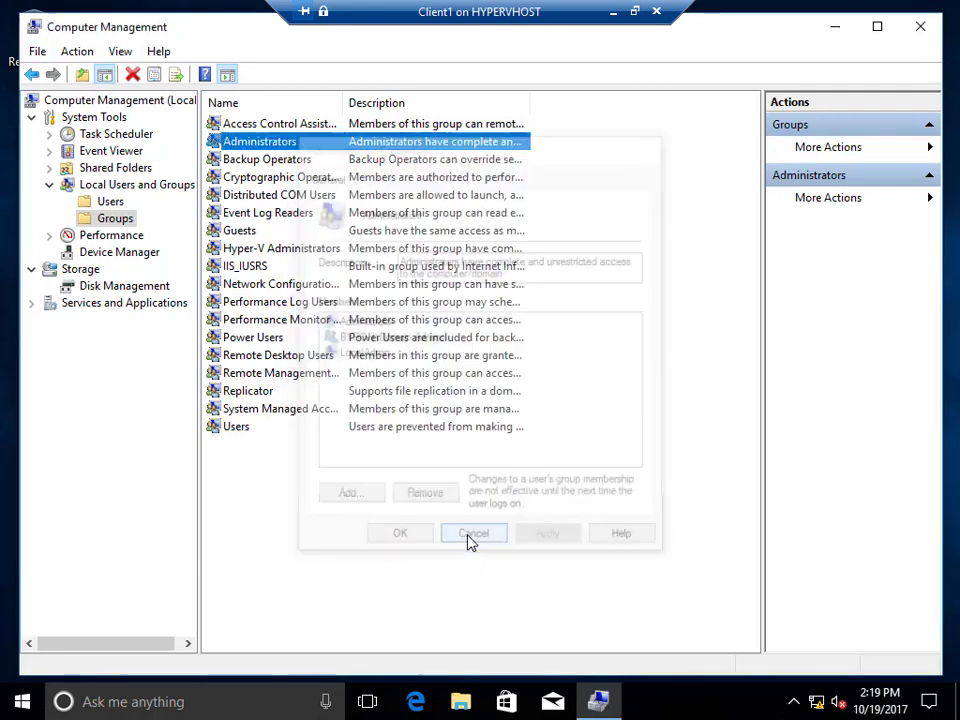
click(238, 428)
double_click(238, 430)
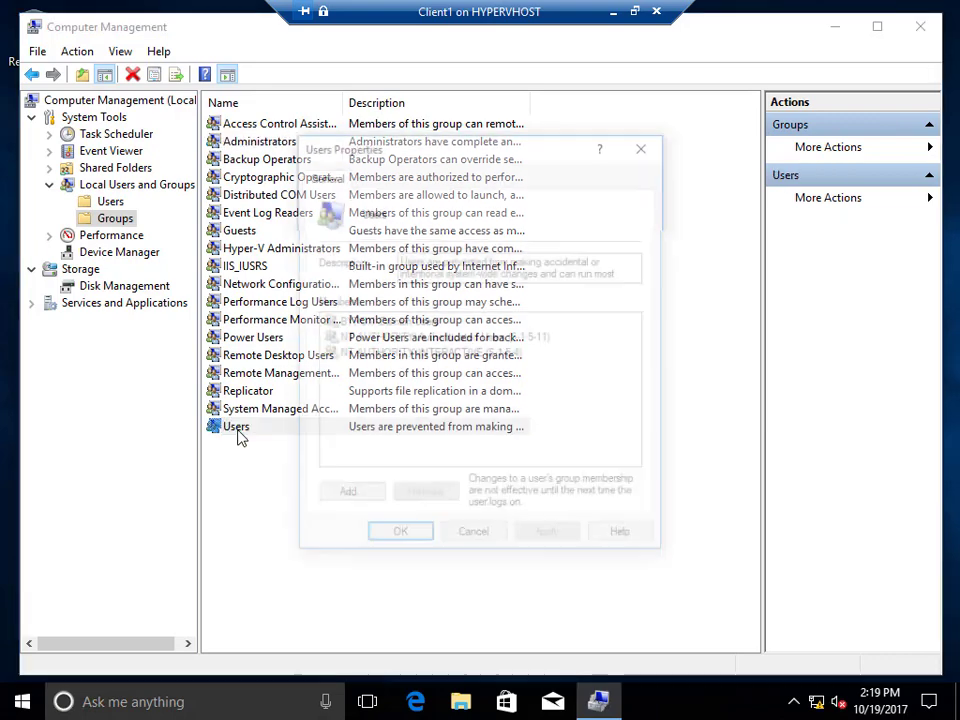
click(400, 323)
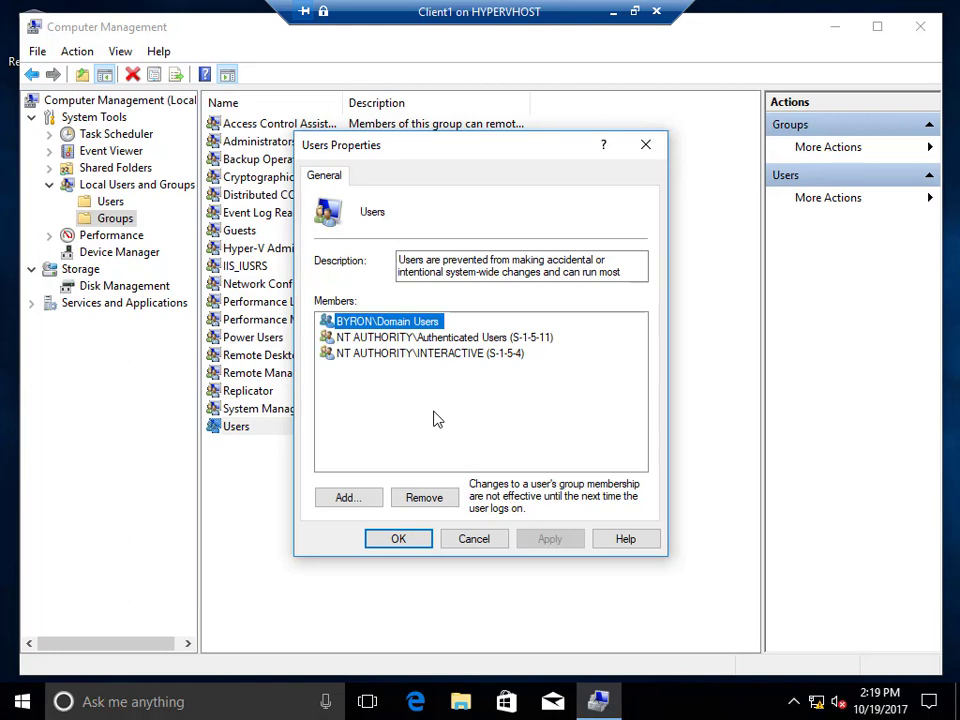
click(494, 542)
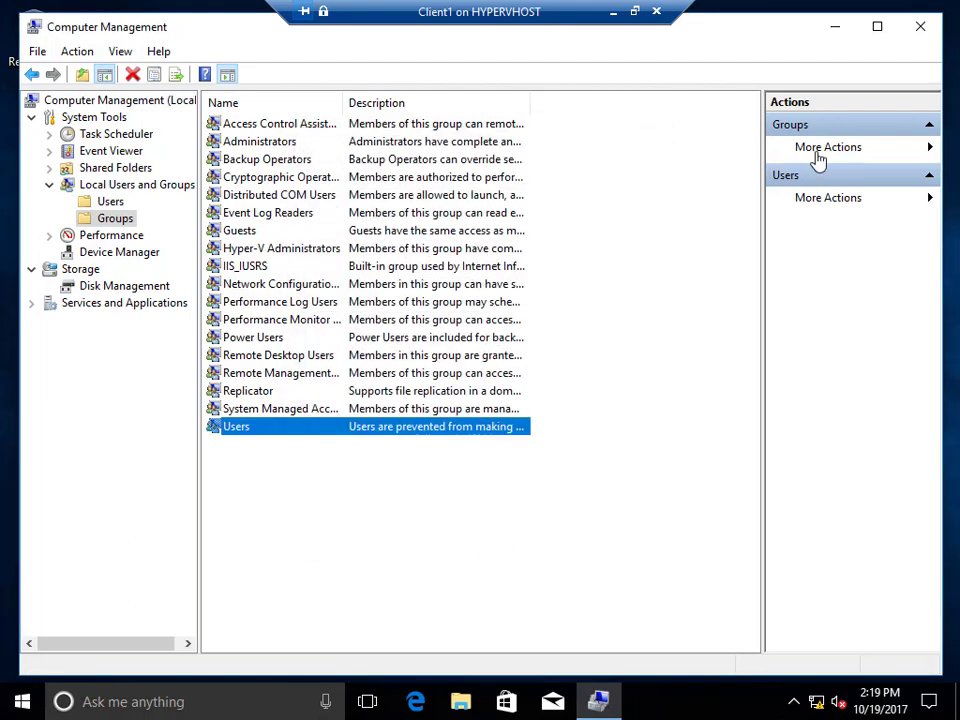
Close Computer Management and use Switch account from the Start menu's account icon.
click(921, 30)
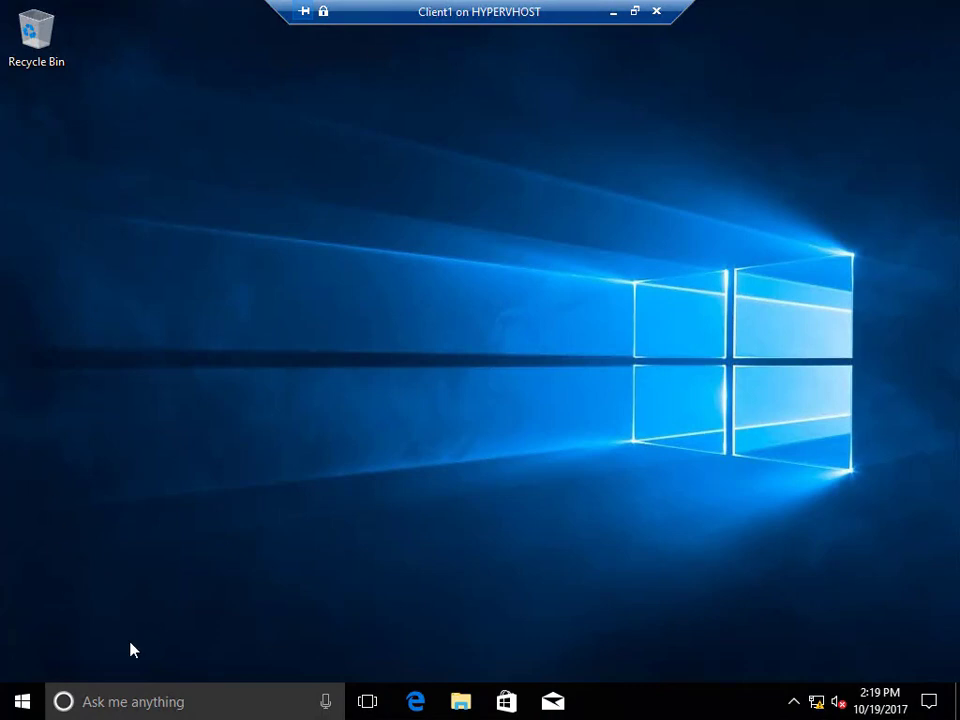
click(24, 700)
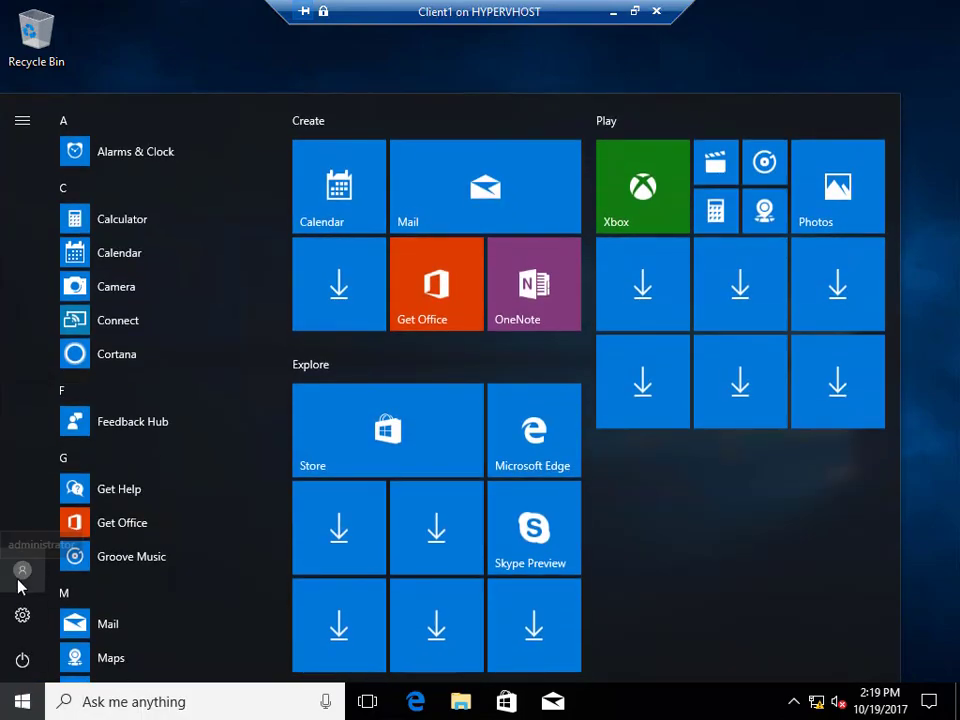
click(20, 580)
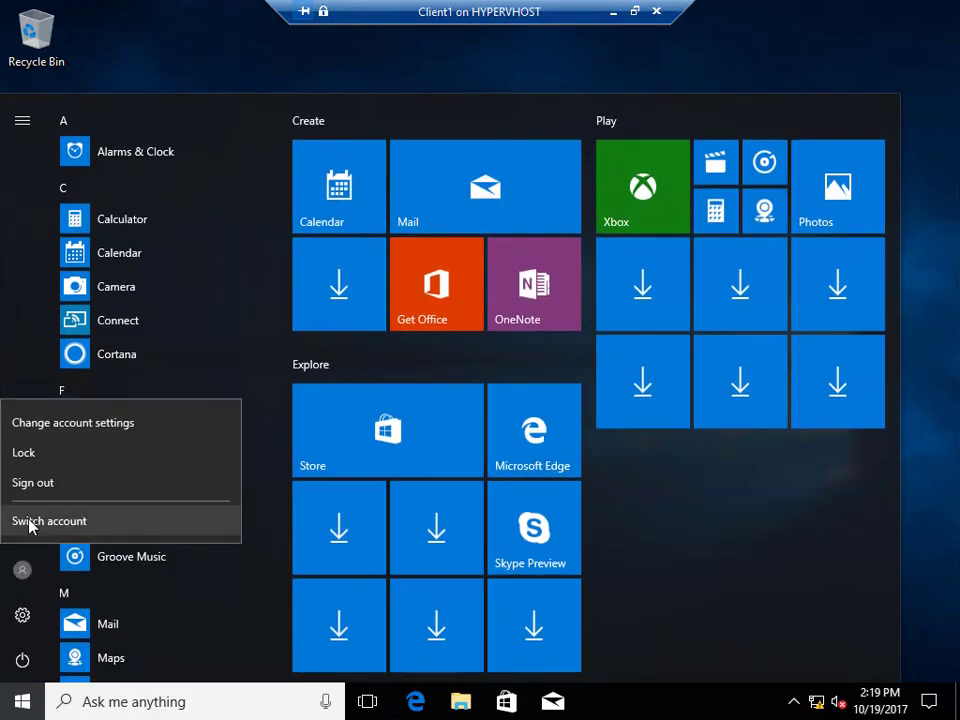
click(30, 521)
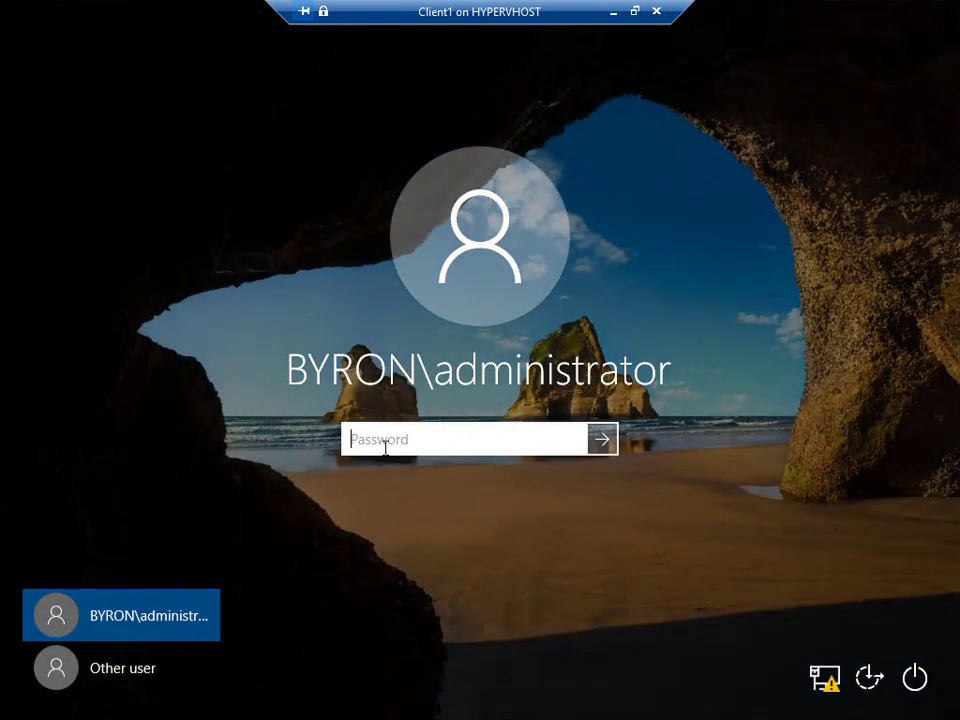
Sign in under Other user with the new domain user's name and initial password.
click(135, 672)
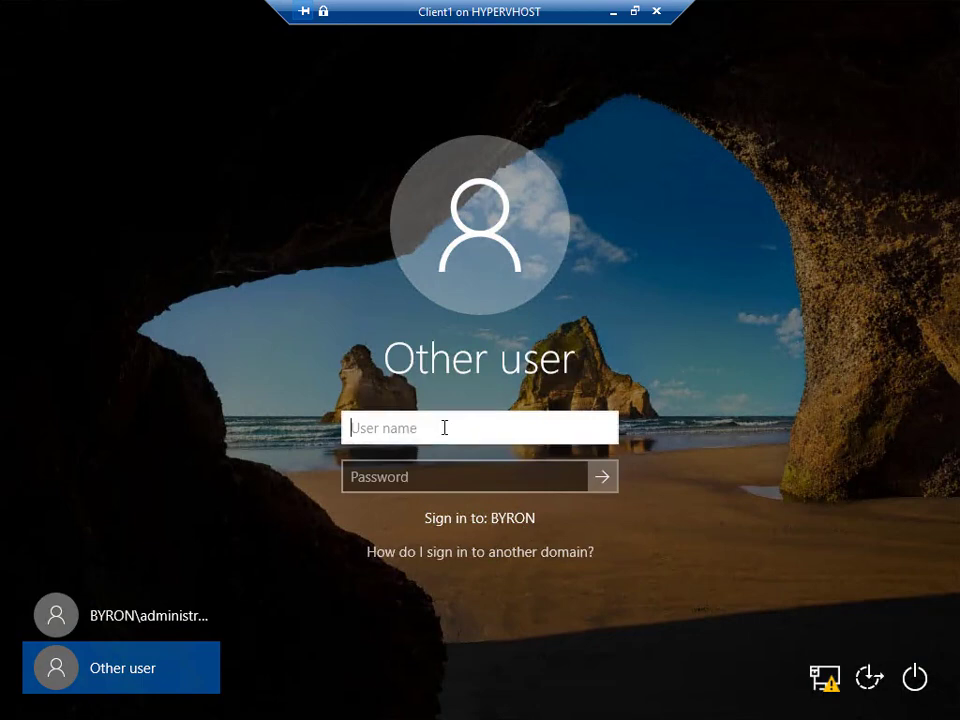
text(Jeff)
key(Tab)
text(********)
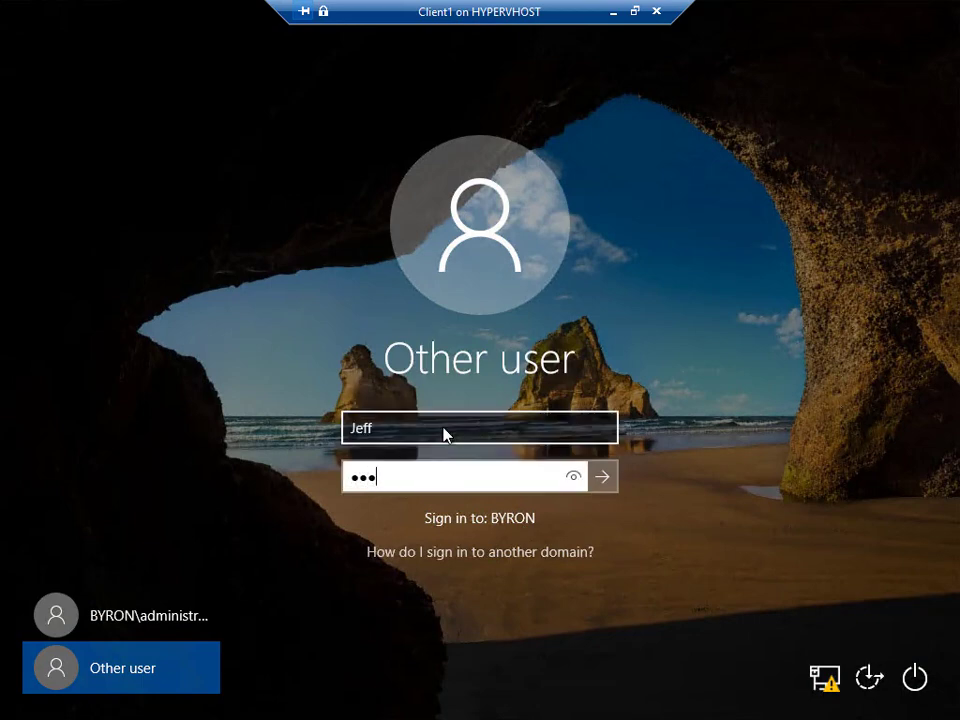
key(Return)
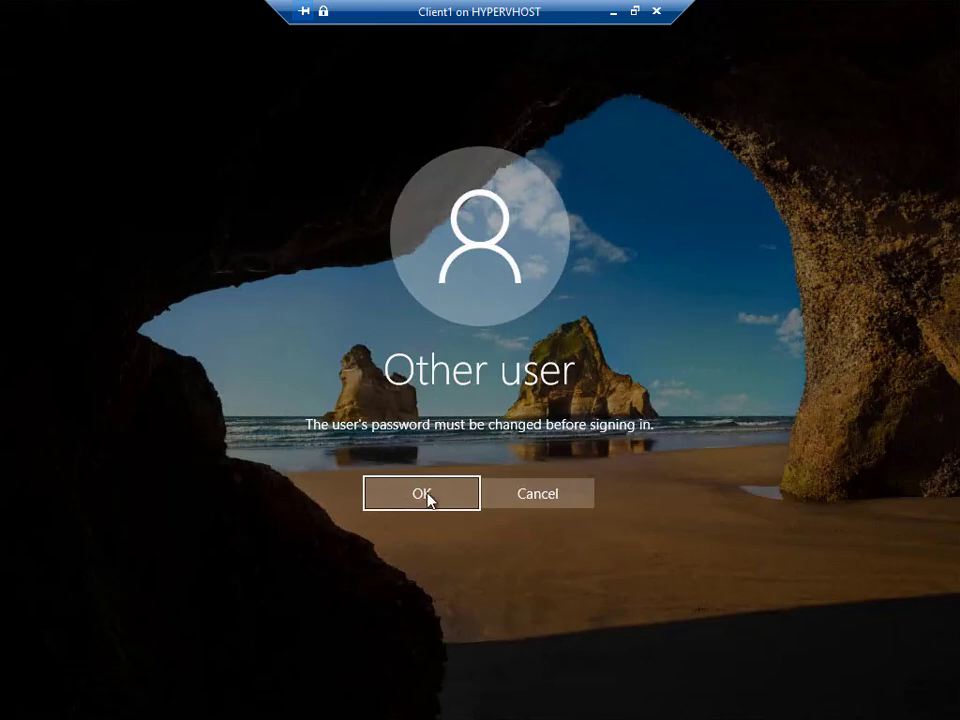
Set a new password for the domain user, entering and confirming it, then continue.
click(381, 506)
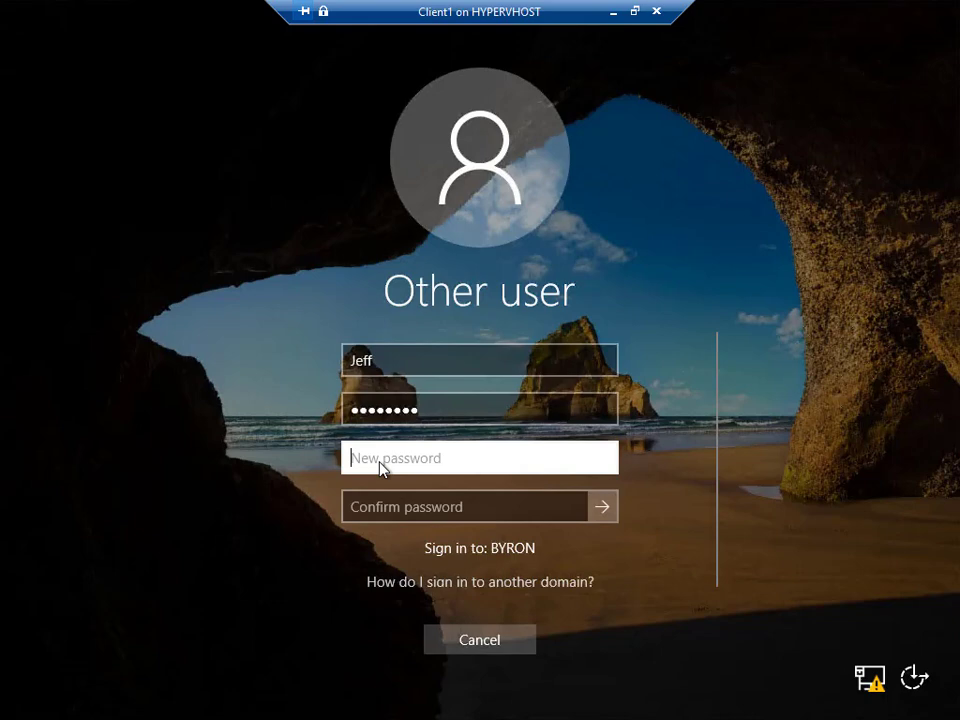
text(Pa$$w0rd)
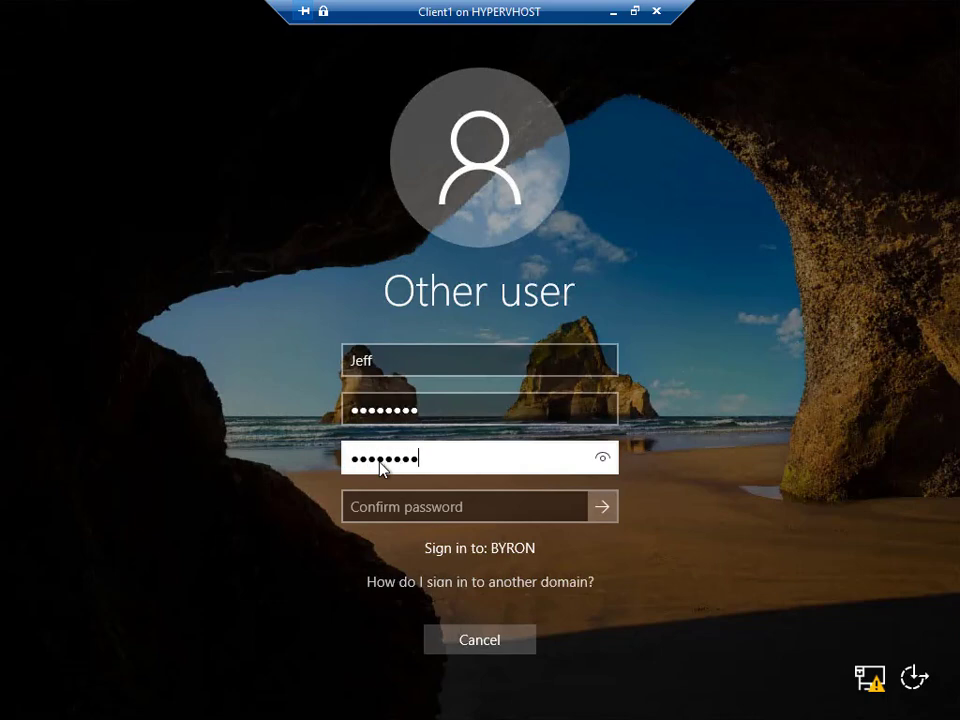
text(1)
key(Tab)
text(Pa$$w0rd1)
click(602, 506)
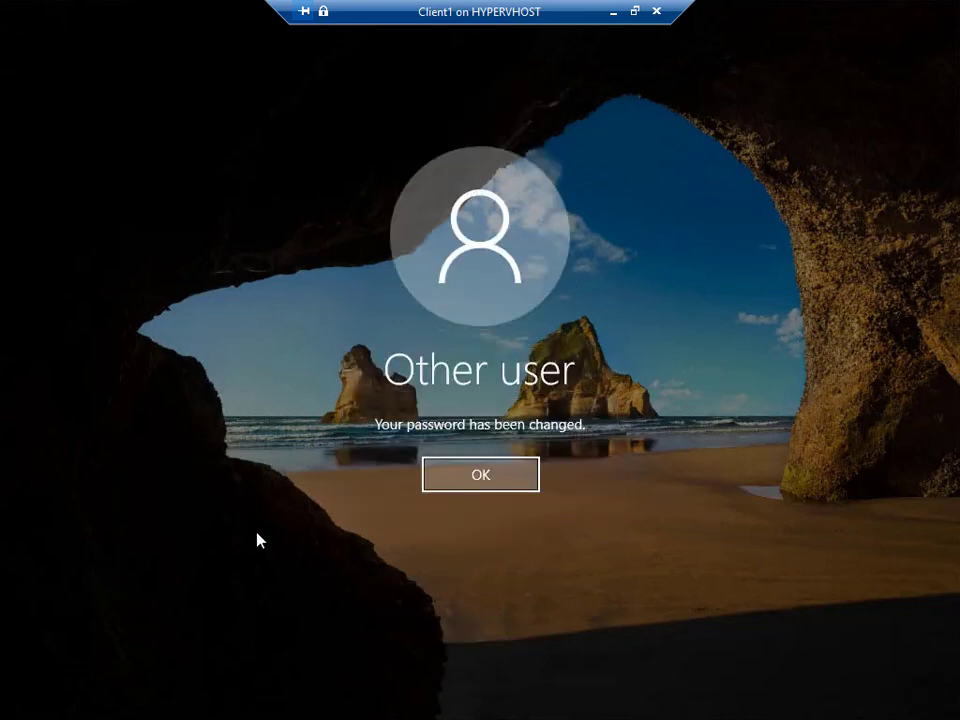
click(446, 474)
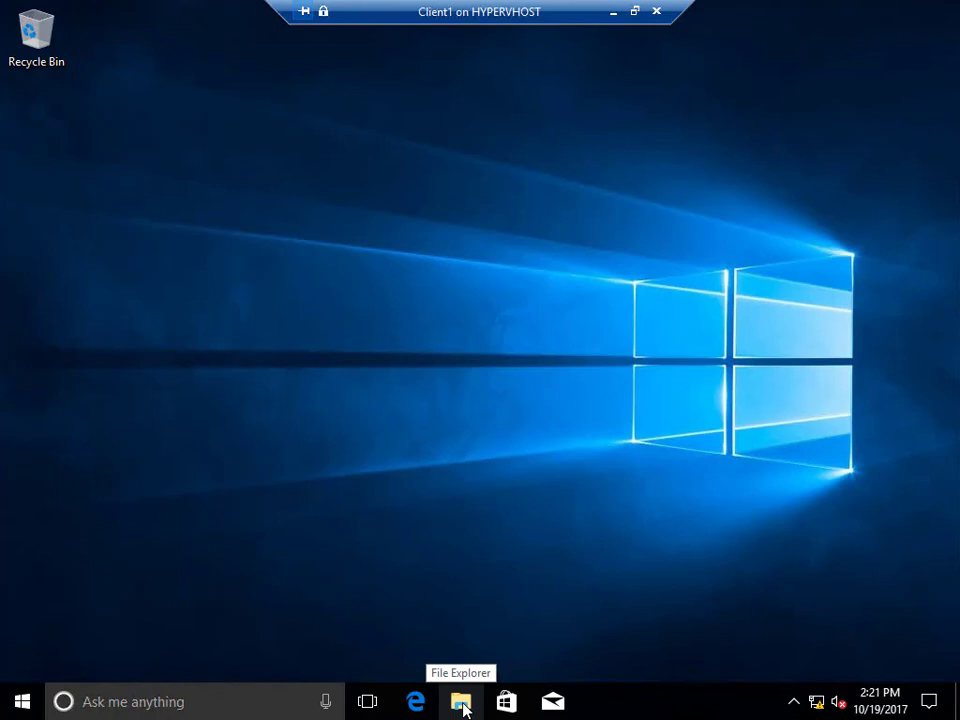
Open the Data (K:) network drive from This PC in File Explorer.
click(463, 708)
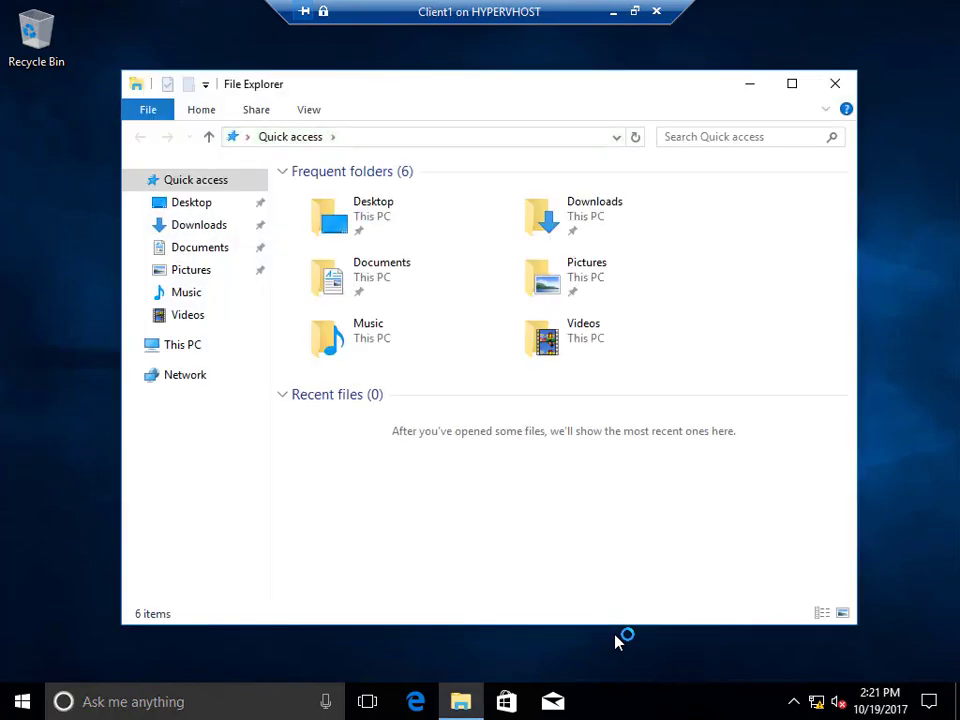
click(169, 347)
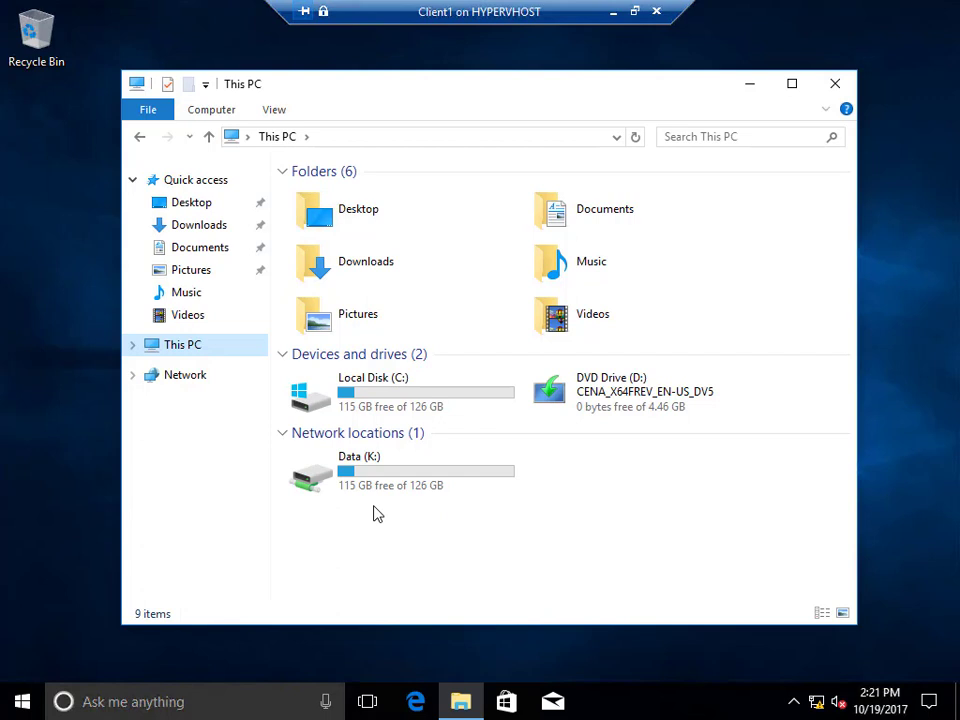
click(390, 498)
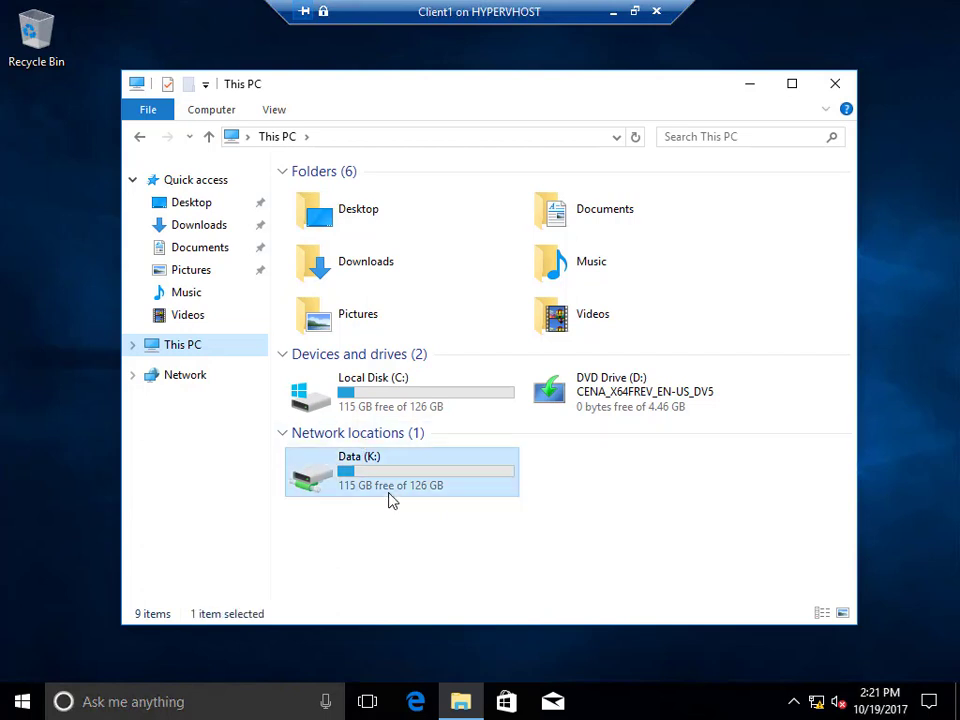
double_click(390, 497)
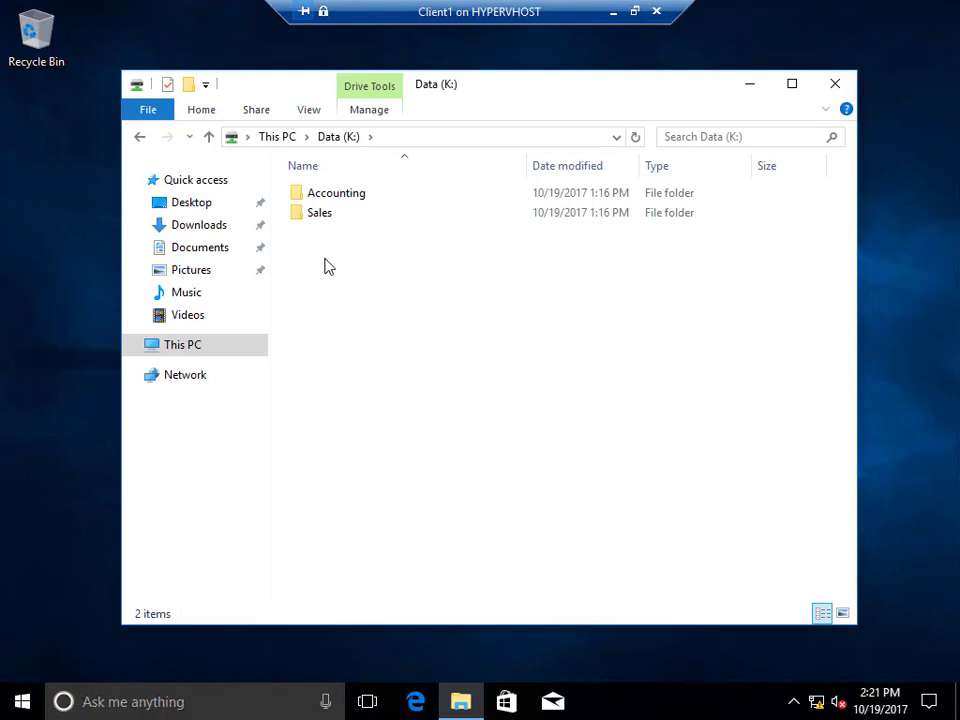
In the Accounting folder, create a new text document named JeffFile.
double_click(336, 201)
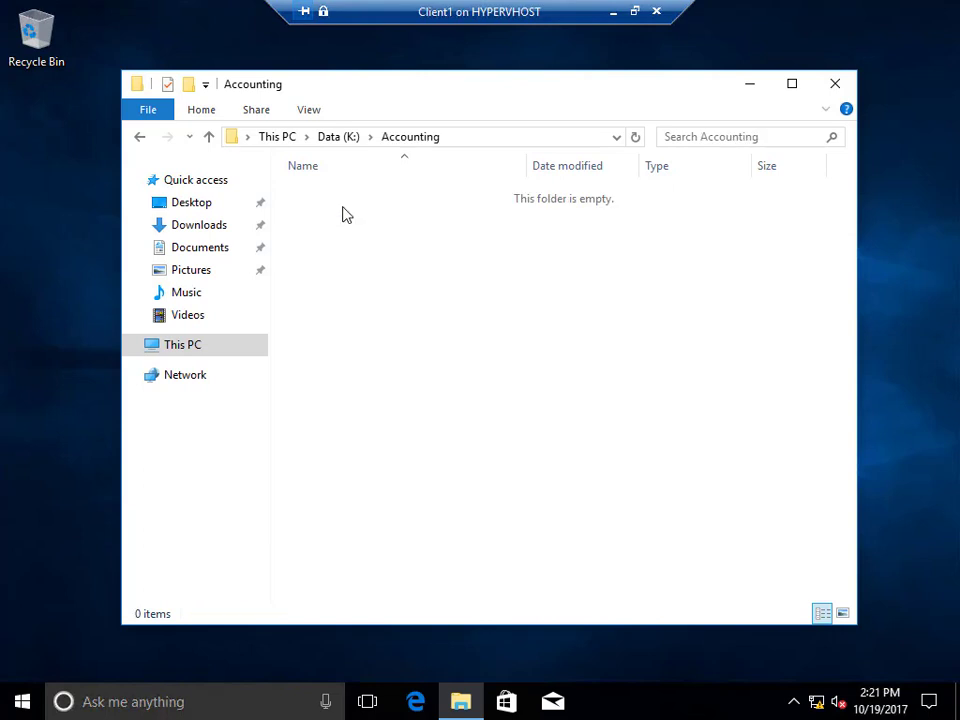
right_click(385, 287)
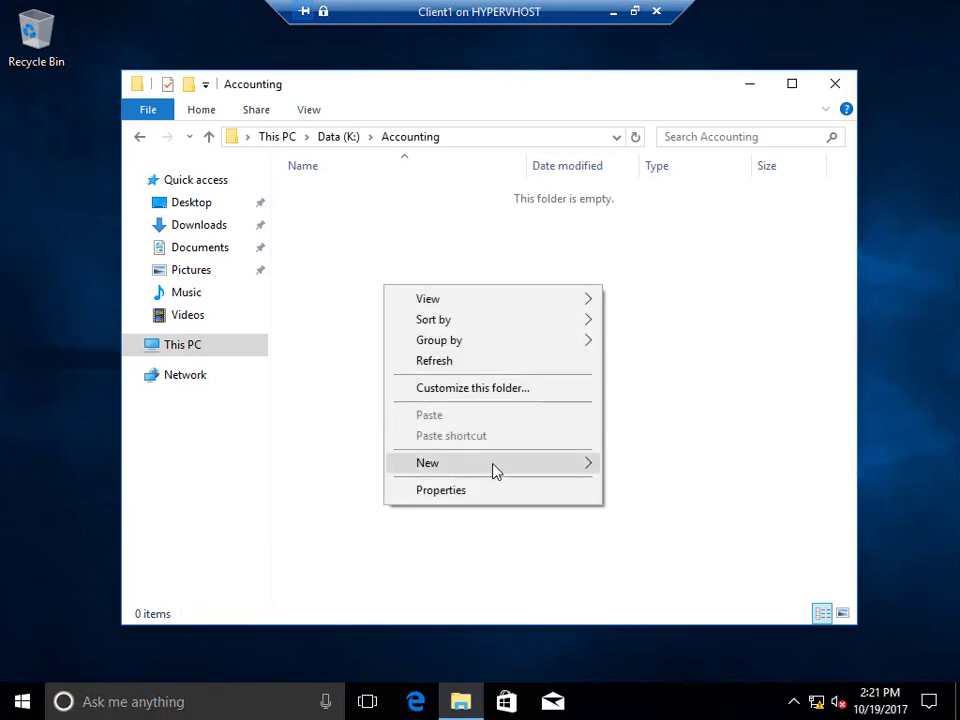
mouse_move(584, 470)
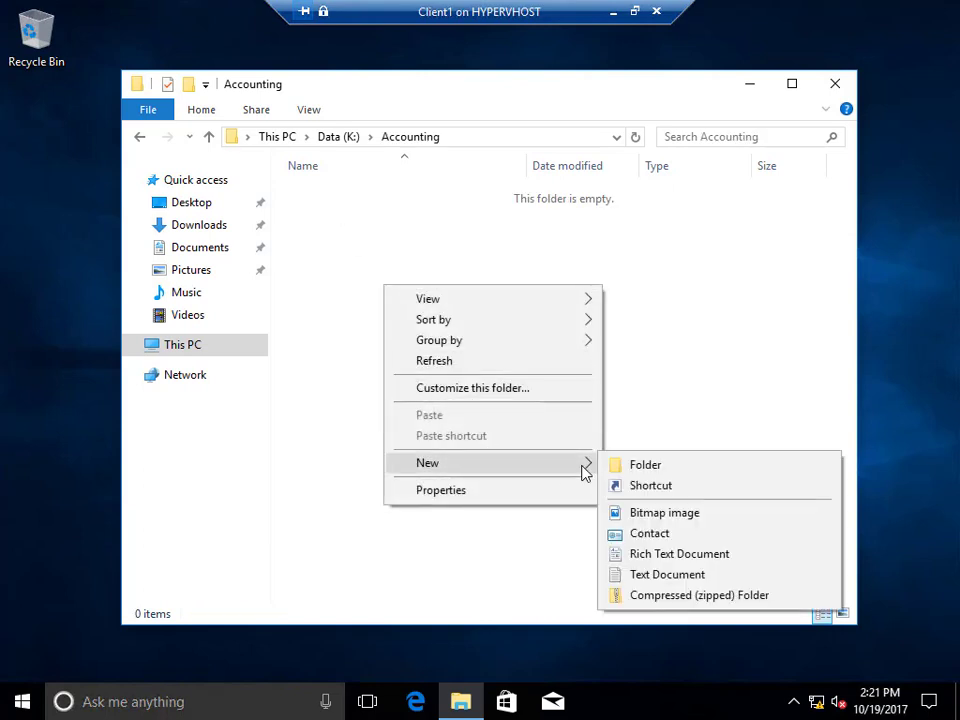
click(636, 575)
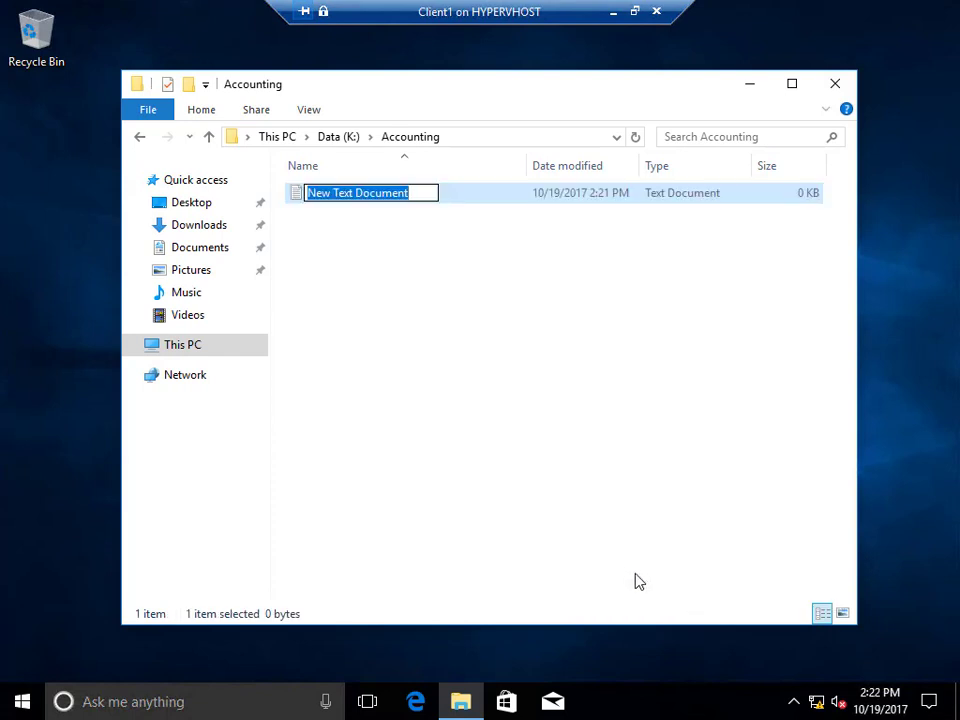
text(JeffFile)
key(Return)
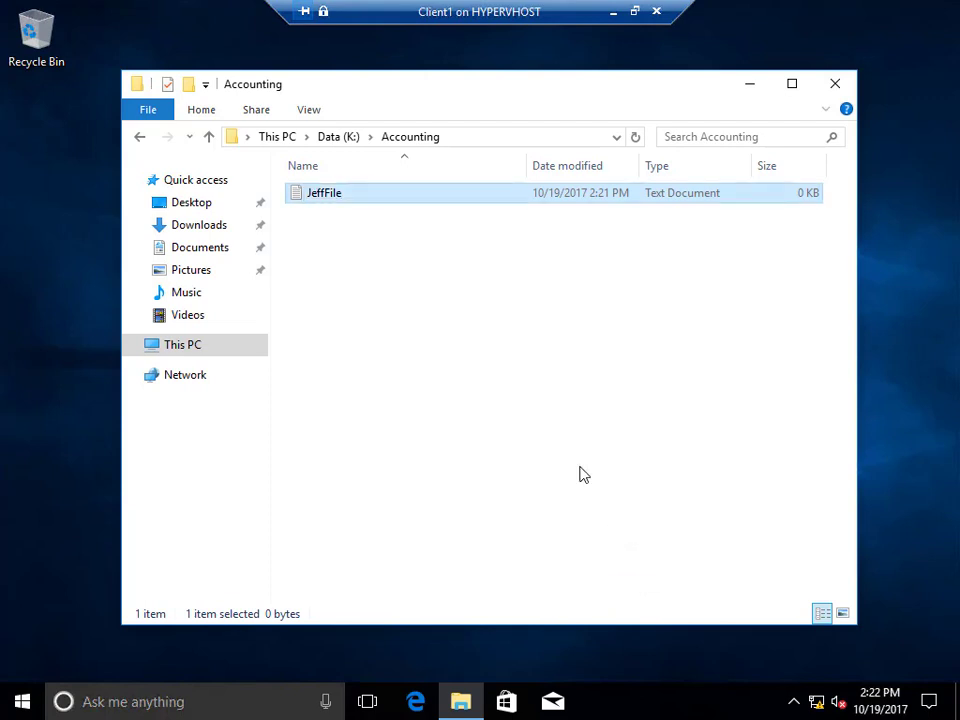
Return to Data (K:), try opening Sales and close the access-denied Network Error.
click(326, 137)
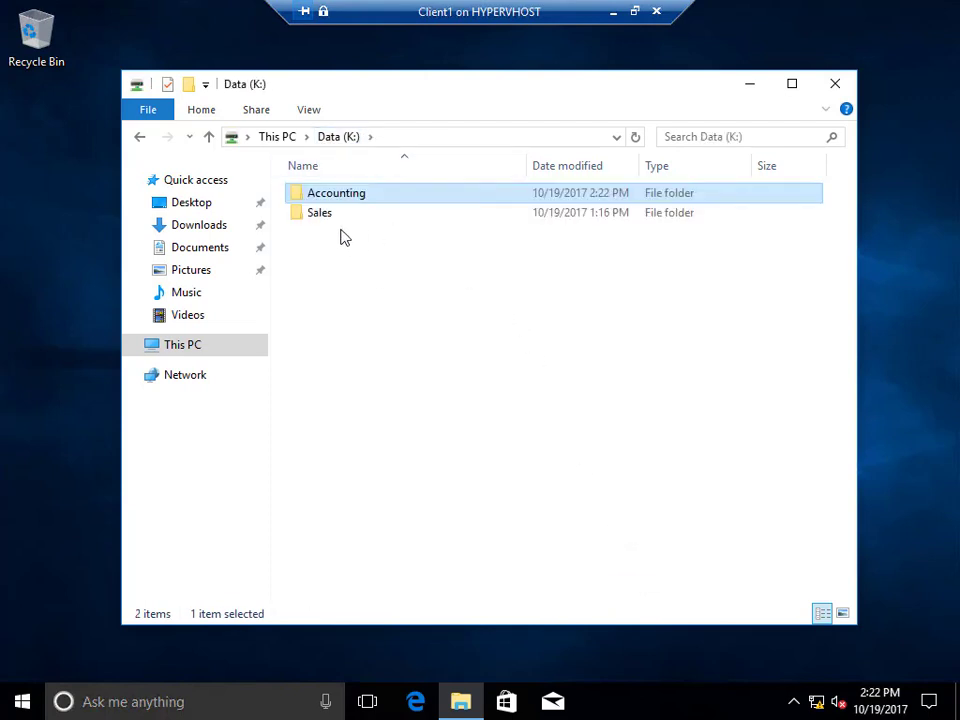
double_click(326, 213)
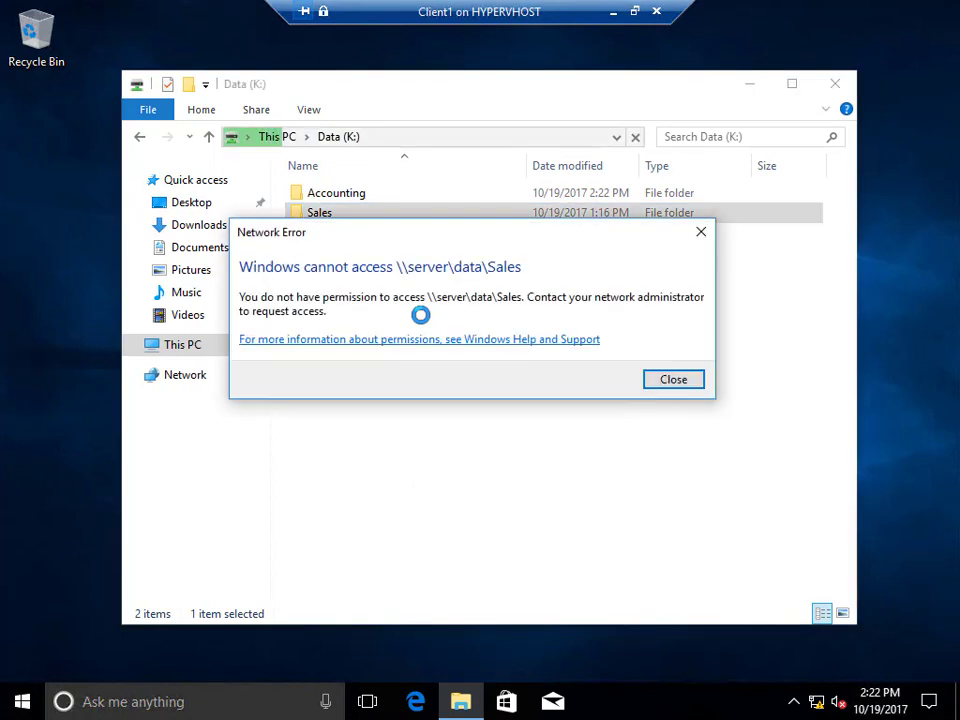
click(675, 381)
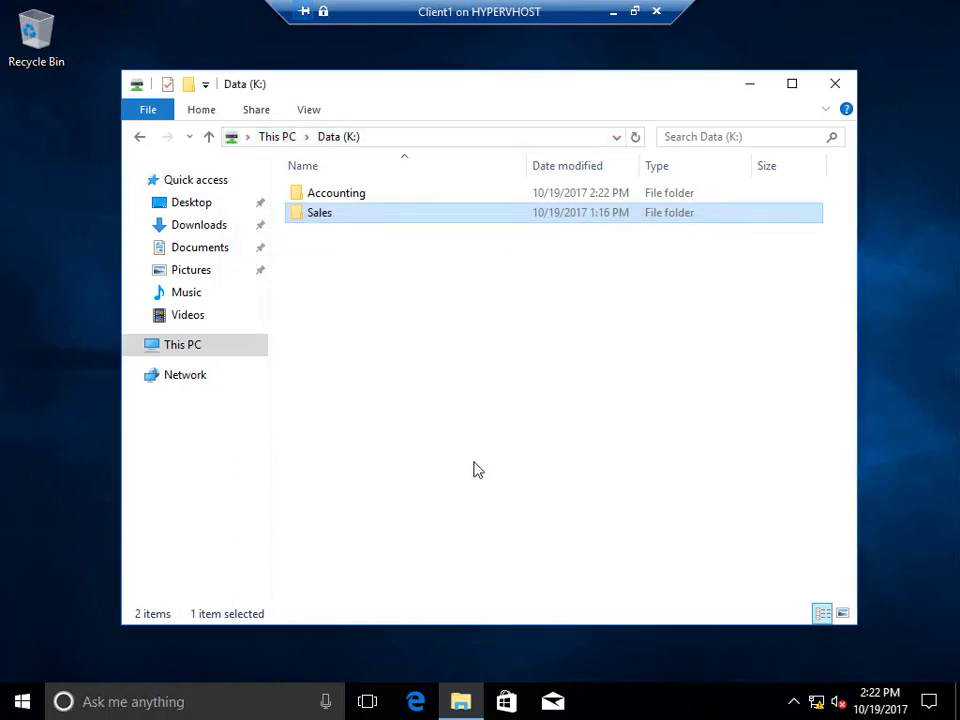
click(477, 470)
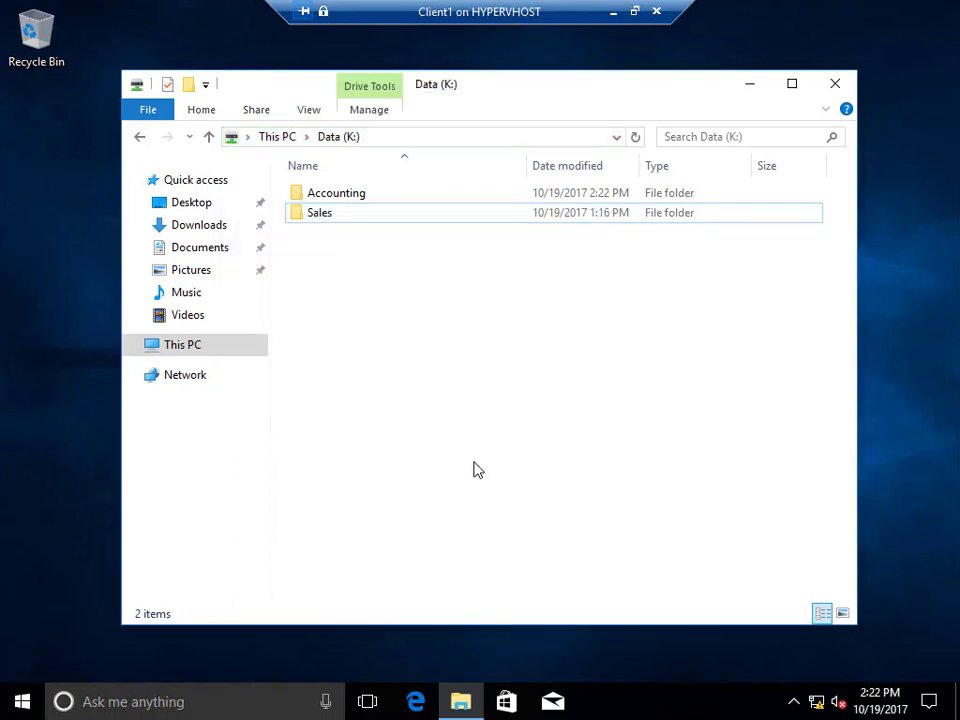